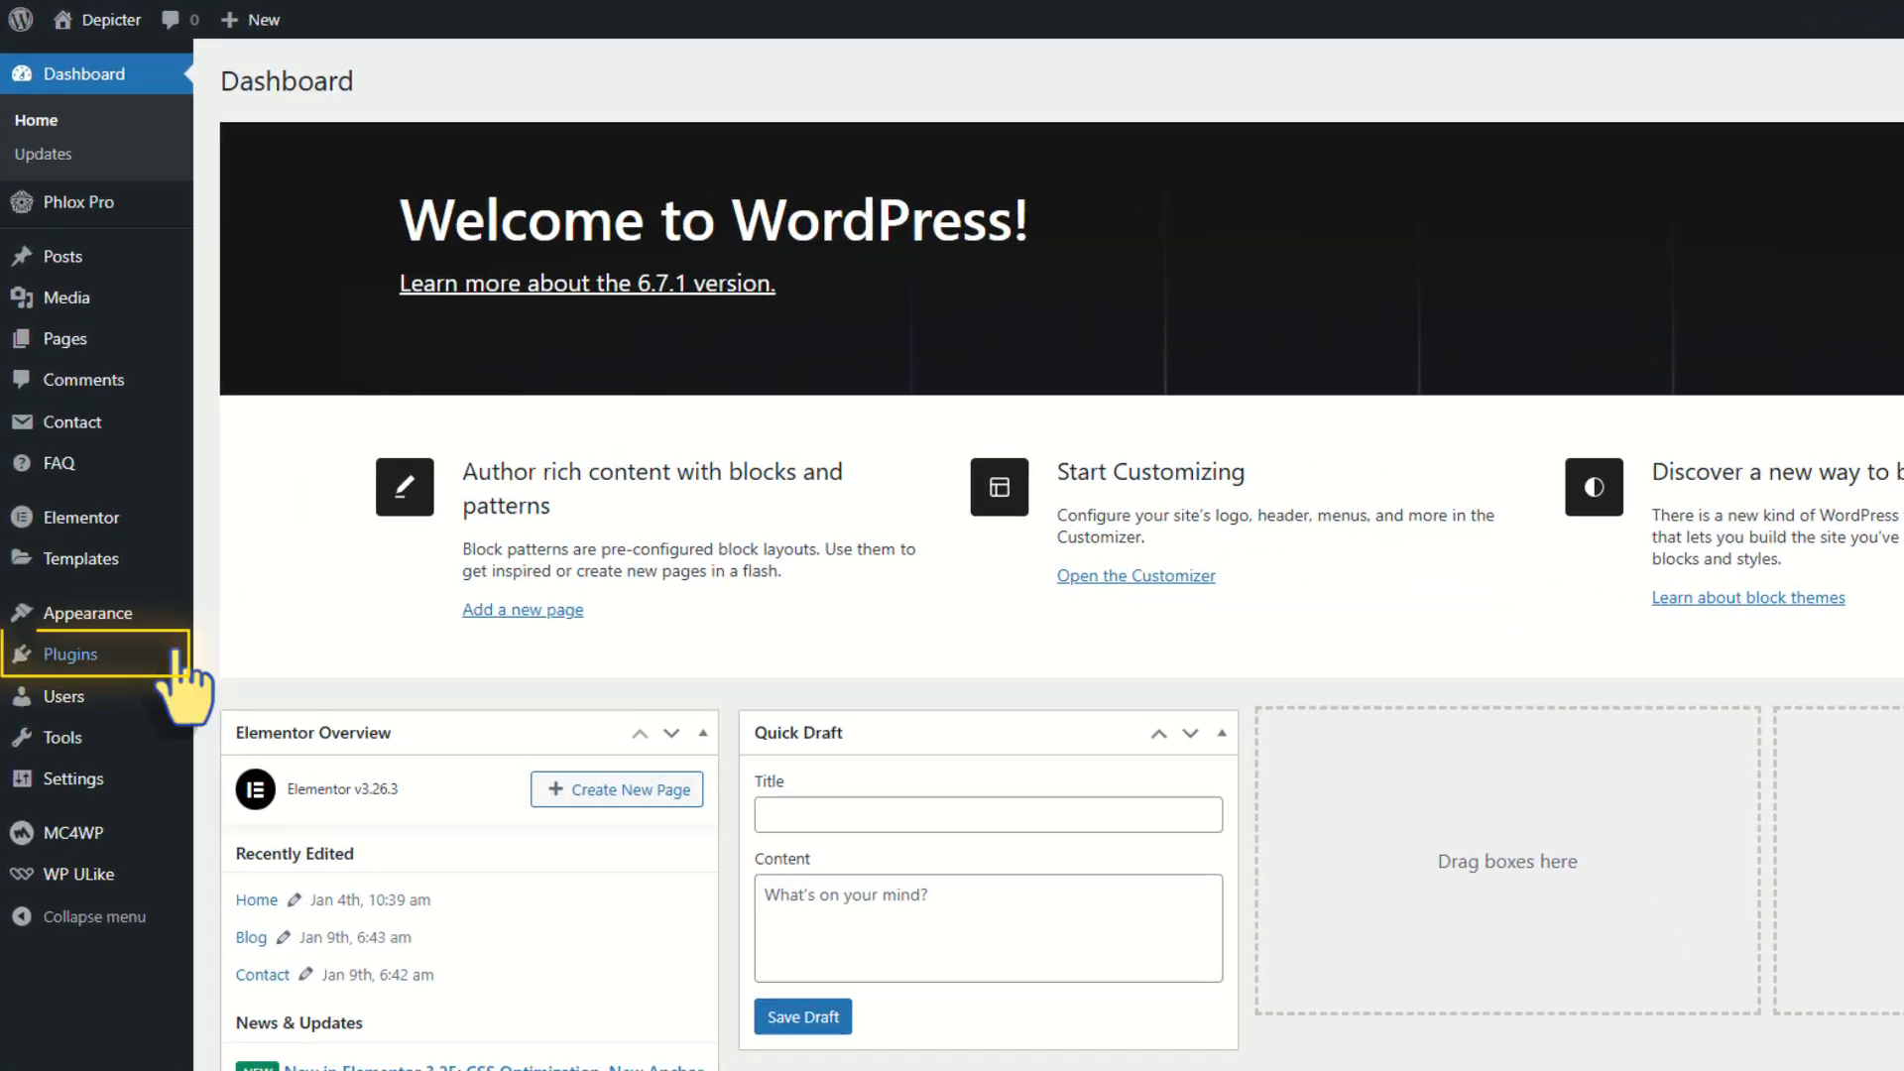
Search plugins for 'popup build', install and activate Depicter, and open the Depicter dashboard
{"action": "mouse_move", "coordinate": [177, 655]}
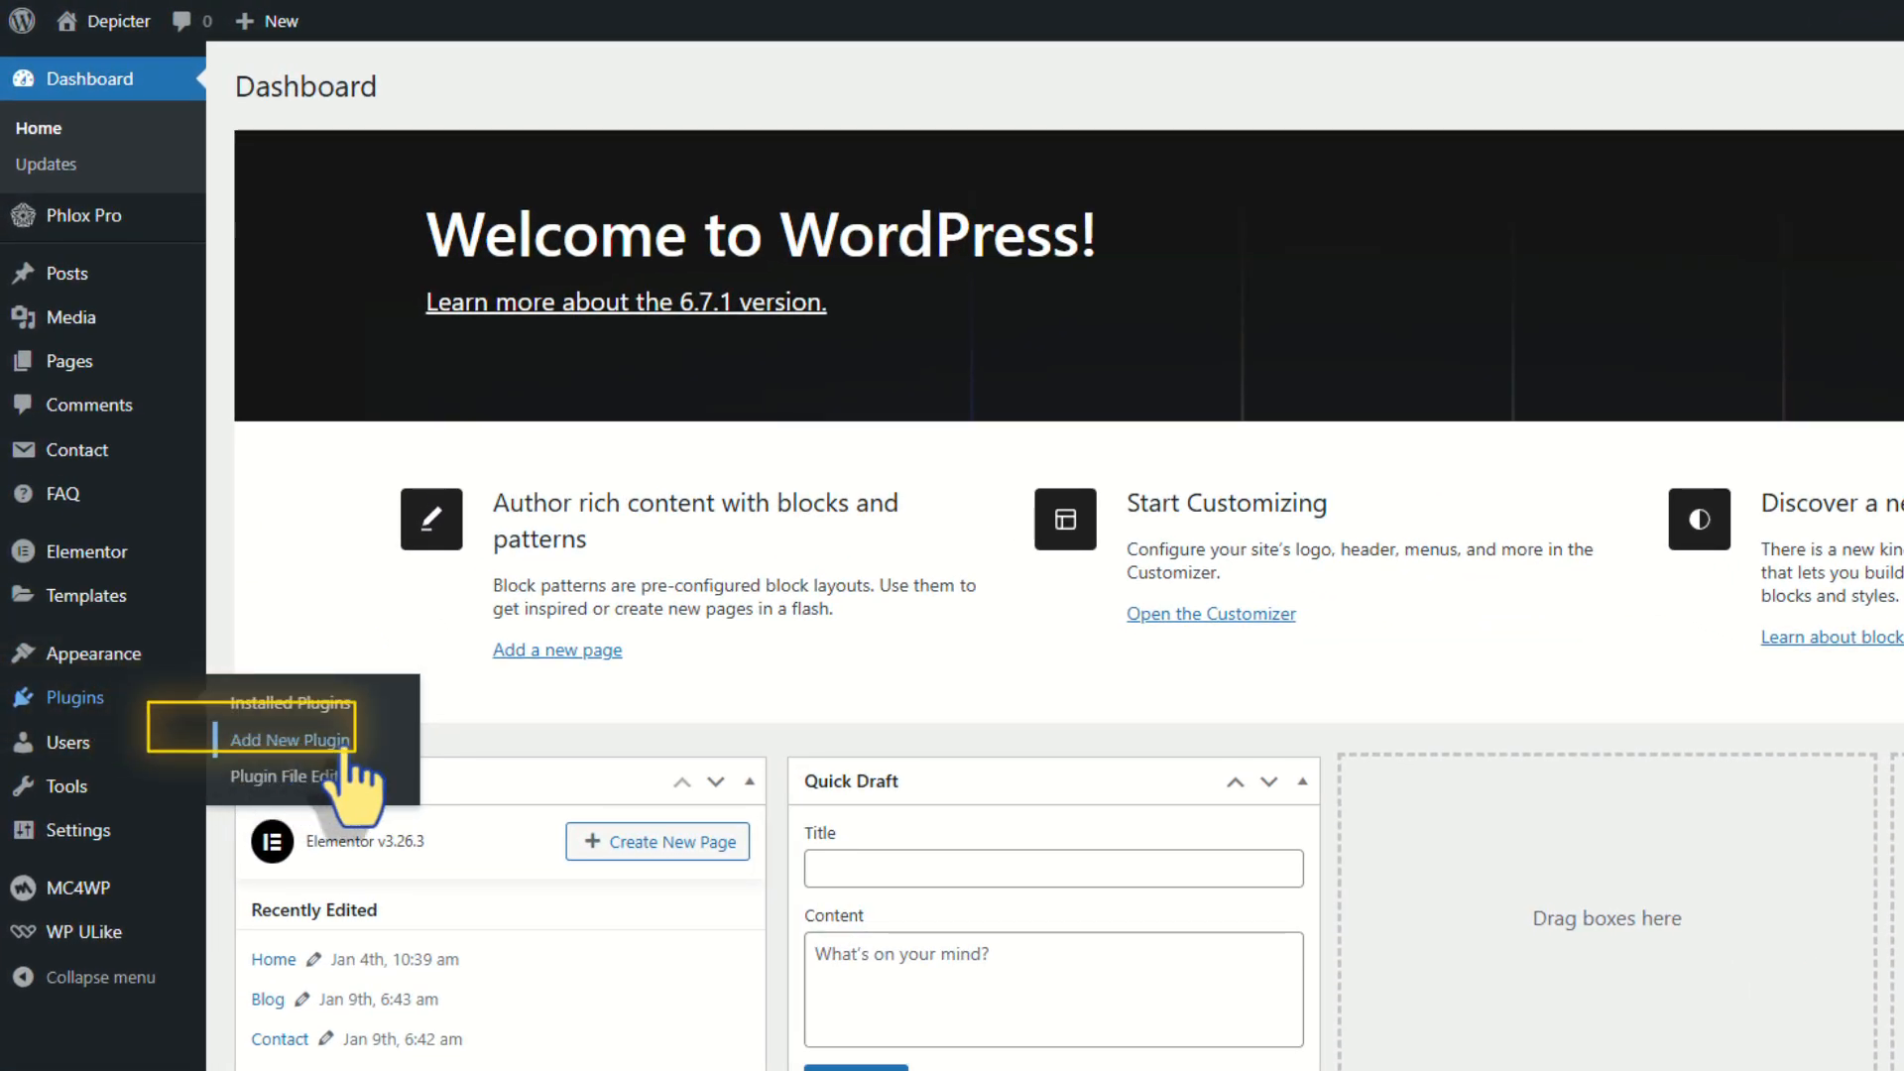
{"action": "left_click", "coordinate": [369, 746]}
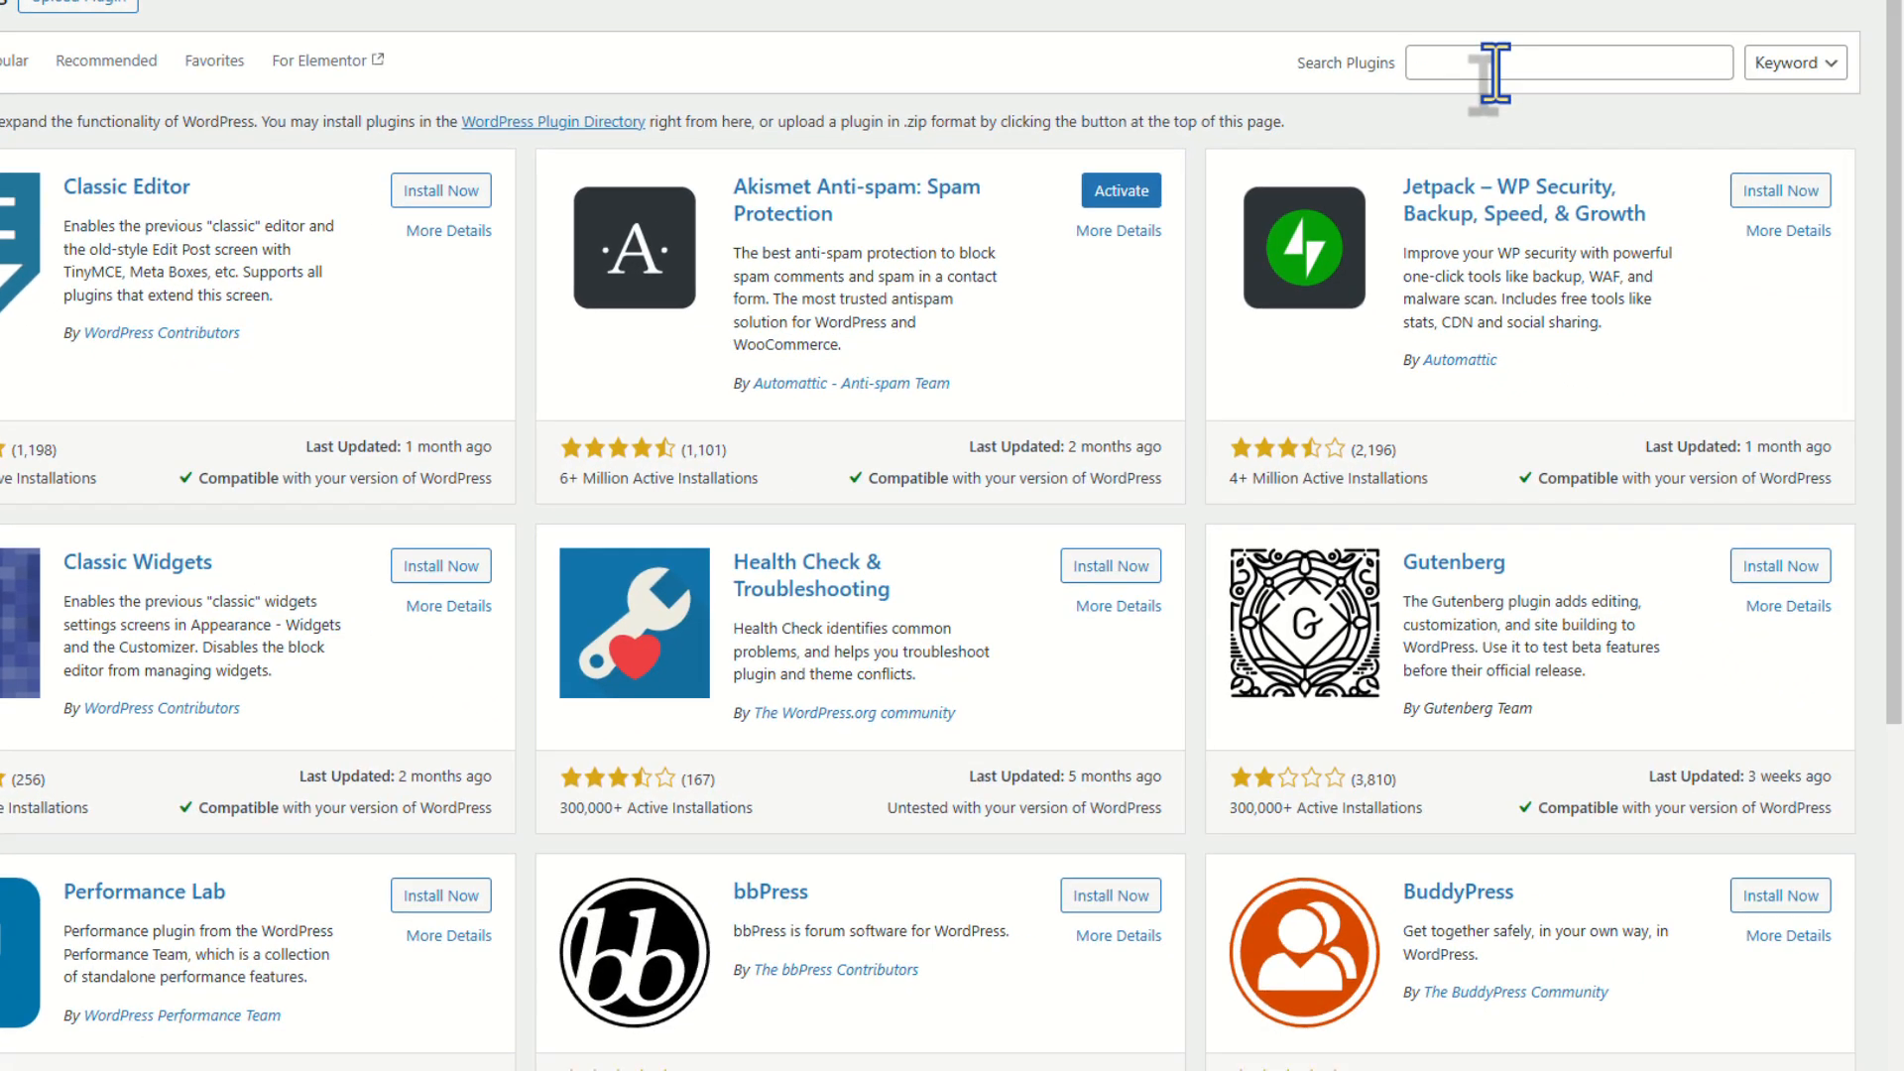
{"action": "left_click", "coordinate": [1488, 63]}
{"action": "type", "text": "popup builder"}
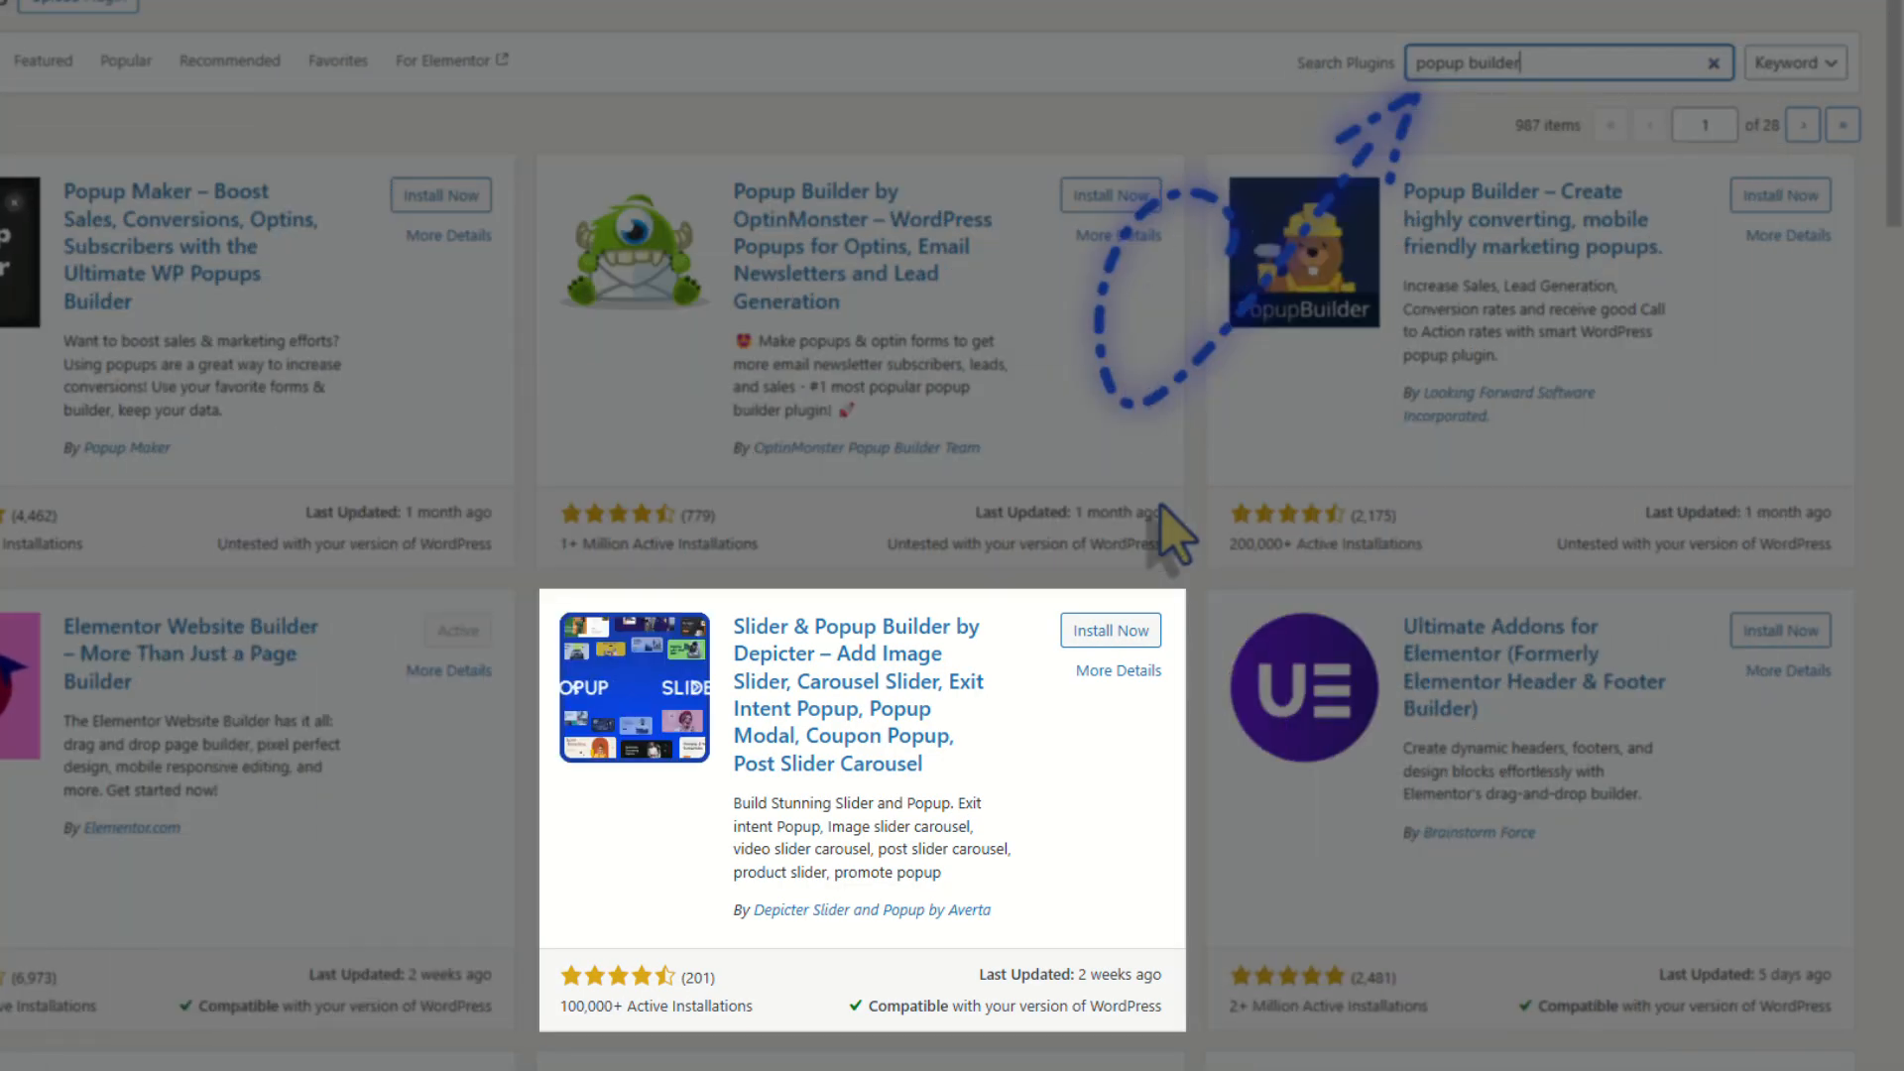
{"action": "left_click", "coordinate": [1149, 633]}
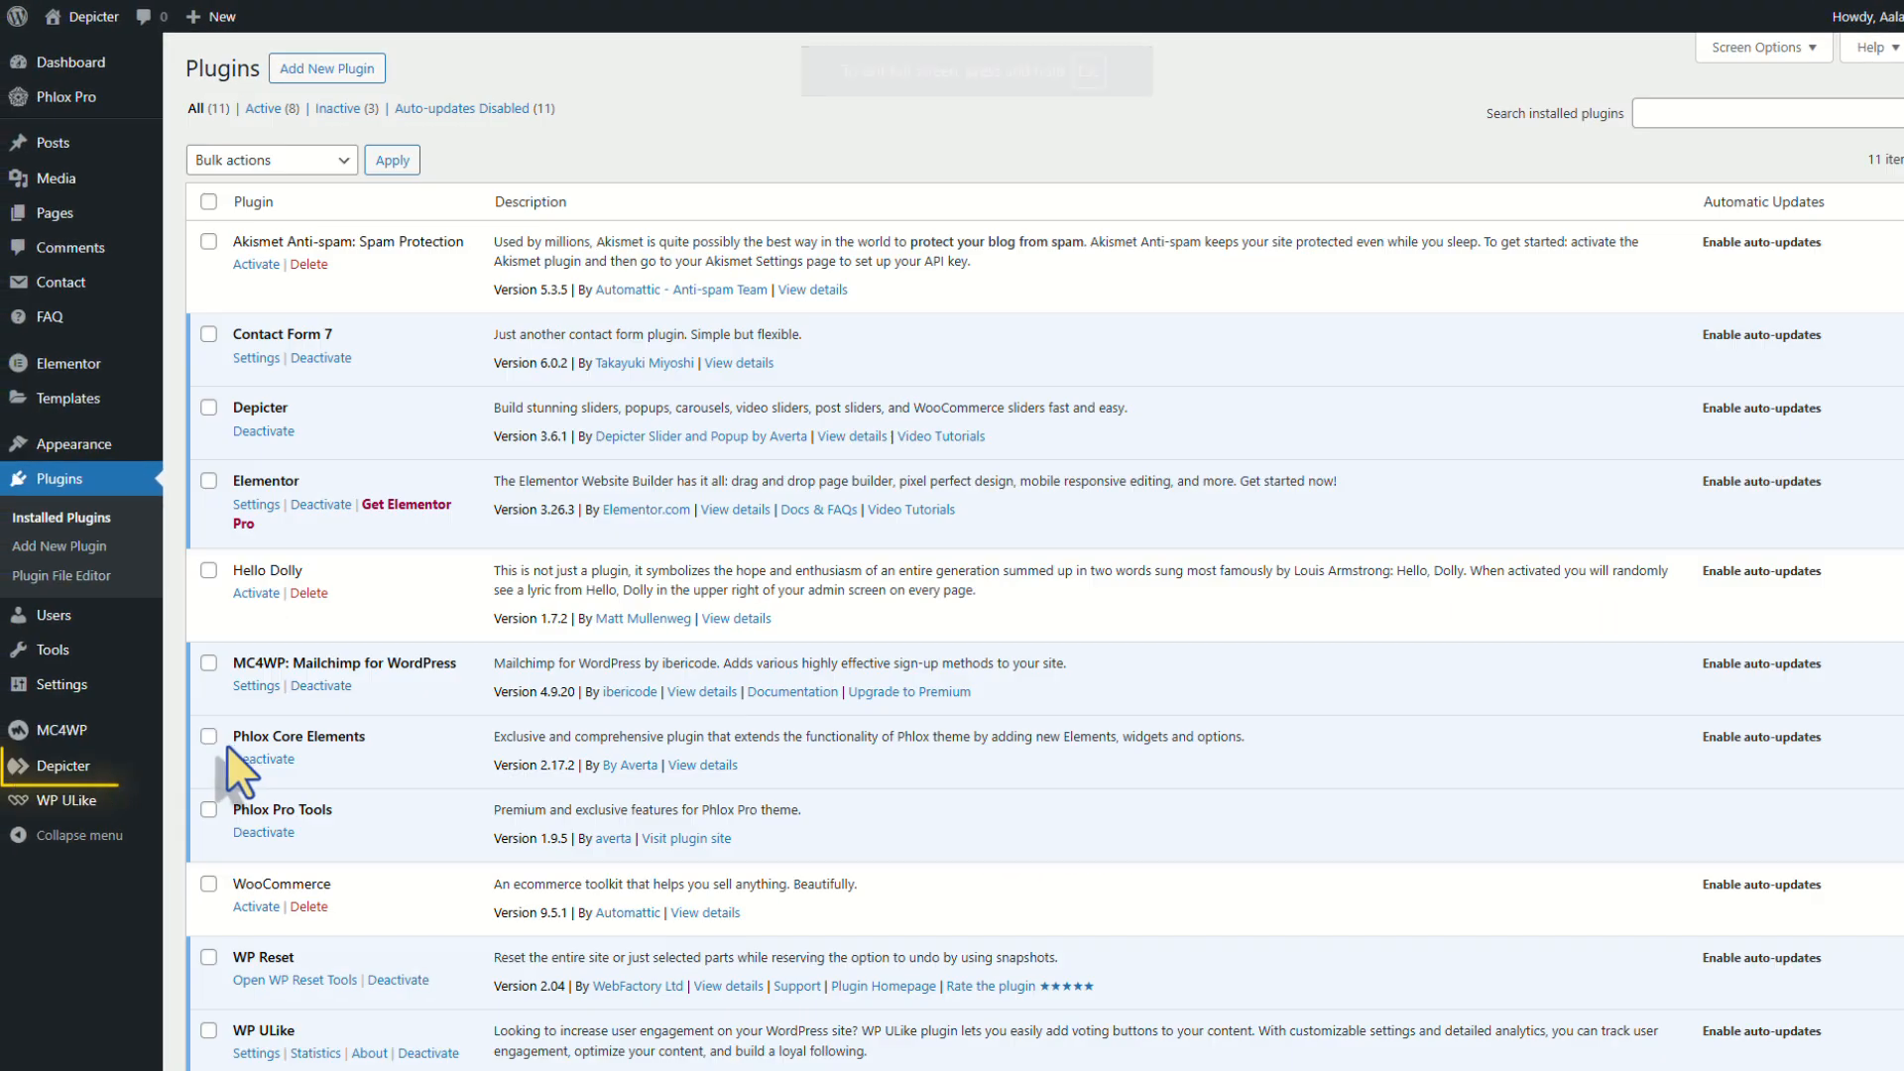
{"action": "left_click", "coordinate": [99, 770]}
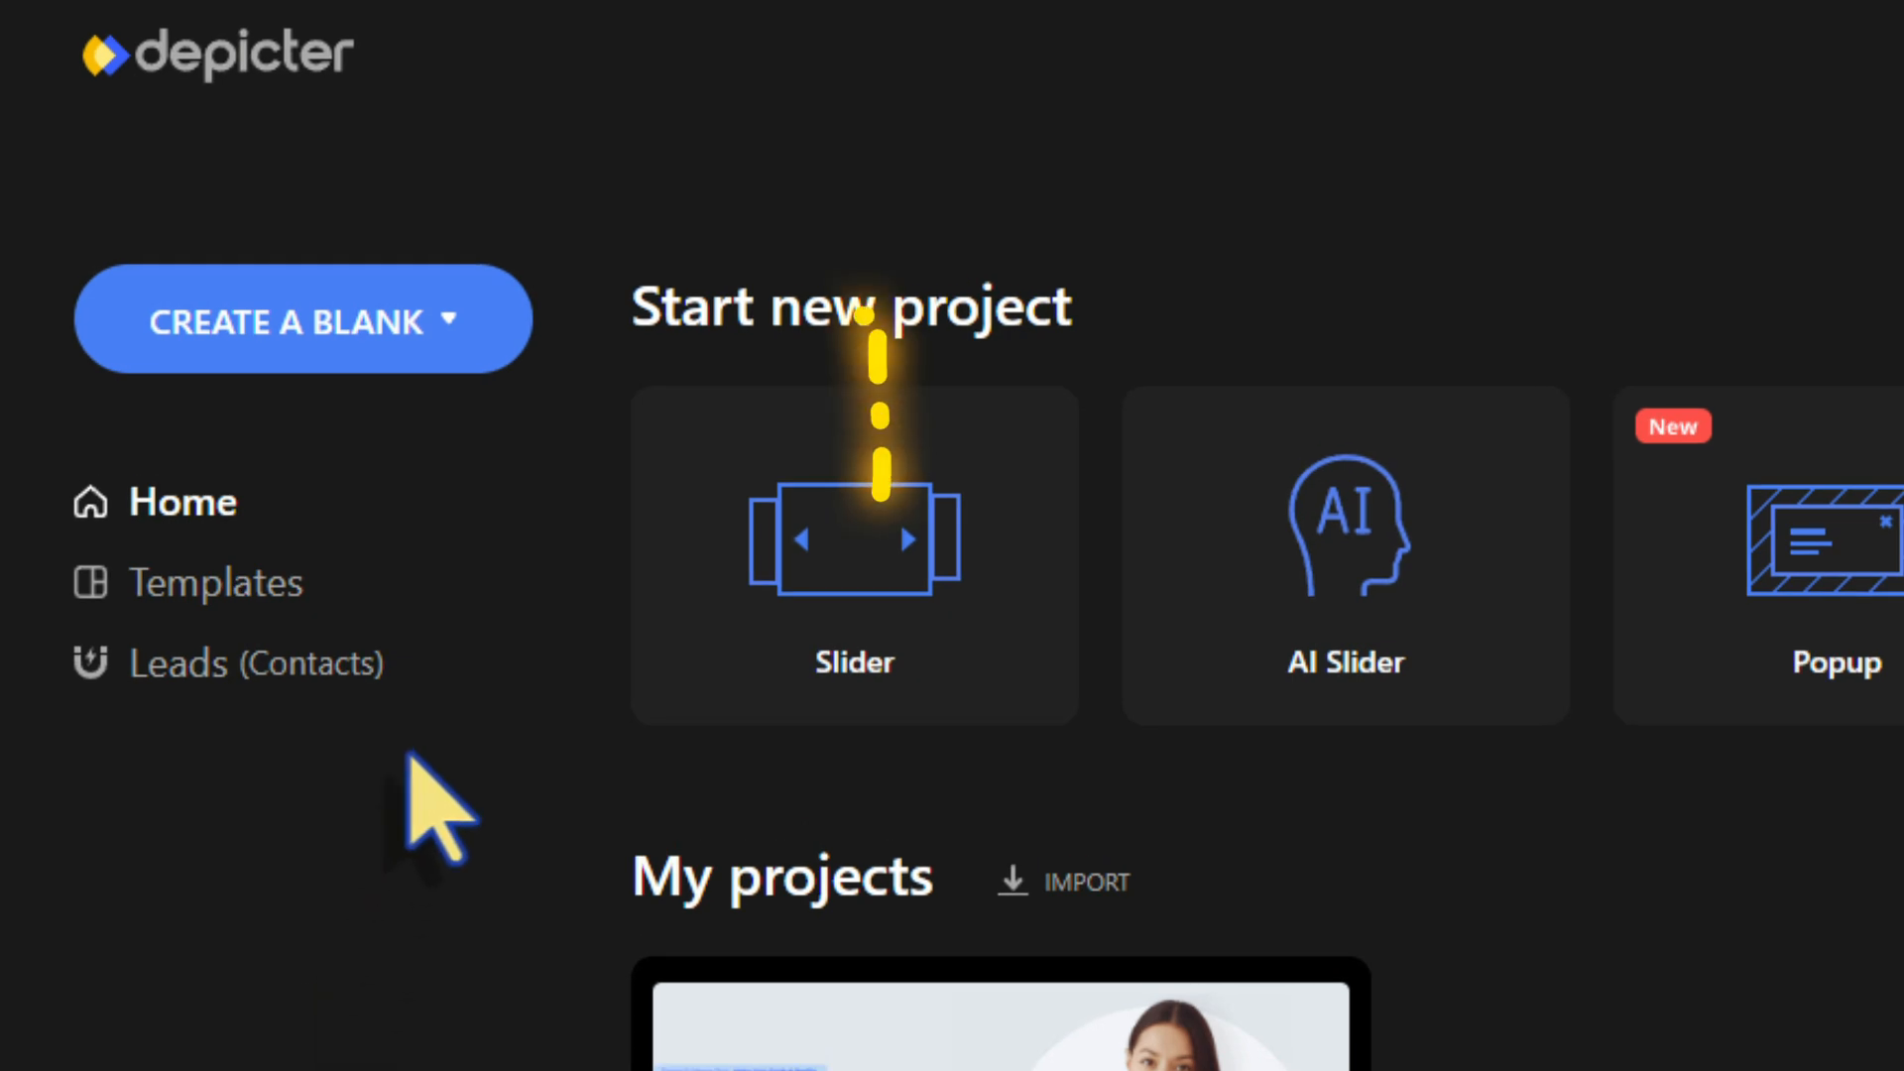
Create a blank popup named 'Free Diet Plan Popup Form' with a #0a132a background
{"action": "left_click", "coordinate": [442, 341]}
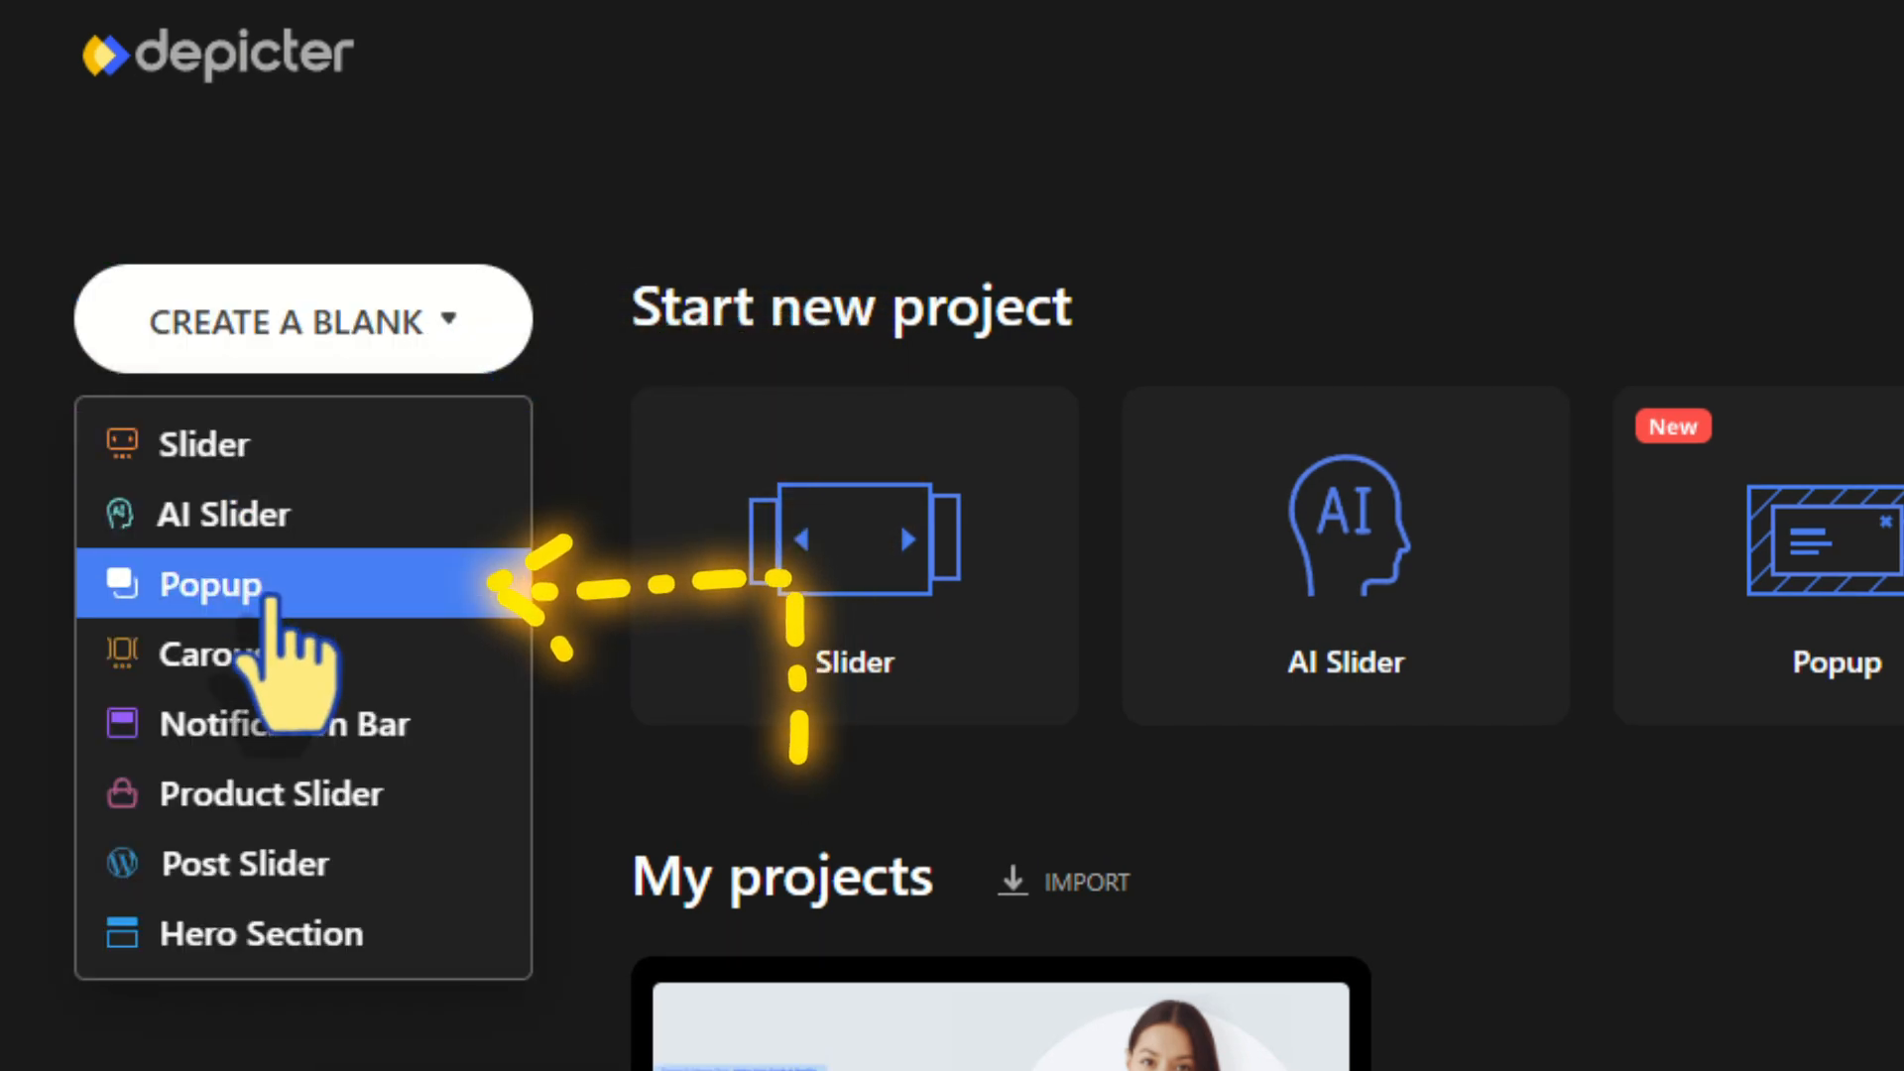
{"action": "left_click", "coordinate": [270, 601]}
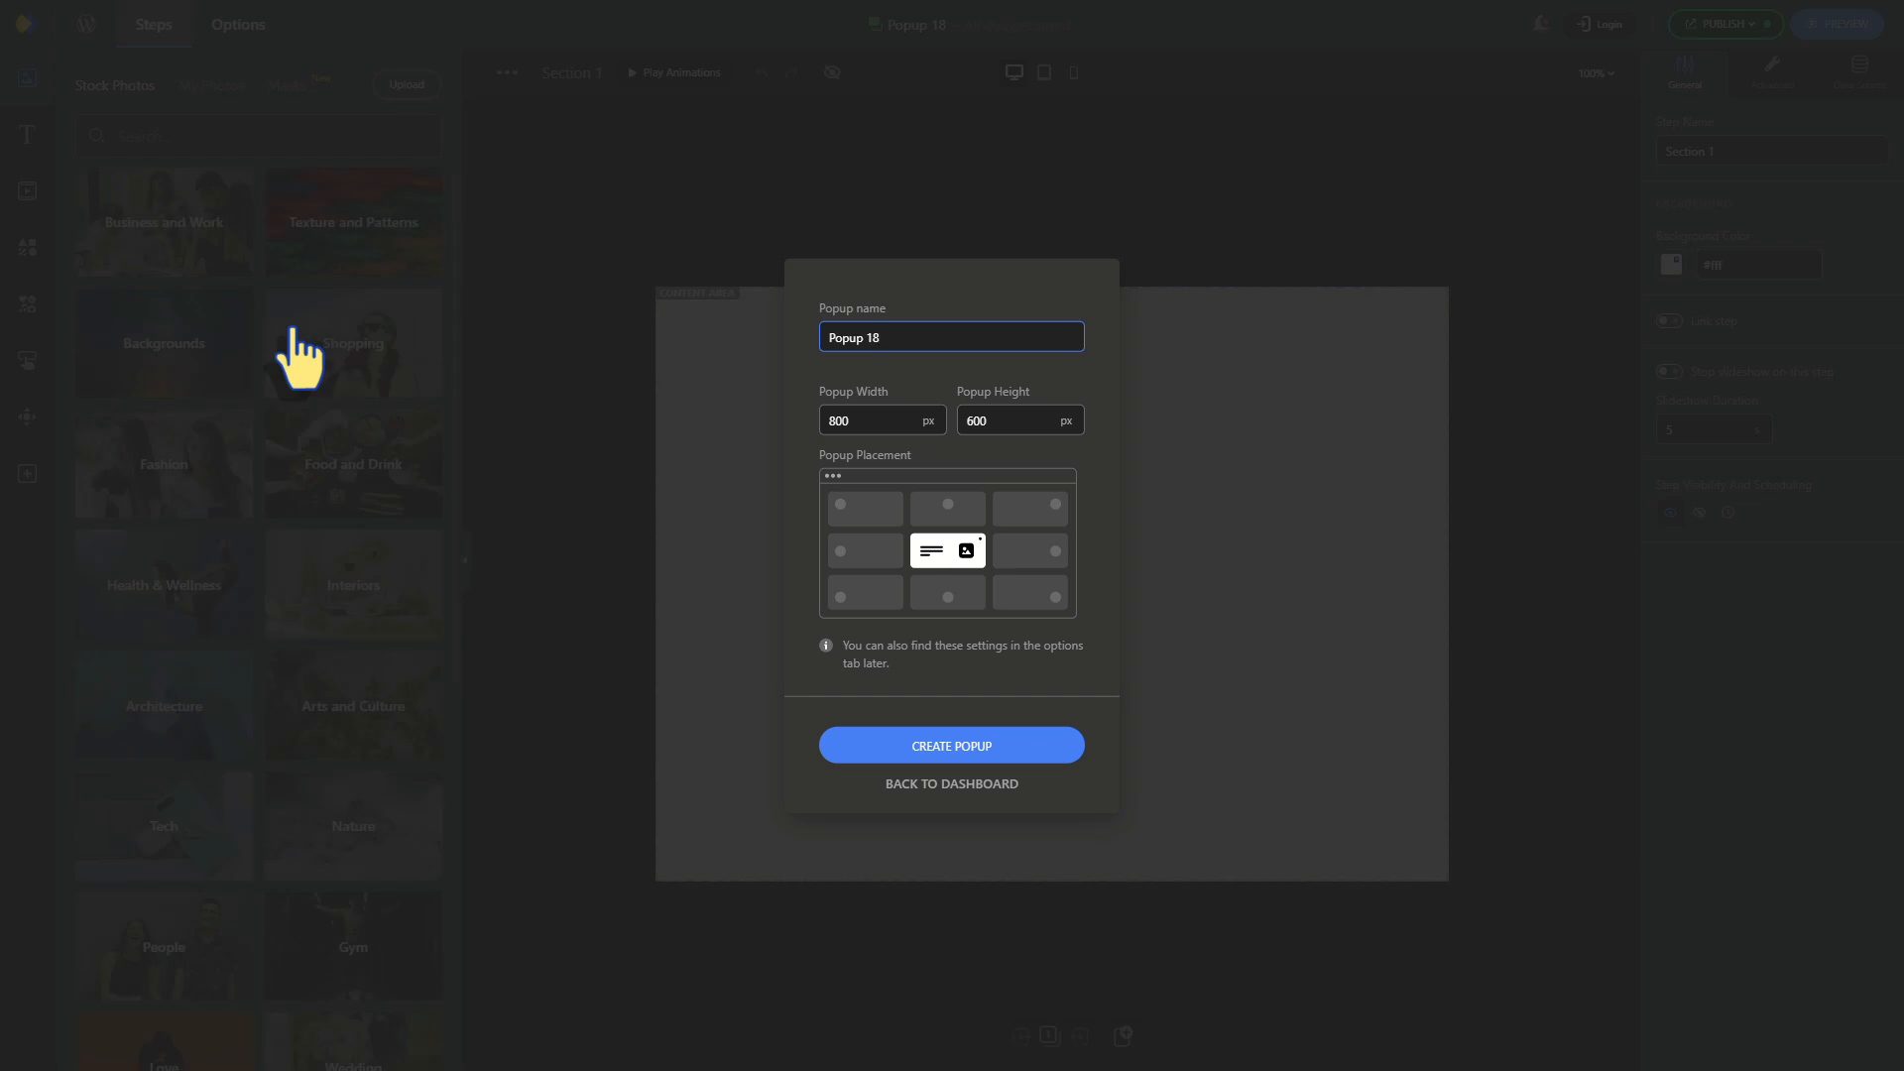
{"action": "key", "text": "BackSpace"}
{"action": "key", "text": "BackSpace"}
{"action": "key", "text": "BackSpace"}
{"action": "key", "text": "BackSpace"}
{"action": "key", "text": "BackSpace"}
{"action": "key", "text": "BackSpace"}
{"action": "key", "text": "BackSpace"}
{"action": "key", "text": "BackSpace"}
{"action": "type", "text": "Free Diet Plan"}
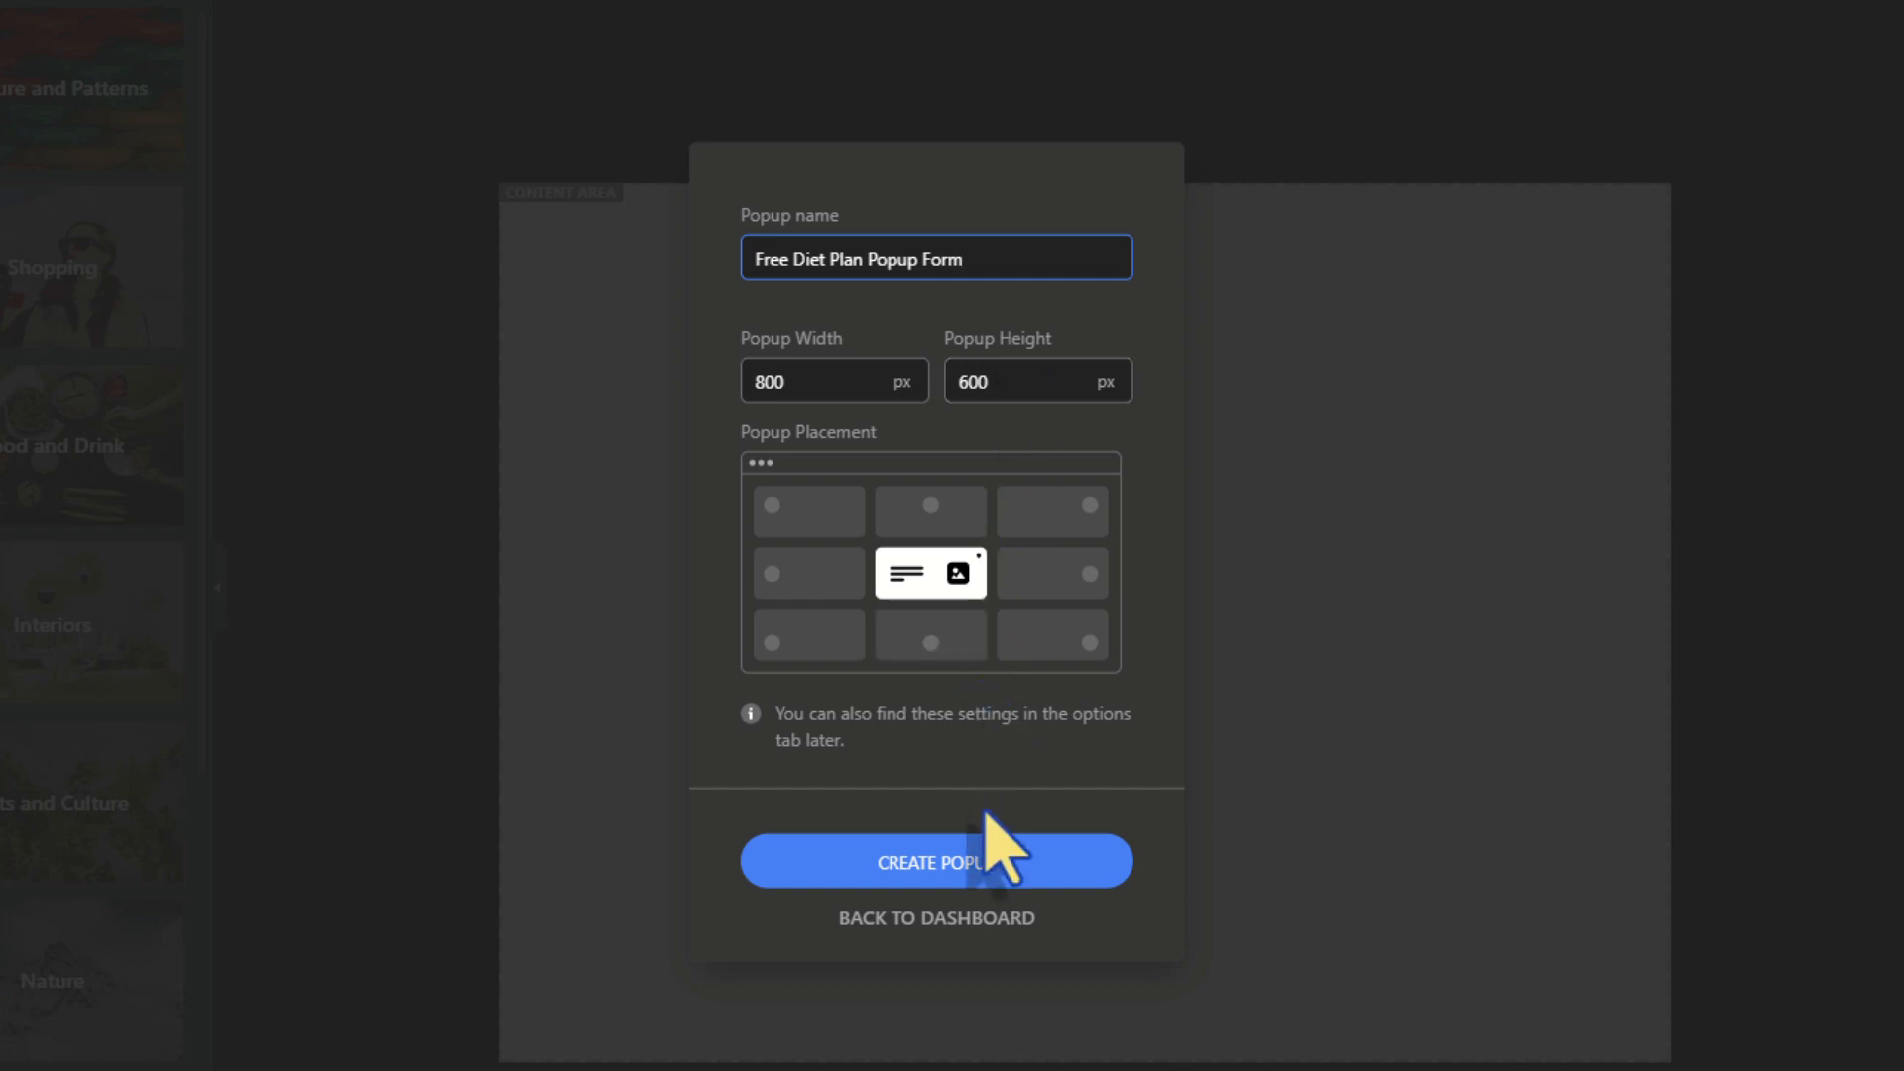
{"action": "left_click", "coordinate": [964, 859]}
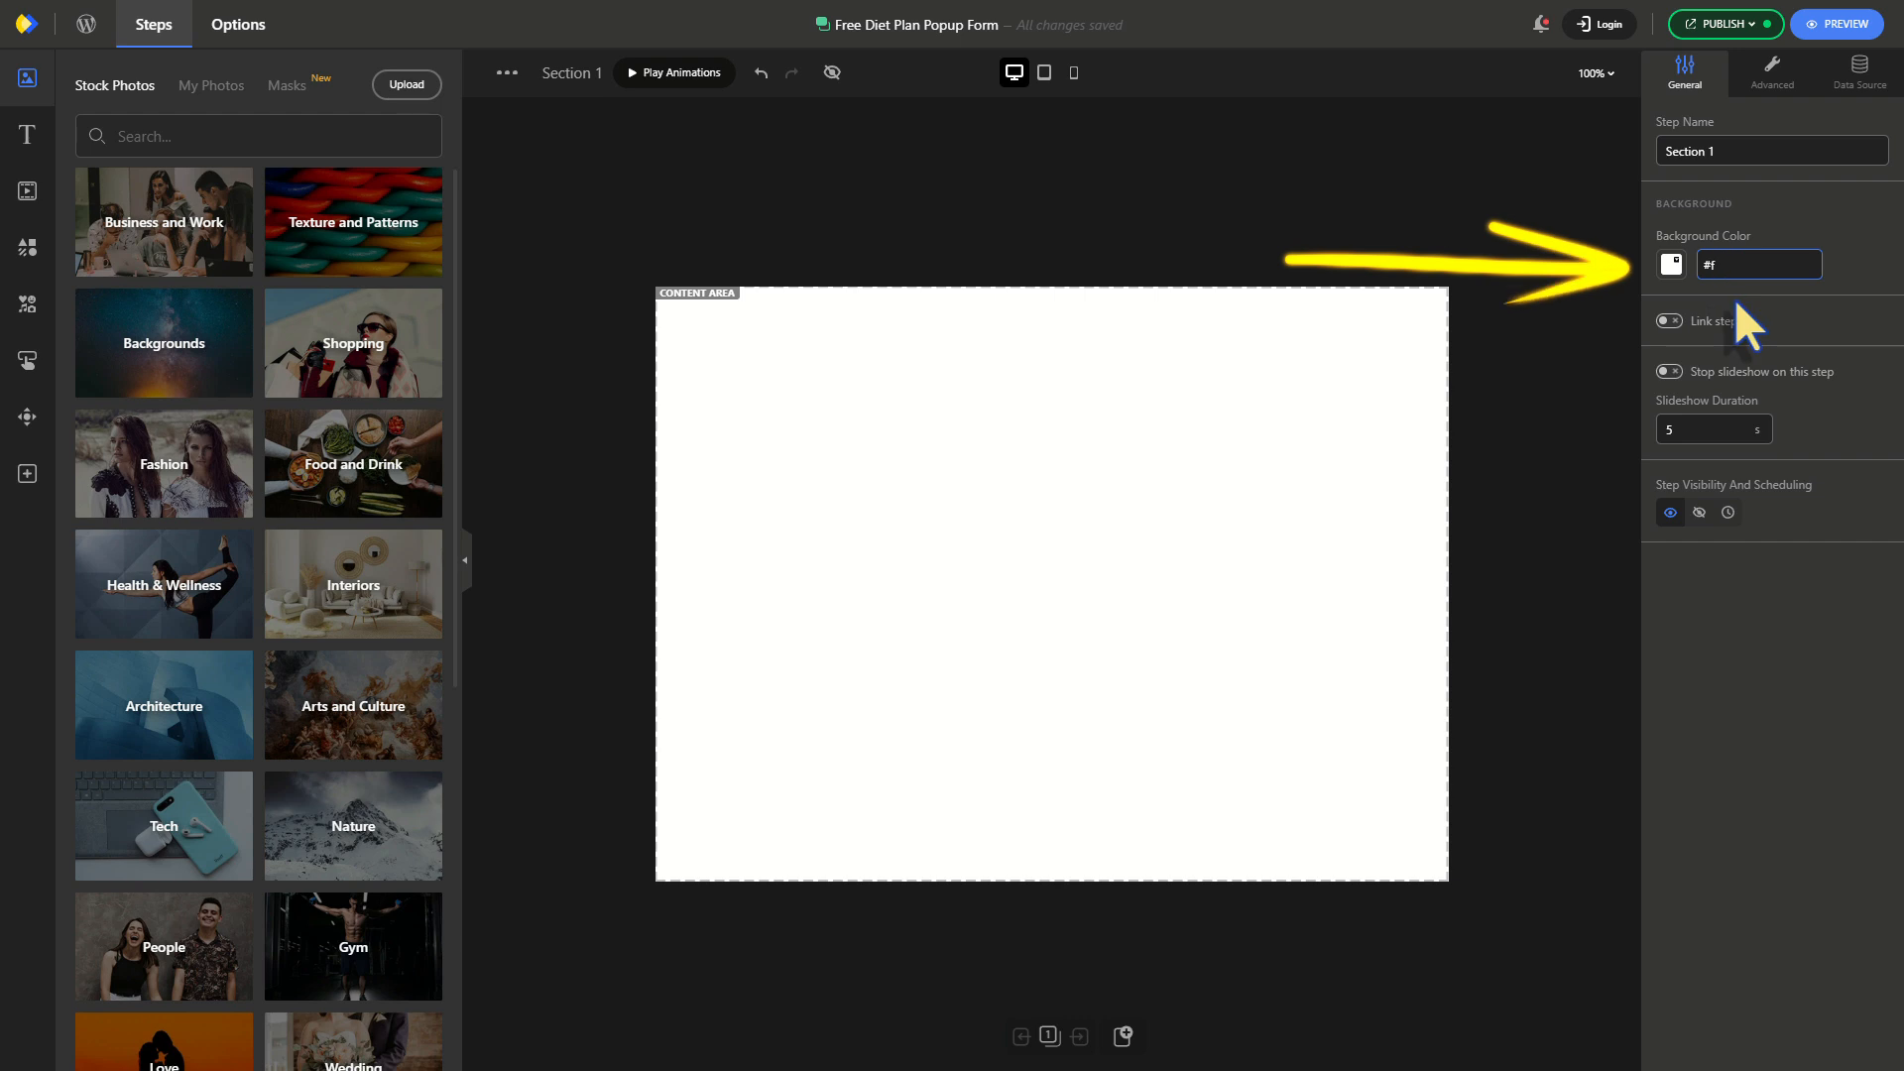
{"action": "type", "text": "0a132a"}
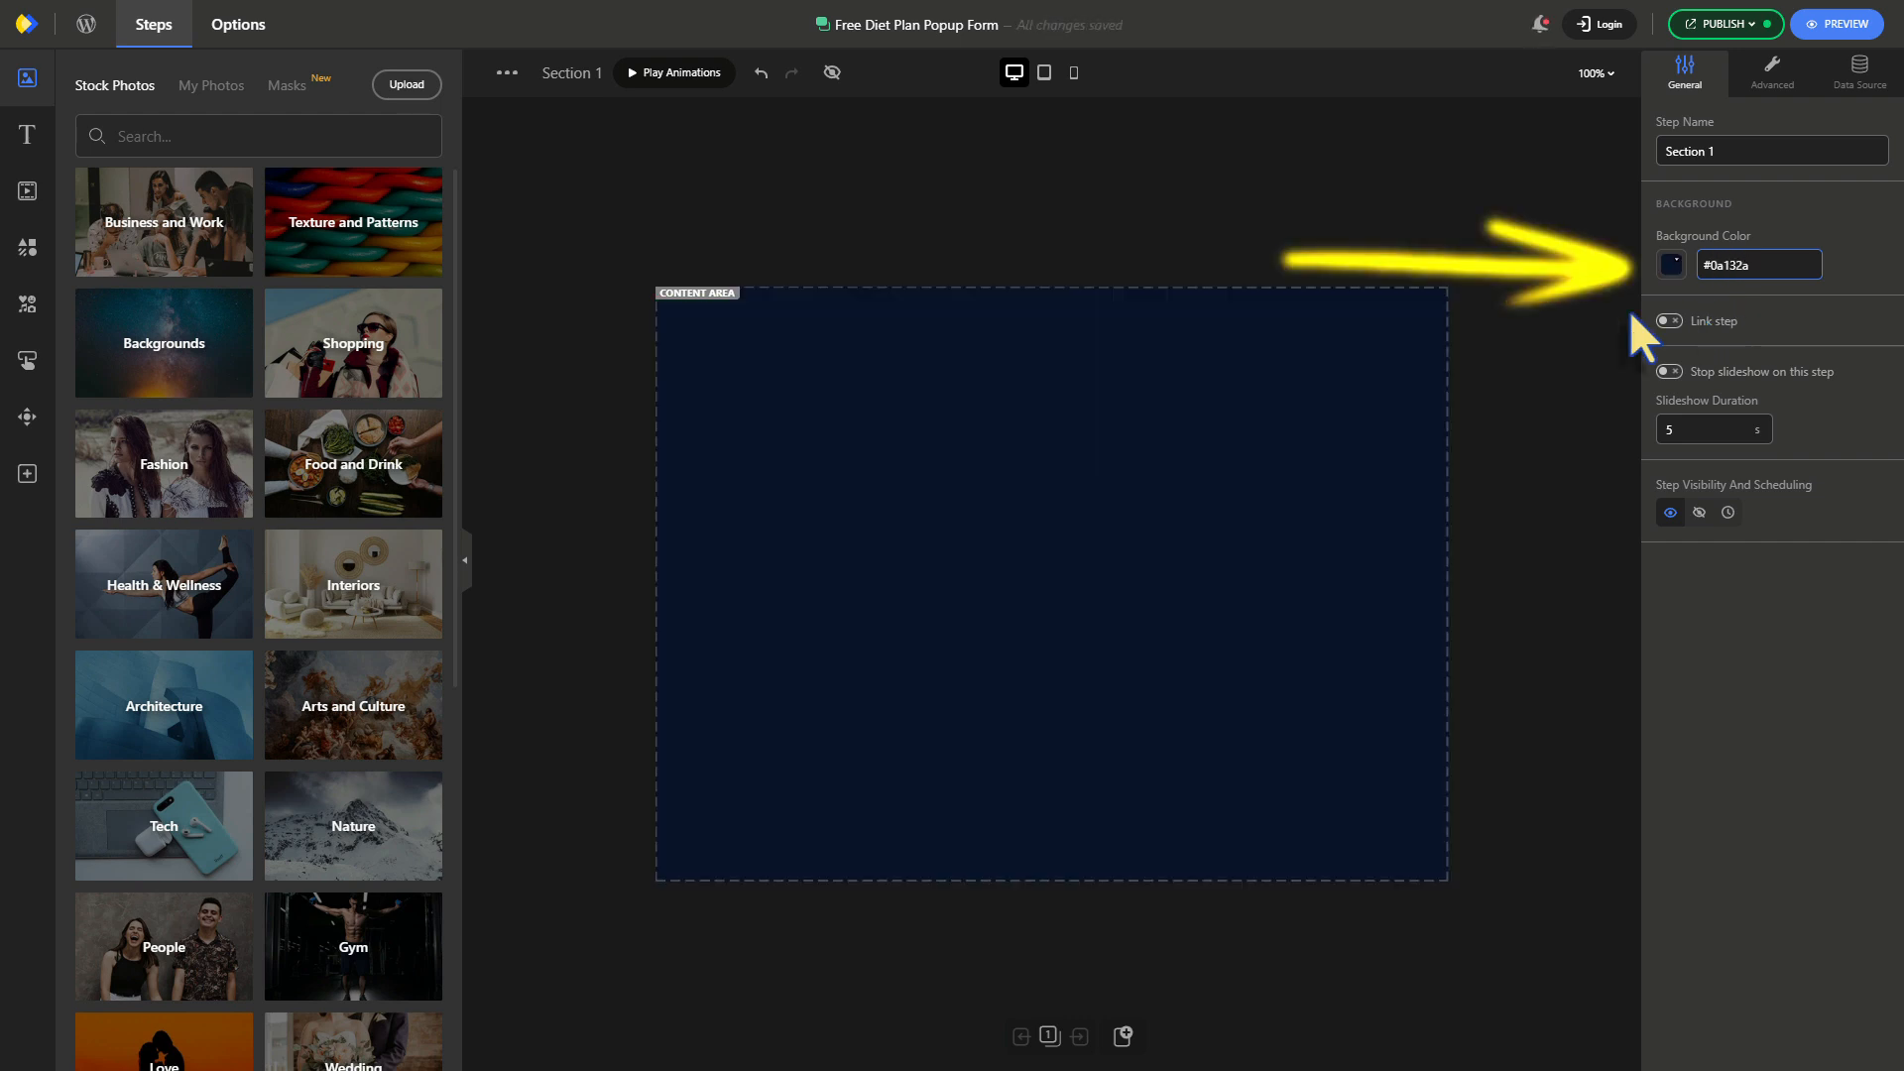
Place a Form element in the popup's content area and make it narrower
{"action": "left_click", "coordinate": [27, 473]}
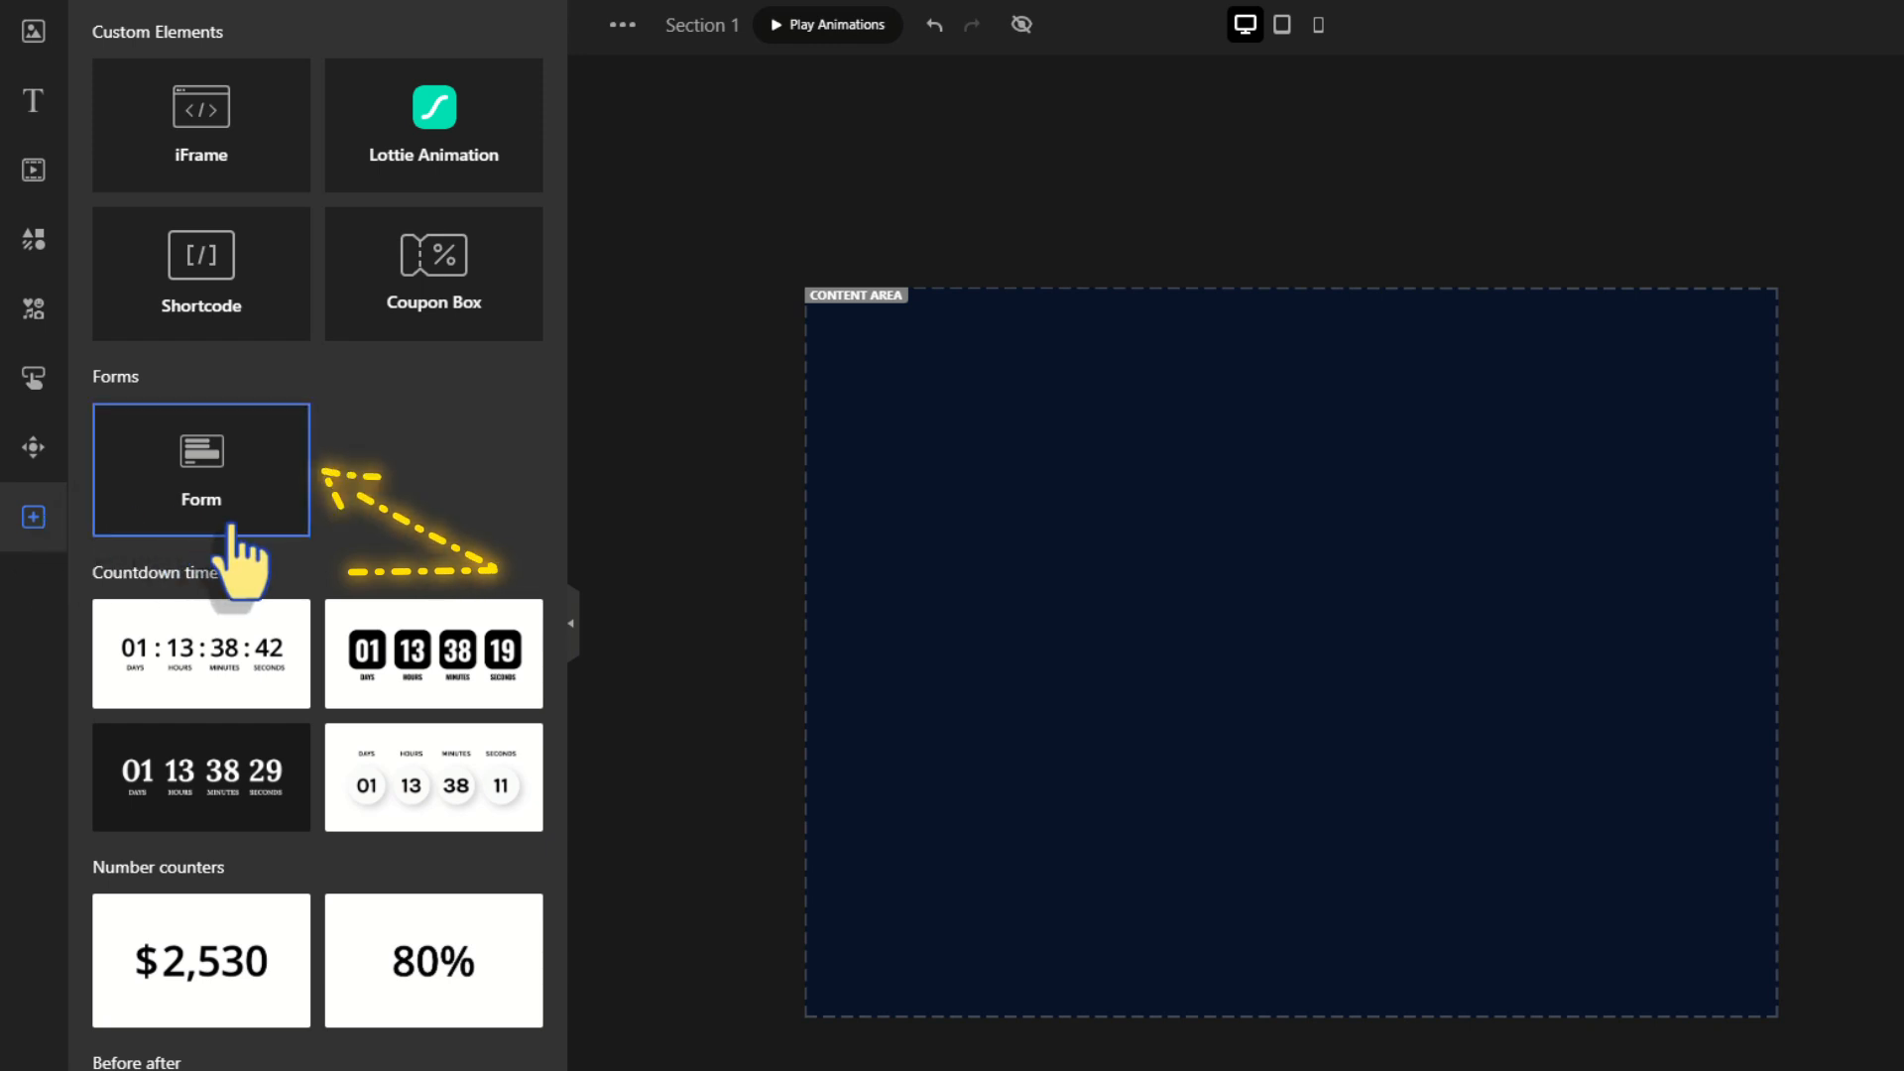
{"action": "left_click_drag", "start_coordinate": [230, 525], "coordinate": [1508, 615]}
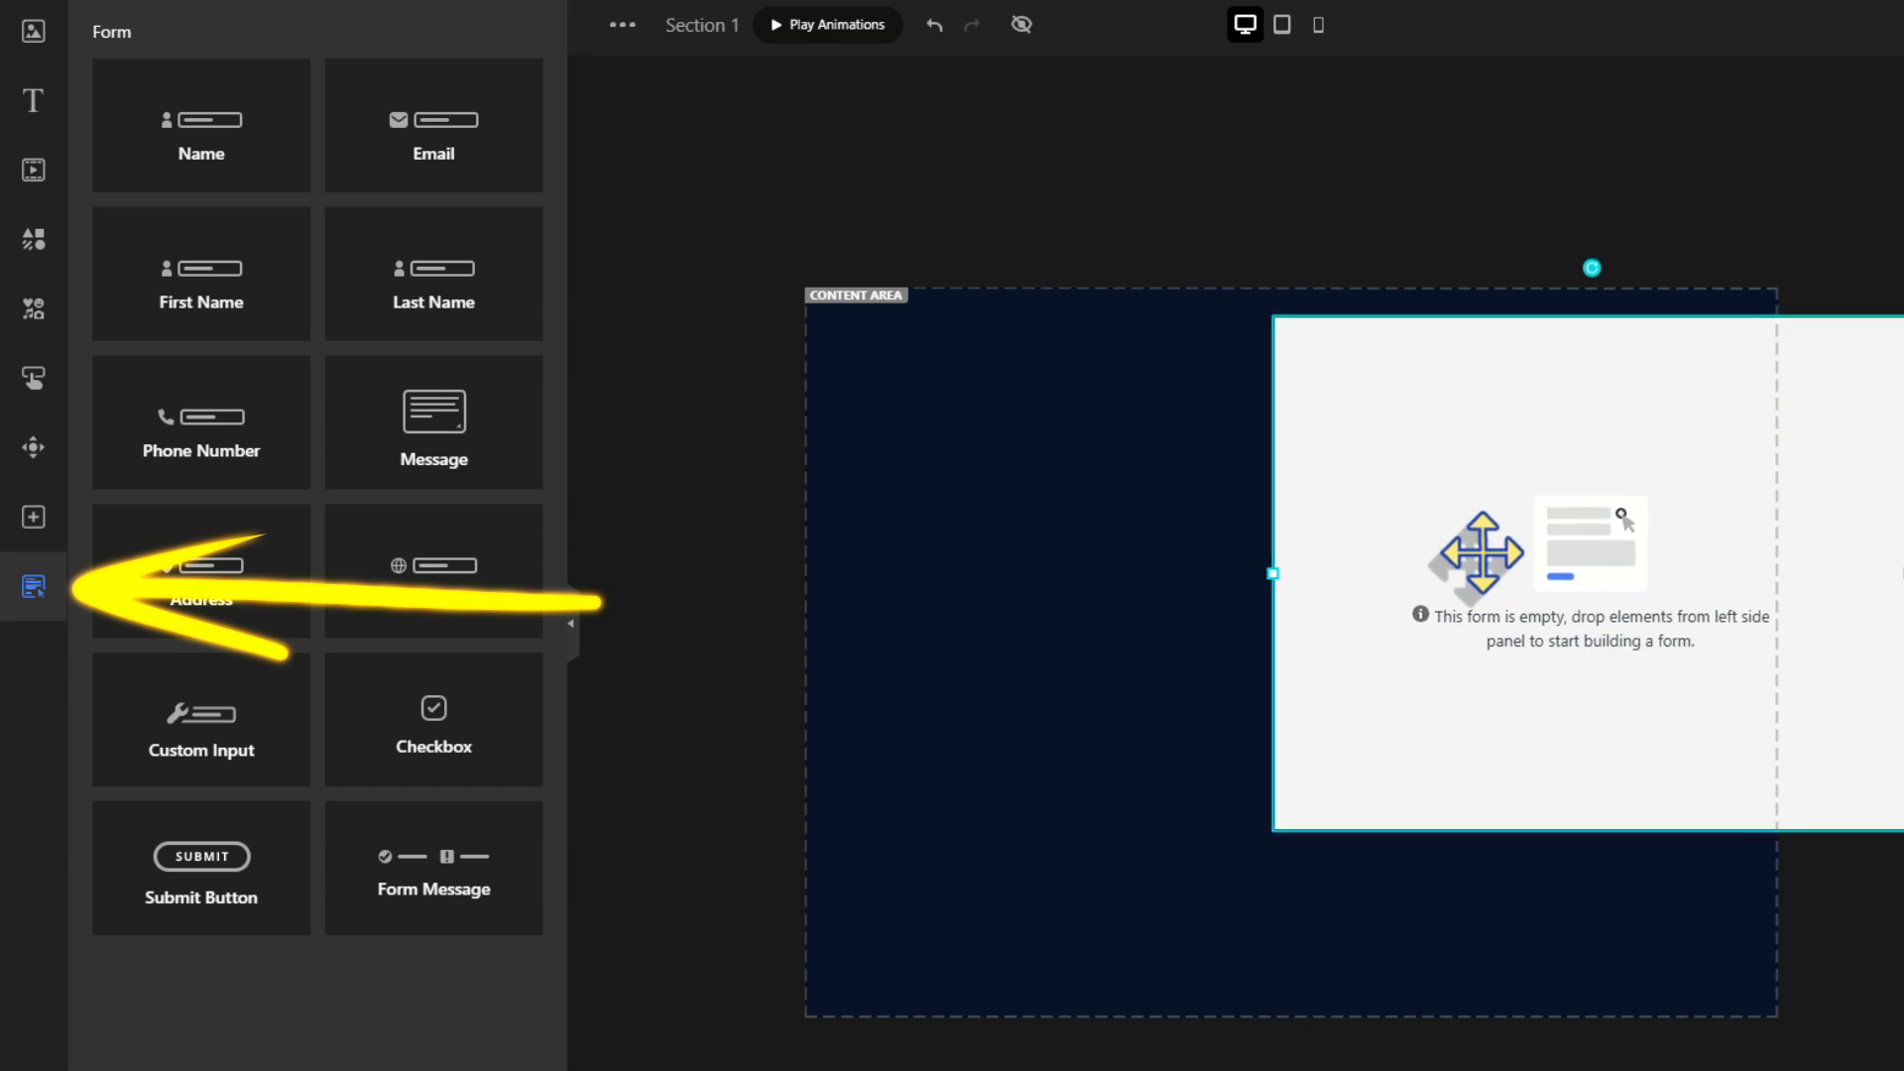
{"action": "left_click_drag", "start_coordinate": [1897, 590], "coordinate": [1744, 561]}
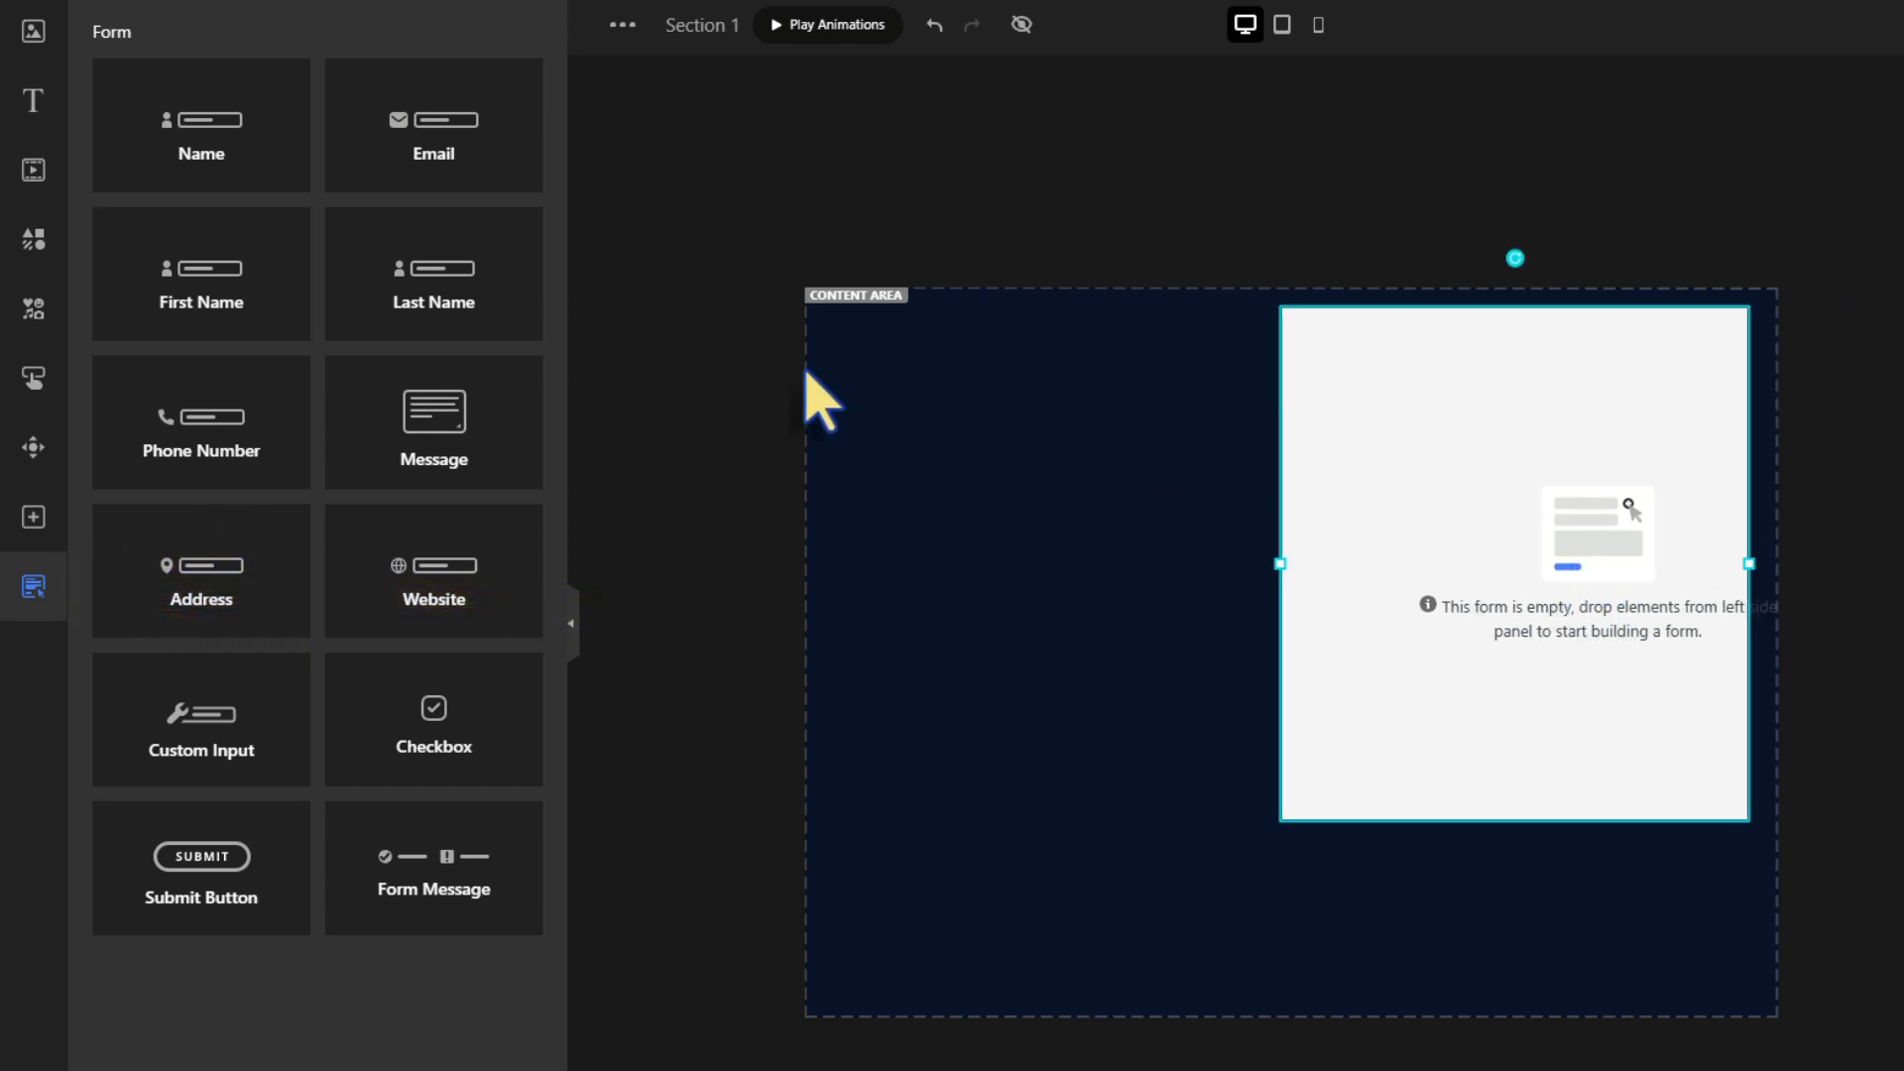
Add Name, Email, Phone, custom input, checkbox, Submit and success-message fields, then narrow the form
{"action": "left_click_drag", "start_coordinate": [202, 124], "coordinate": [1448, 367]}
{"action": "left_click_drag", "start_coordinate": [433, 124], "coordinate": [1384, 417]}
{"action": "left_click_drag", "start_coordinate": [298, 437], "coordinate": [1478, 493]}
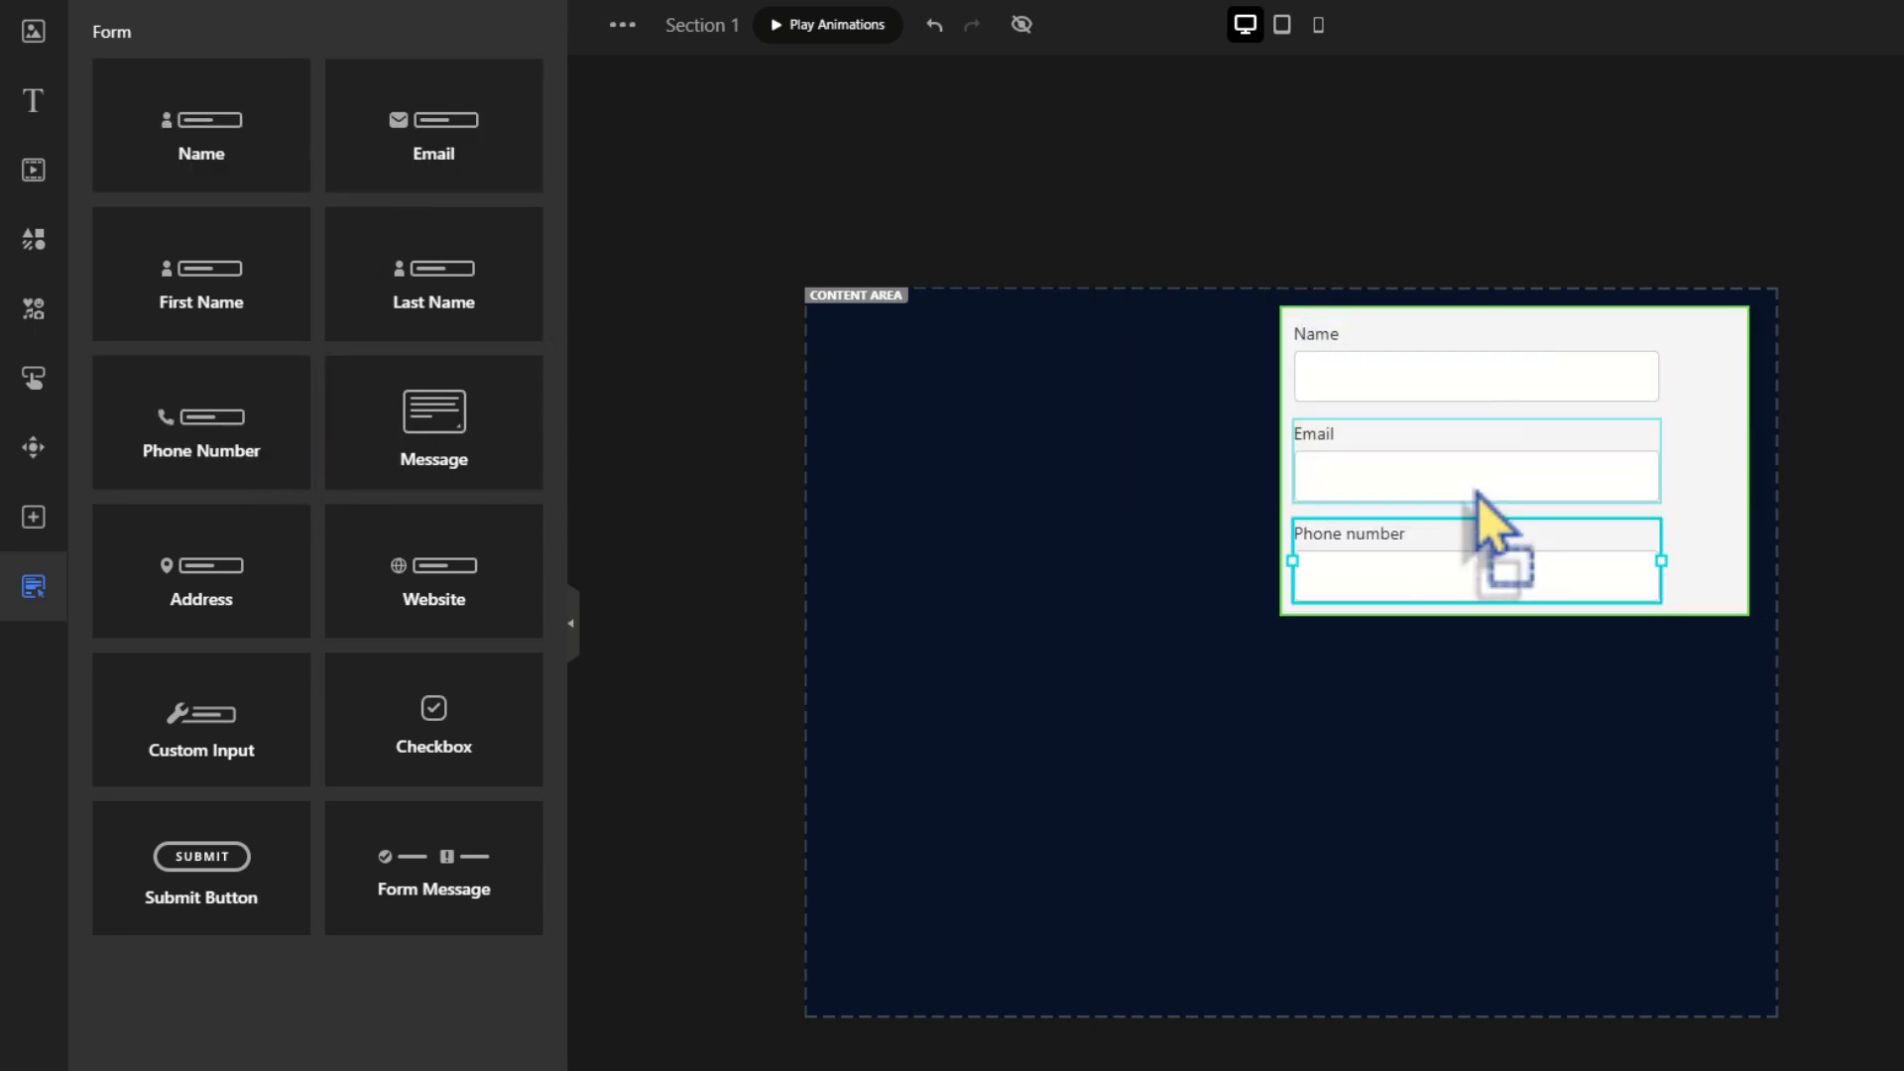
{"action": "left_click_drag", "start_coordinate": [229, 744], "coordinate": [1463, 797]}
{"action": "left_click_drag", "start_coordinate": [434, 720], "coordinate": [1405, 896]}
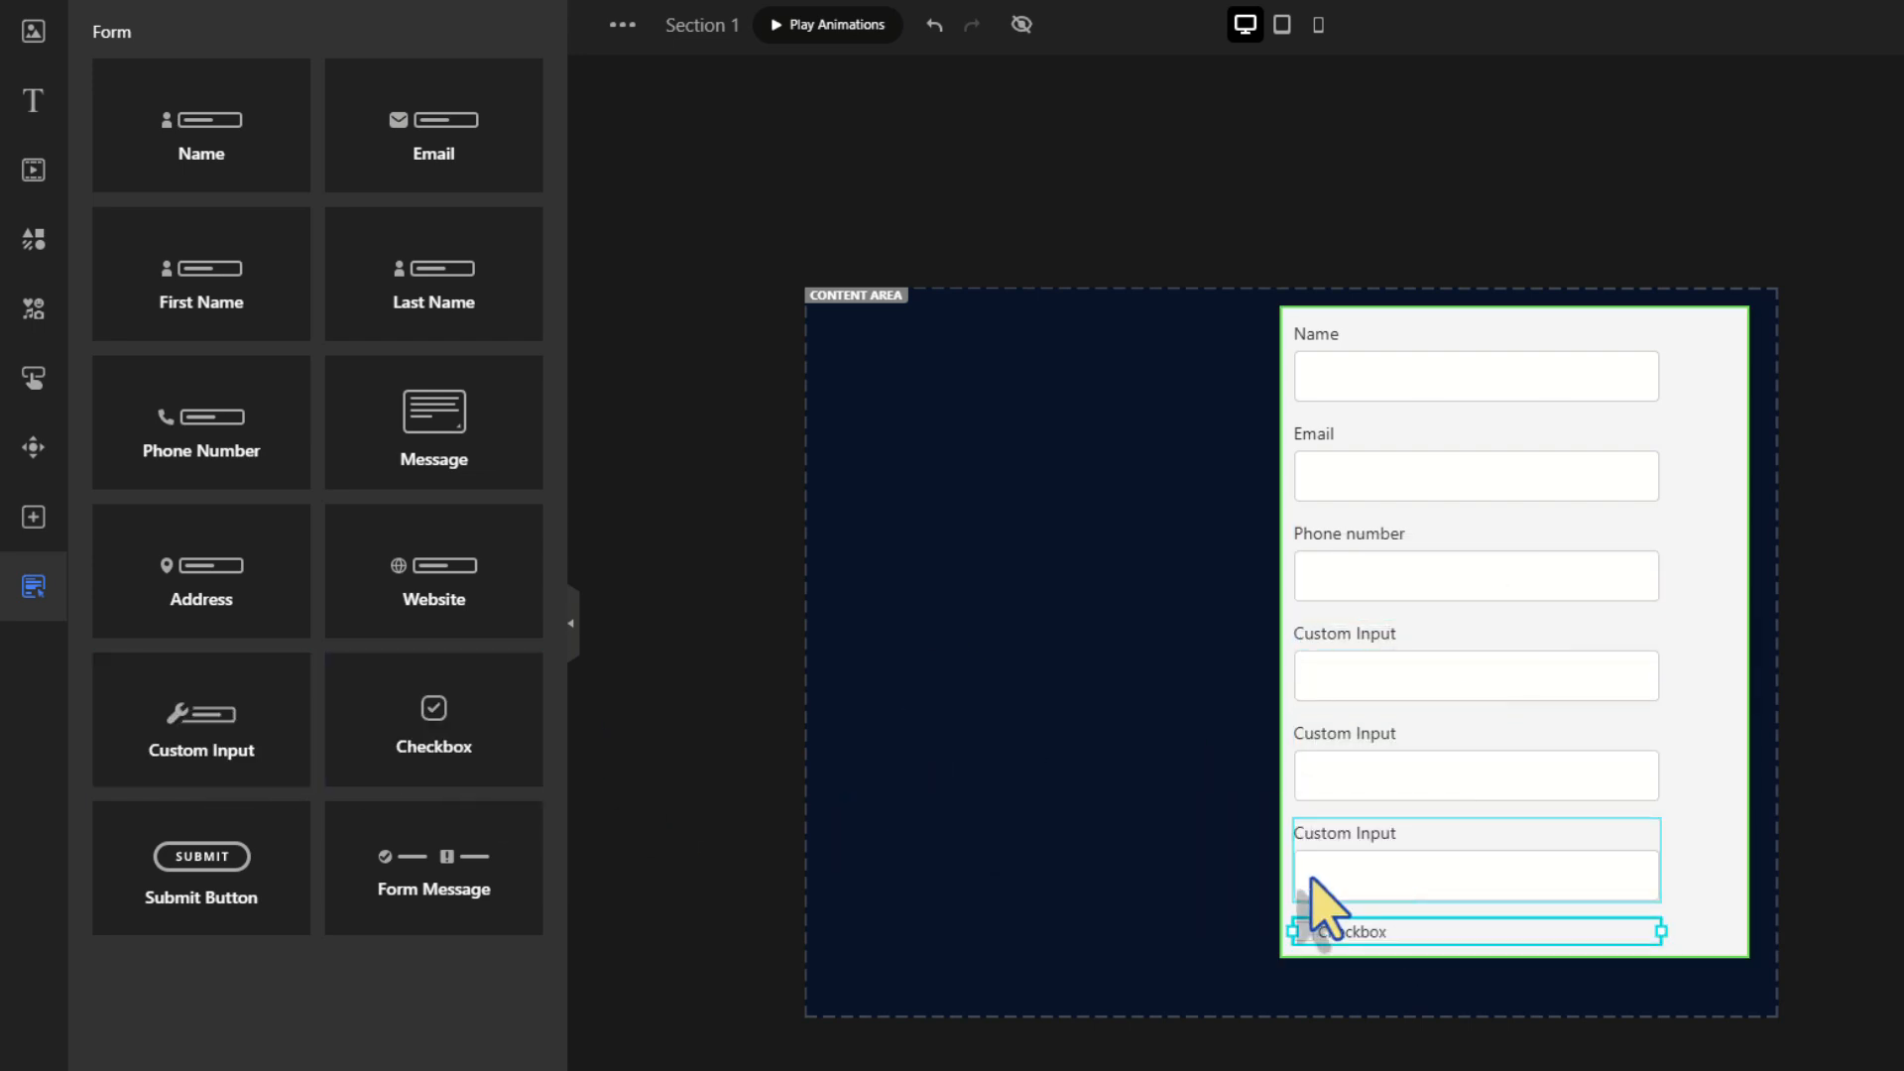
{"action": "left_click_drag", "start_coordinate": [202, 863], "coordinate": [1433, 987]}
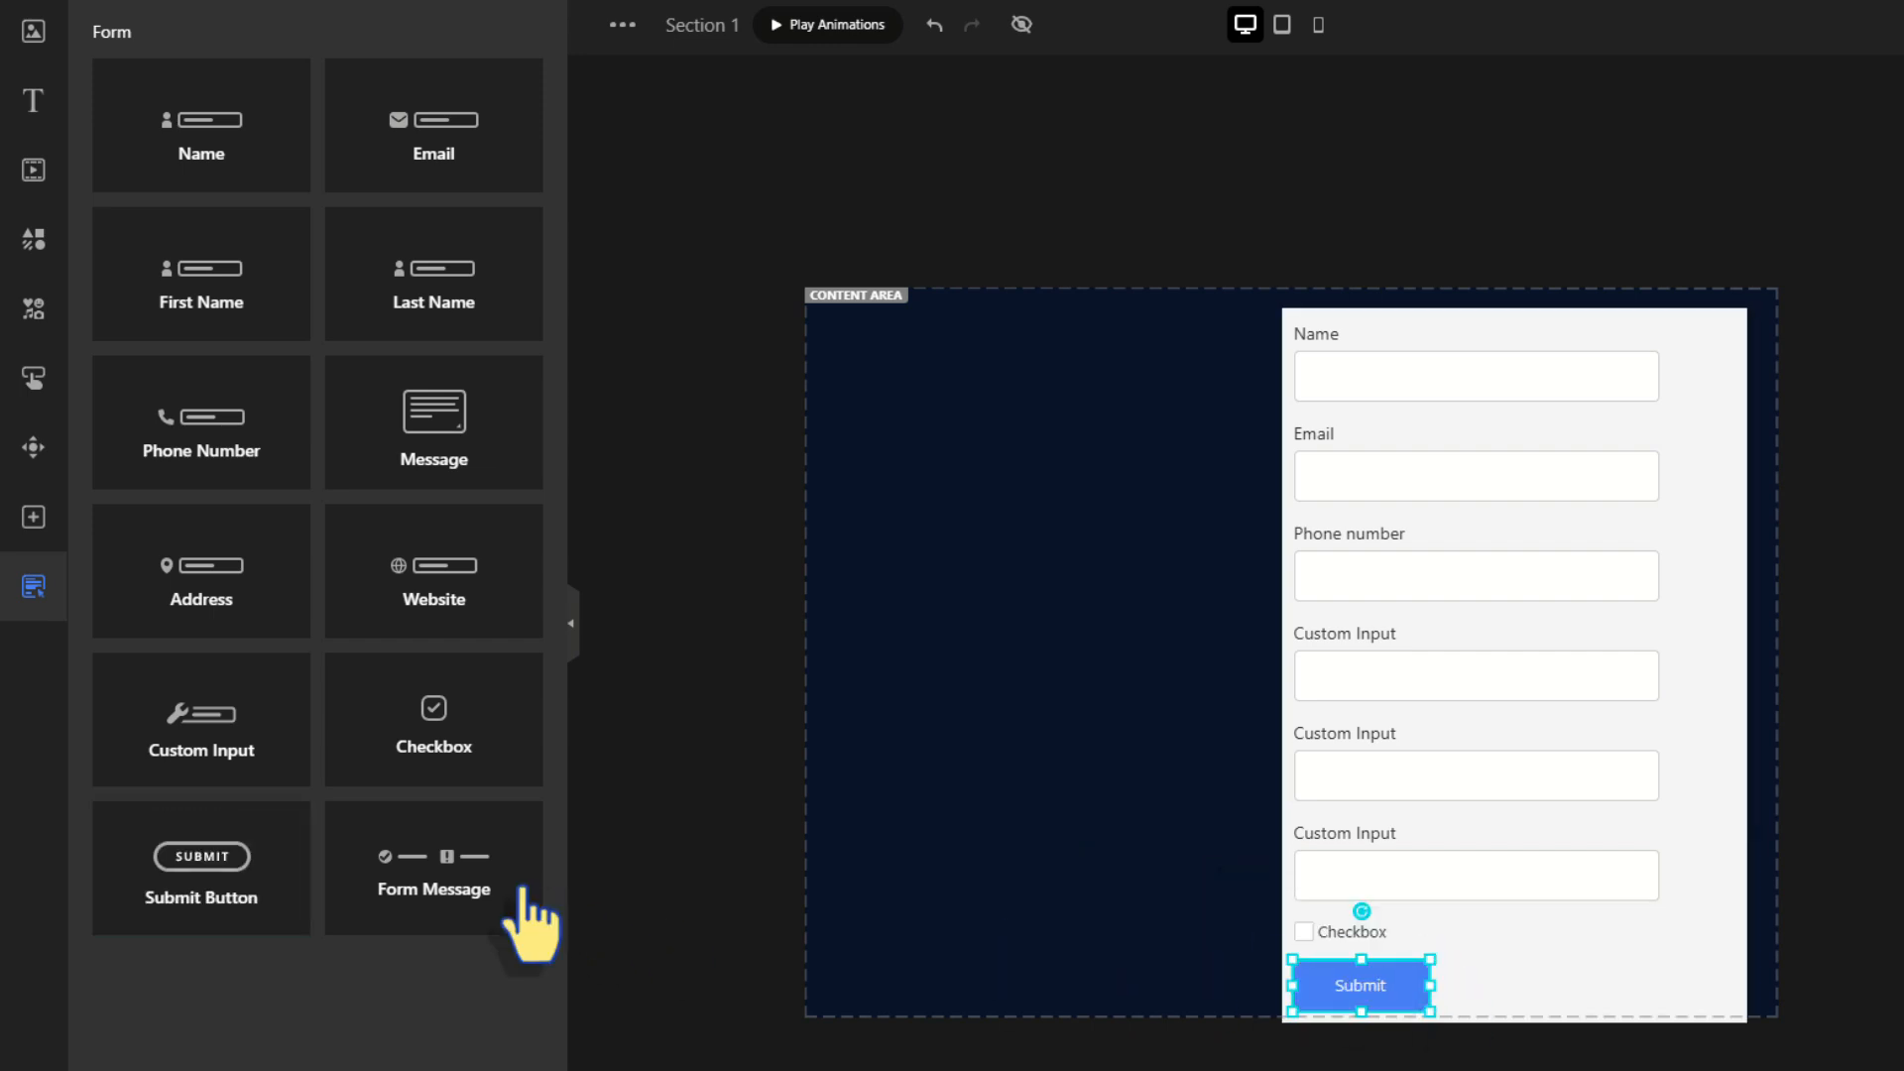
{"action": "left_click_drag", "start_coordinate": [486, 913], "coordinate": [1416, 1041]}
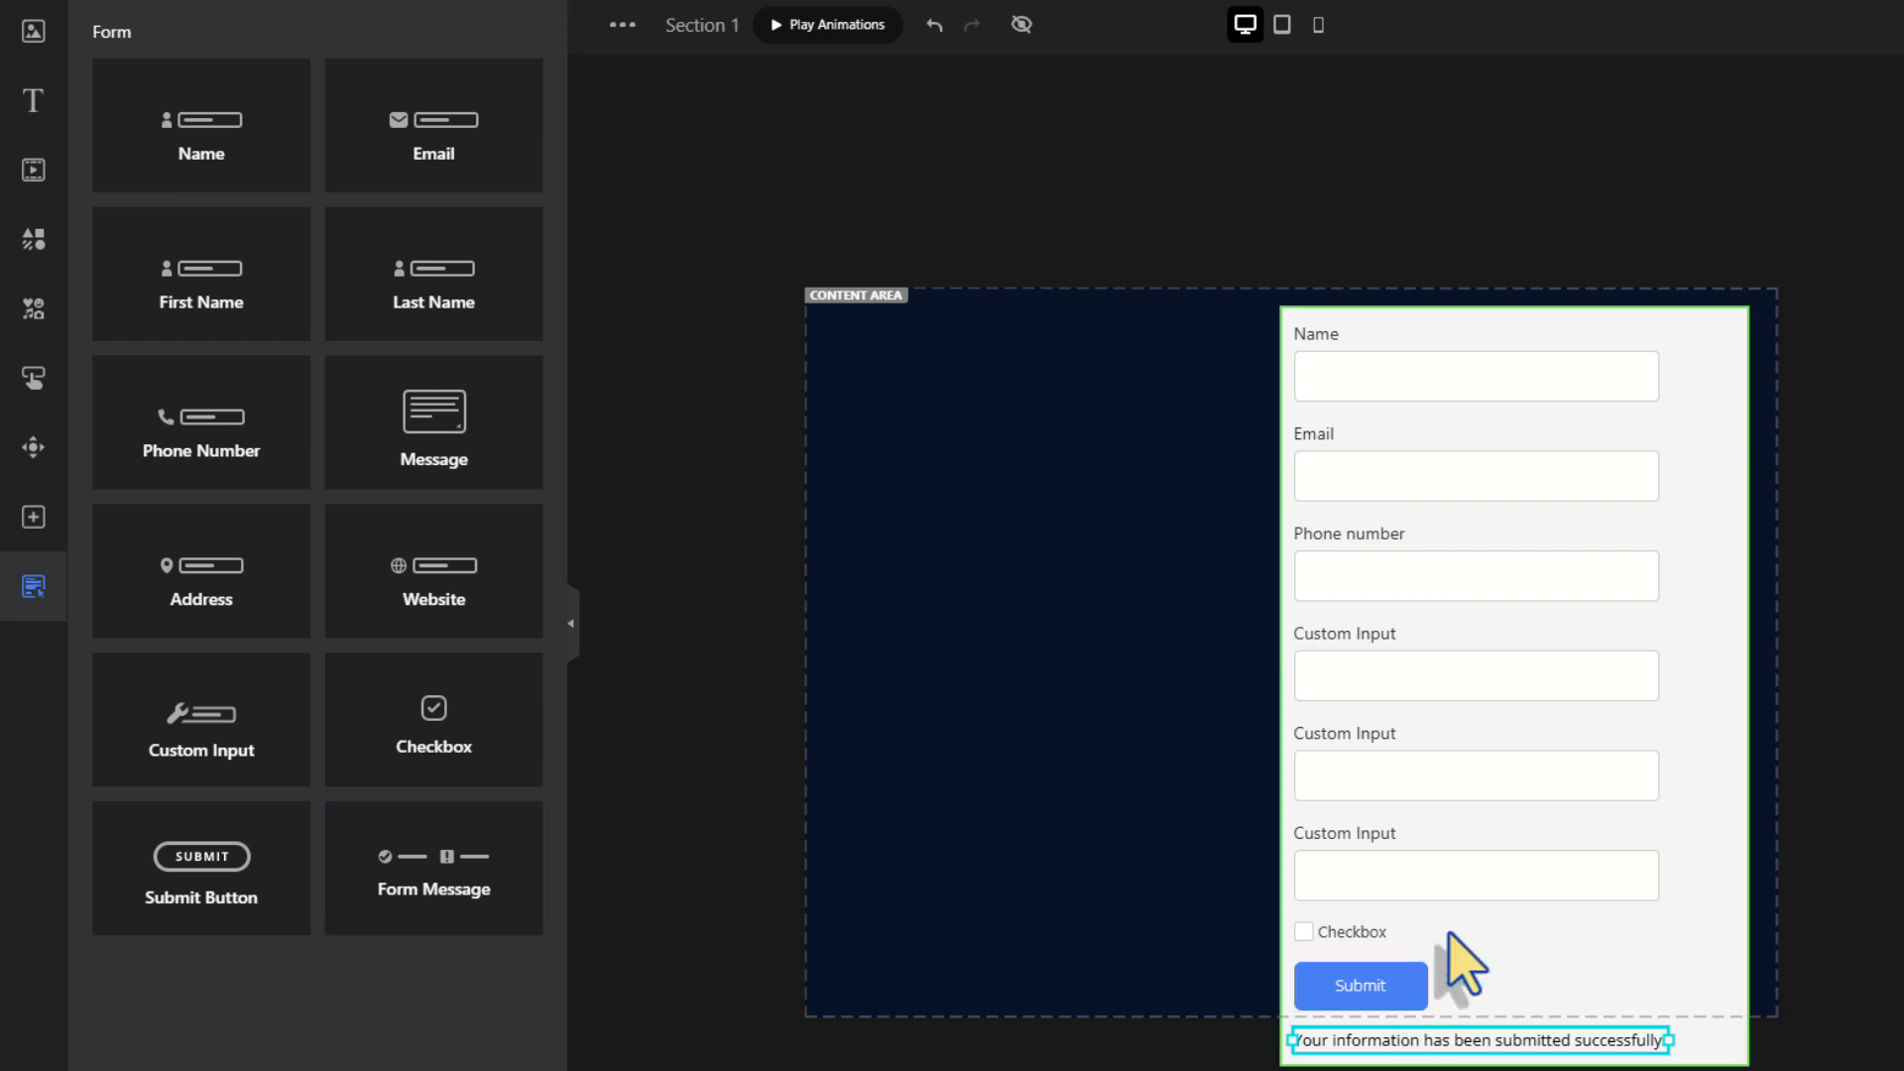
{"action": "left_click", "coordinate": [1689, 715]}
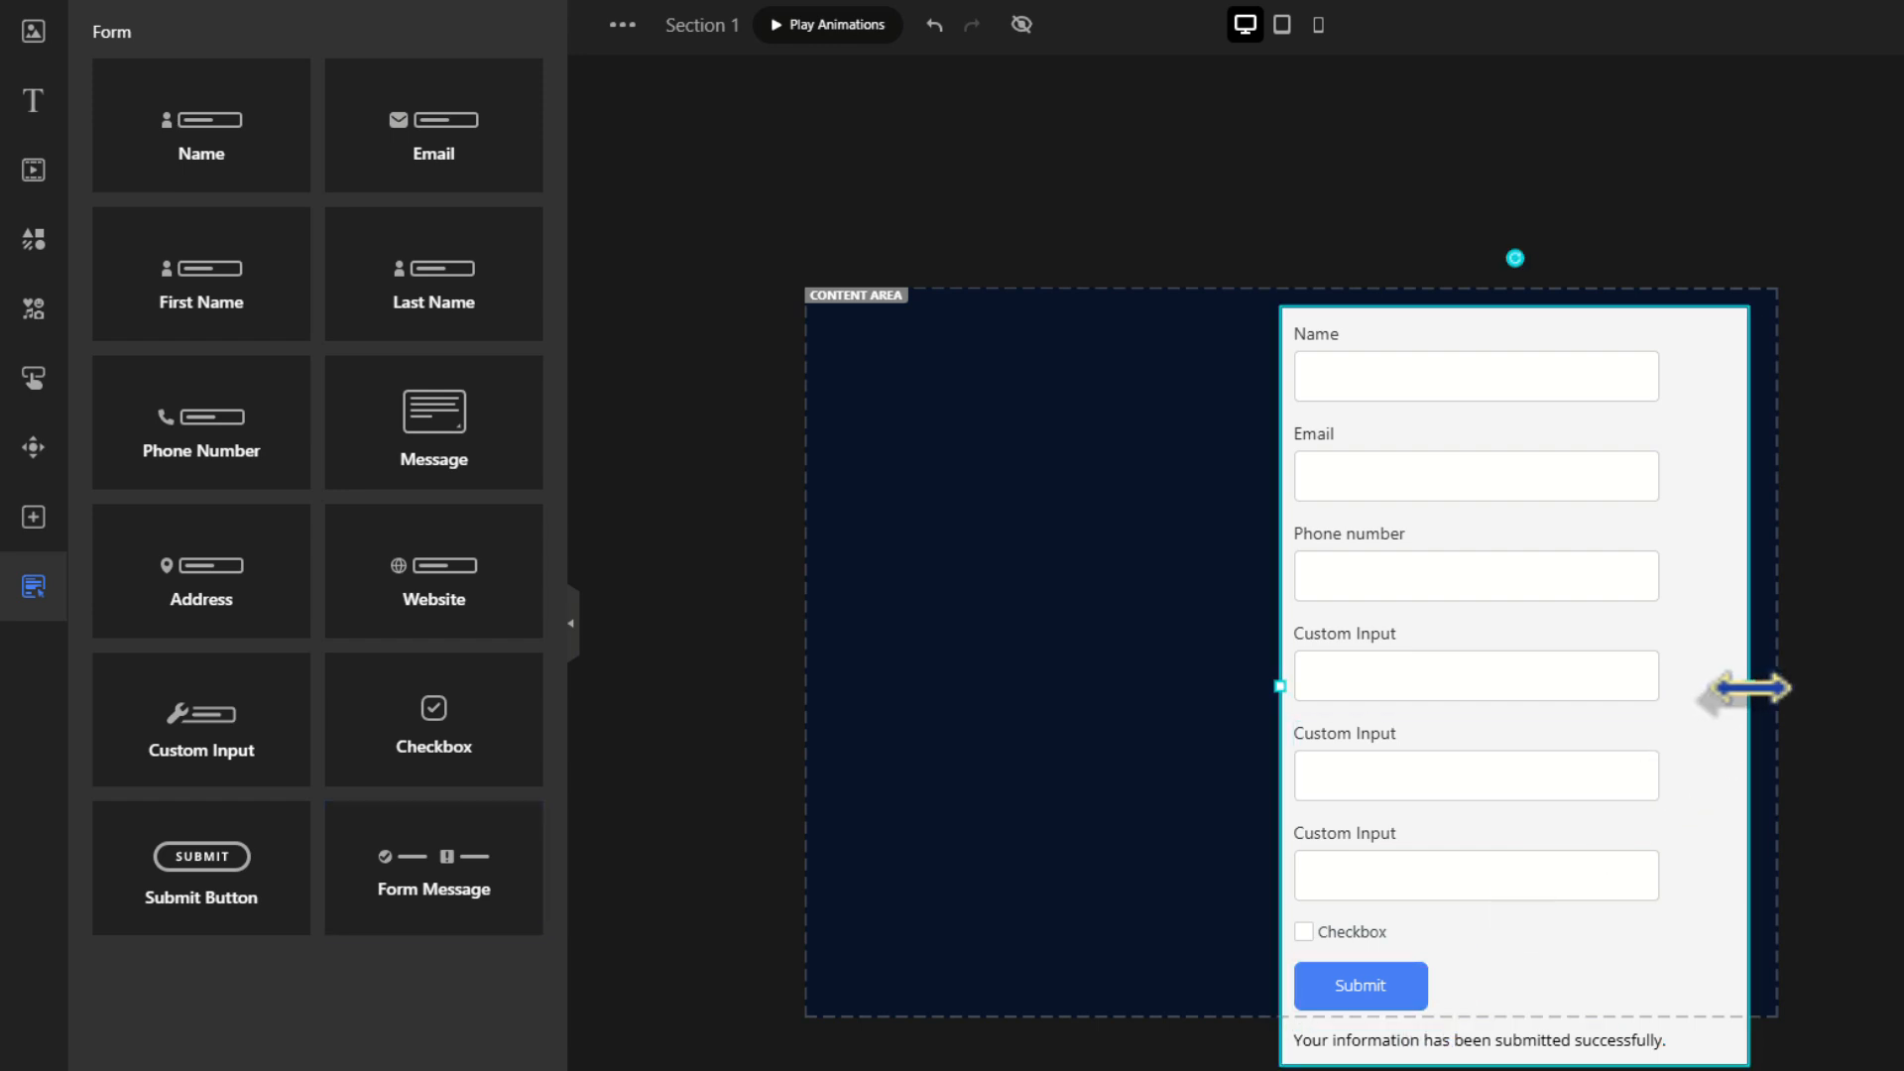
{"action": "left_click_drag", "start_coordinate": [1280, 685], "coordinate": [1338, 685]}
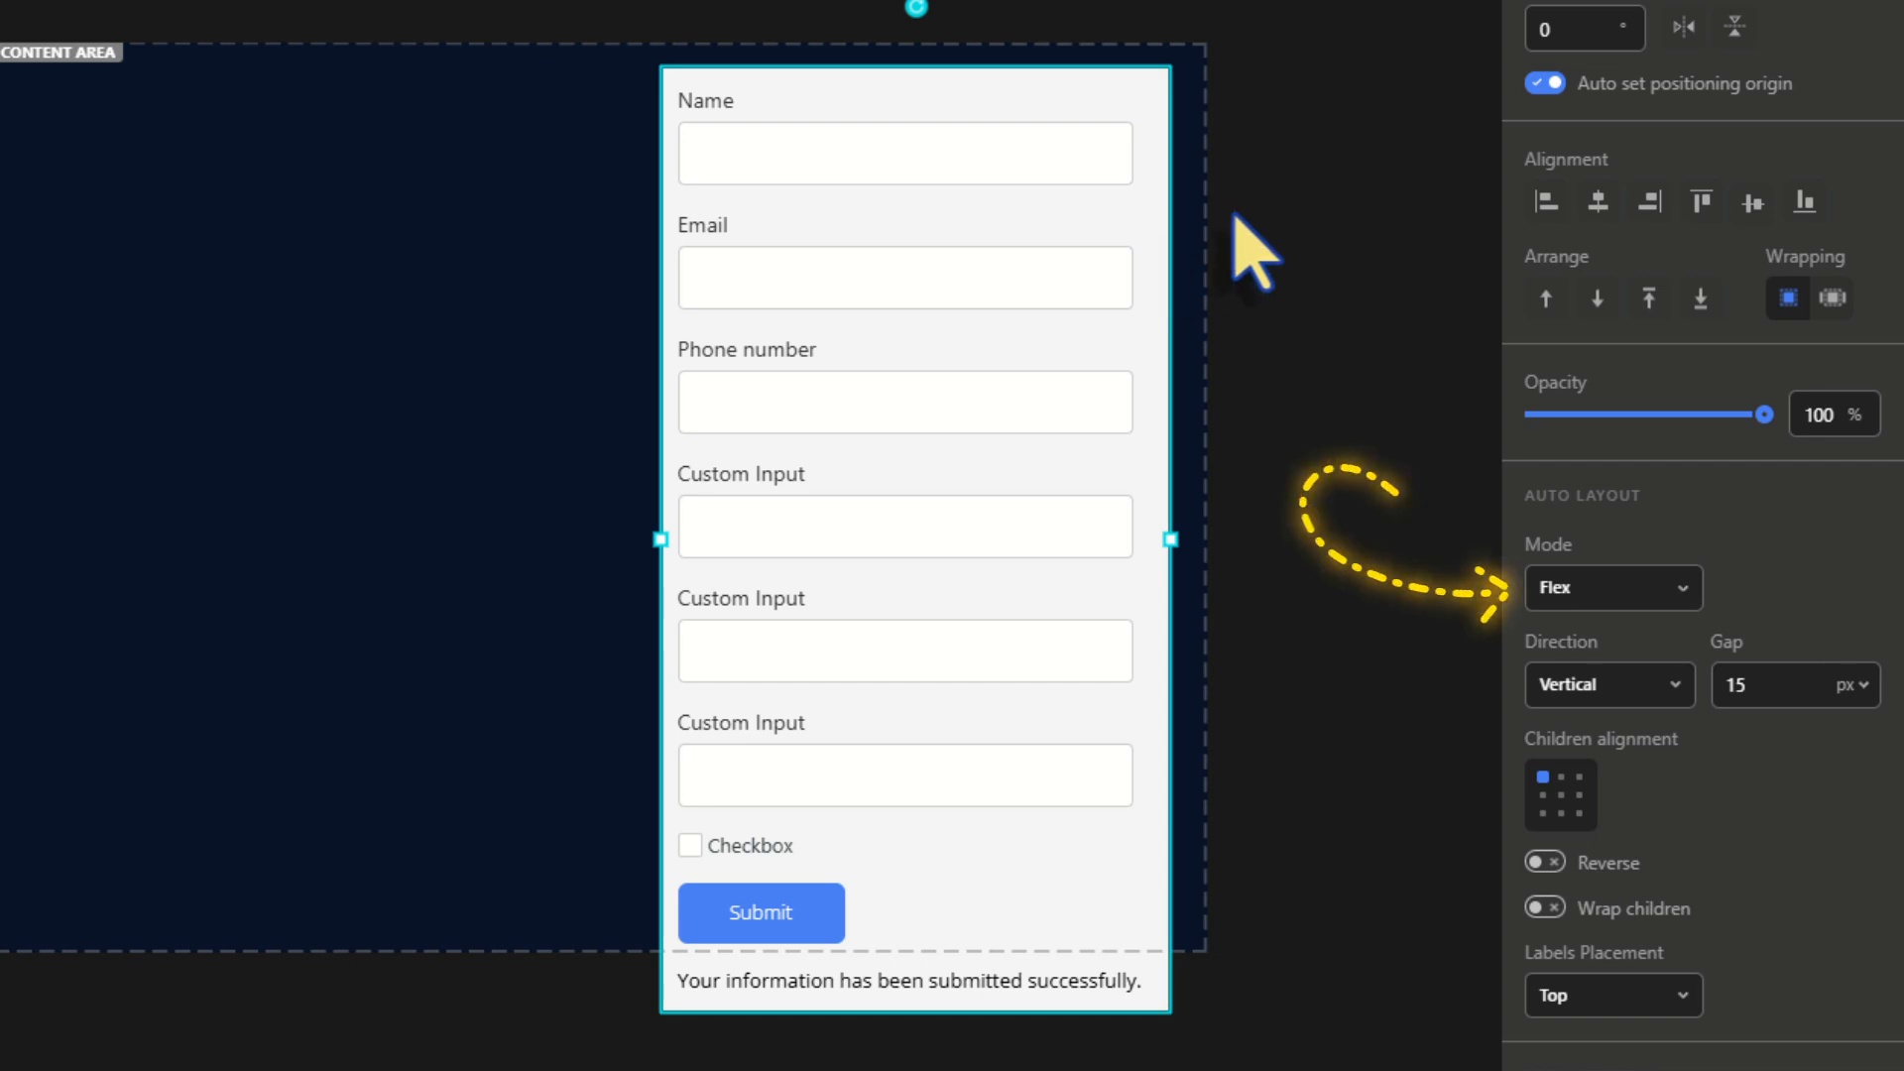
Keep the form in vertical Flex layout and change the field spacing from 15 to 12 px
{"action": "left_click", "coordinate": [1676, 587]}
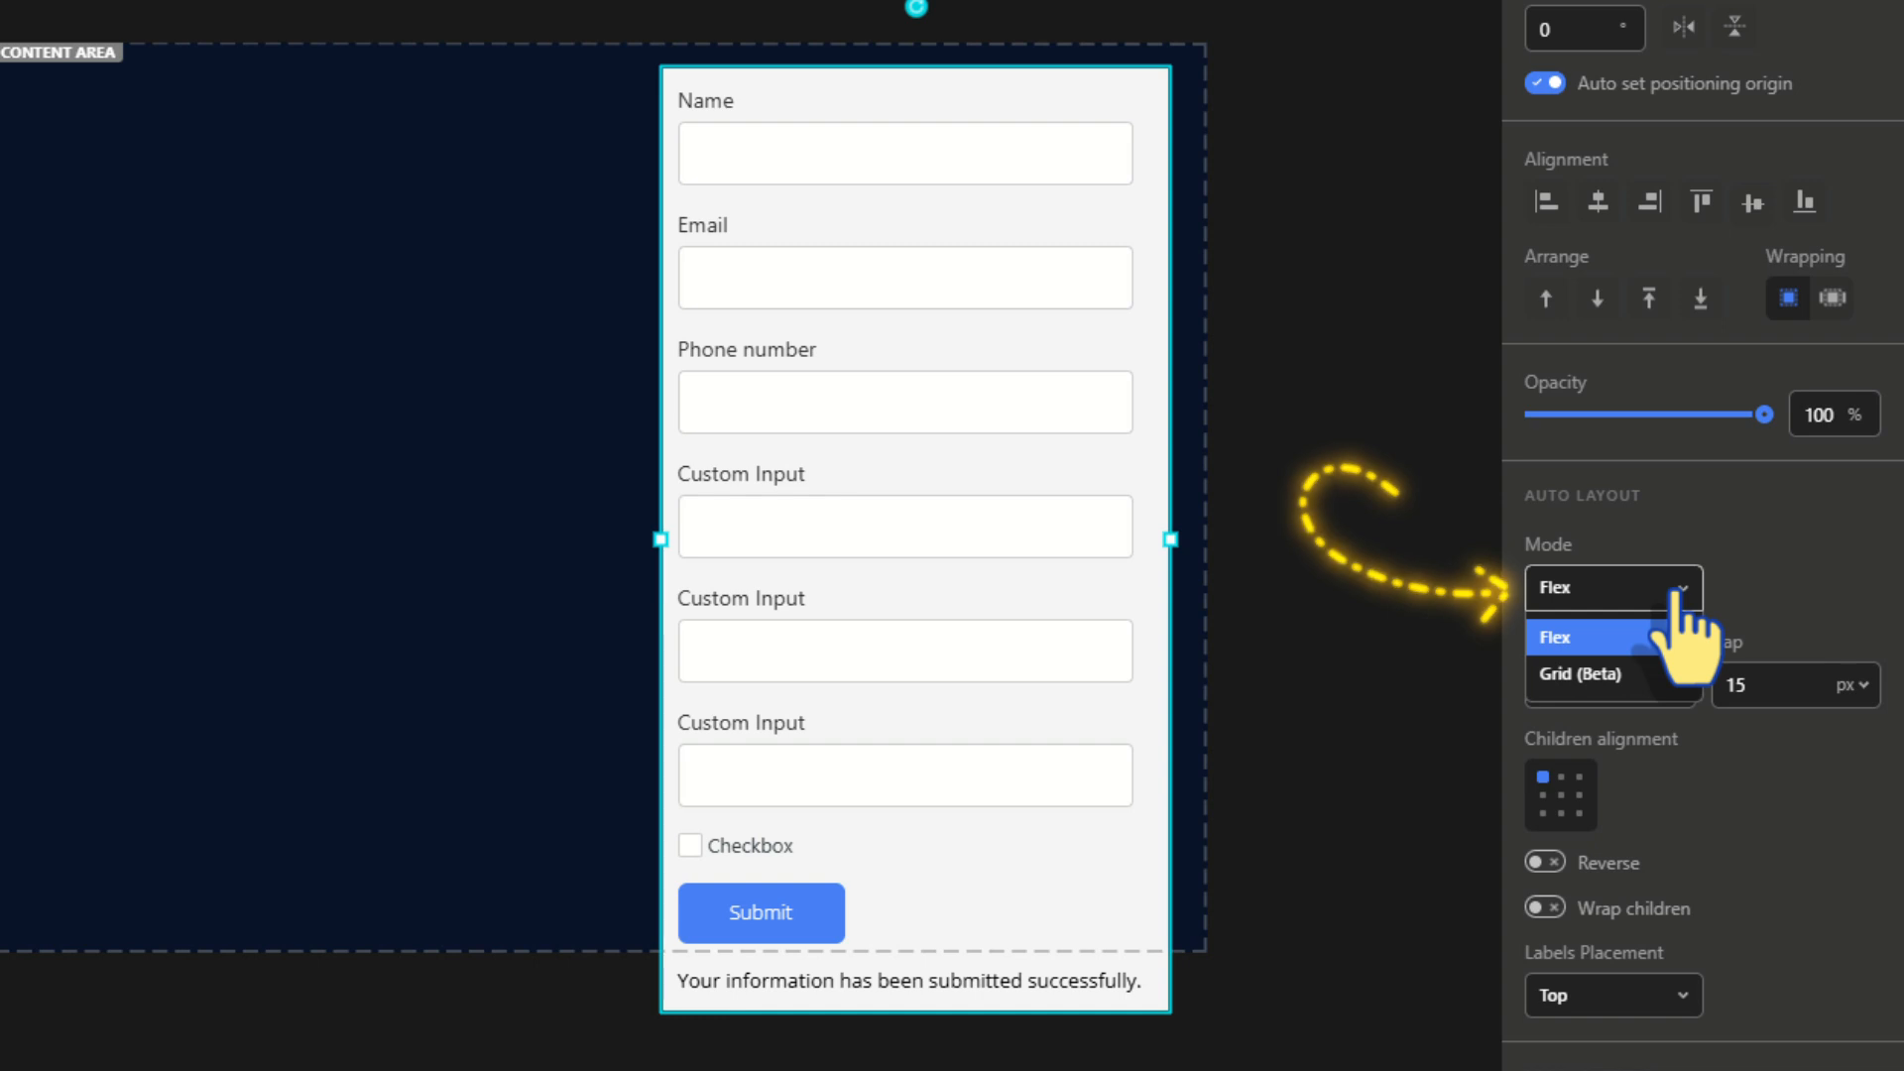
{"action": "left_click", "coordinate": [1676, 587]}
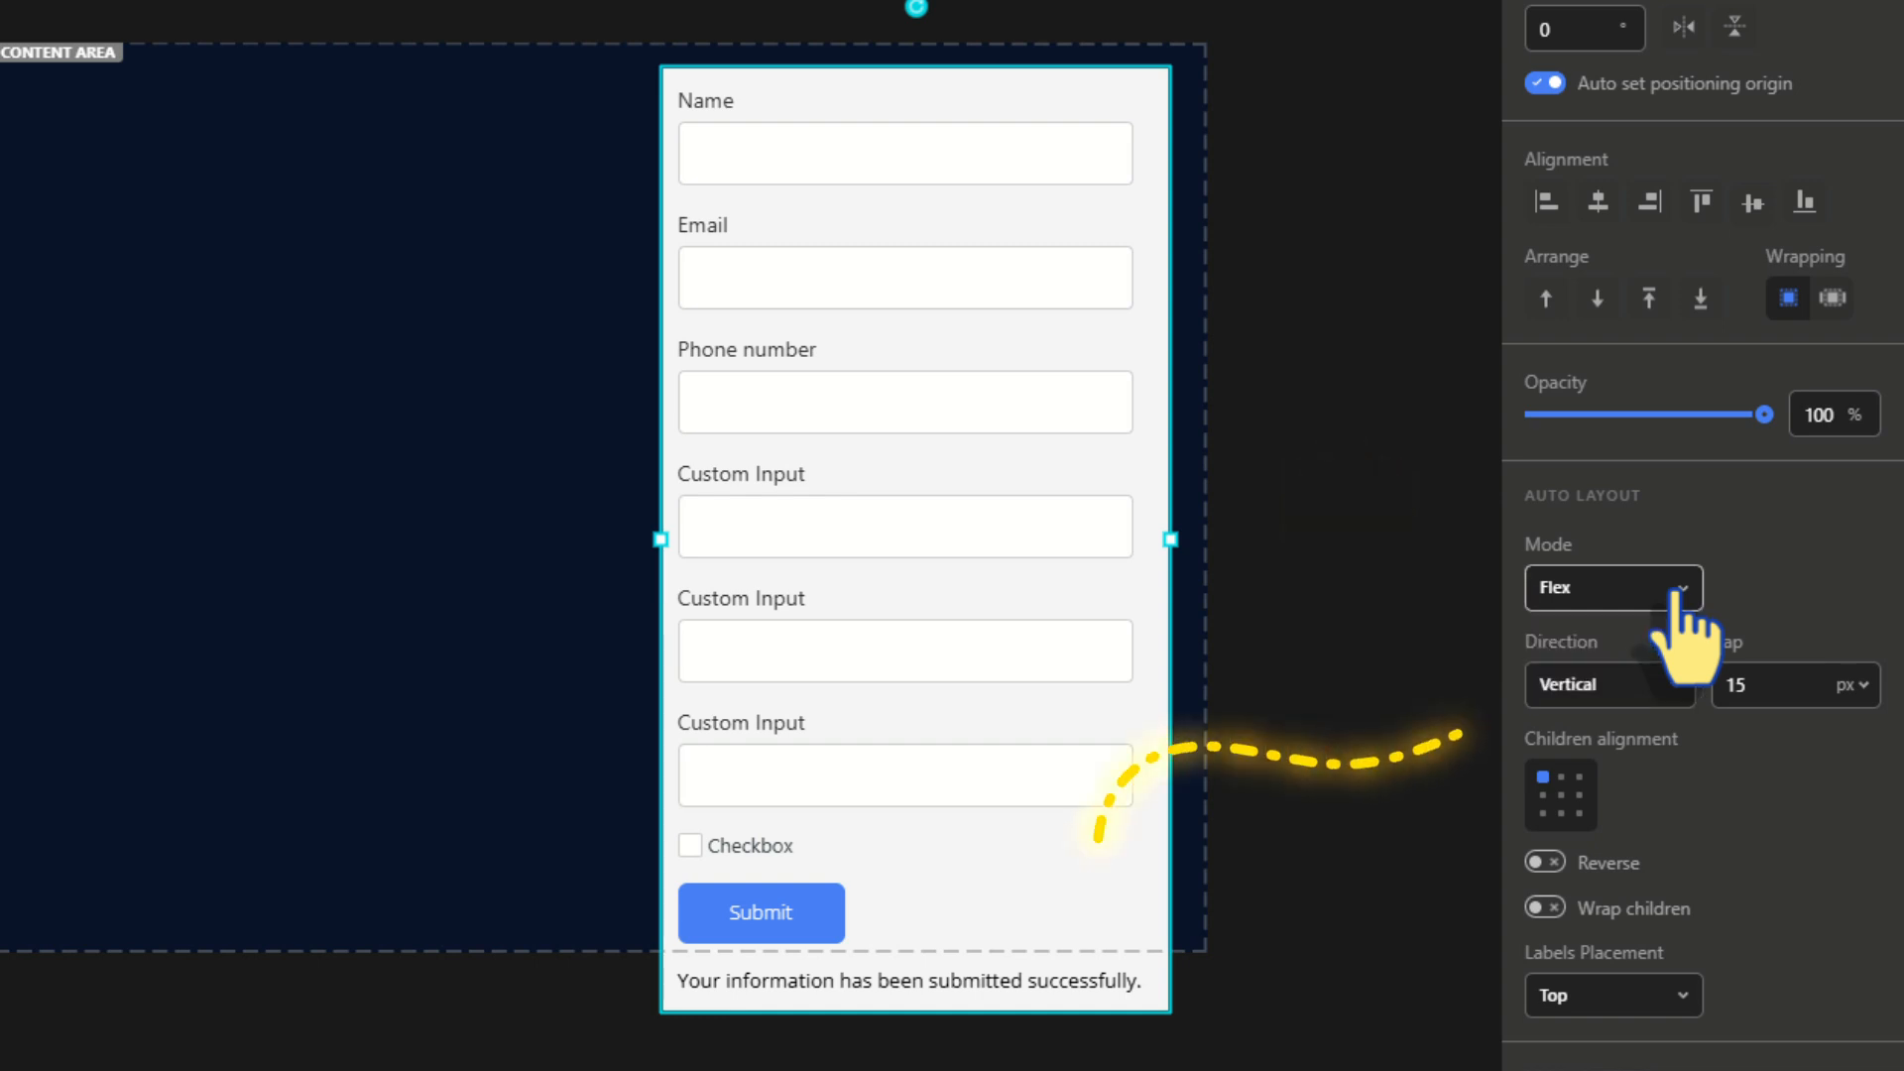
{"action": "left_click", "coordinate": [1676, 684]}
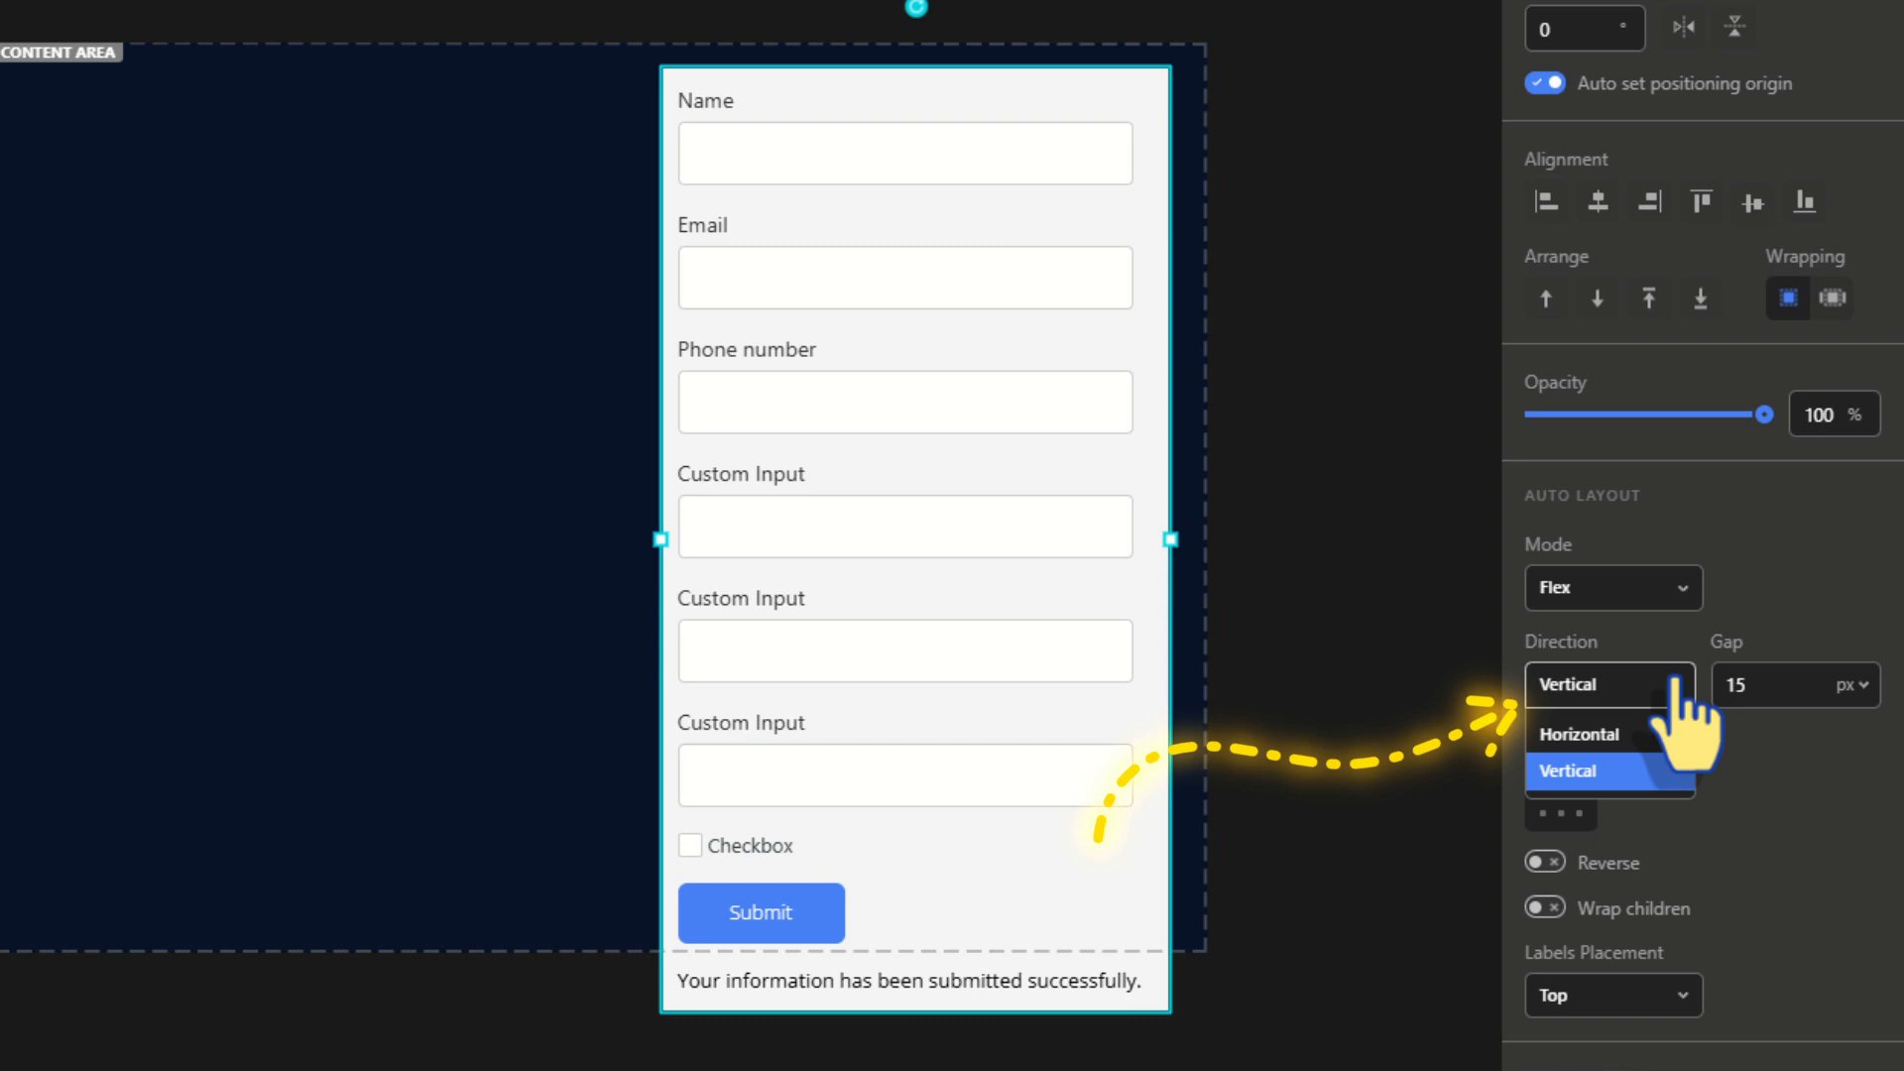
{"action": "left_click", "coordinate": [1676, 684]}
{"action": "left_click", "coordinate": [1765, 689]}
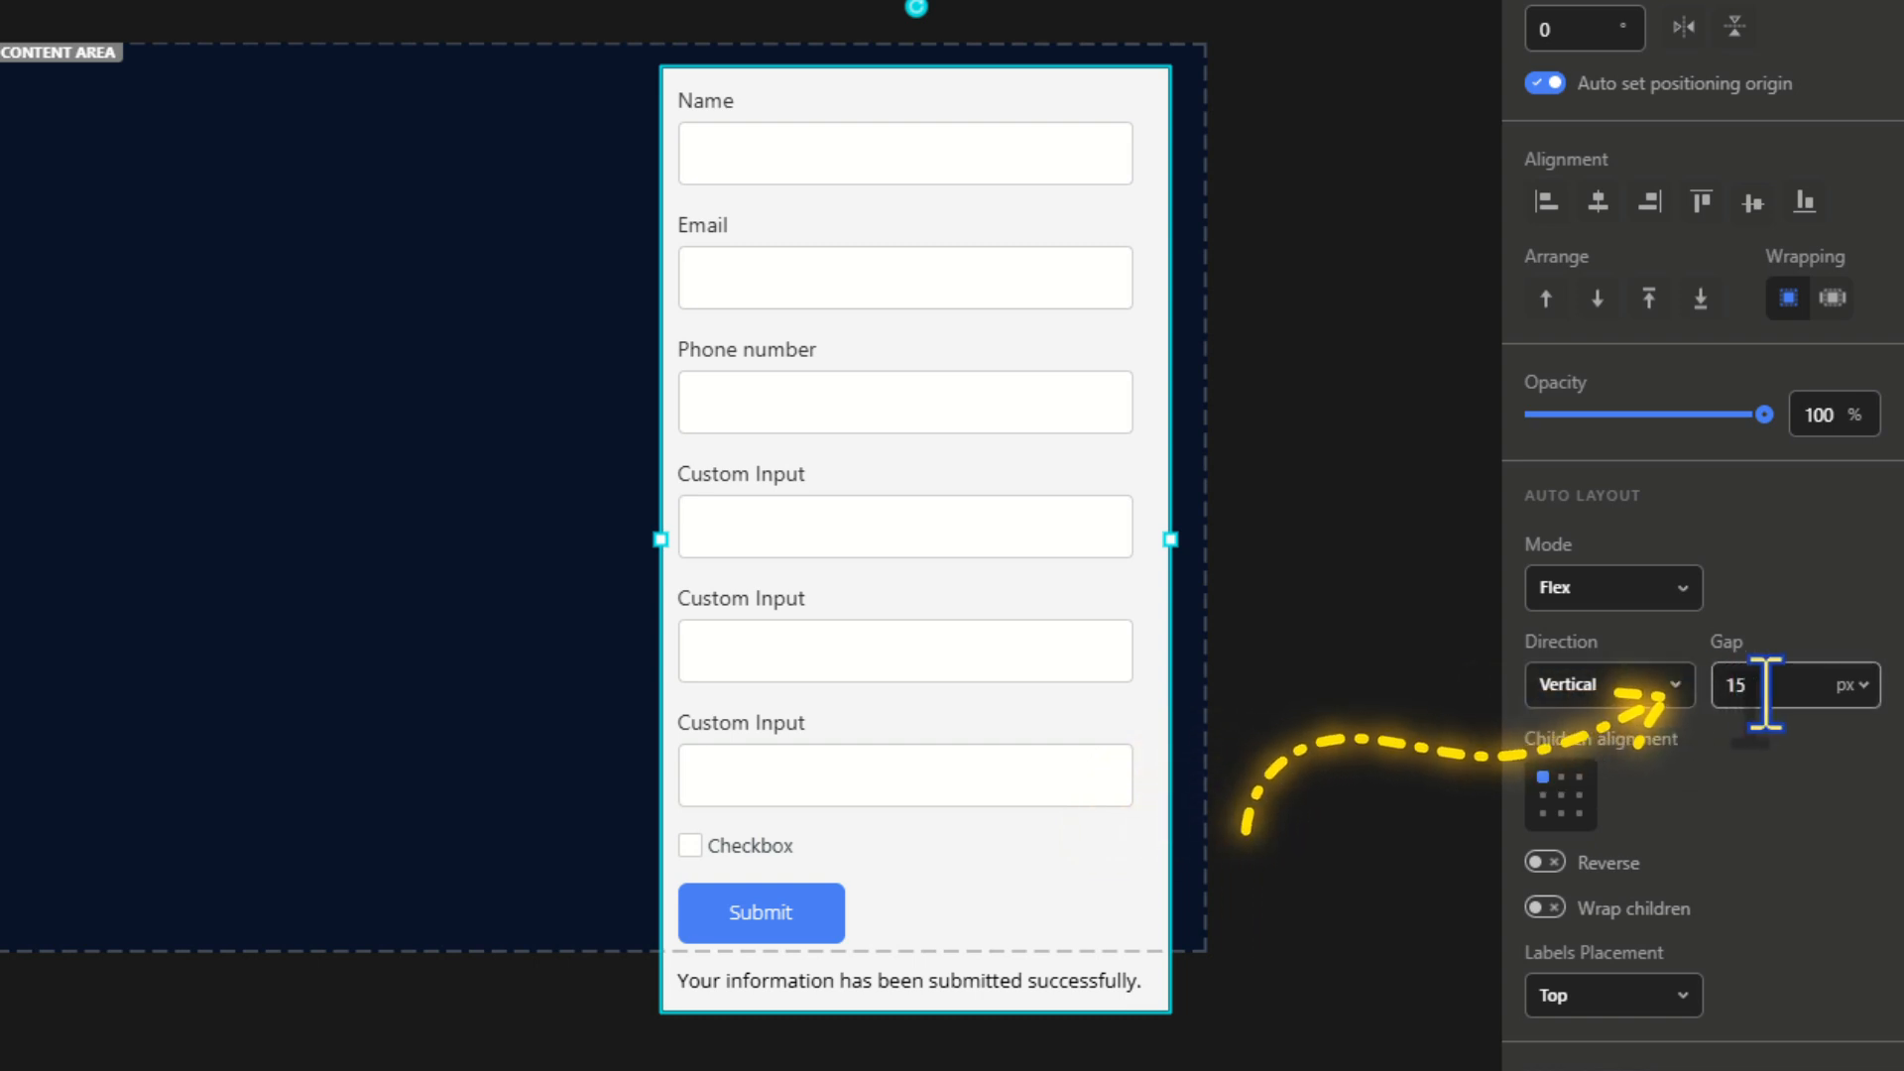
{"action": "key", "text": "BackSpace"}
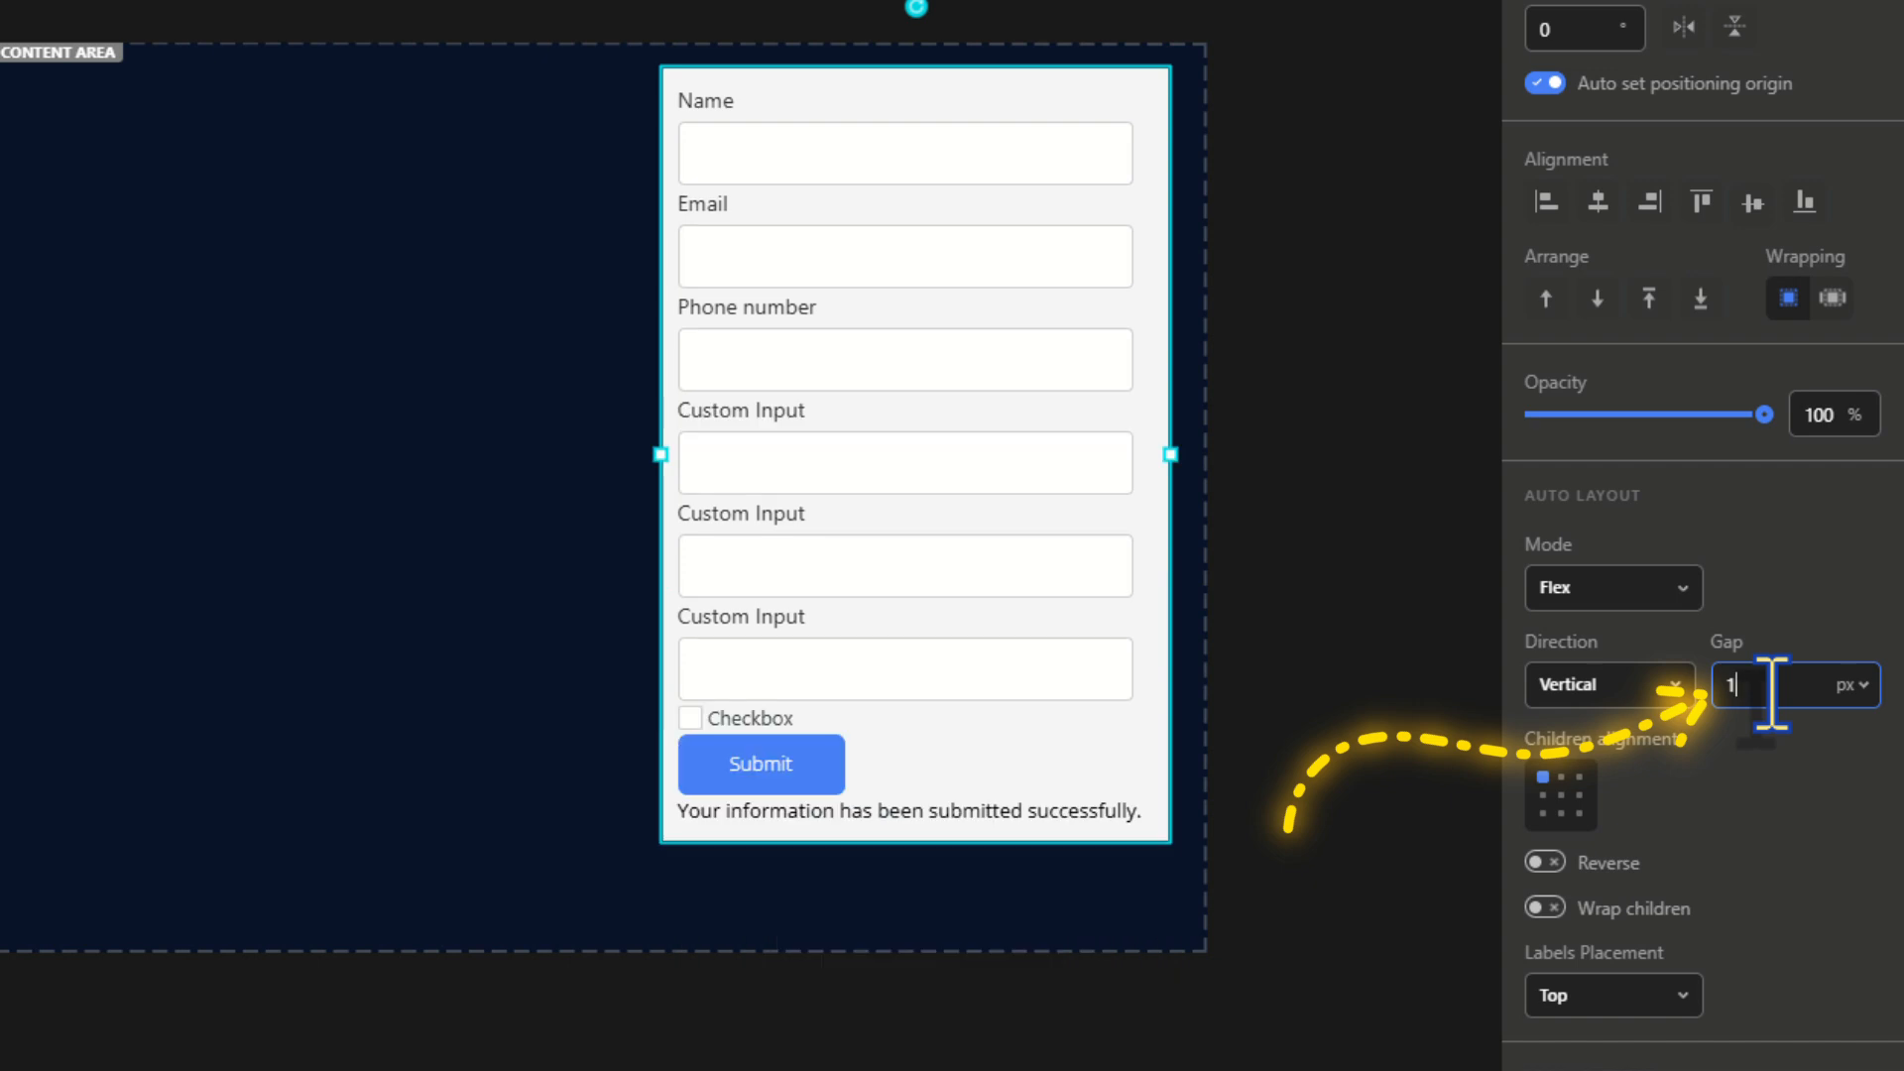
{"action": "type", "text": "2"}
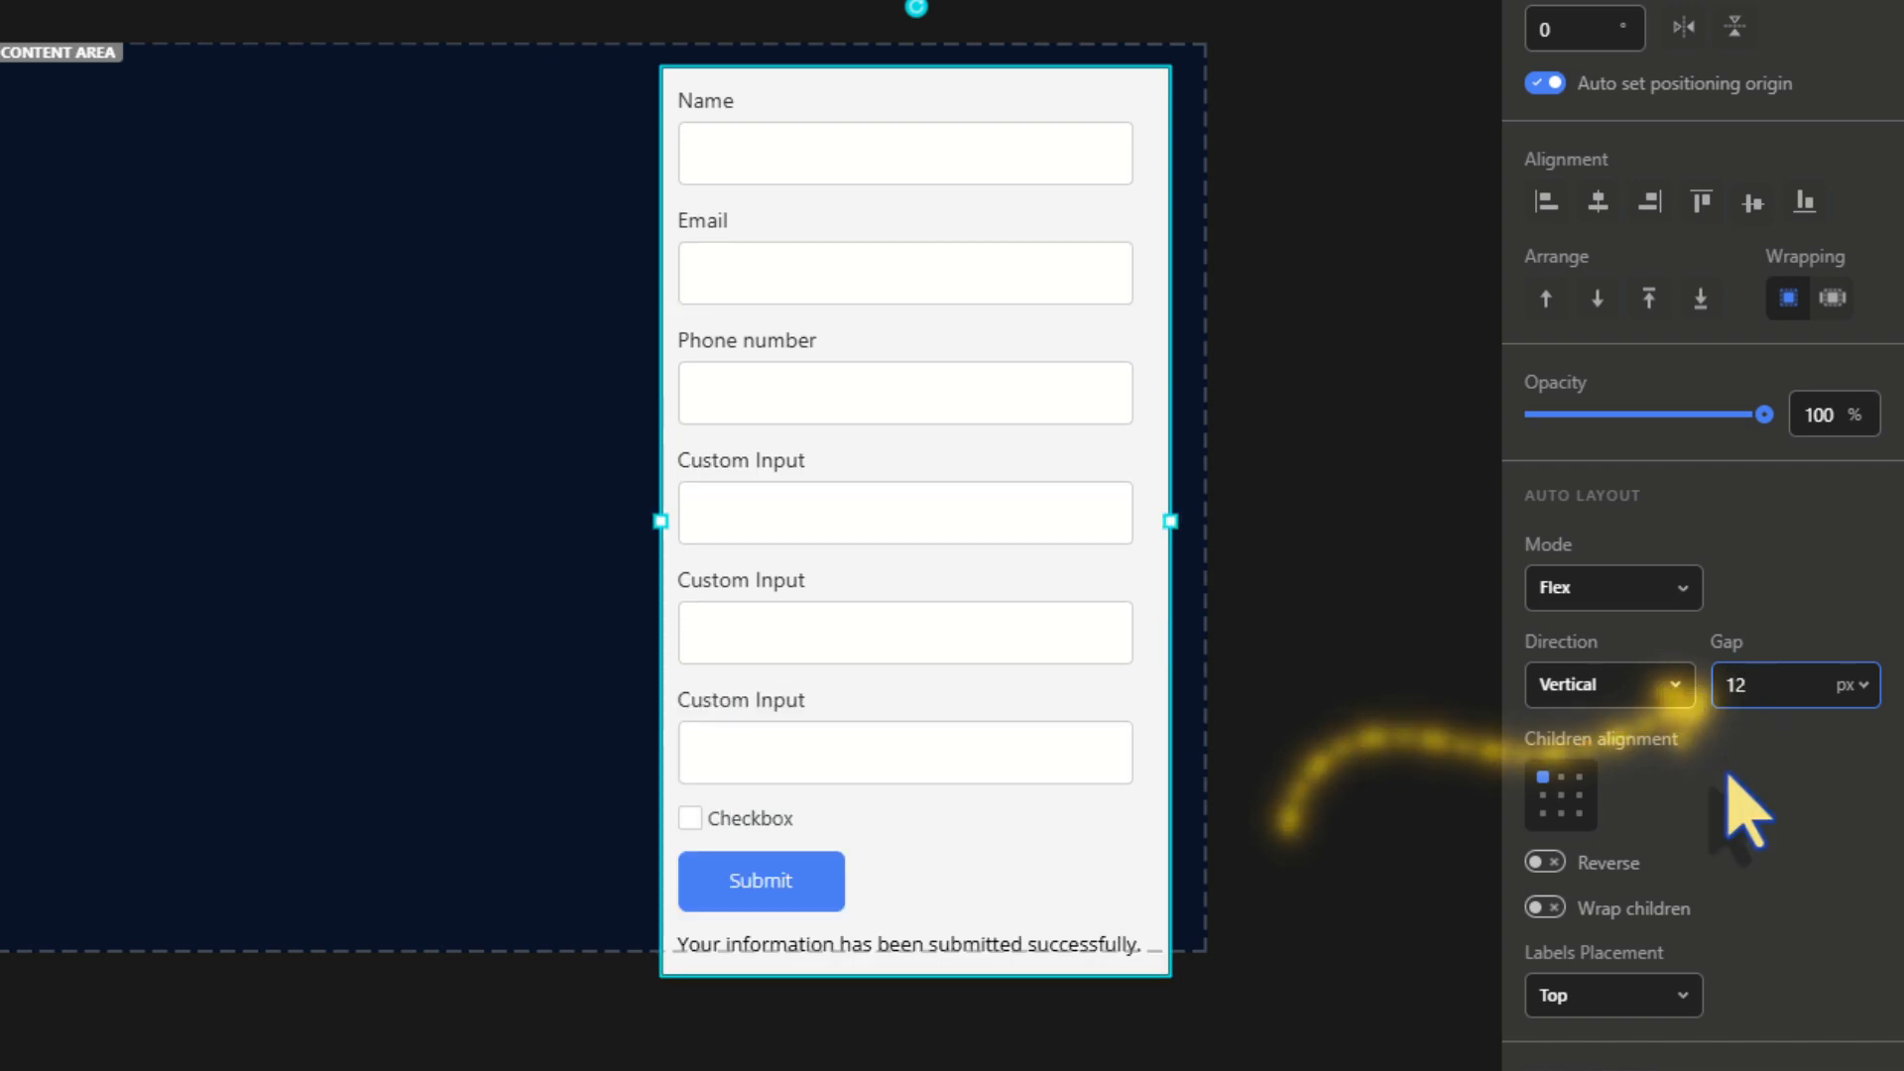
Try the labels left of the fields, then set them back to Top placement
{"action": "scroll", "coordinate": [1731, 779], "scroll_direction": "down", "scroll_amount": 6}
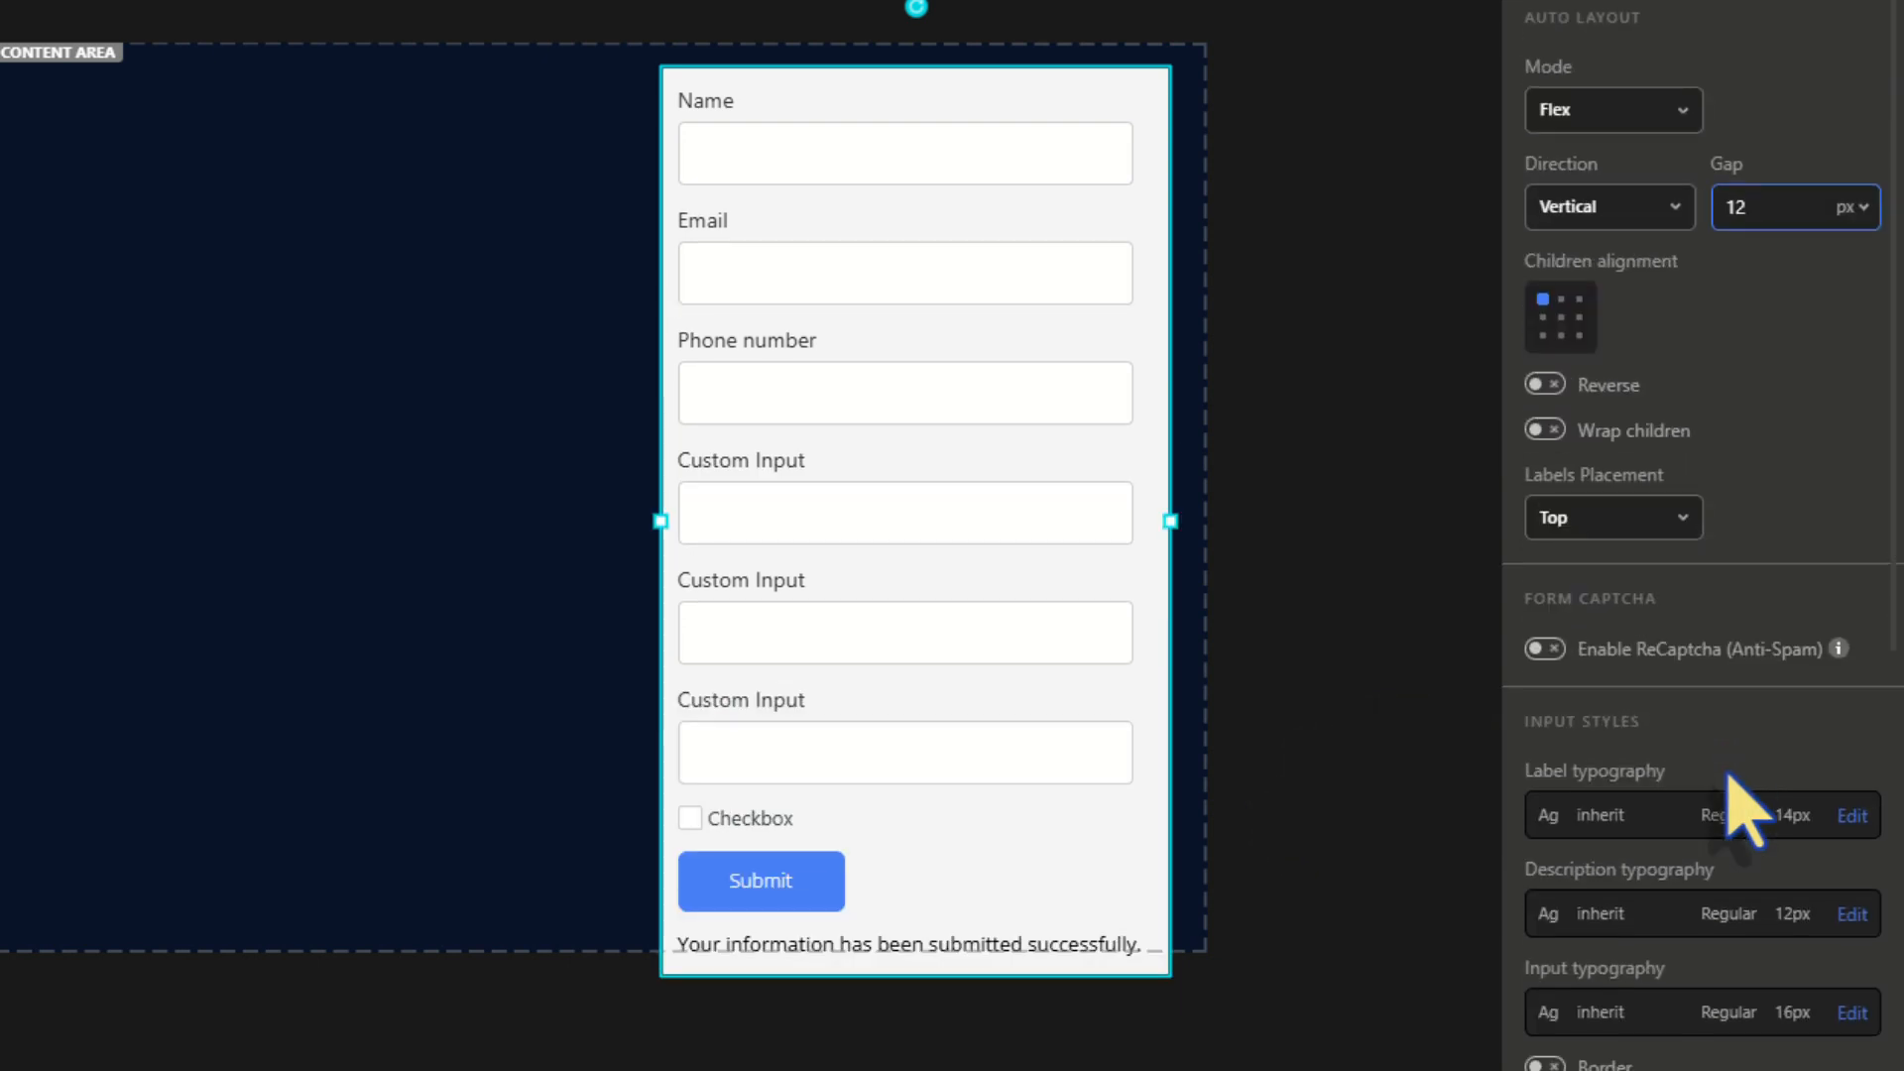
{"action": "left_click", "coordinate": [1592, 389]}
{"action": "left_click", "coordinate": [1581, 474]}
{"action": "left_click", "coordinate": [1562, 390]}
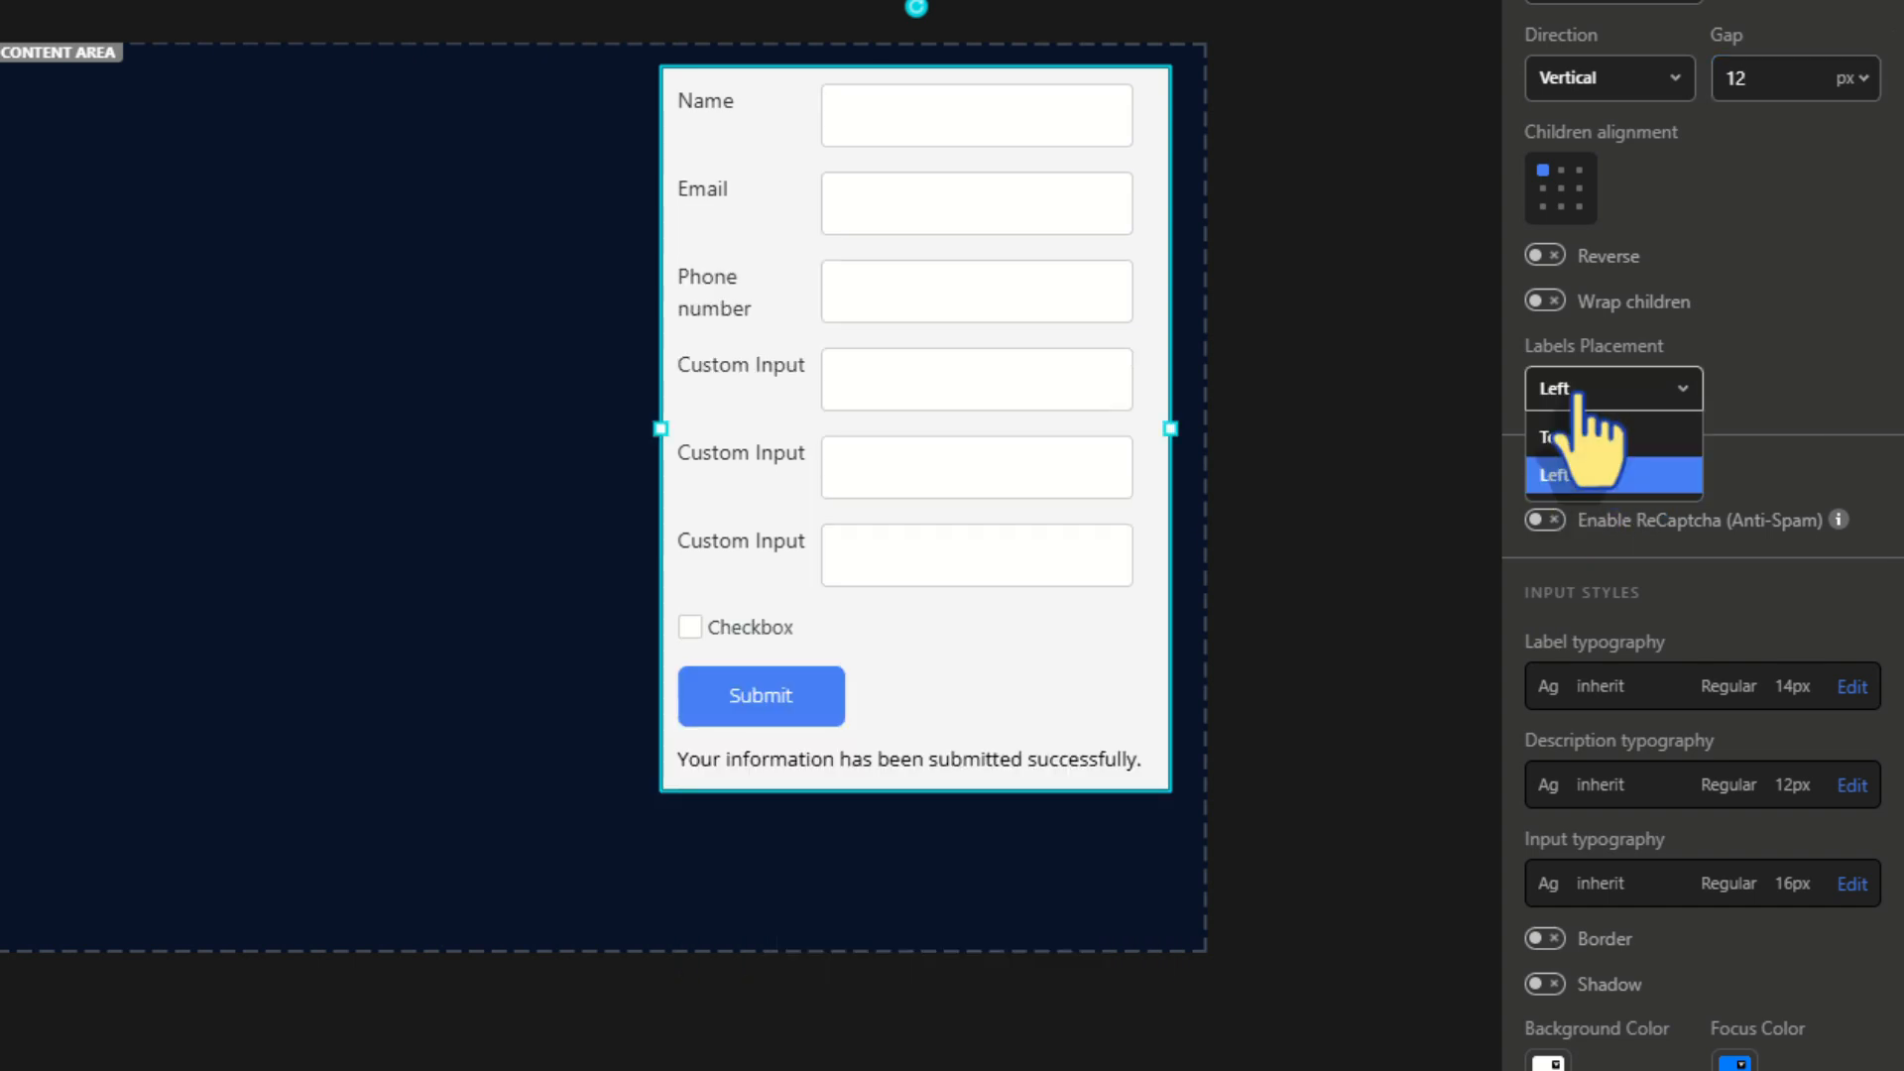
{"action": "left_click", "coordinate": [1563, 436]}
Set the label typography to Montserrat, size 12, in white
{"action": "scroll", "coordinate": [1681, 516], "scroll_direction": "down", "scroll_amount": 3}
{"action": "left_click", "coordinate": [1852, 385]}
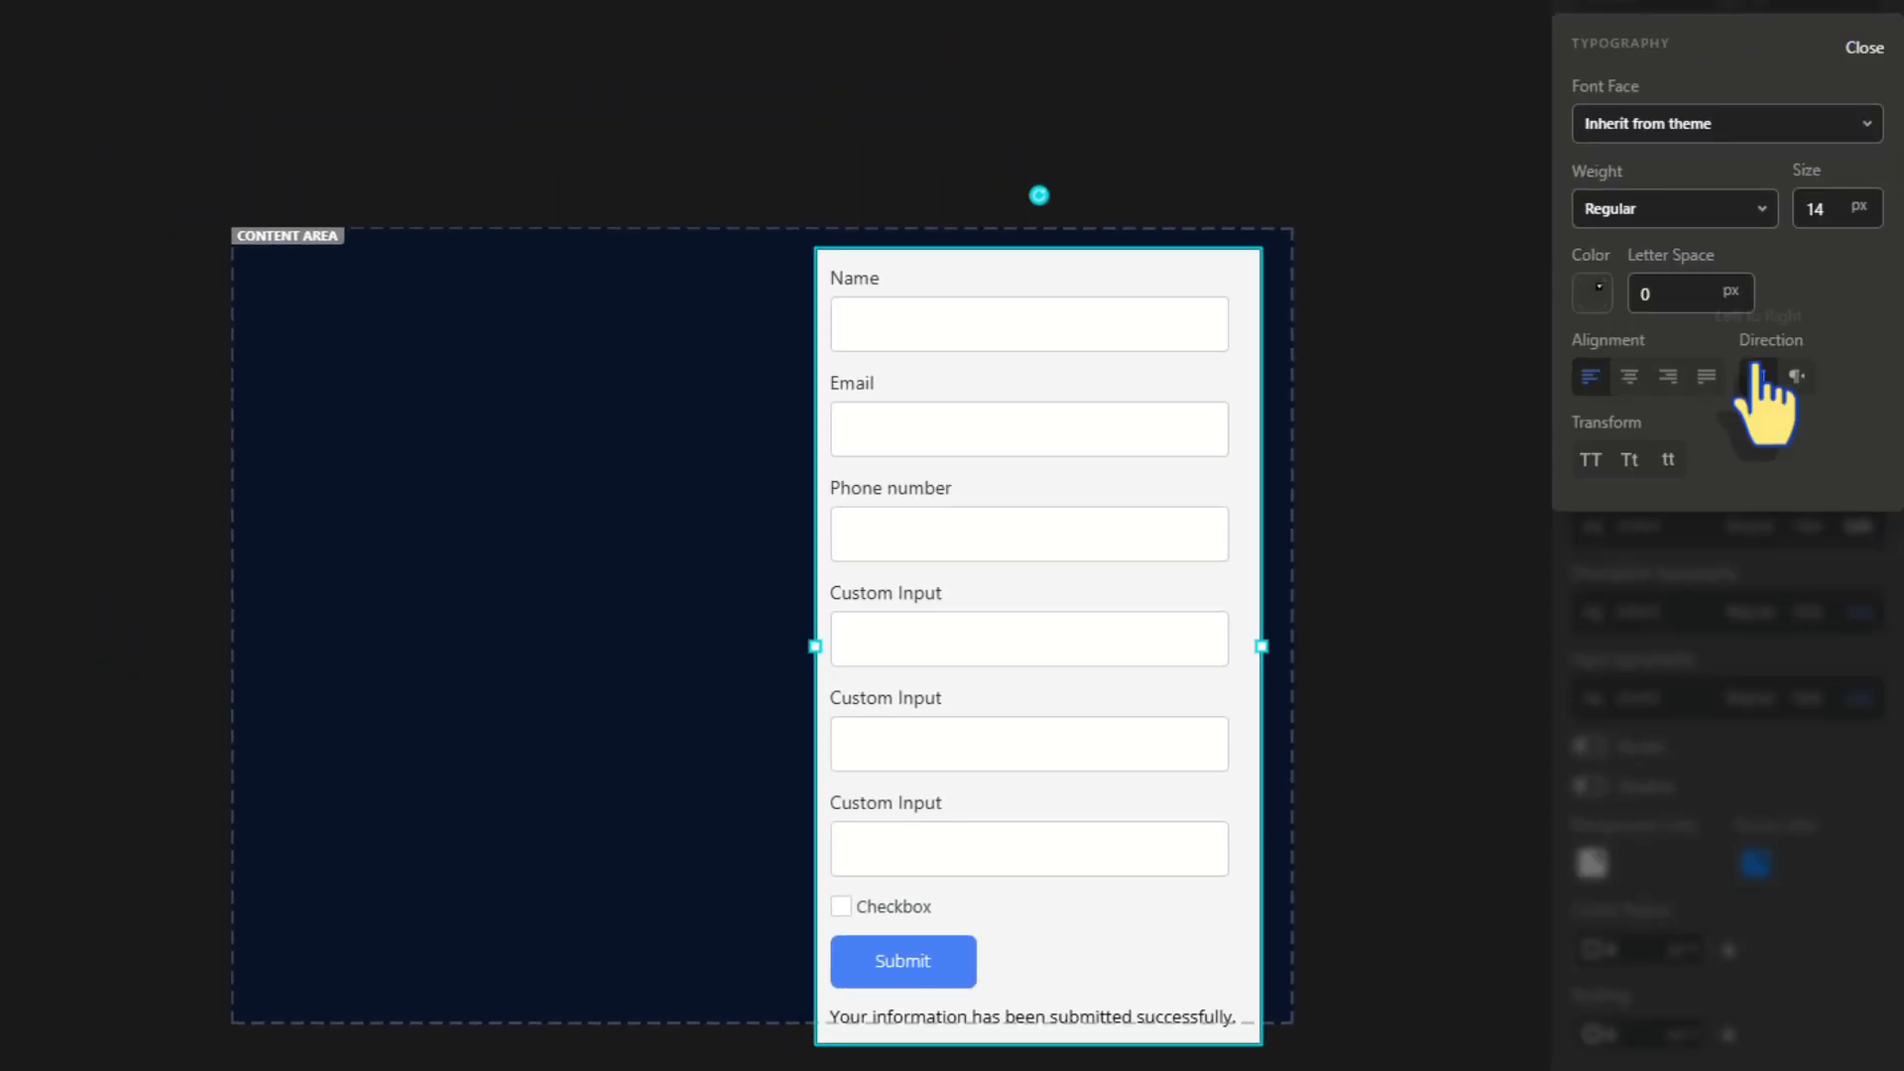
{"action": "left_click", "coordinate": [1698, 123]}
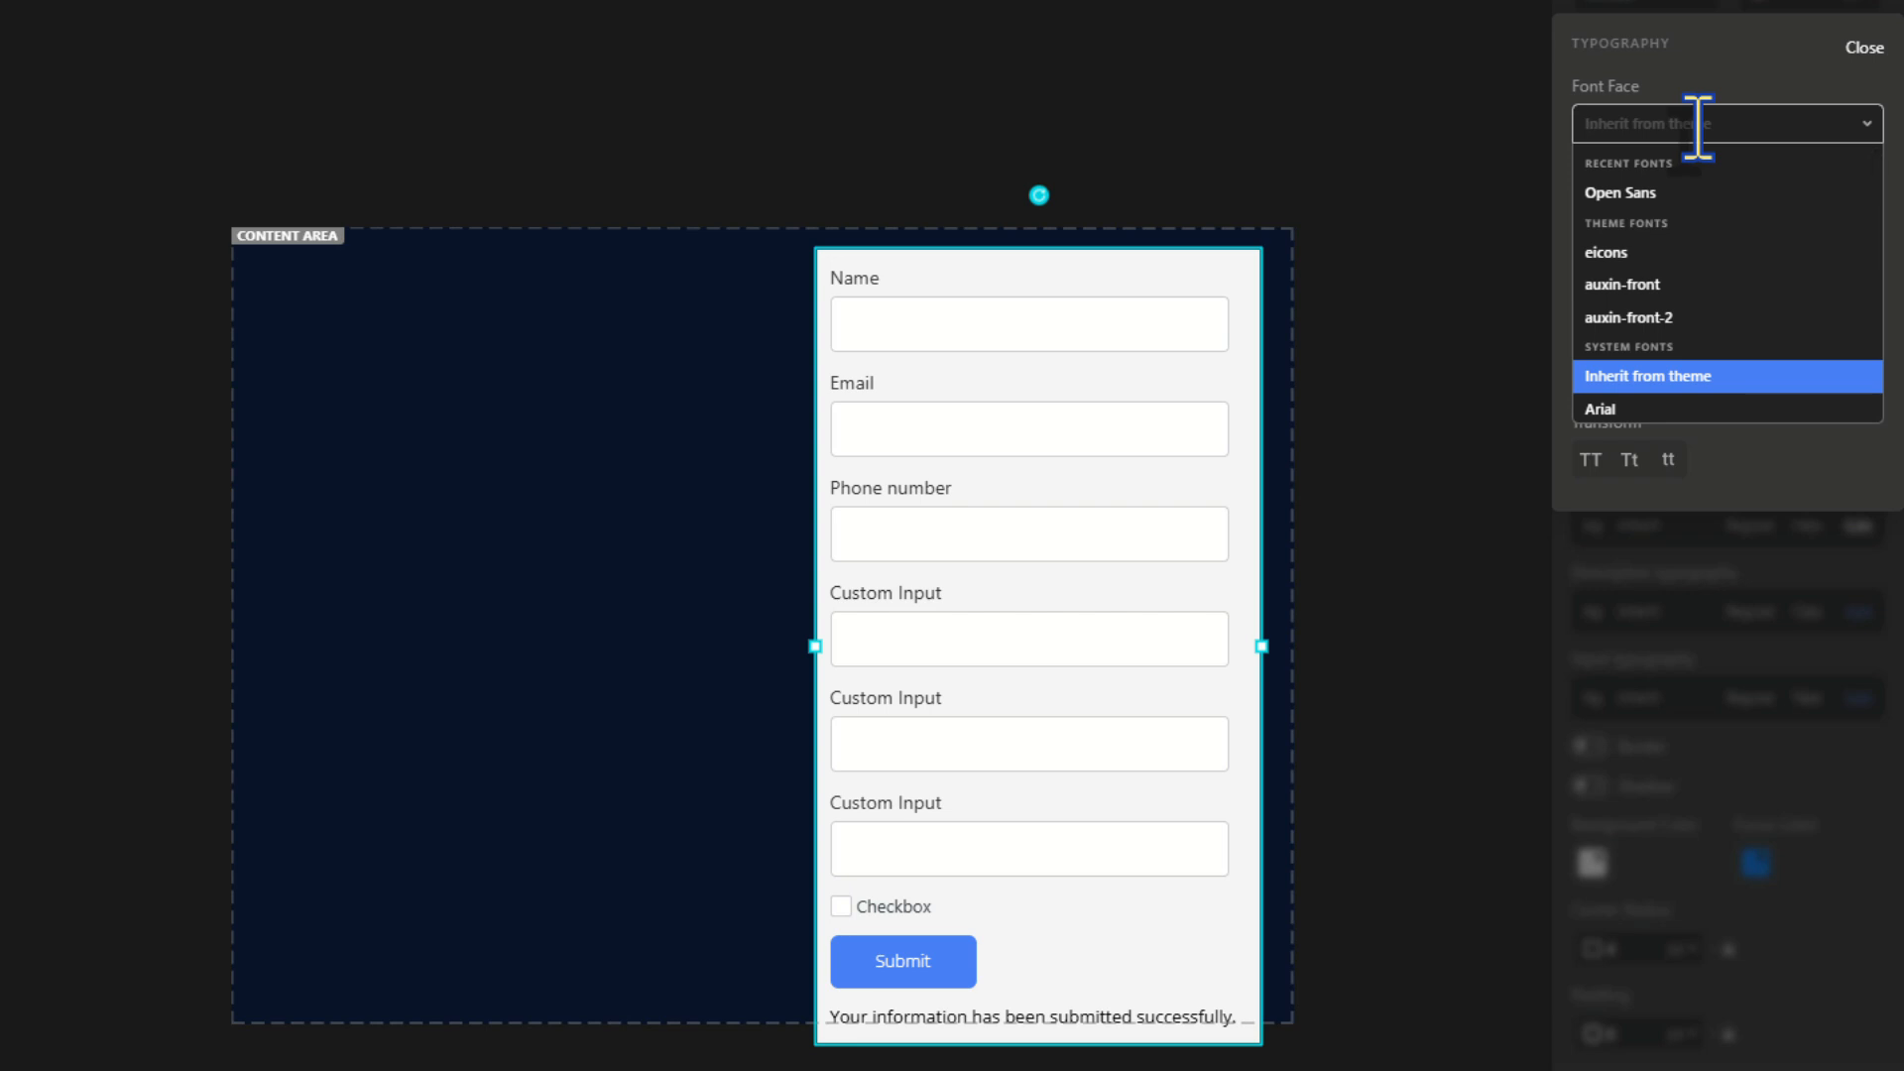
{"action": "type", "text": "mont"}
{"action": "left_click", "coordinate": [1637, 327]}
{"action": "double_click", "coordinate": [1843, 213]}
{"action": "type", "text": "12"}
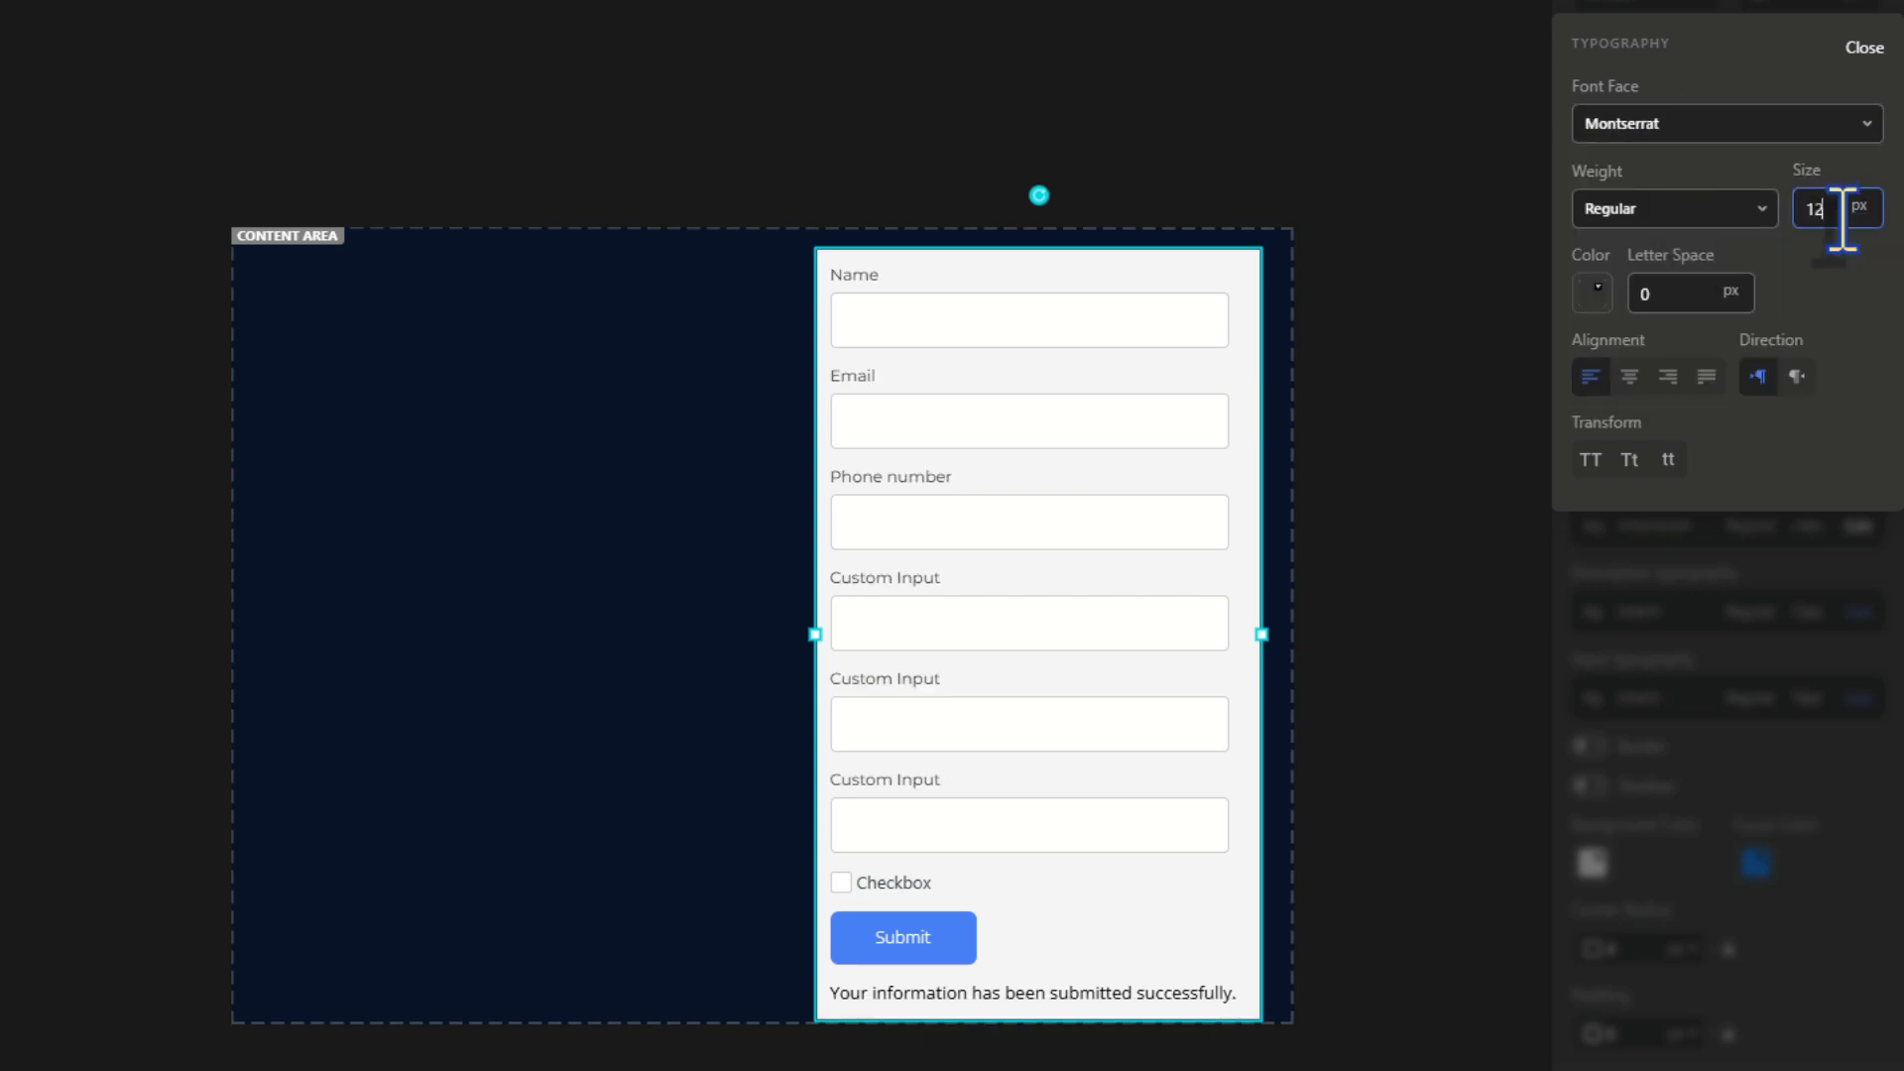
{"action": "left_click", "coordinate": [1587, 292]}
{"action": "left_click_drag", "start_coordinate": [1616, 453], "coordinate": [1581, 383]}
{"action": "left_click", "coordinate": [1843, 300]}
{"action": "left_click", "coordinate": [1865, 47]}
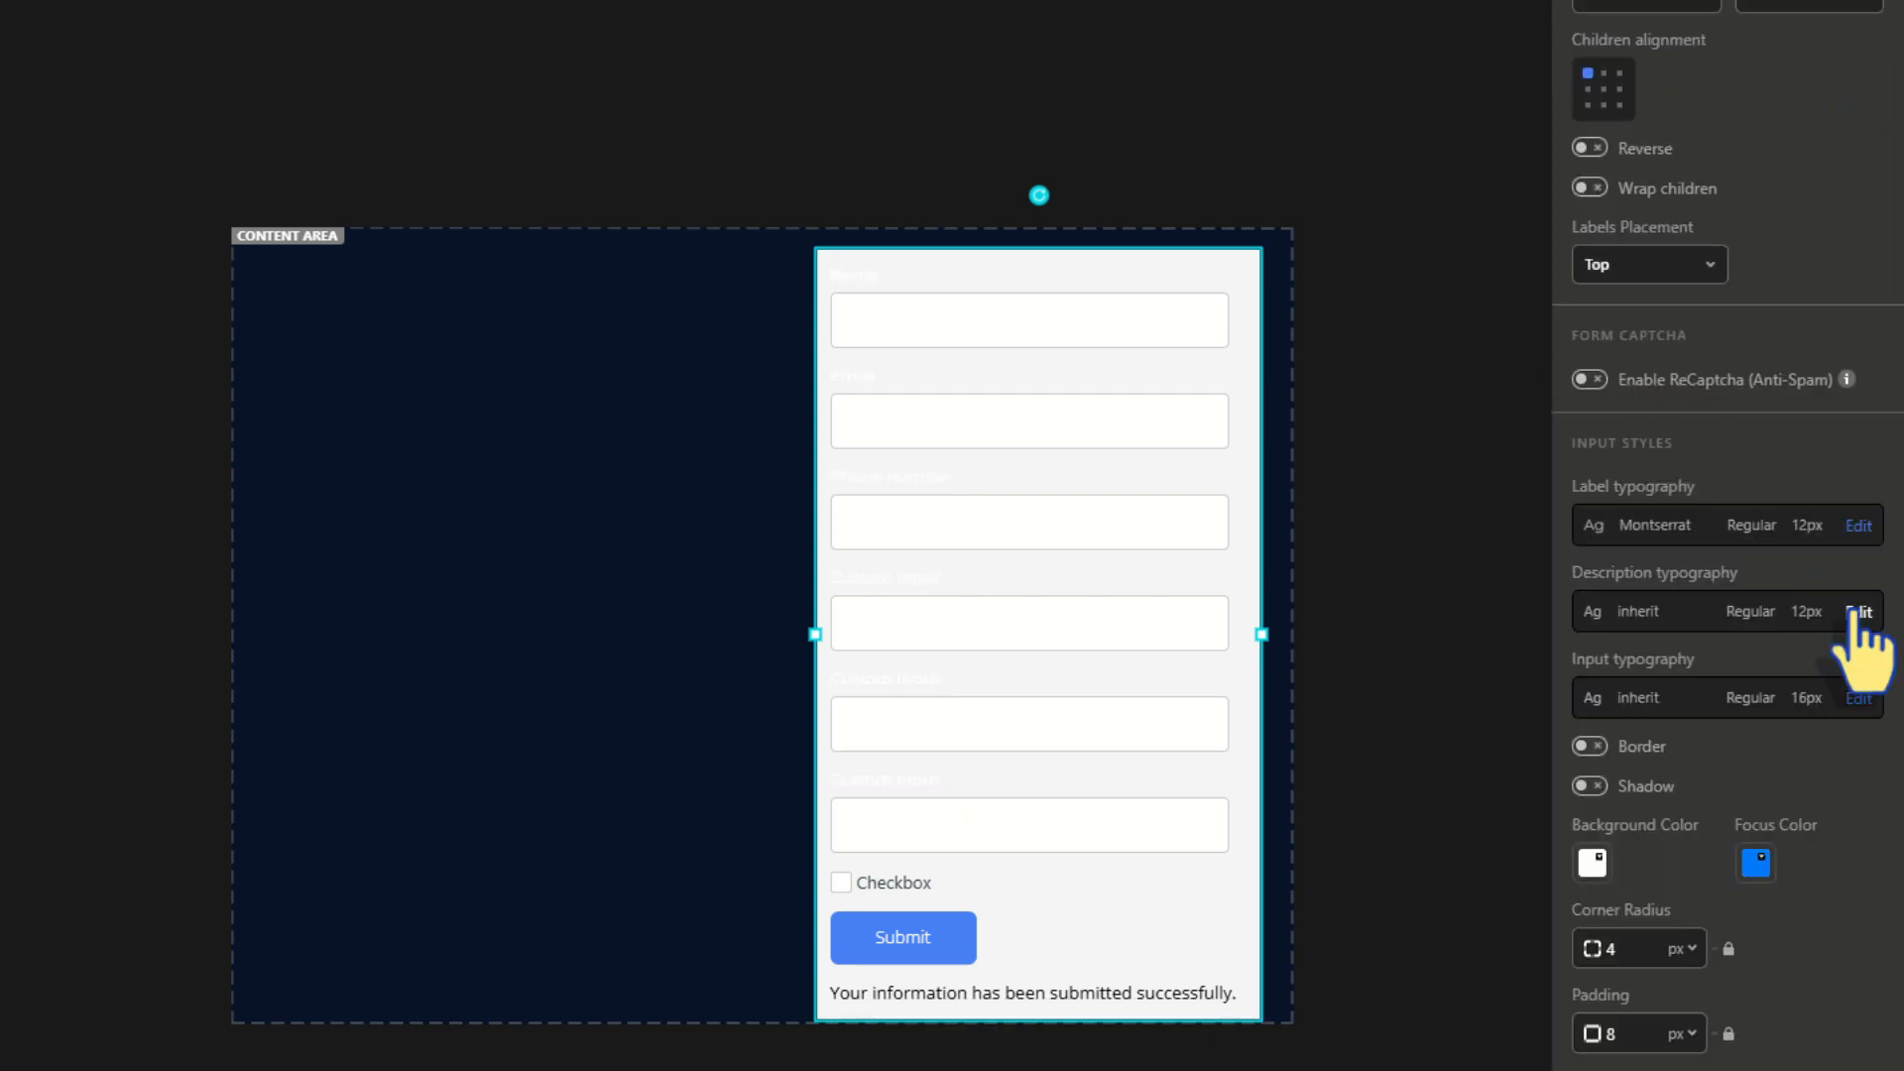
Review the description text colour and set the input text size to 12
{"action": "left_click", "coordinate": [1858, 616]}
{"action": "left_click", "coordinate": [1595, 381]}
{"action": "left_click", "coordinate": [1856, 413]}
{"action": "left_click", "coordinate": [1865, 133]}
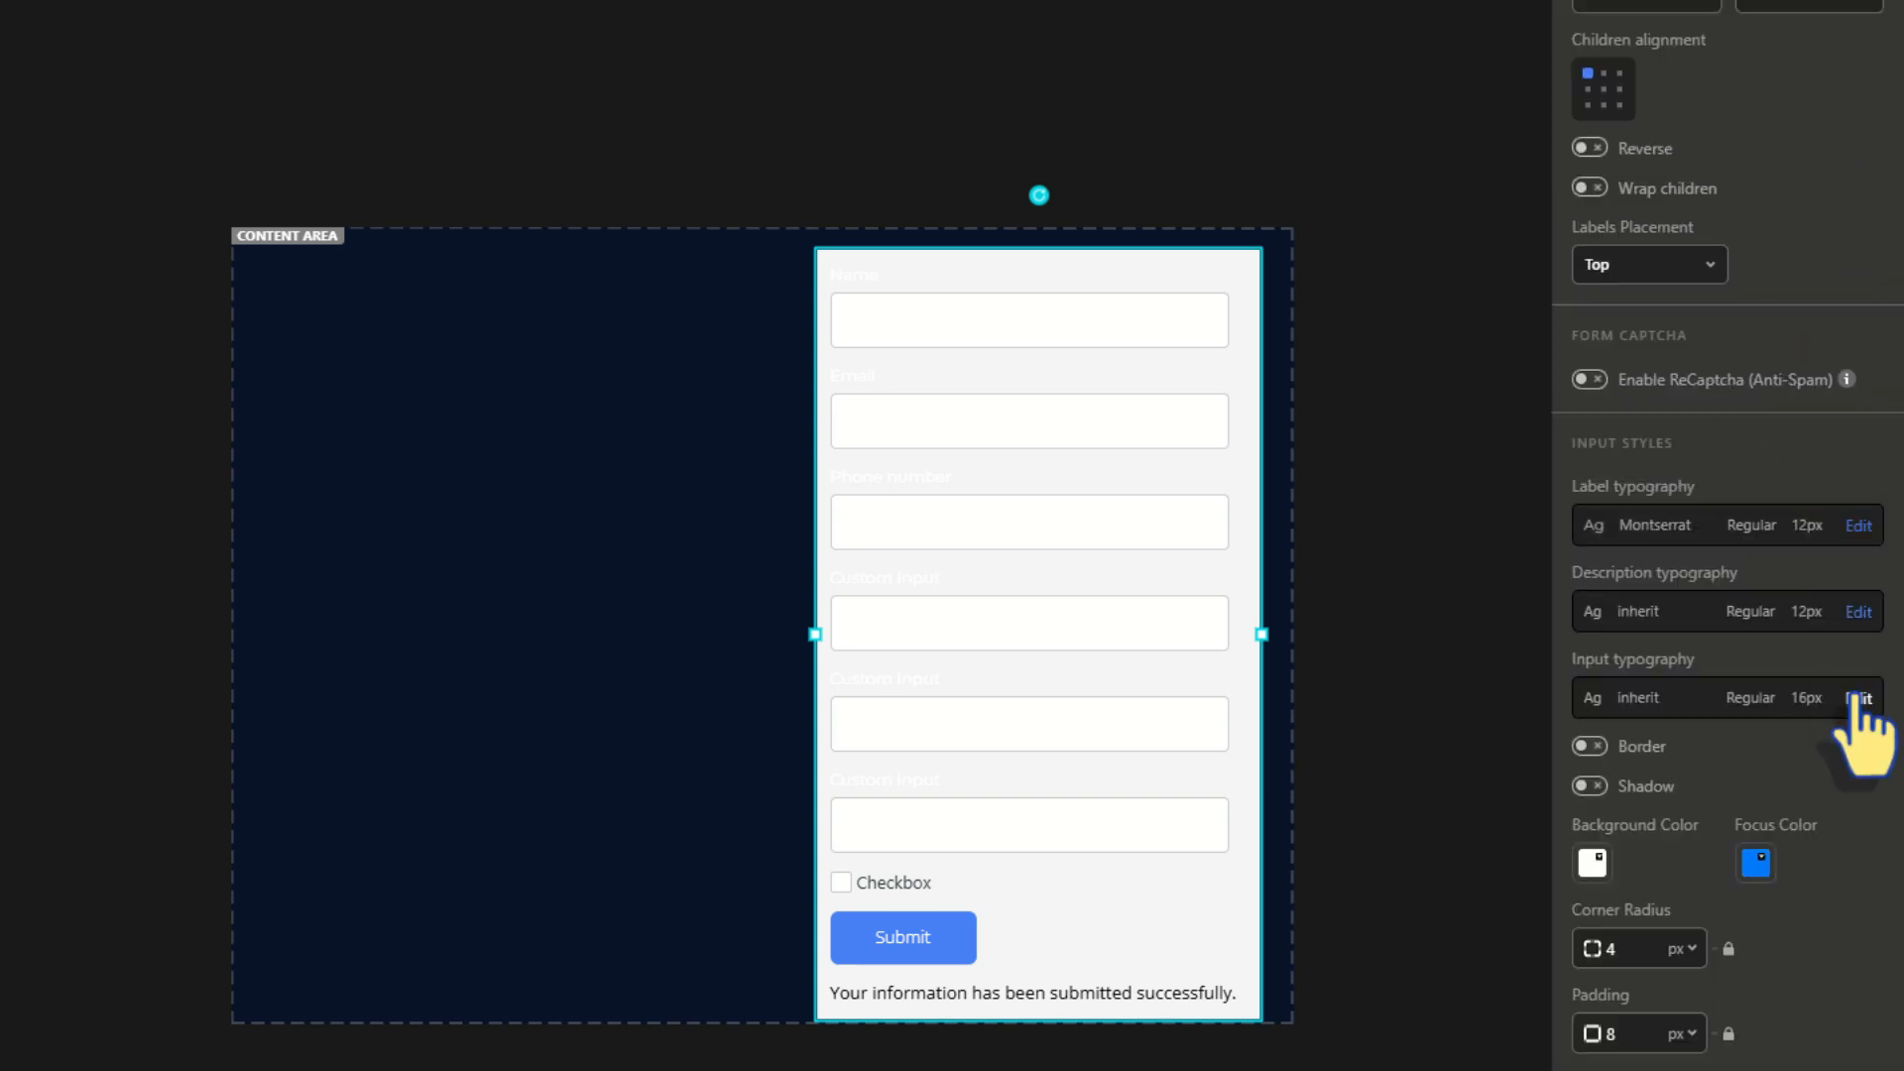
{"action": "left_click", "coordinate": [1858, 693]}
{"action": "double_click", "coordinate": [1807, 383]}
{"action": "type", "text": "12"}
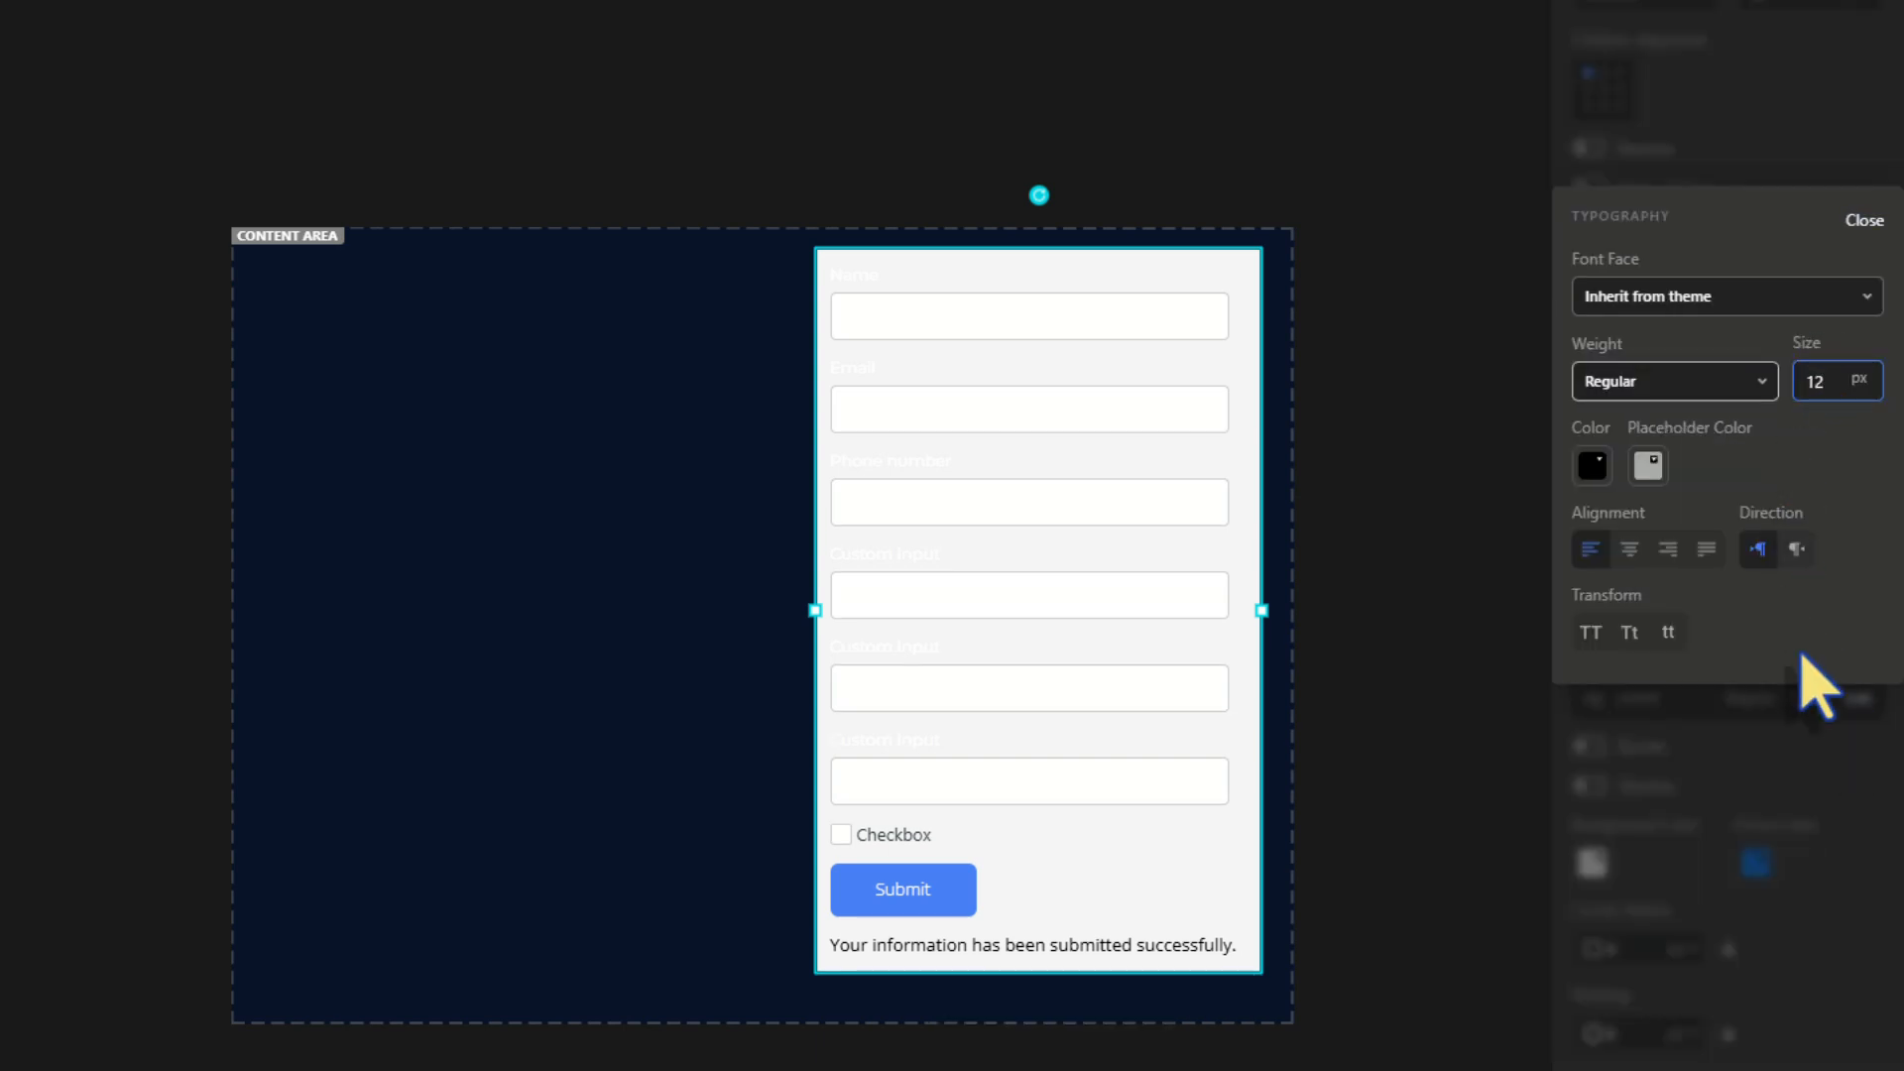
{"action": "left_click", "coordinate": [1815, 749]}
Give the inputs a 20 px corner radius and 5 px / 10 px padding
{"action": "scroll", "coordinate": [1819, 774], "scroll_direction": "down", "scroll_amount": 4}
{"action": "left_click", "coordinate": [1631, 550]}
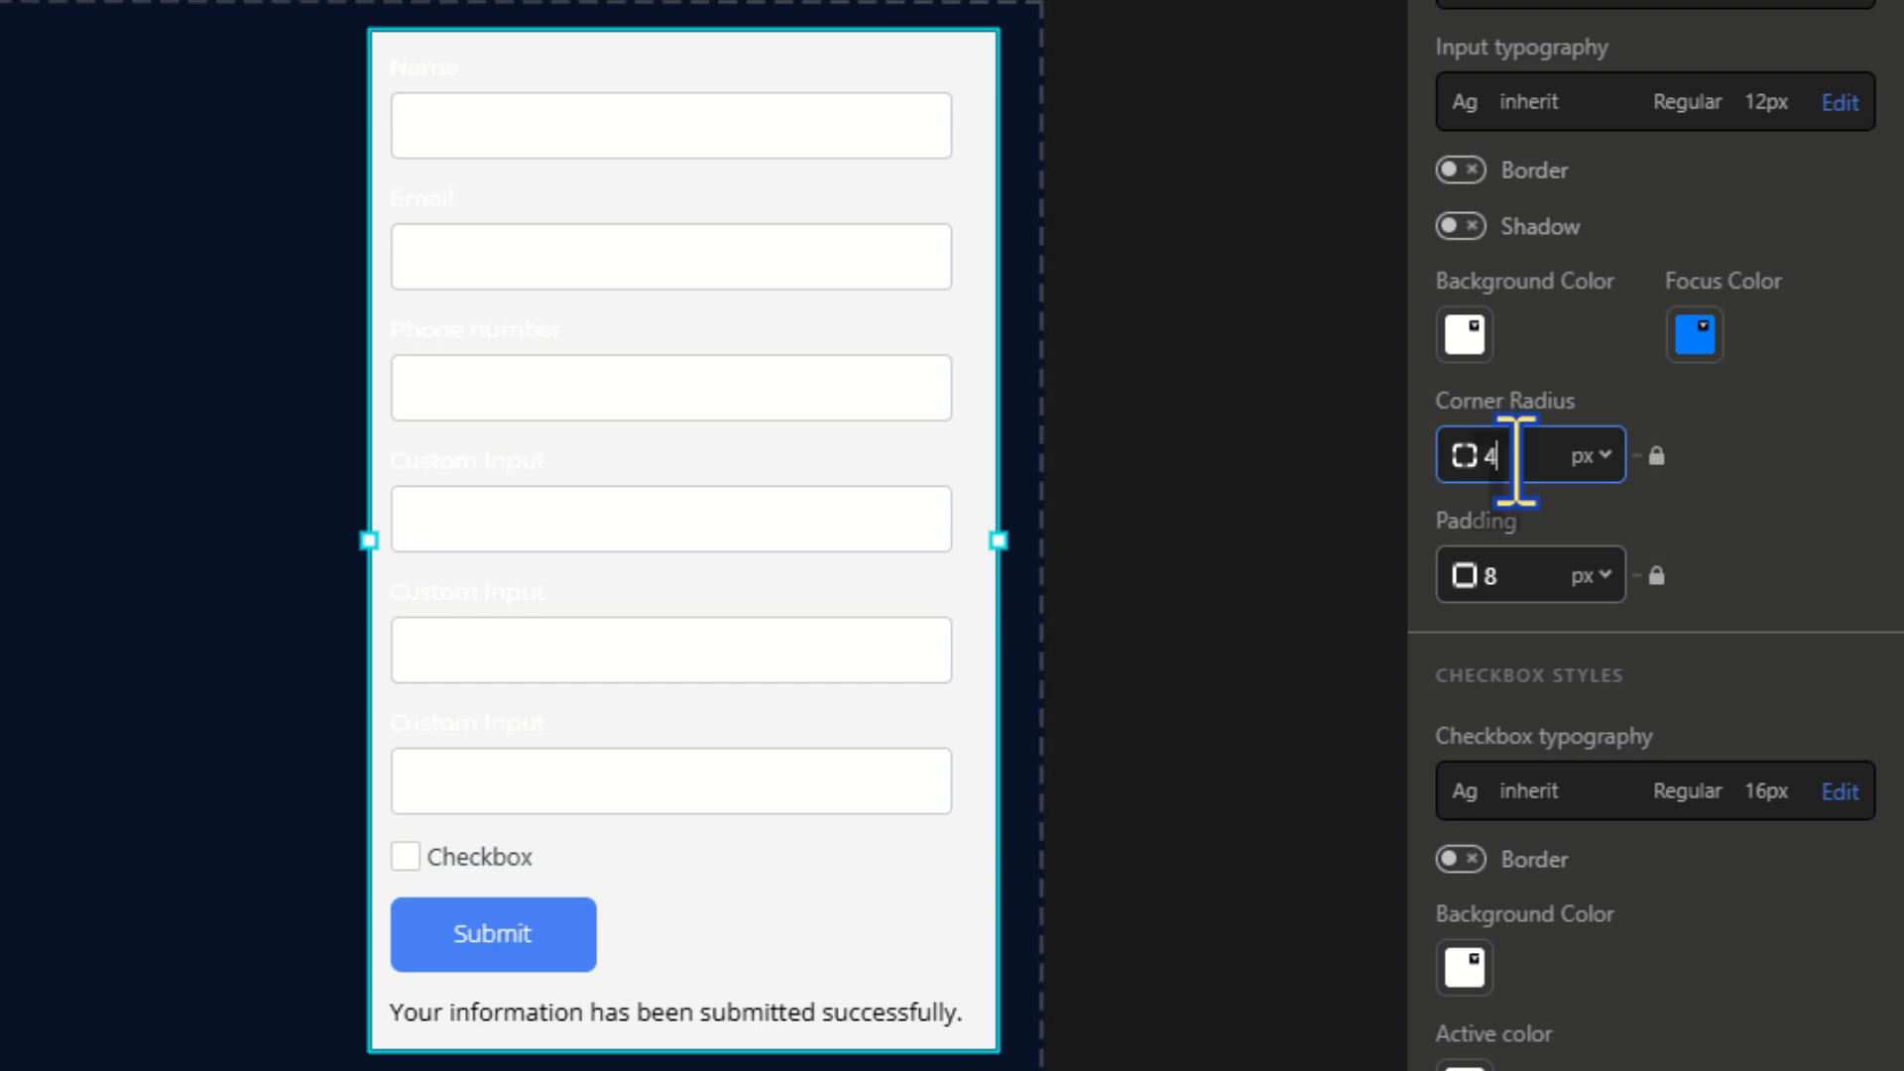
{"action": "key", "text": "BackSpace"}
{"action": "type", "text": "20"}
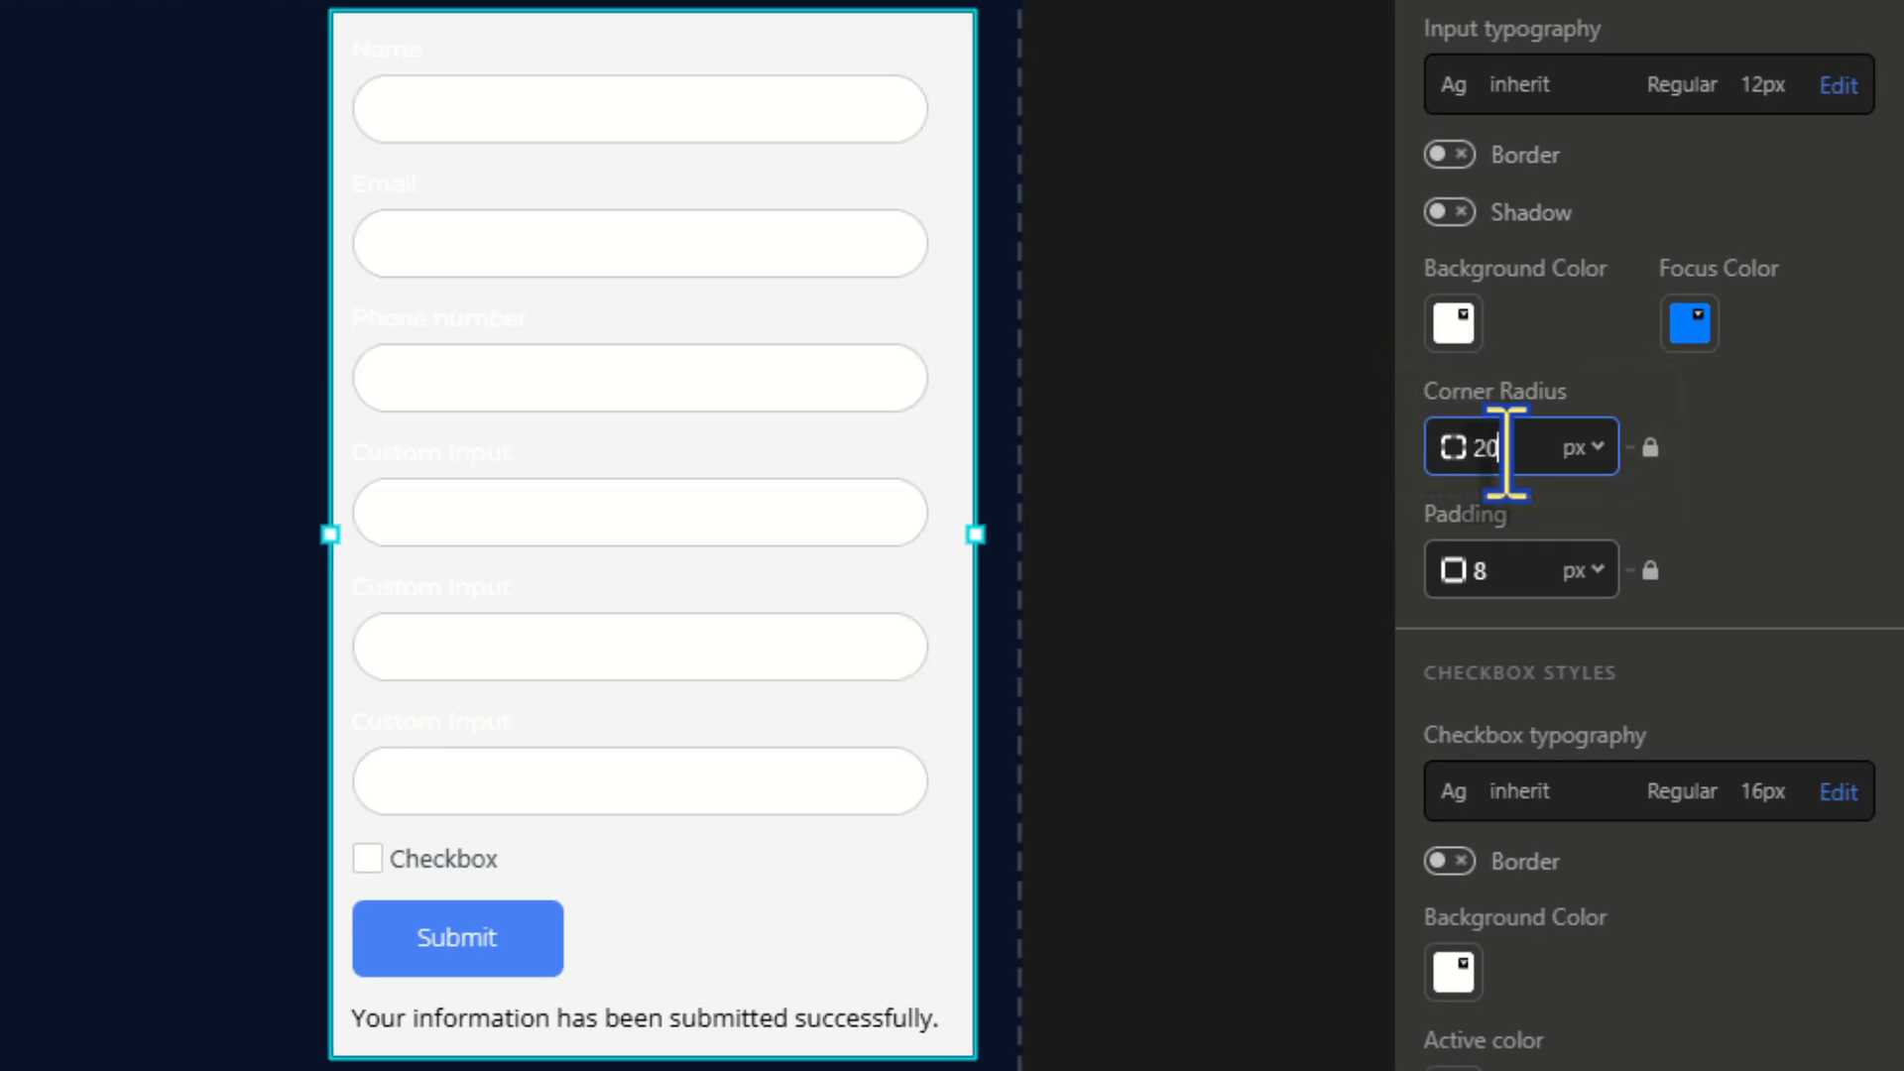
{"action": "double_click", "coordinate": [1483, 573]}
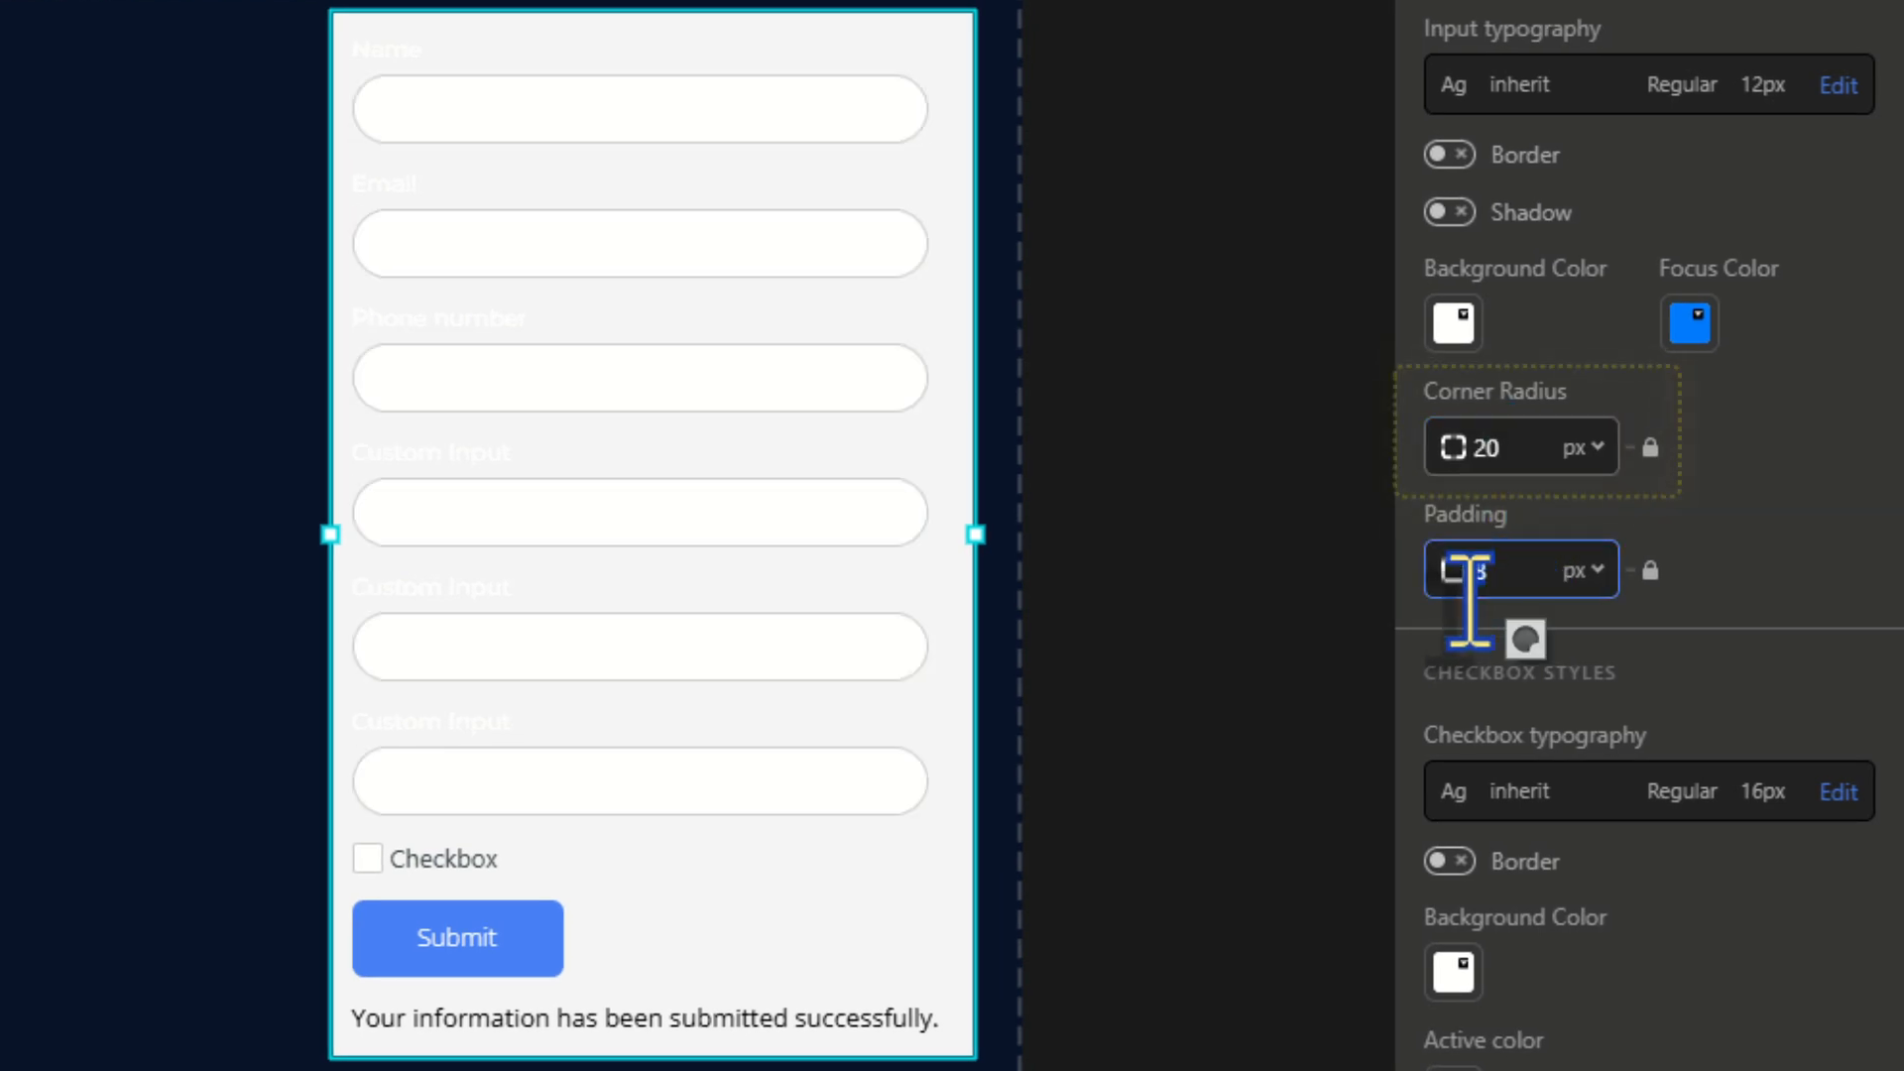
{"action": "type", "text": "5"}
{"action": "left_click", "coordinate": [1650, 570]}
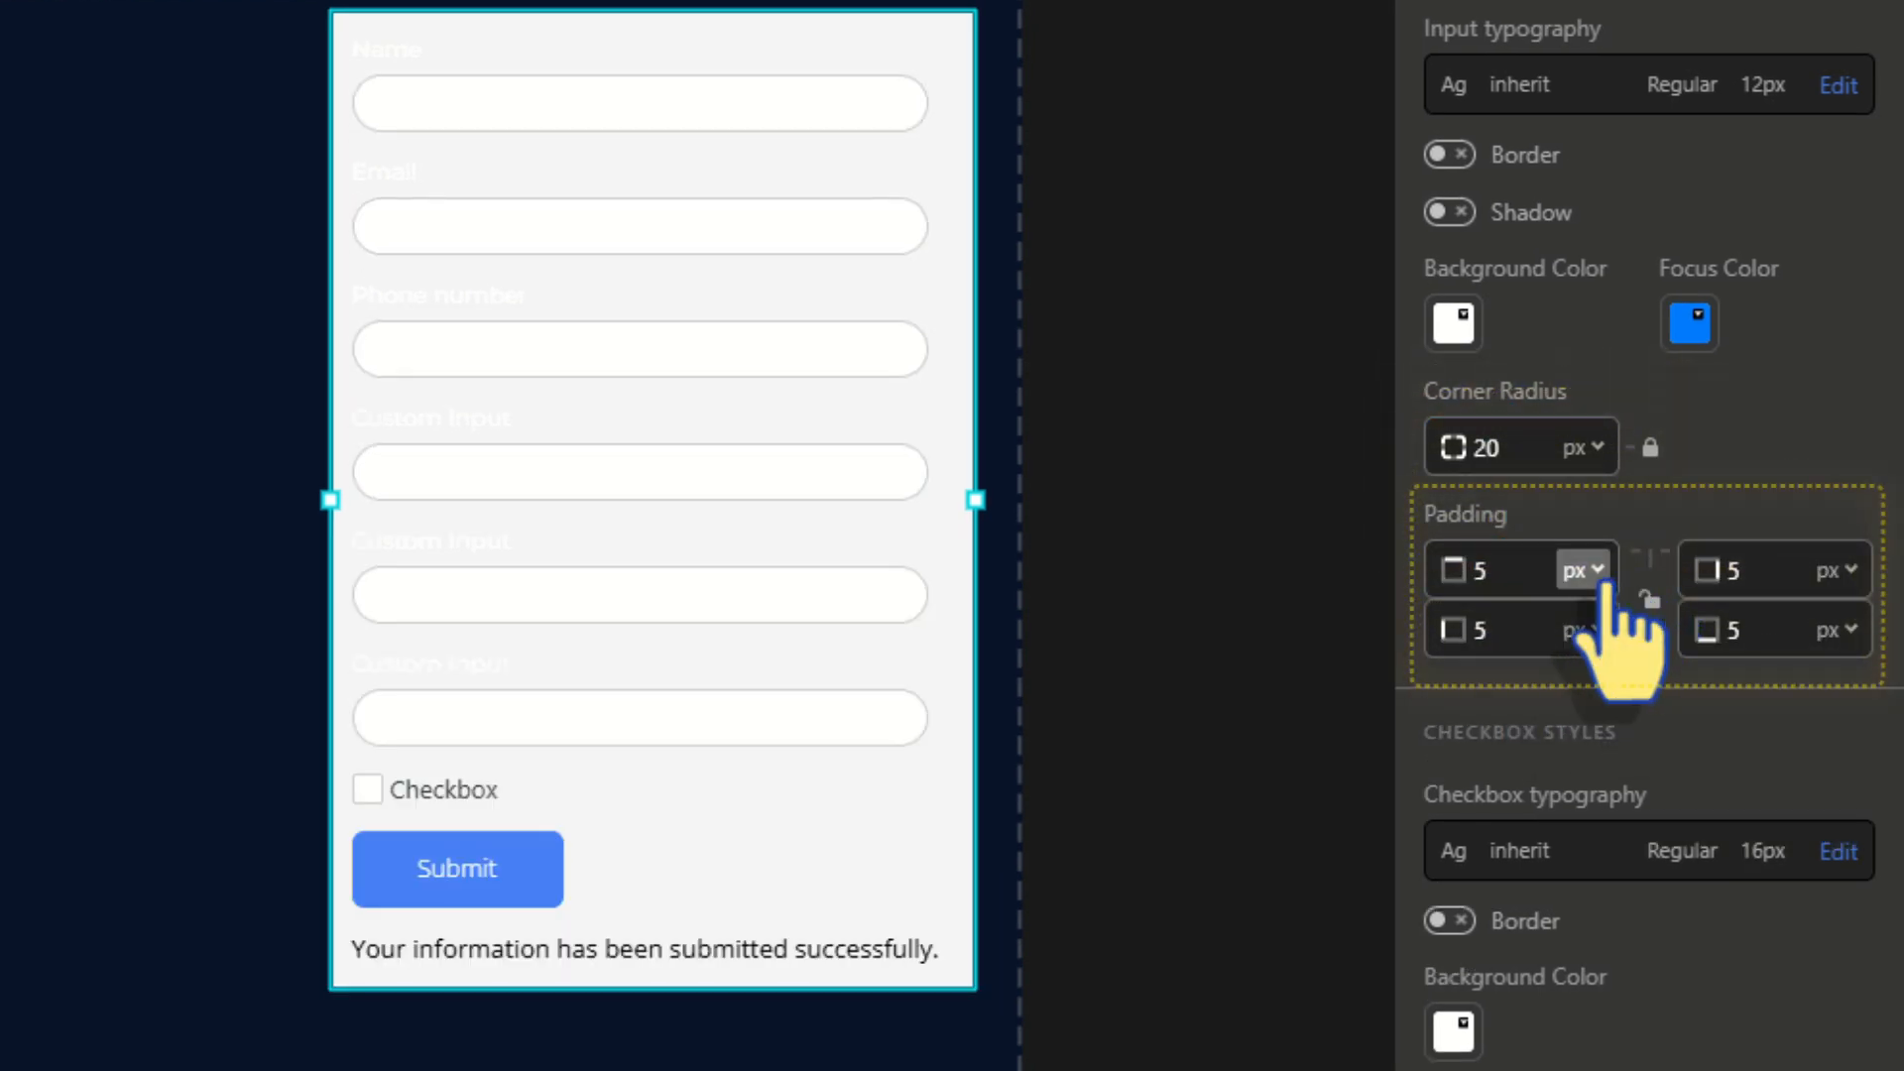
{"action": "left_click", "coordinate": [1519, 630]}
{"action": "left_click", "coordinate": [1494, 718]}
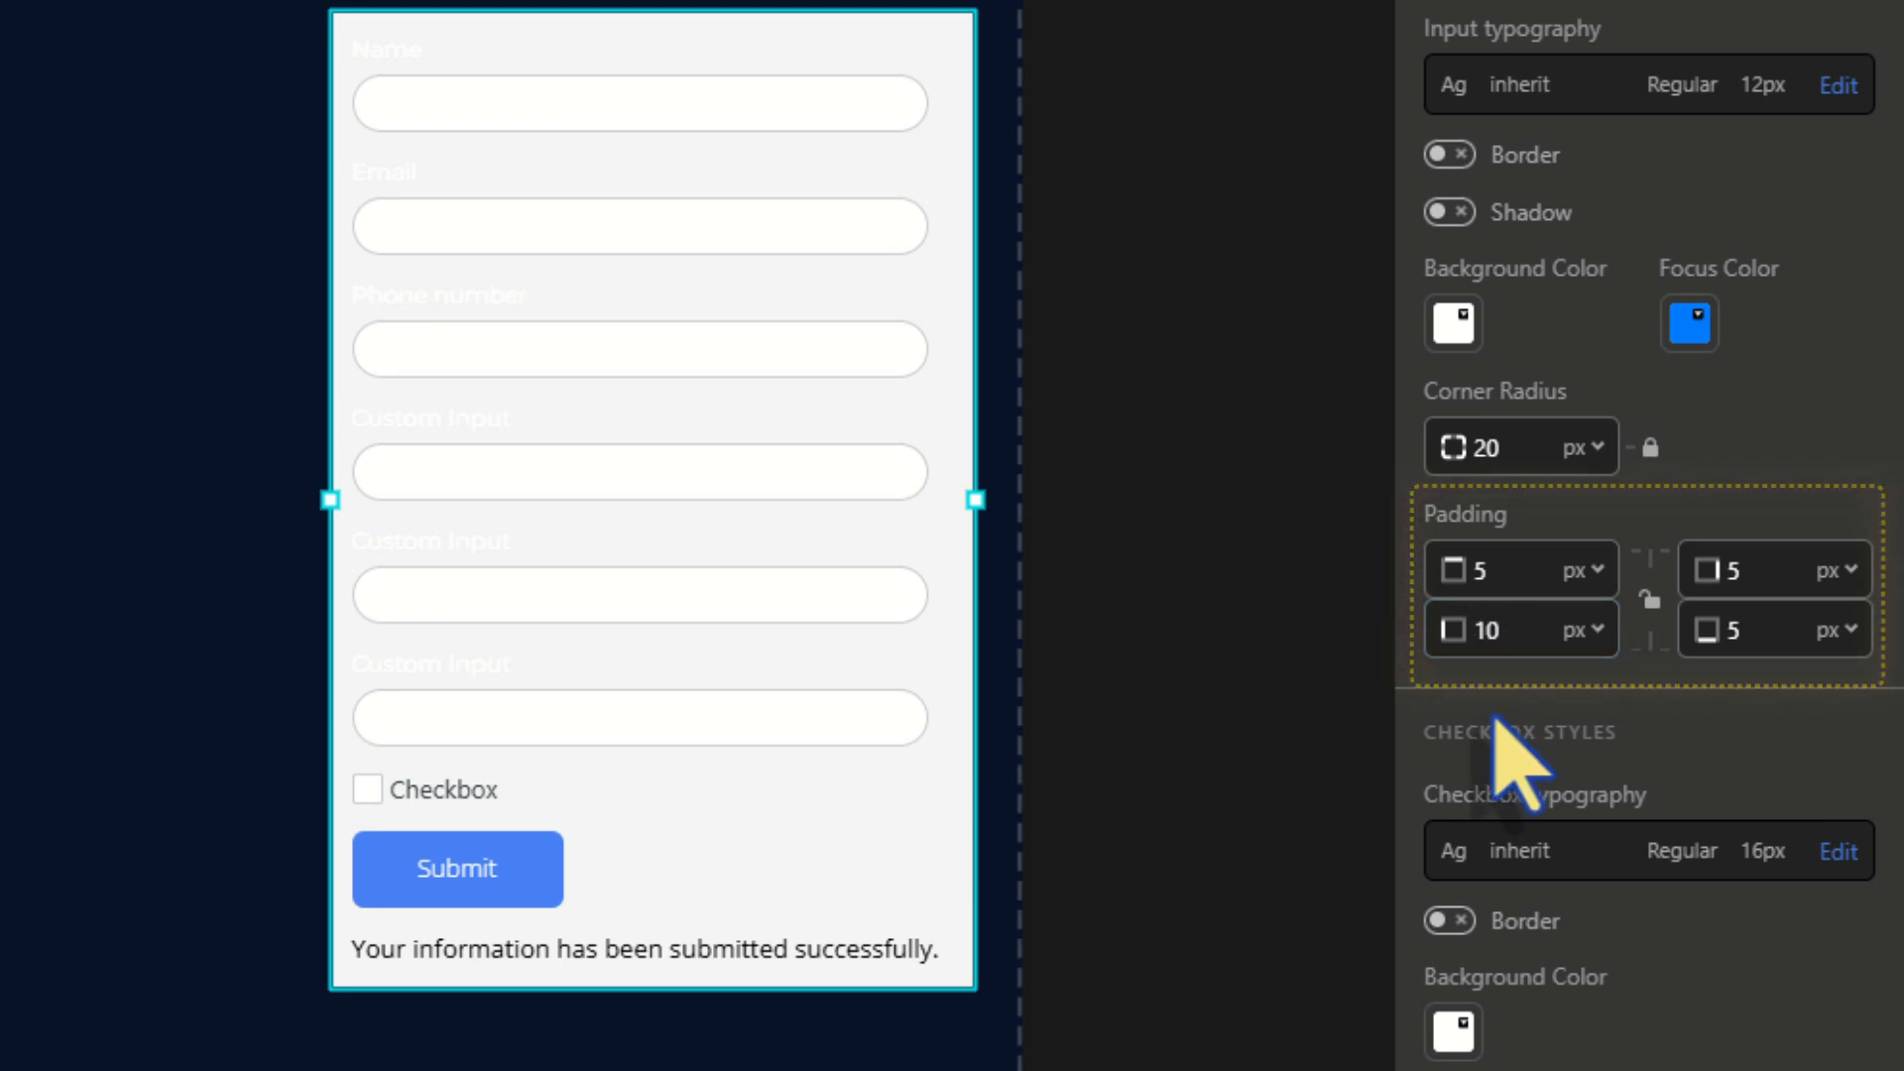
Make the form background fully transparent and move the form slightly lower
{"action": "scroll", "coordinate": [1679, 884], "scroll_direction": "down", "scroll_amount": 5}
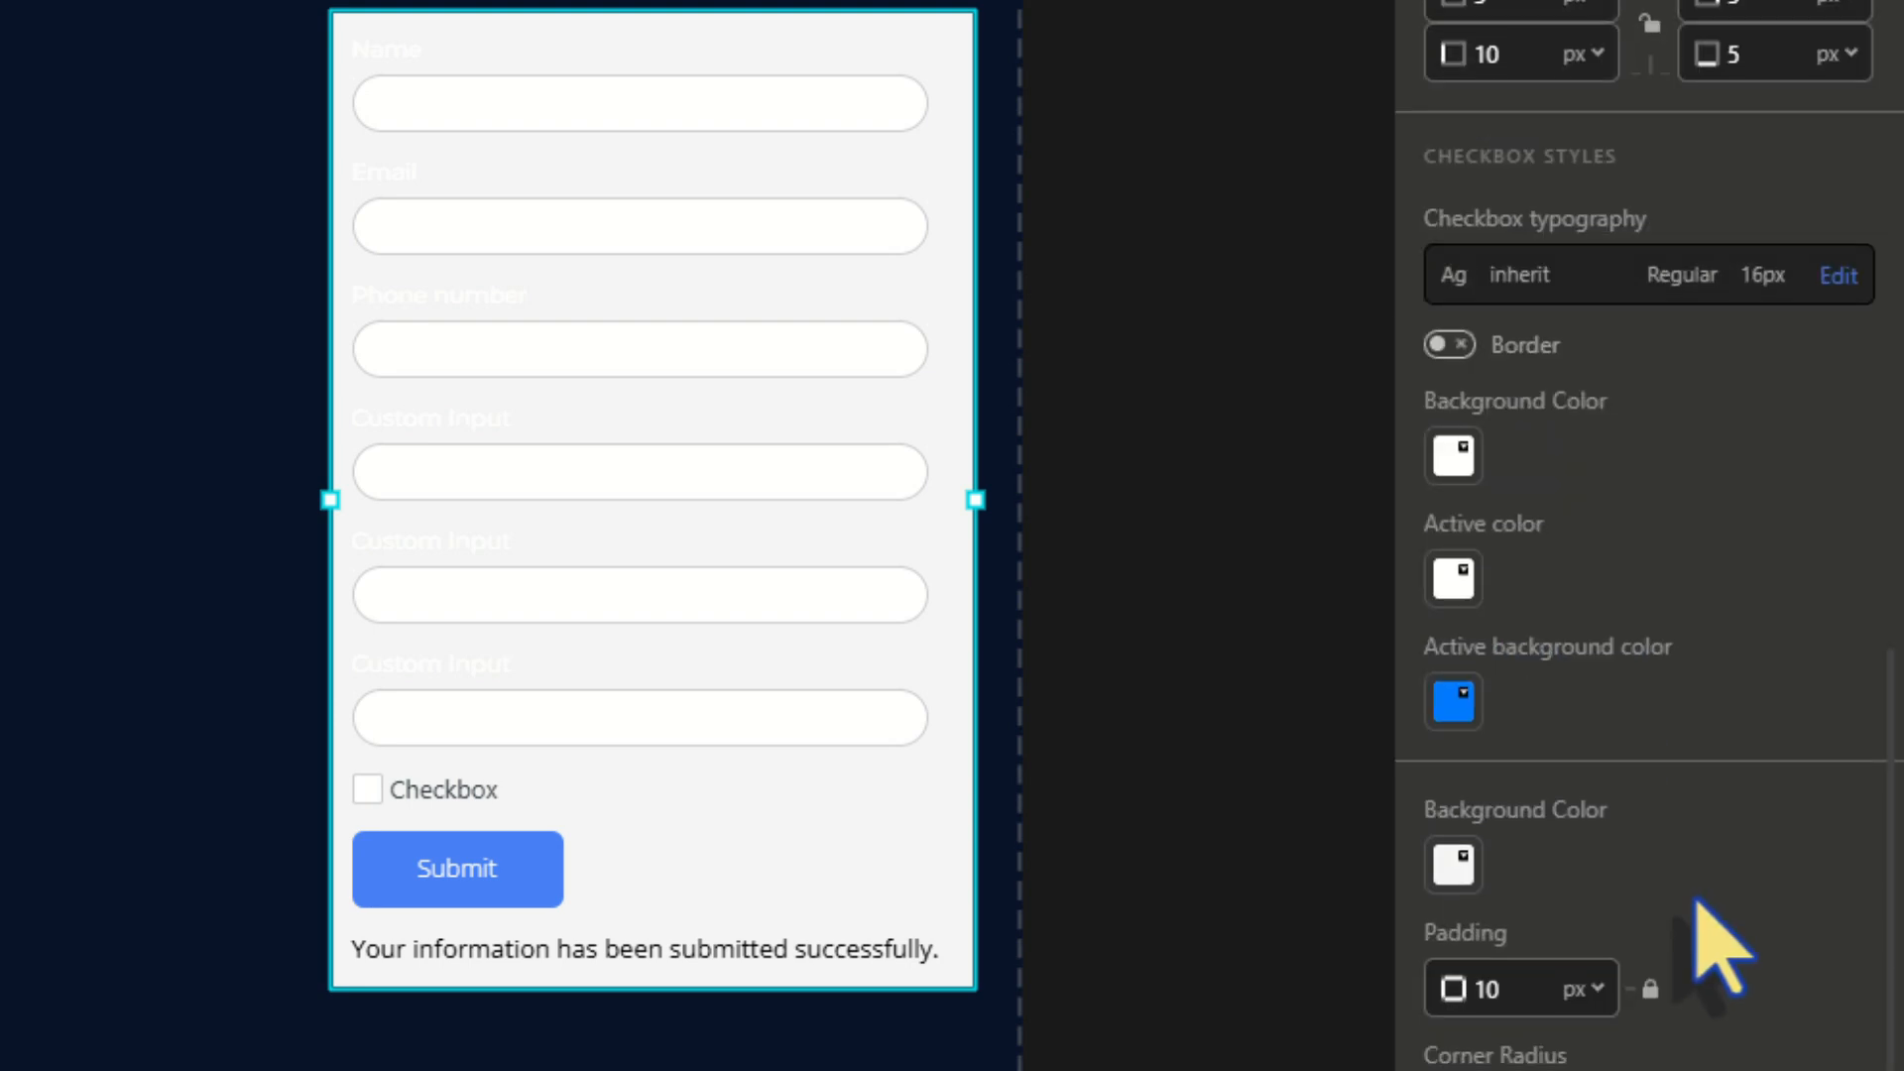
{"action": "left_click", "coordinate": [1455, 863]}
{"action": "left_click_drag", "start_coordinate": [1586, 460], "coordinate": [1437, 464]}
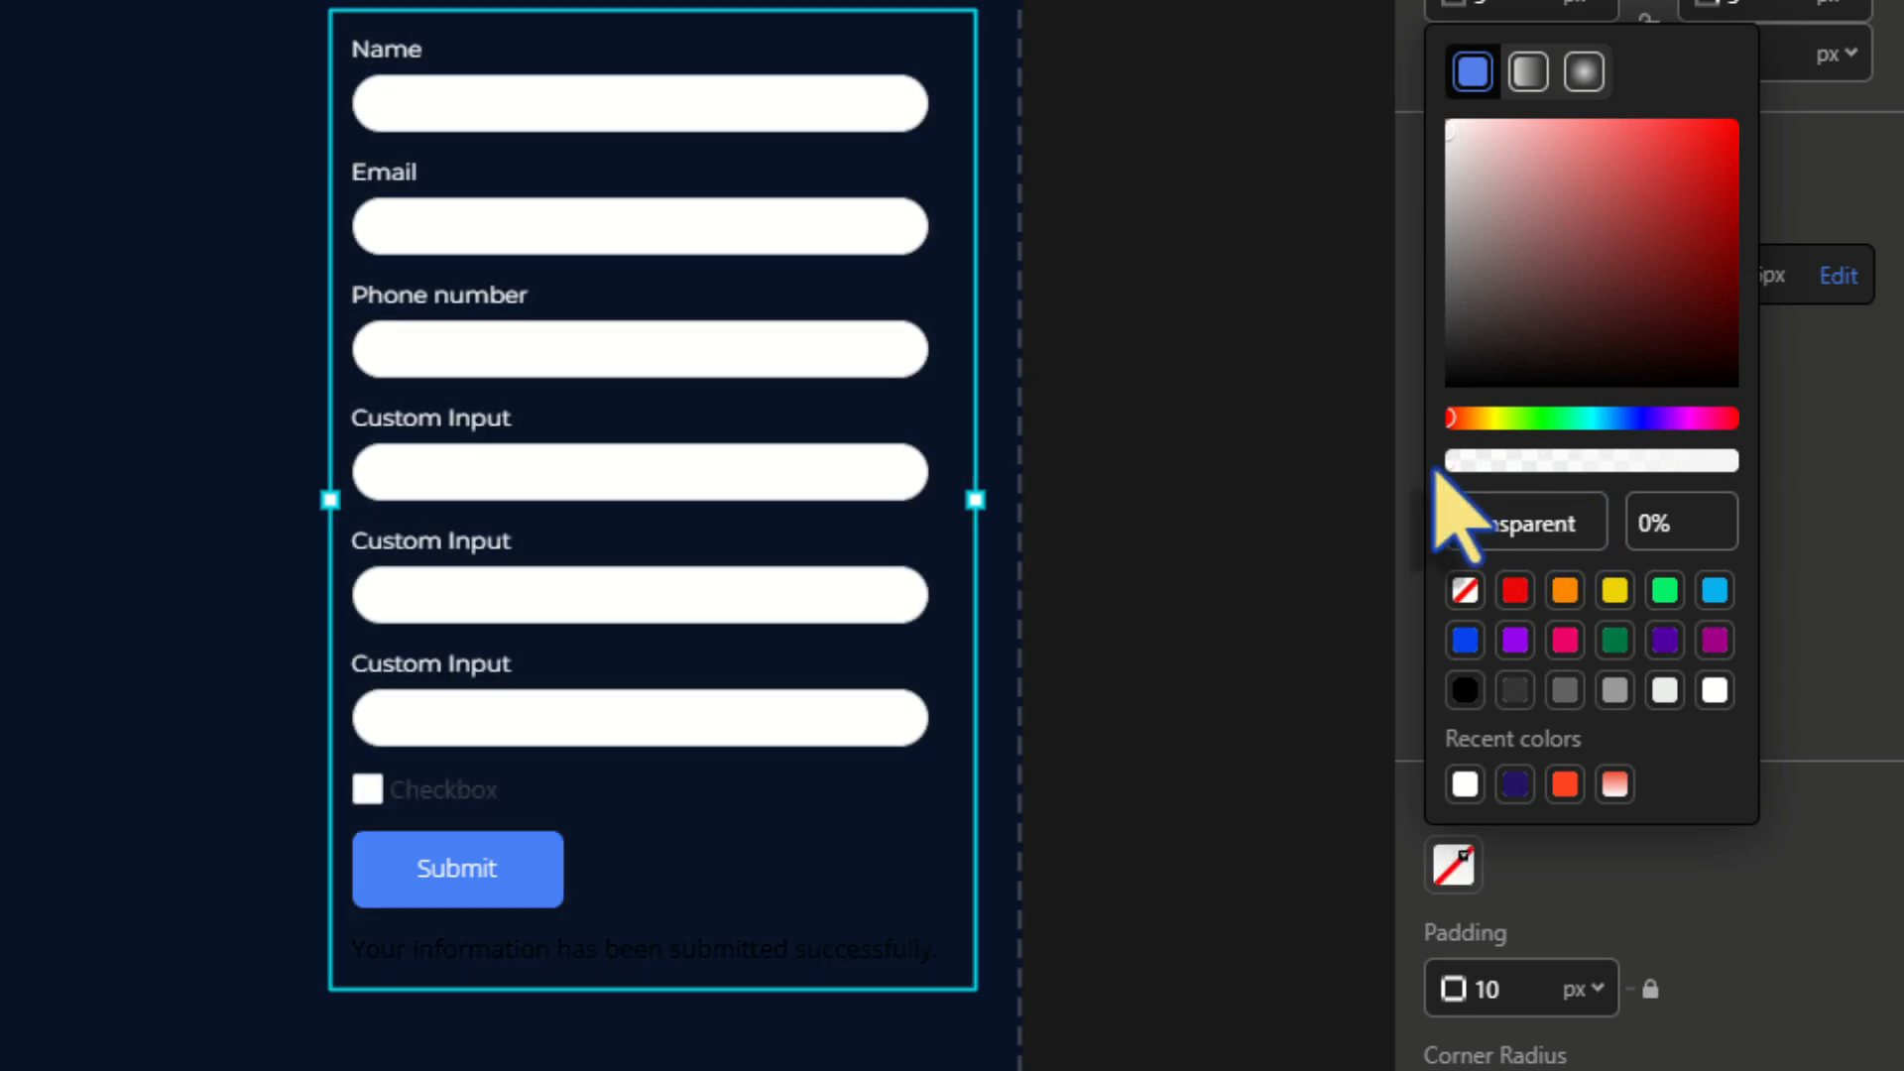
{"action": "left_click", "coordinate": [1845, 536]}
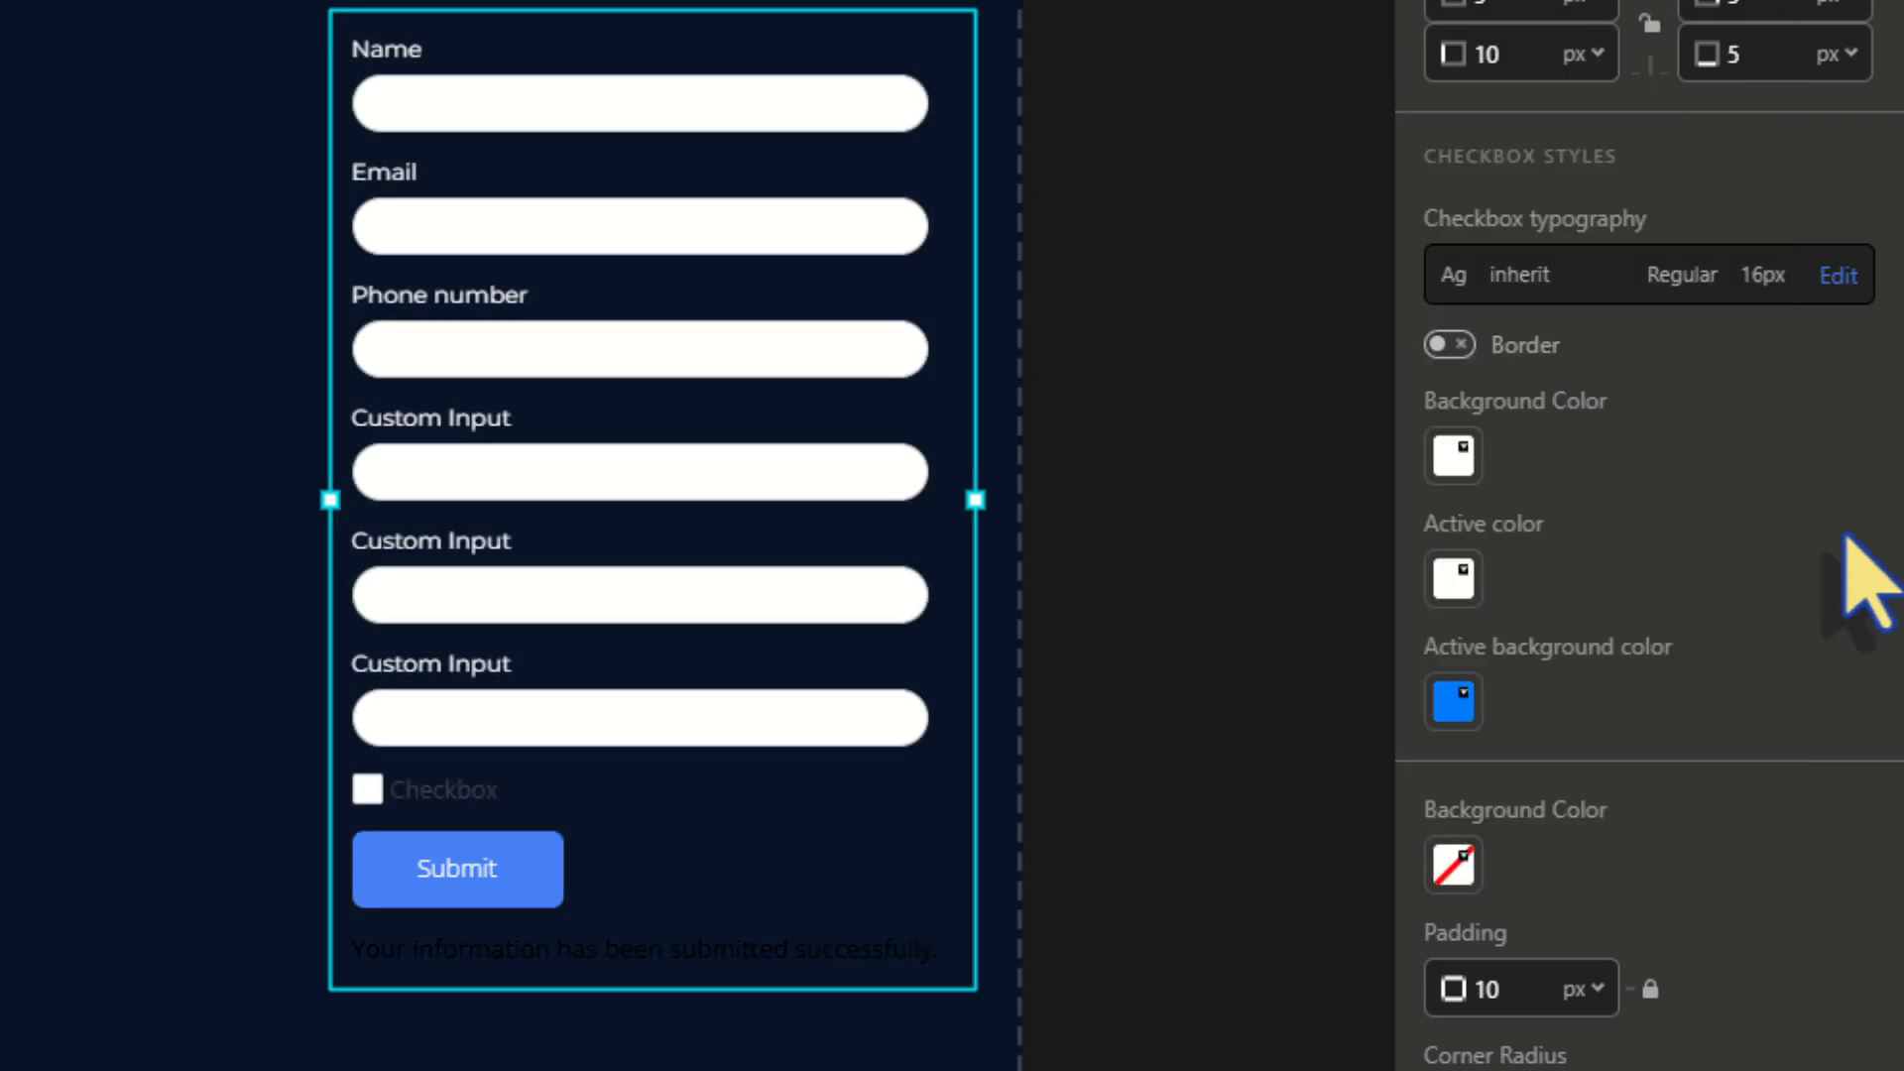
{"action": "left_click_drag", "start_coordinate": [950, 531], "coordinate": [949, 588]}
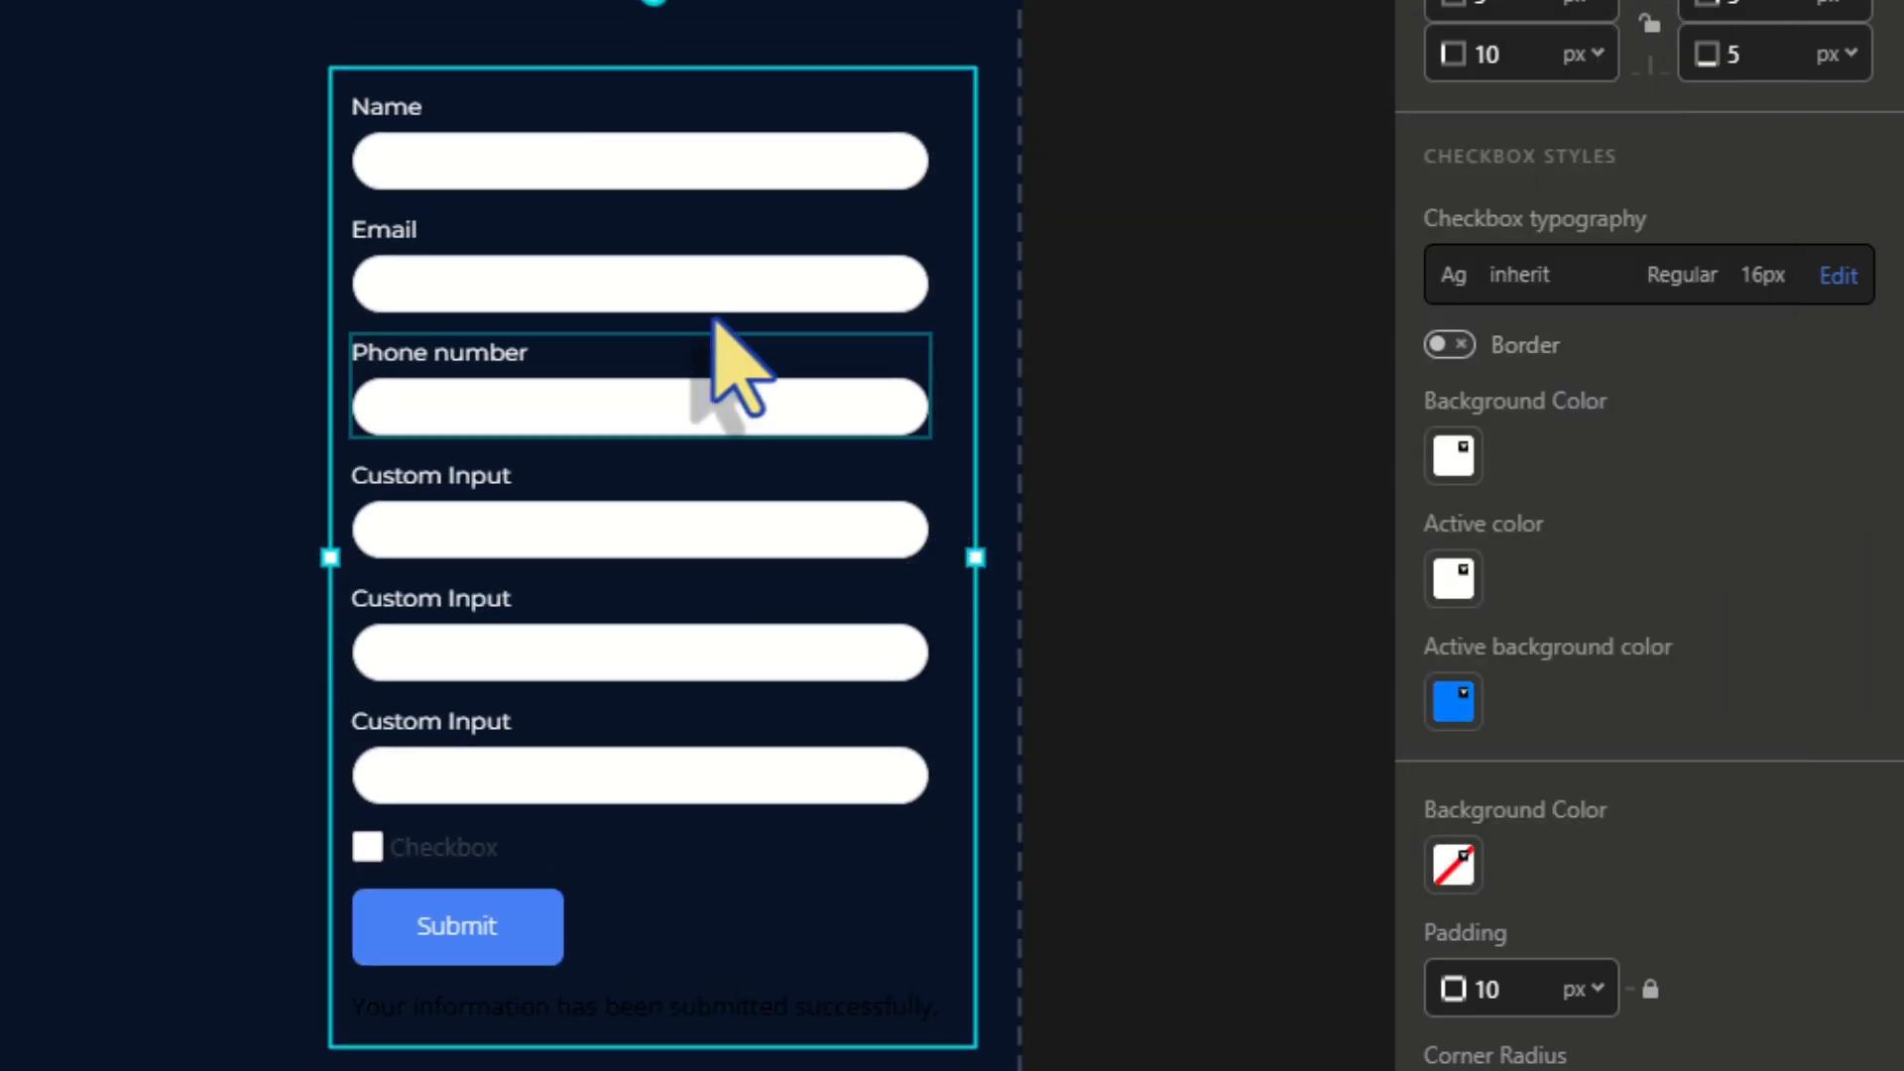
{"action": "left_click", "coordinate": [486, 162]}
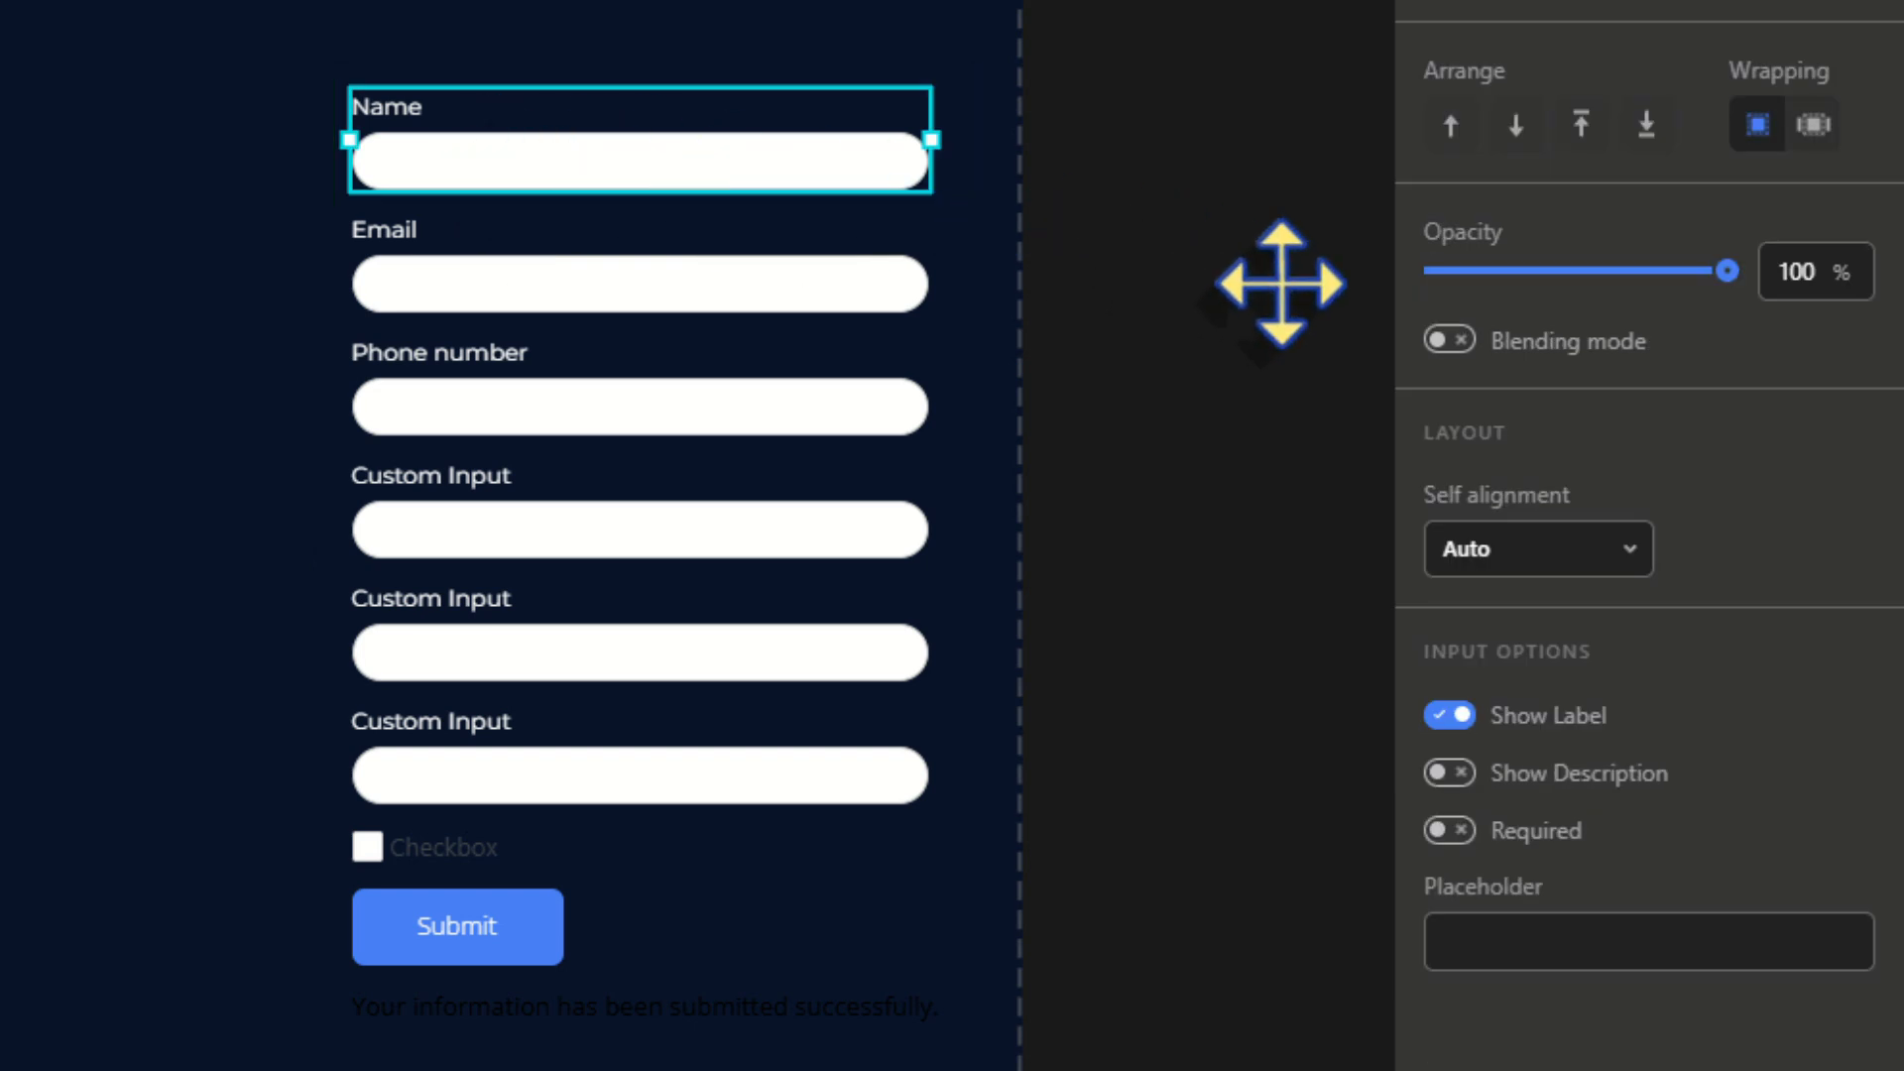
{"action": "left_click", "coordinate": [1450, 832]}
{"action": "left_click", "coordinate": [1492, 938]}
{"action": "type", "text": "Enter Your Full Nam"}
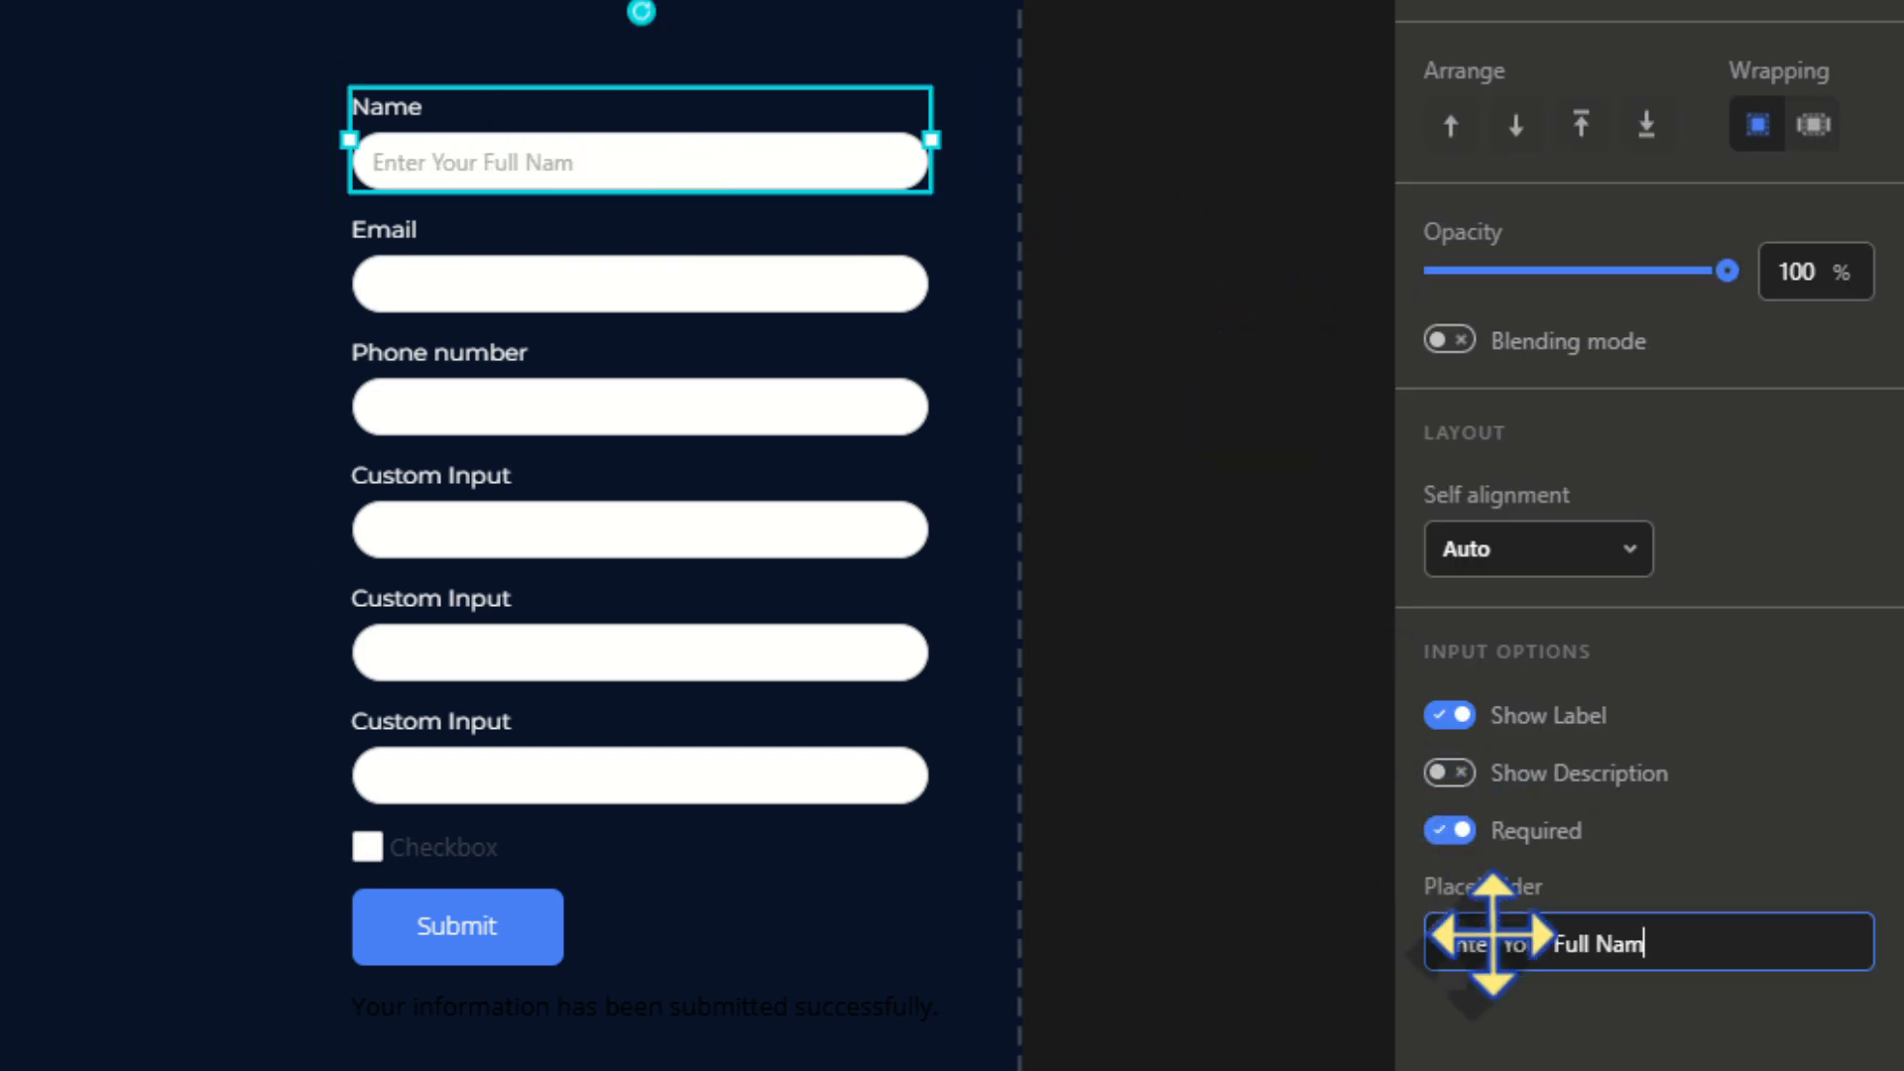
{"action": "type", "text": "e"}
{"action": "left_click", "coordinate": [655, 279]}
{"action": "left_click", "coordinate": [1454, 832]}
{"action": "left_click", "coordinate": [1486, 934]}
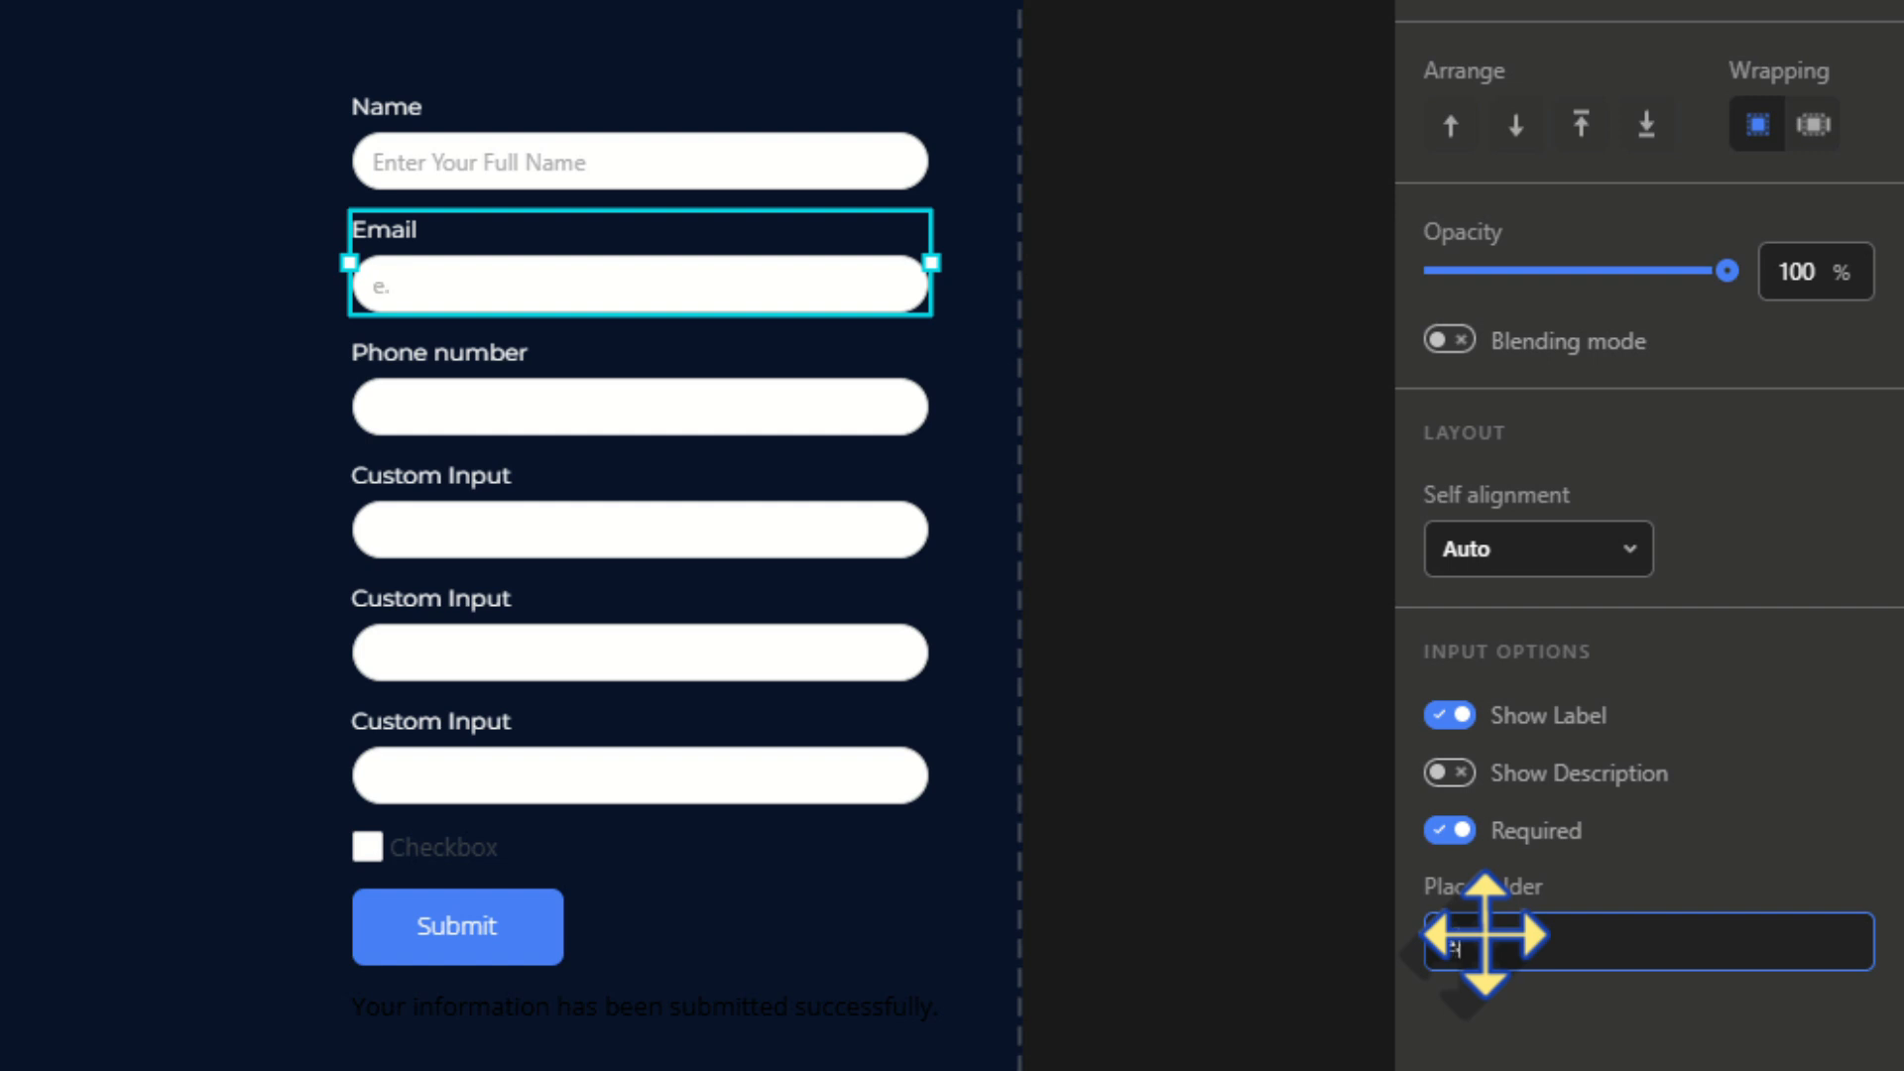
{"action": "type", "text": "e.g., name@example.com"}
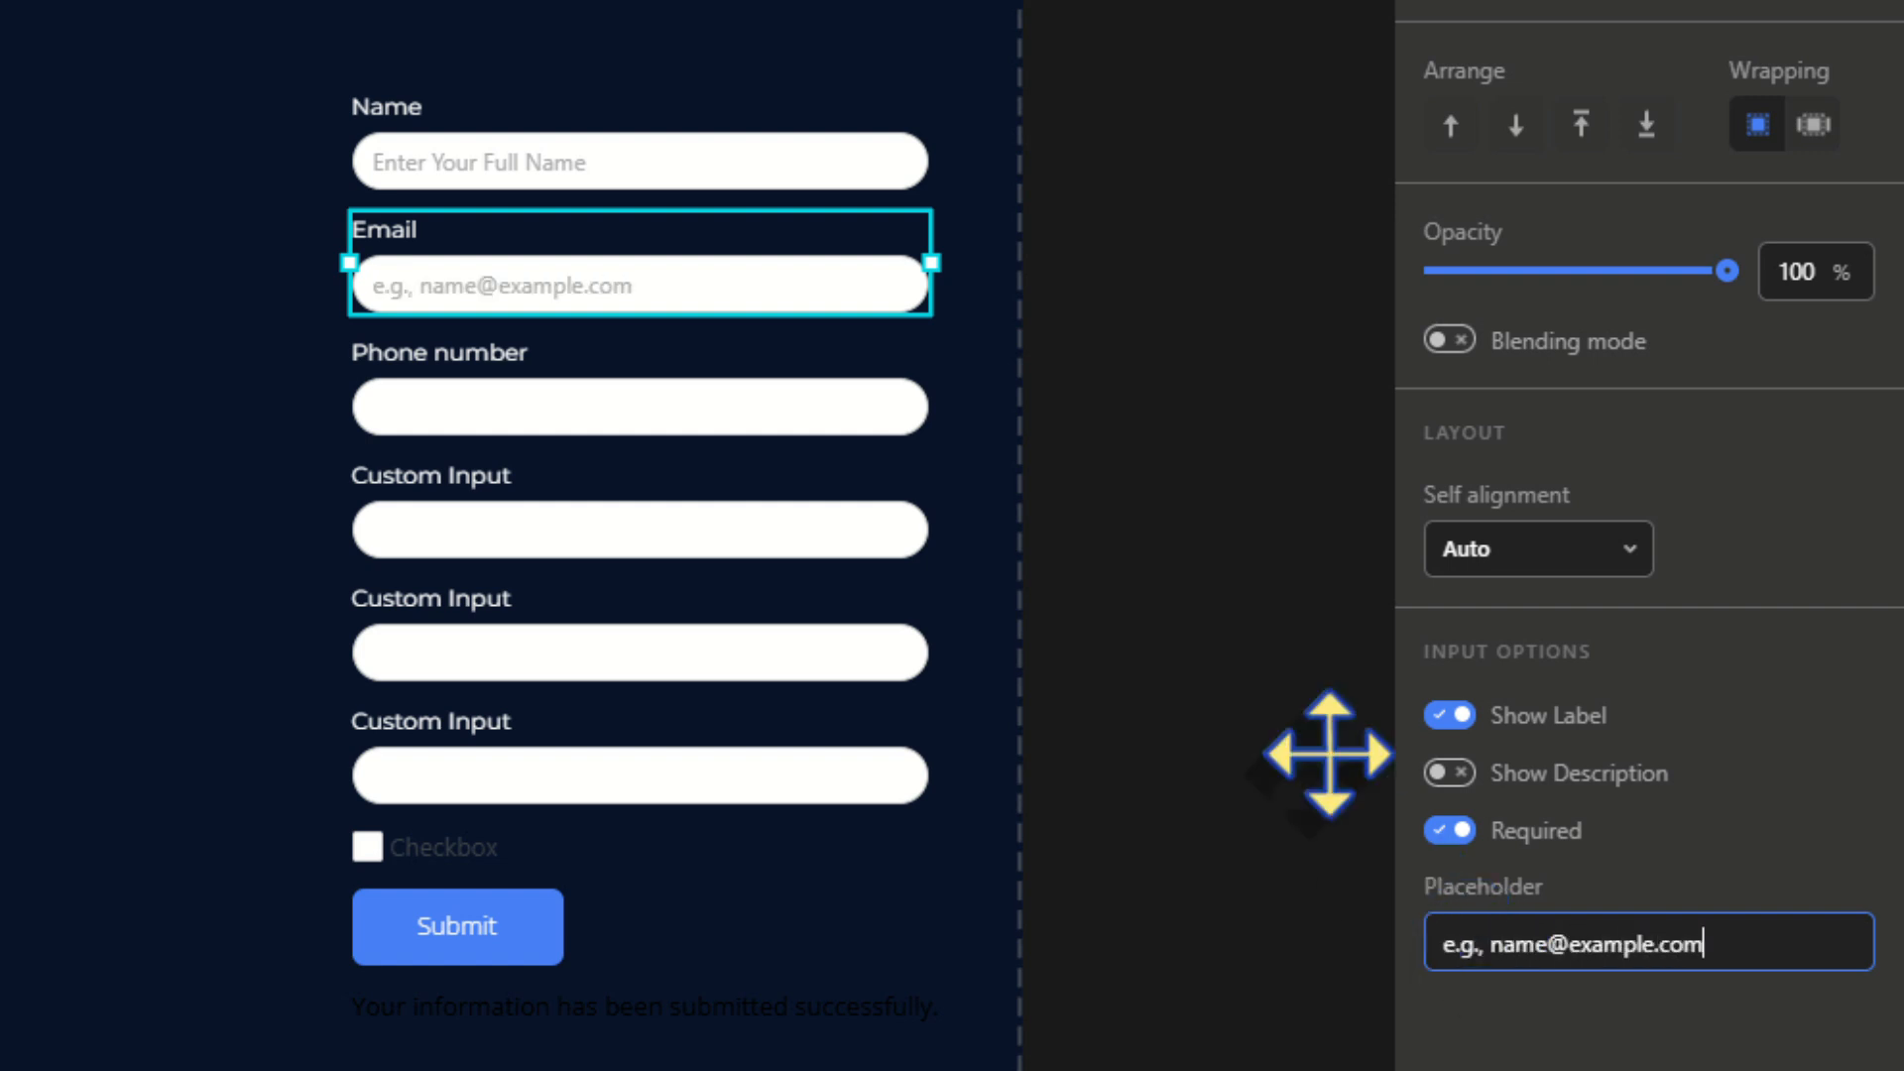
Add '(optional)' to the Phone number label and set placeholder 'Phone Number with Country Code'
{"action": "left_click", "coordinate": [655, 406]}
{"action": "double_click", "coordinate": [601, 363]}
{"action": "left_click", "coordinate": [612, 361]}
{"action": "type", "text": "(optional)"}
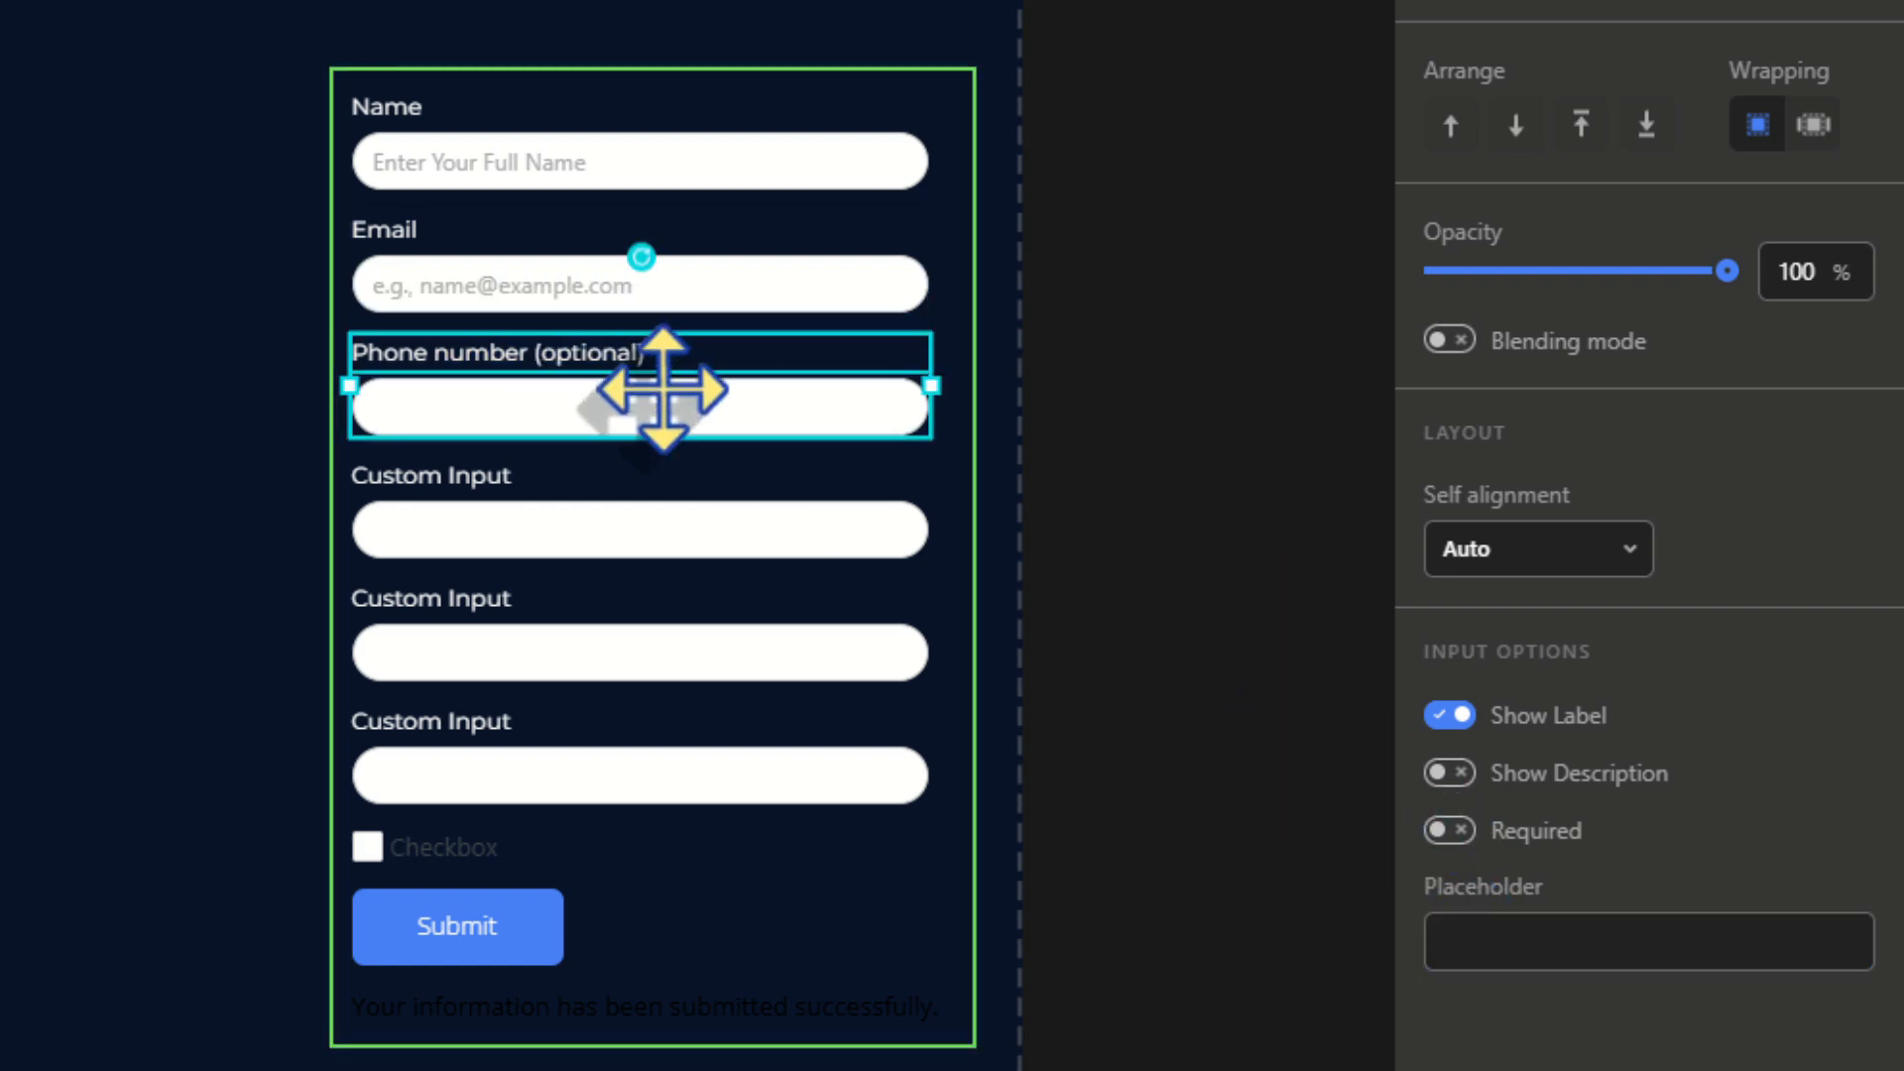
{"action": "left_click", "coordinate": [1467, 943]}
{"action": "type", "text": "Phone Number with Country Code"}
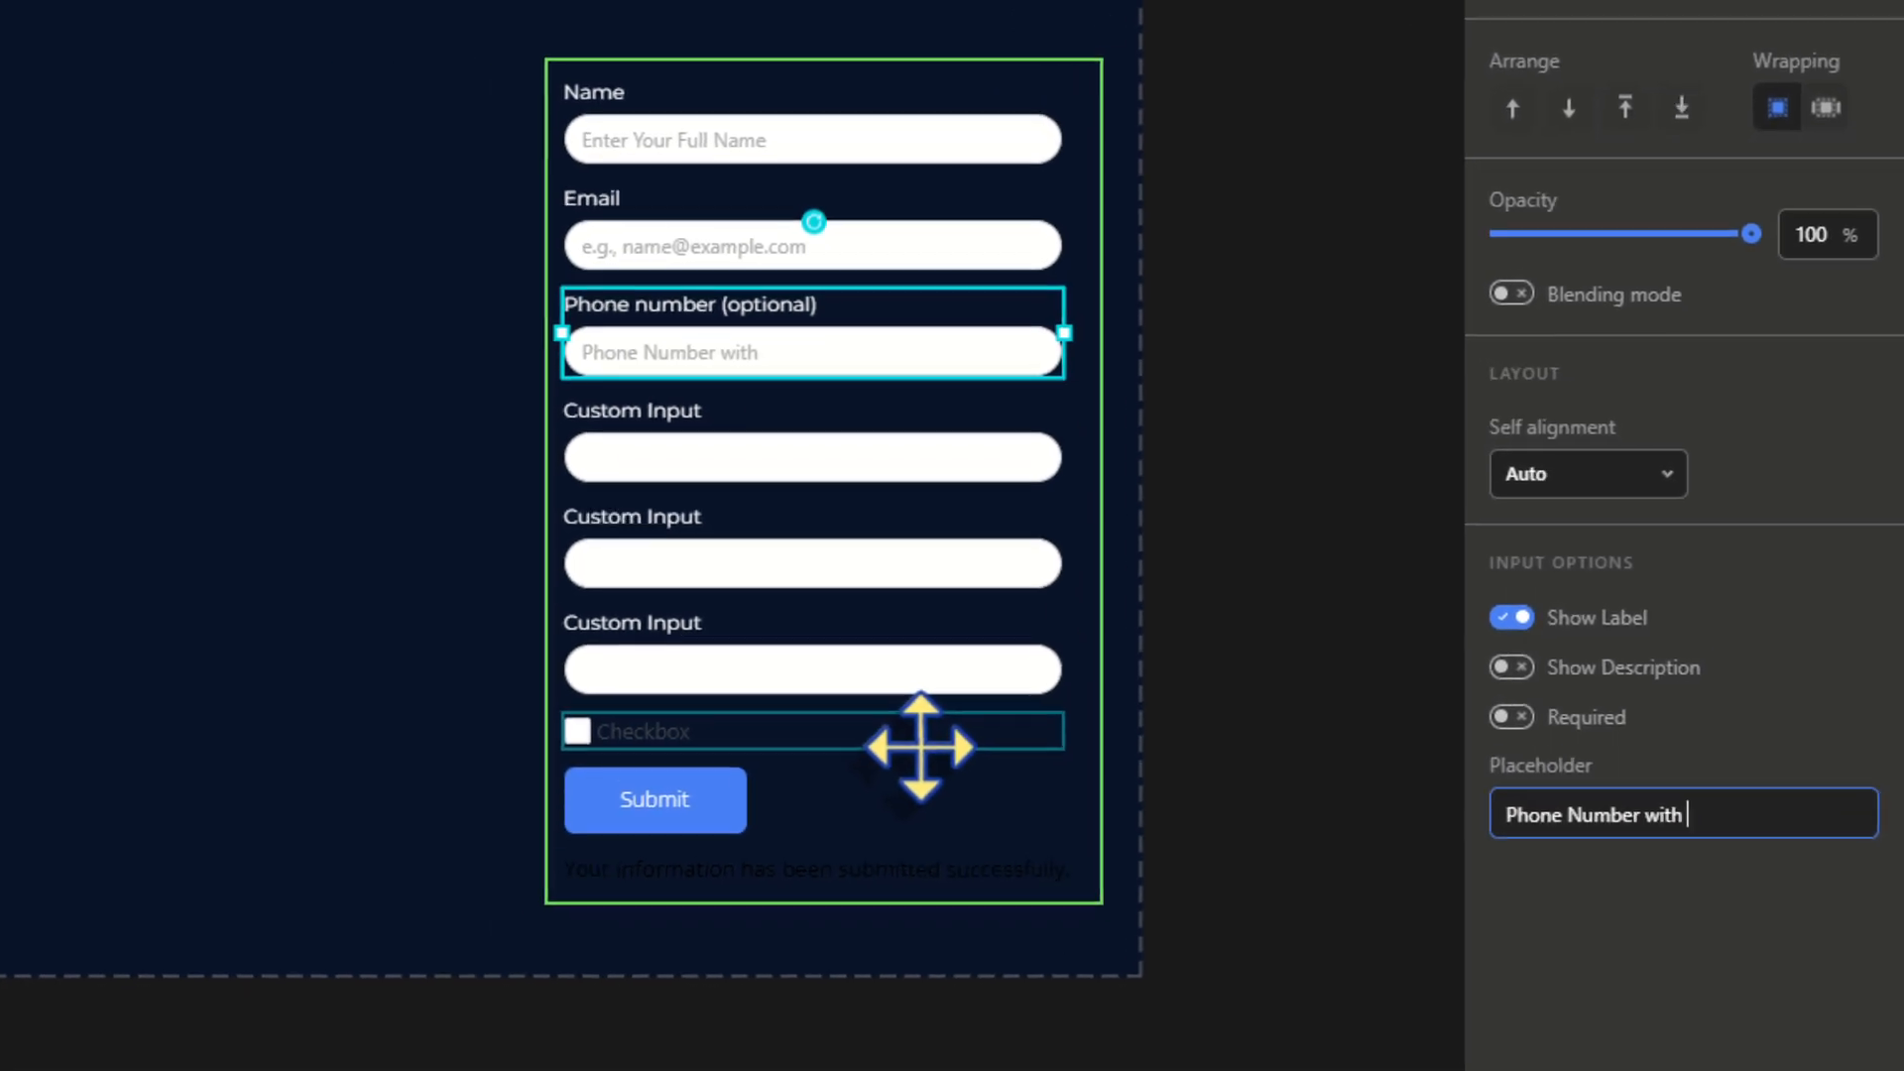
Rename the first two custom inputs to Age and Weight, both required, Weight placeholder 'Weight in kg'
{"action": "left_click", "coordinate": [452, 477]}
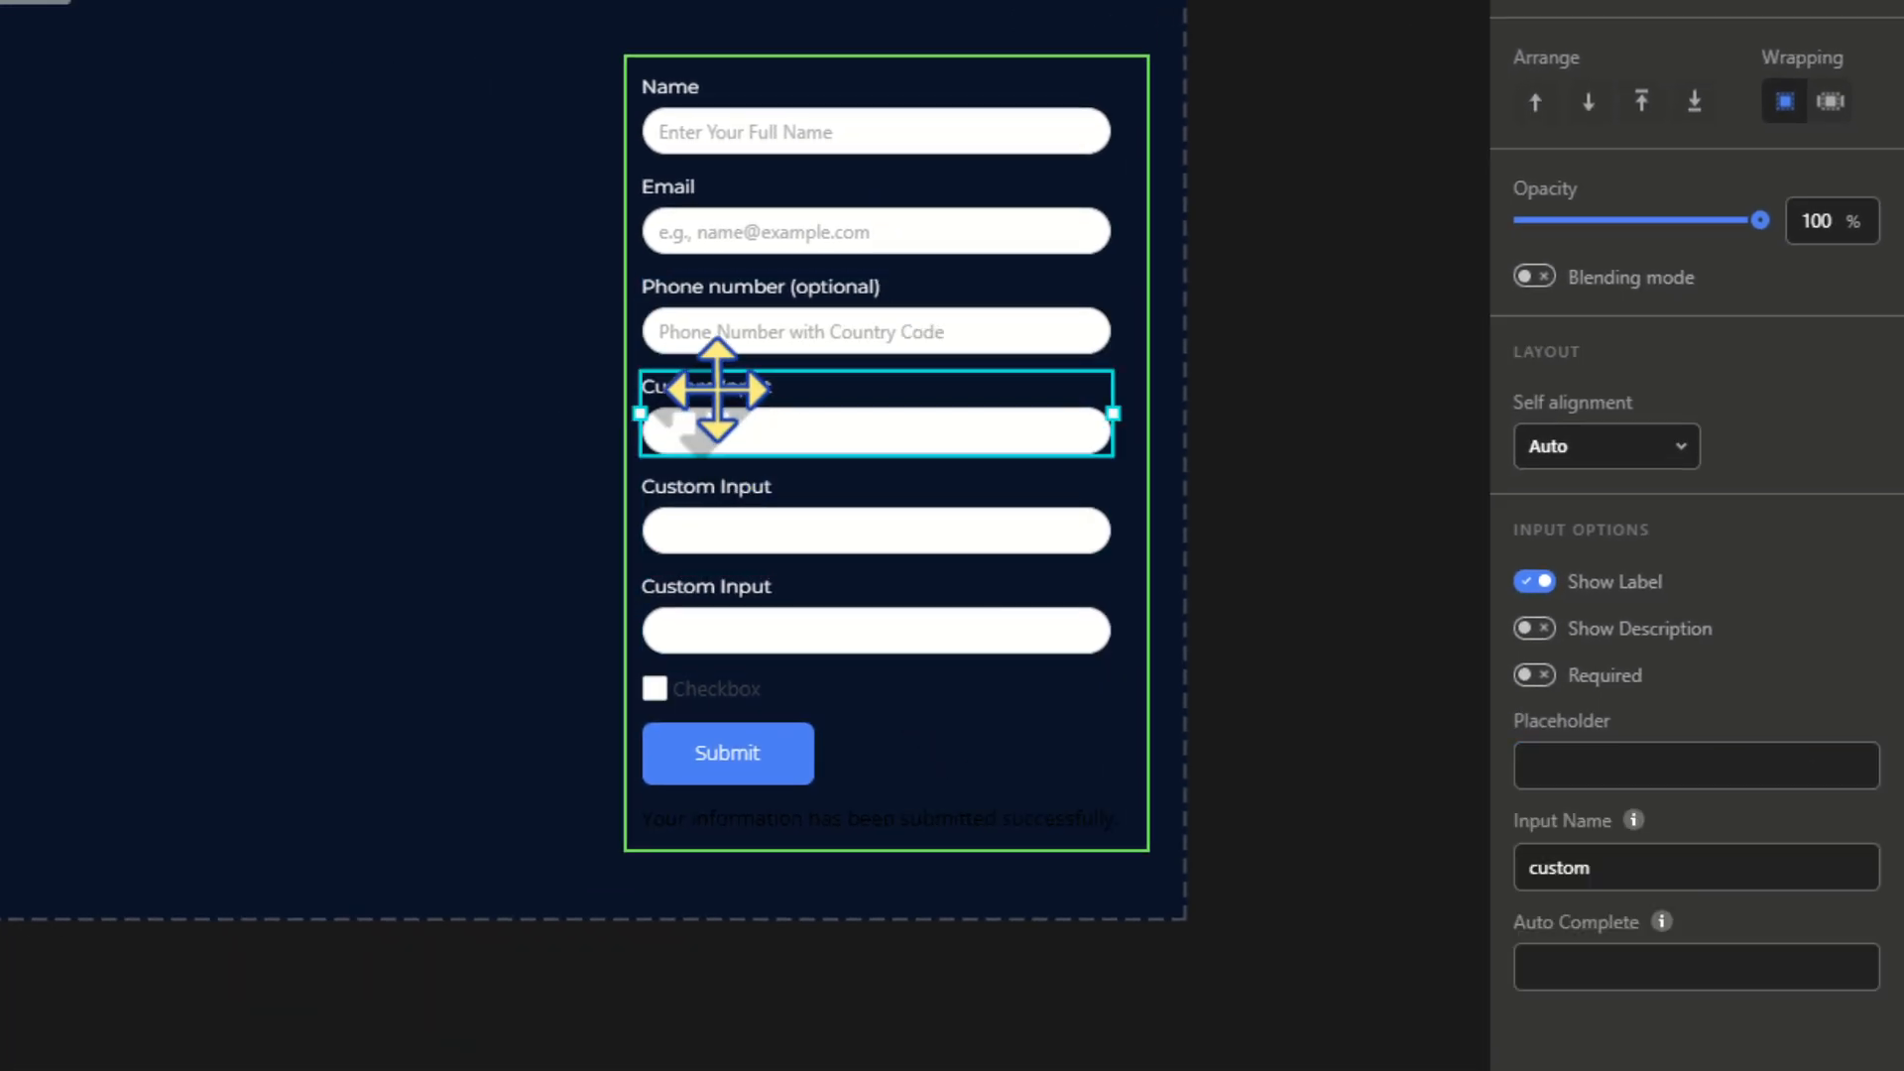
{"action": "double_click", "coordinate": [746, 387]}
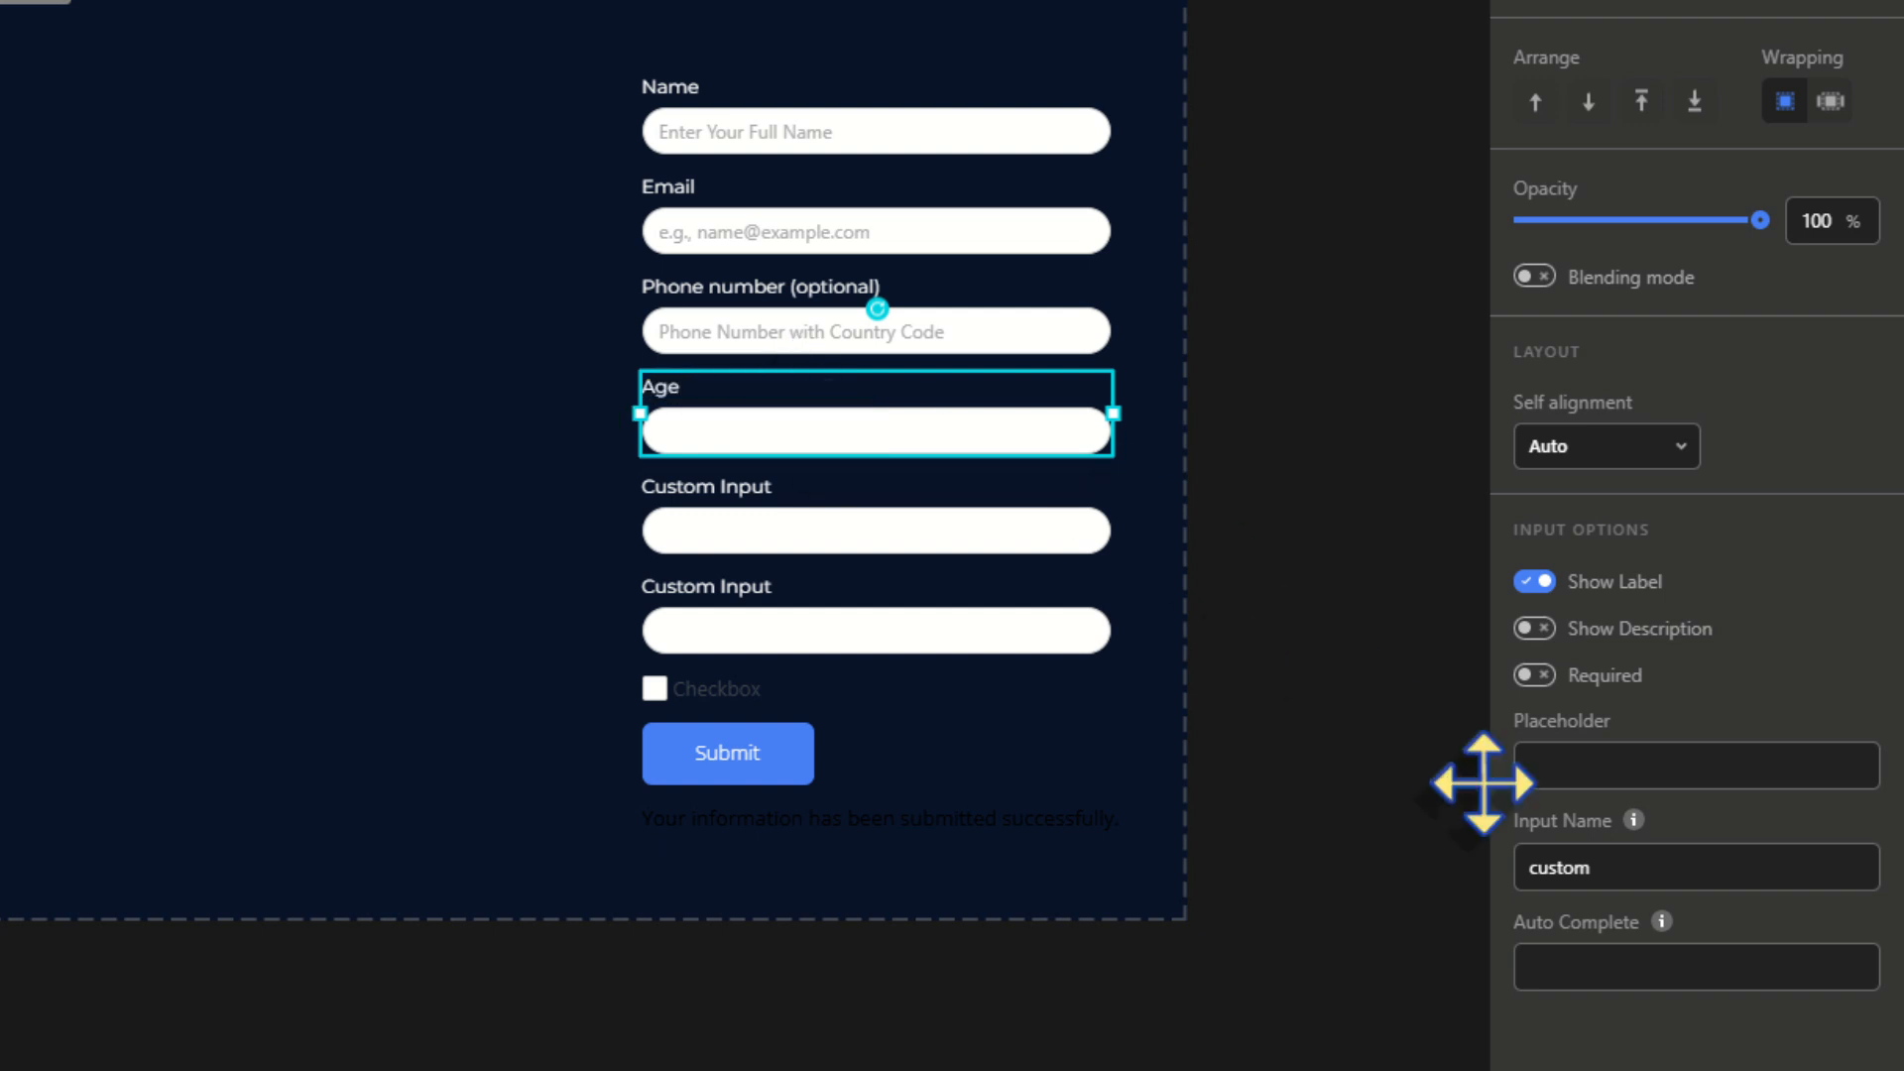
{"action": "left_click", "coordinate": [1536, 674]}
{"action": "left_click", "coordinate": [1556, 770]}
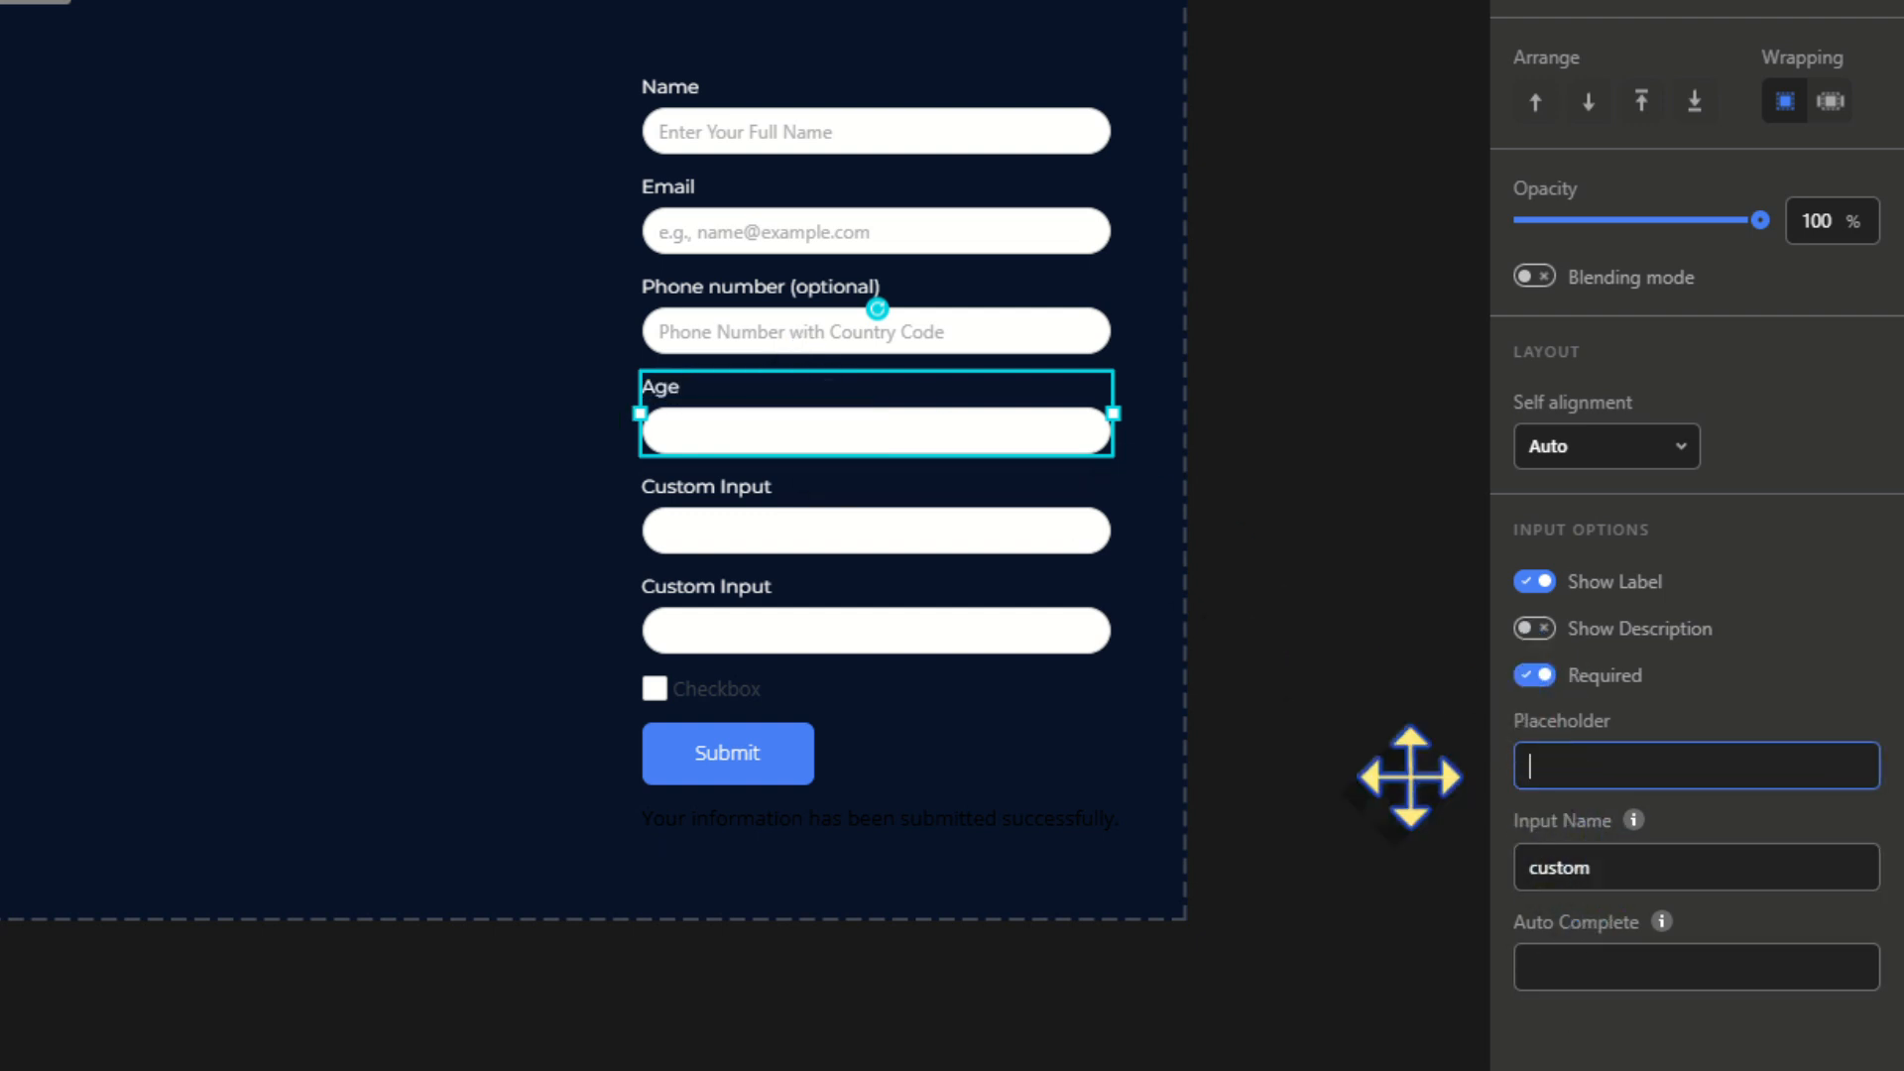
{"action": "triple_click", "coordinate": [776, 485]}
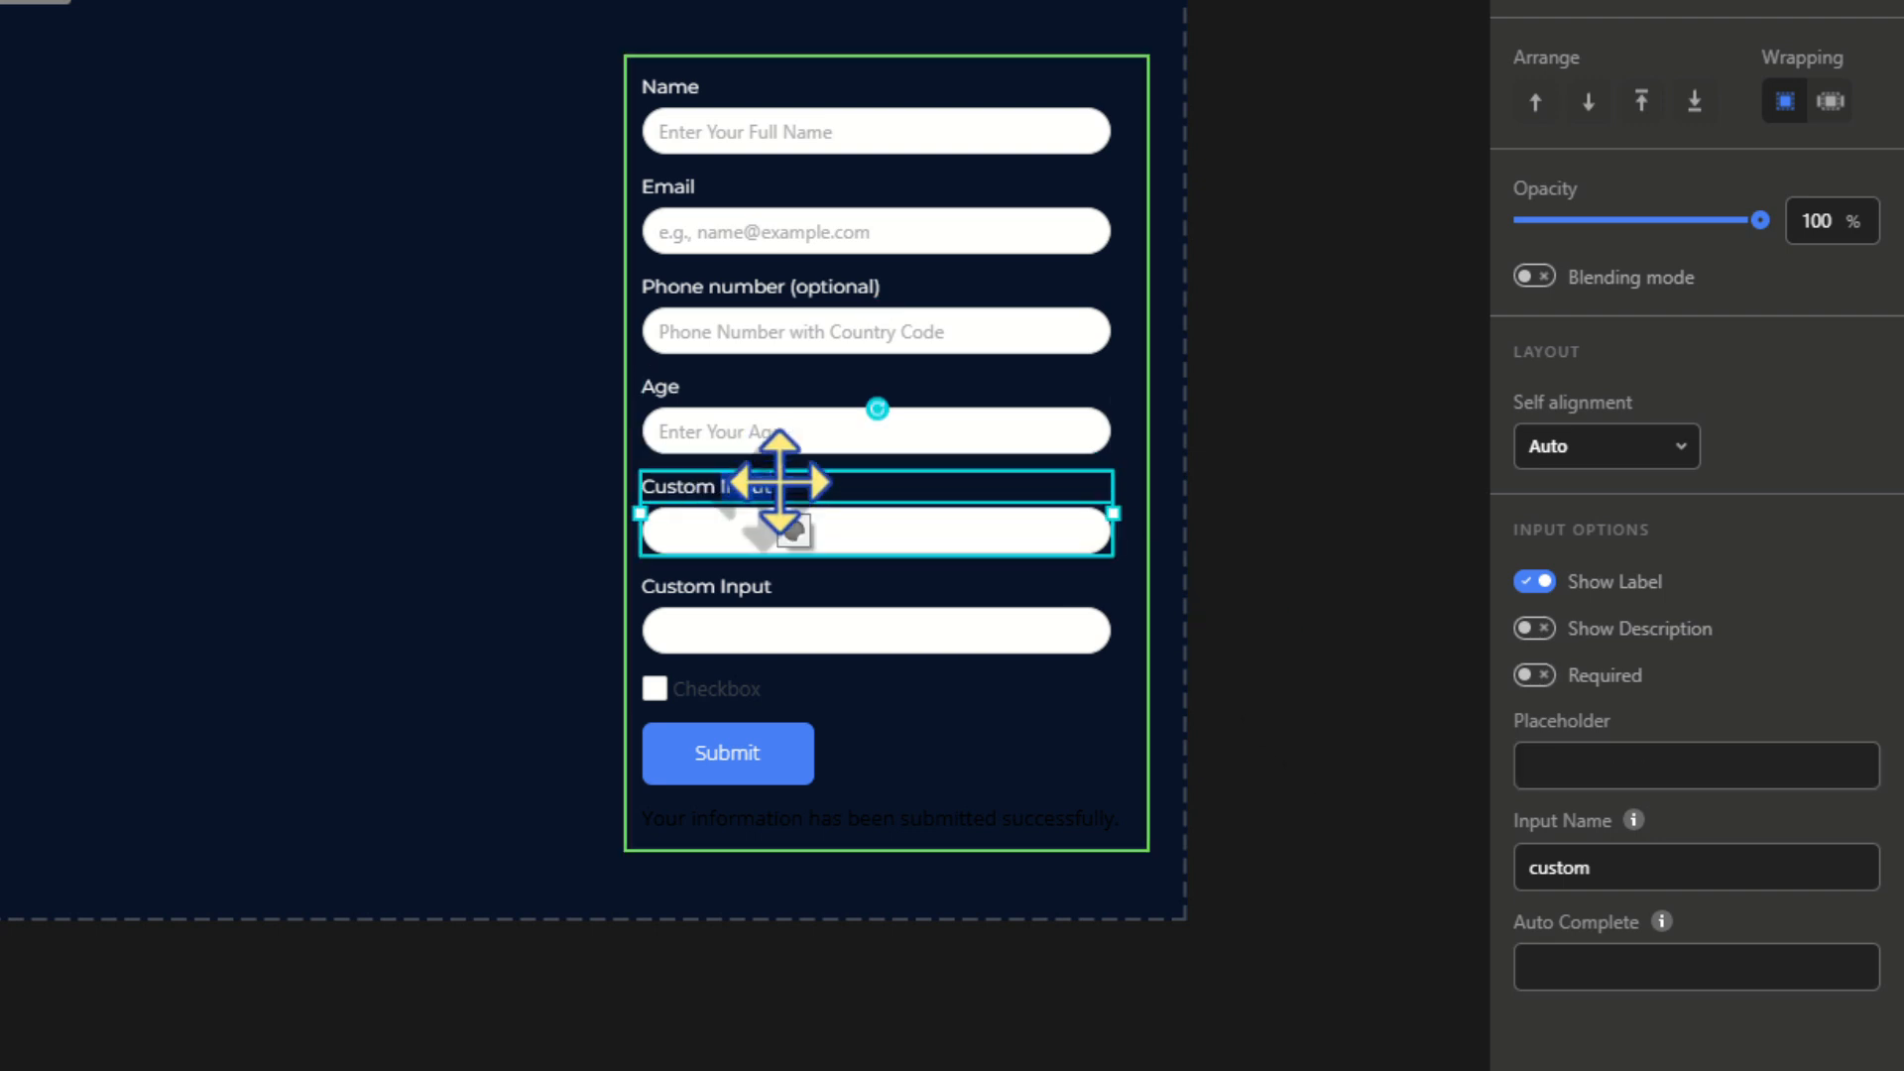
{"action": "type", "text": "Weight"}
{"action": "left_click", "coordinate": [1535, 674]}
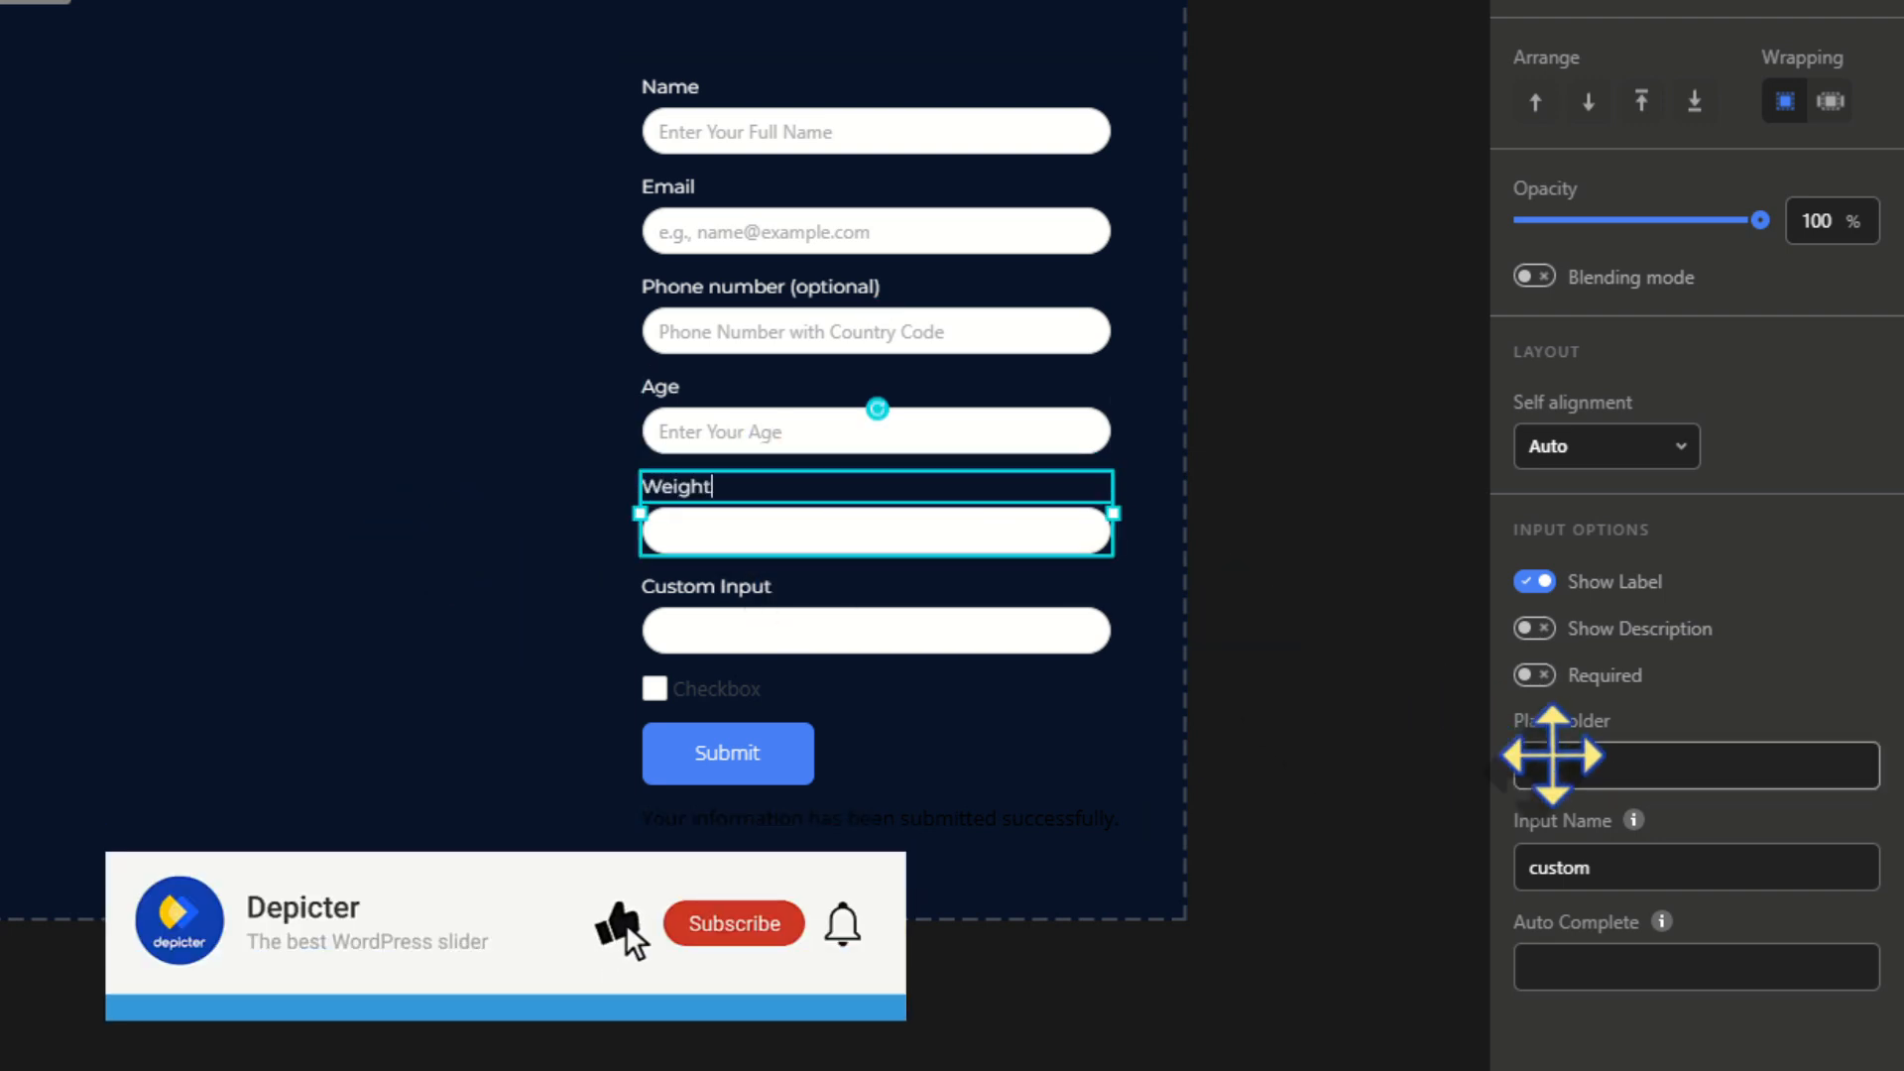
{"action": "left_click", "coordinate": [1581, 770]}
{"action": "type", "text": "Weight in"}
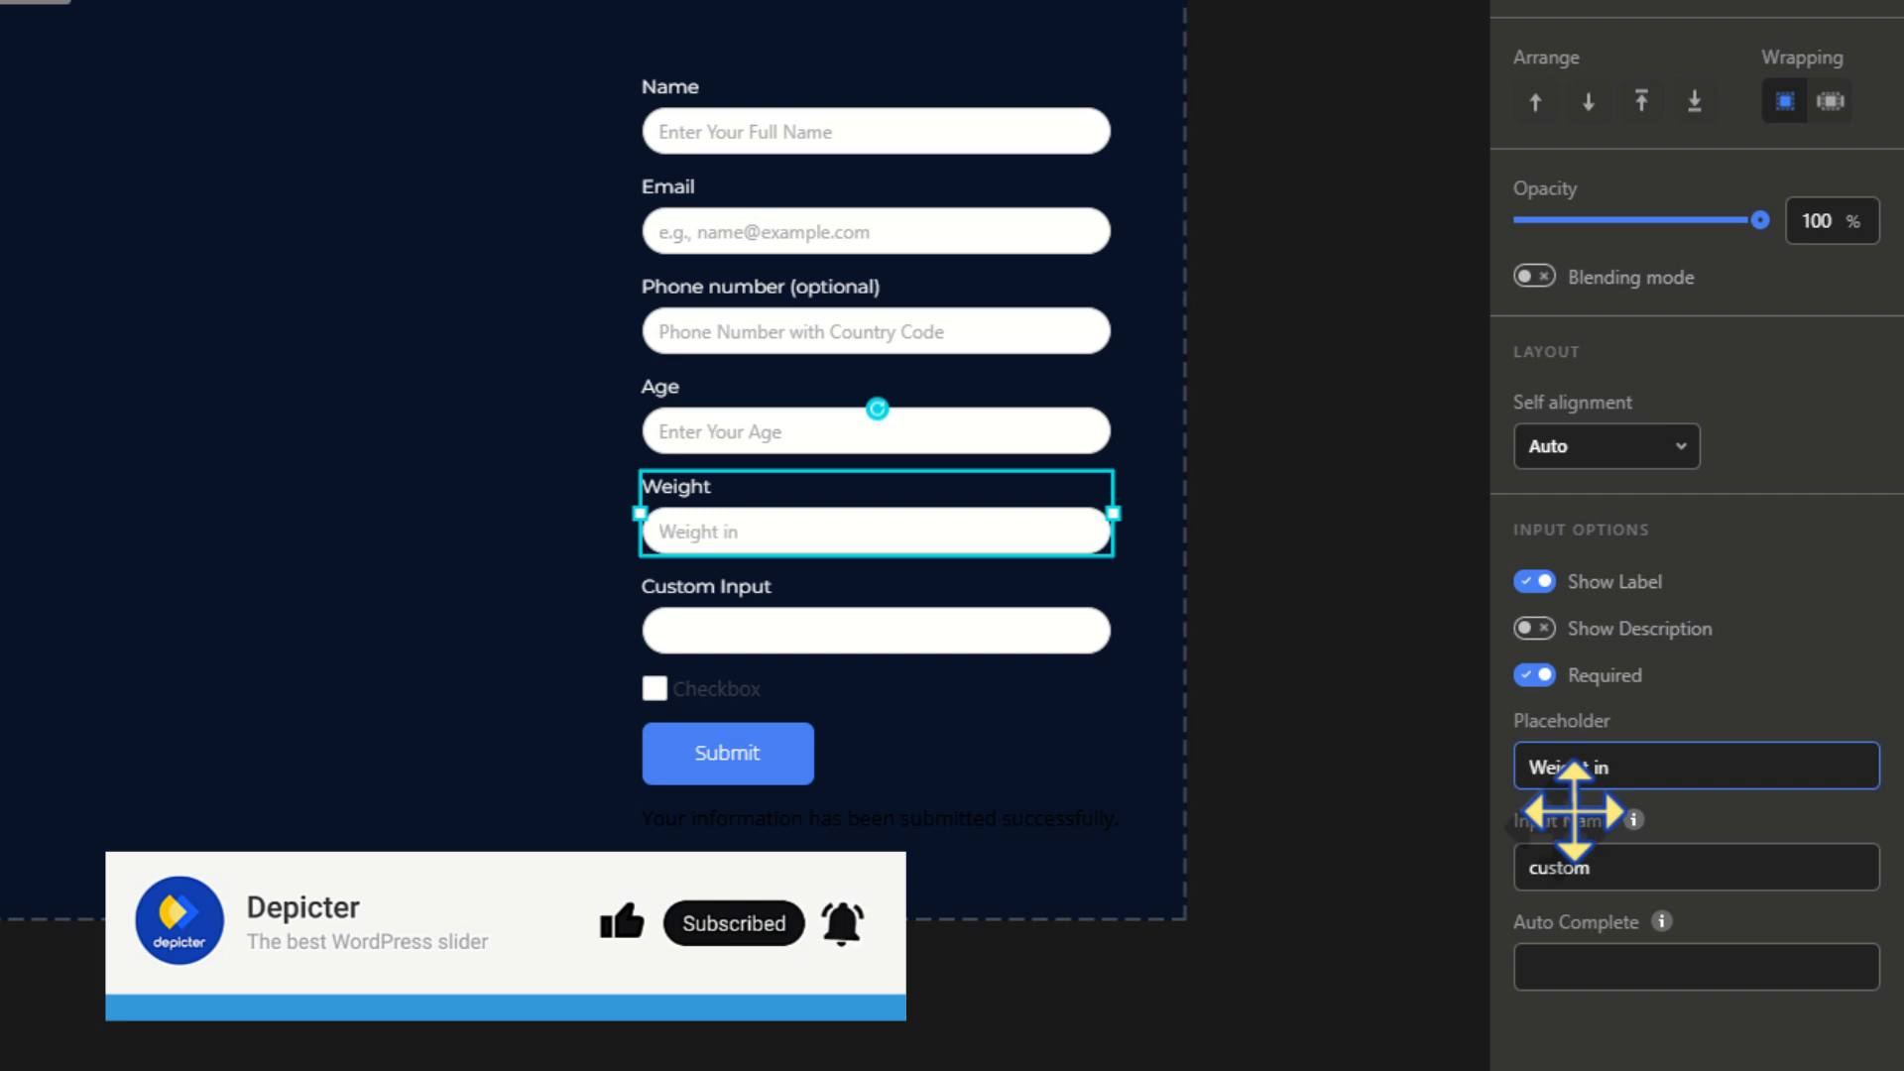
{"action": "type", "text": " kg"}
Rename the last custom input to Height, required, with placeholder 'Height in cm'
{"action": "left_click", "coordinate": [675, 593]}
{"action": "triple_click", "coordinate": [706, 591]}
{"action": "type", "text": "Height"}
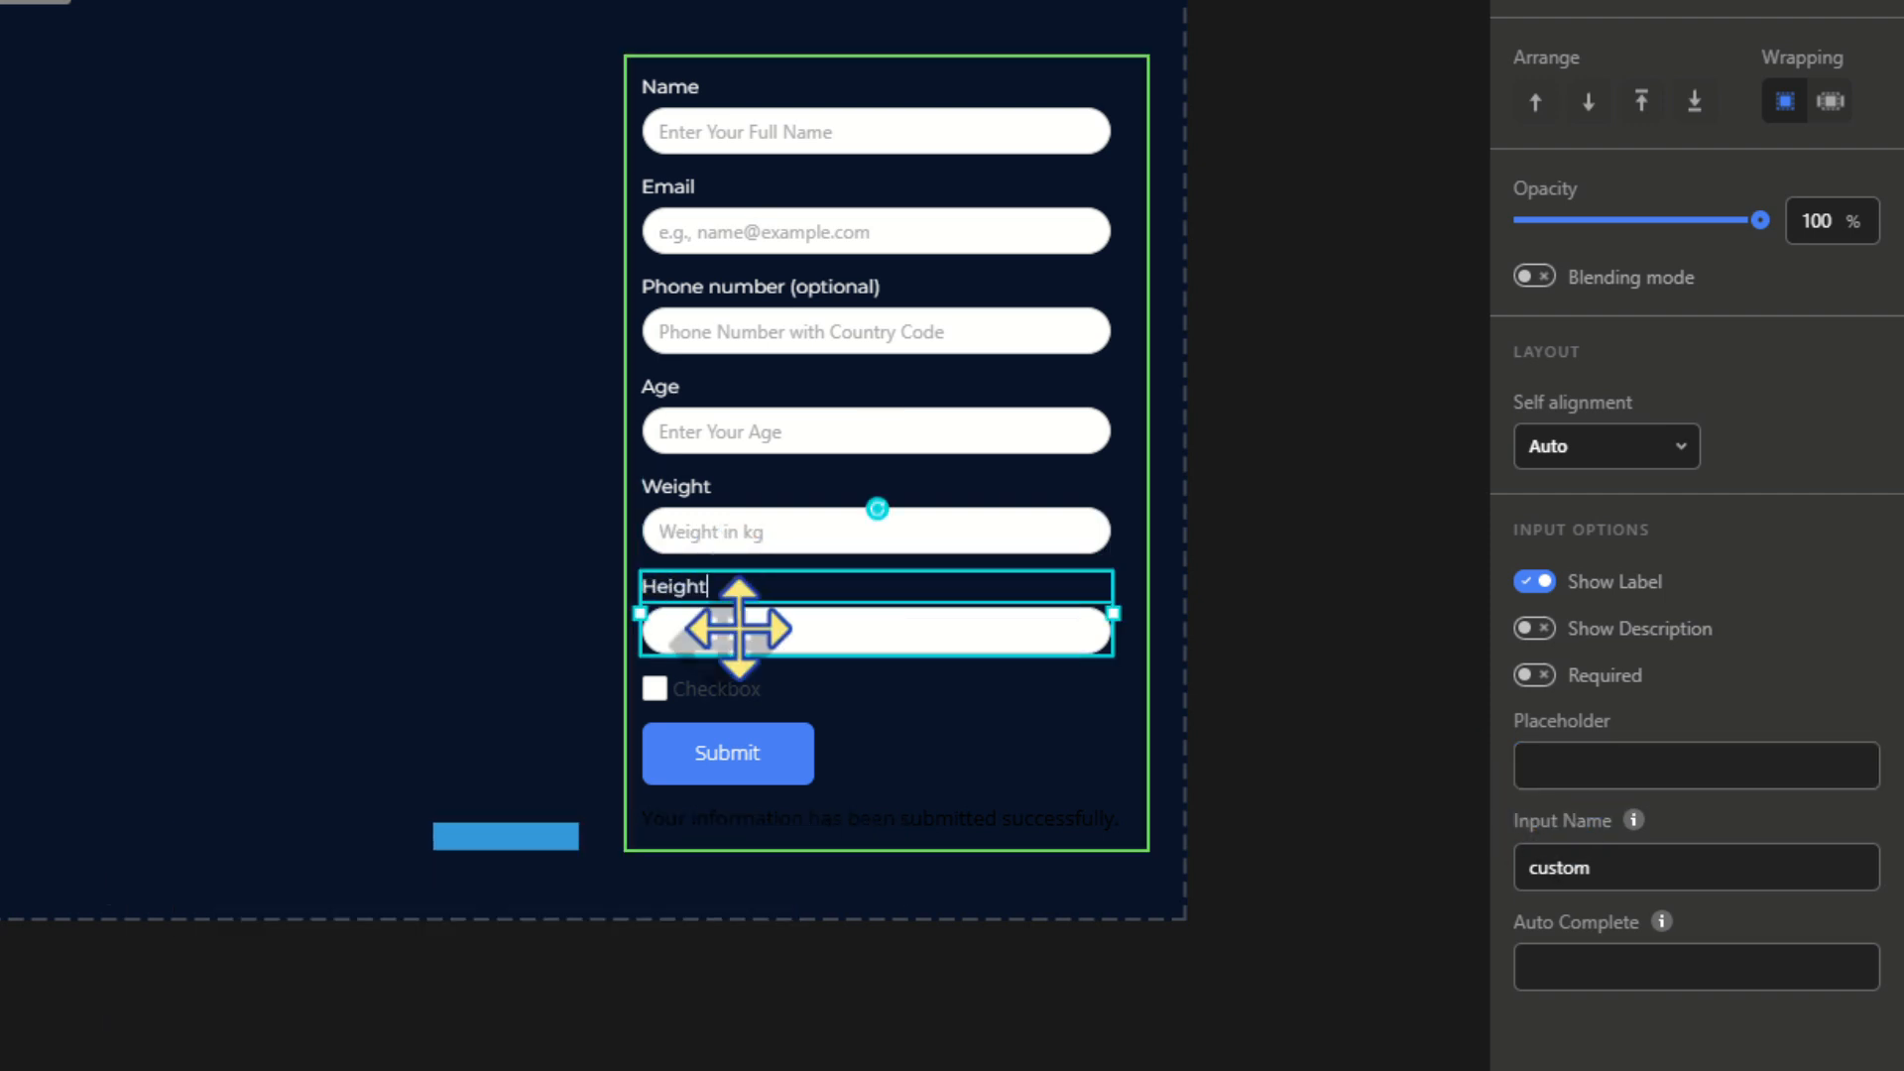
{"action": "left_click", "coordinate": [1527, 769]}
{"action": "left_click", "coordinate": [1536, 674]}
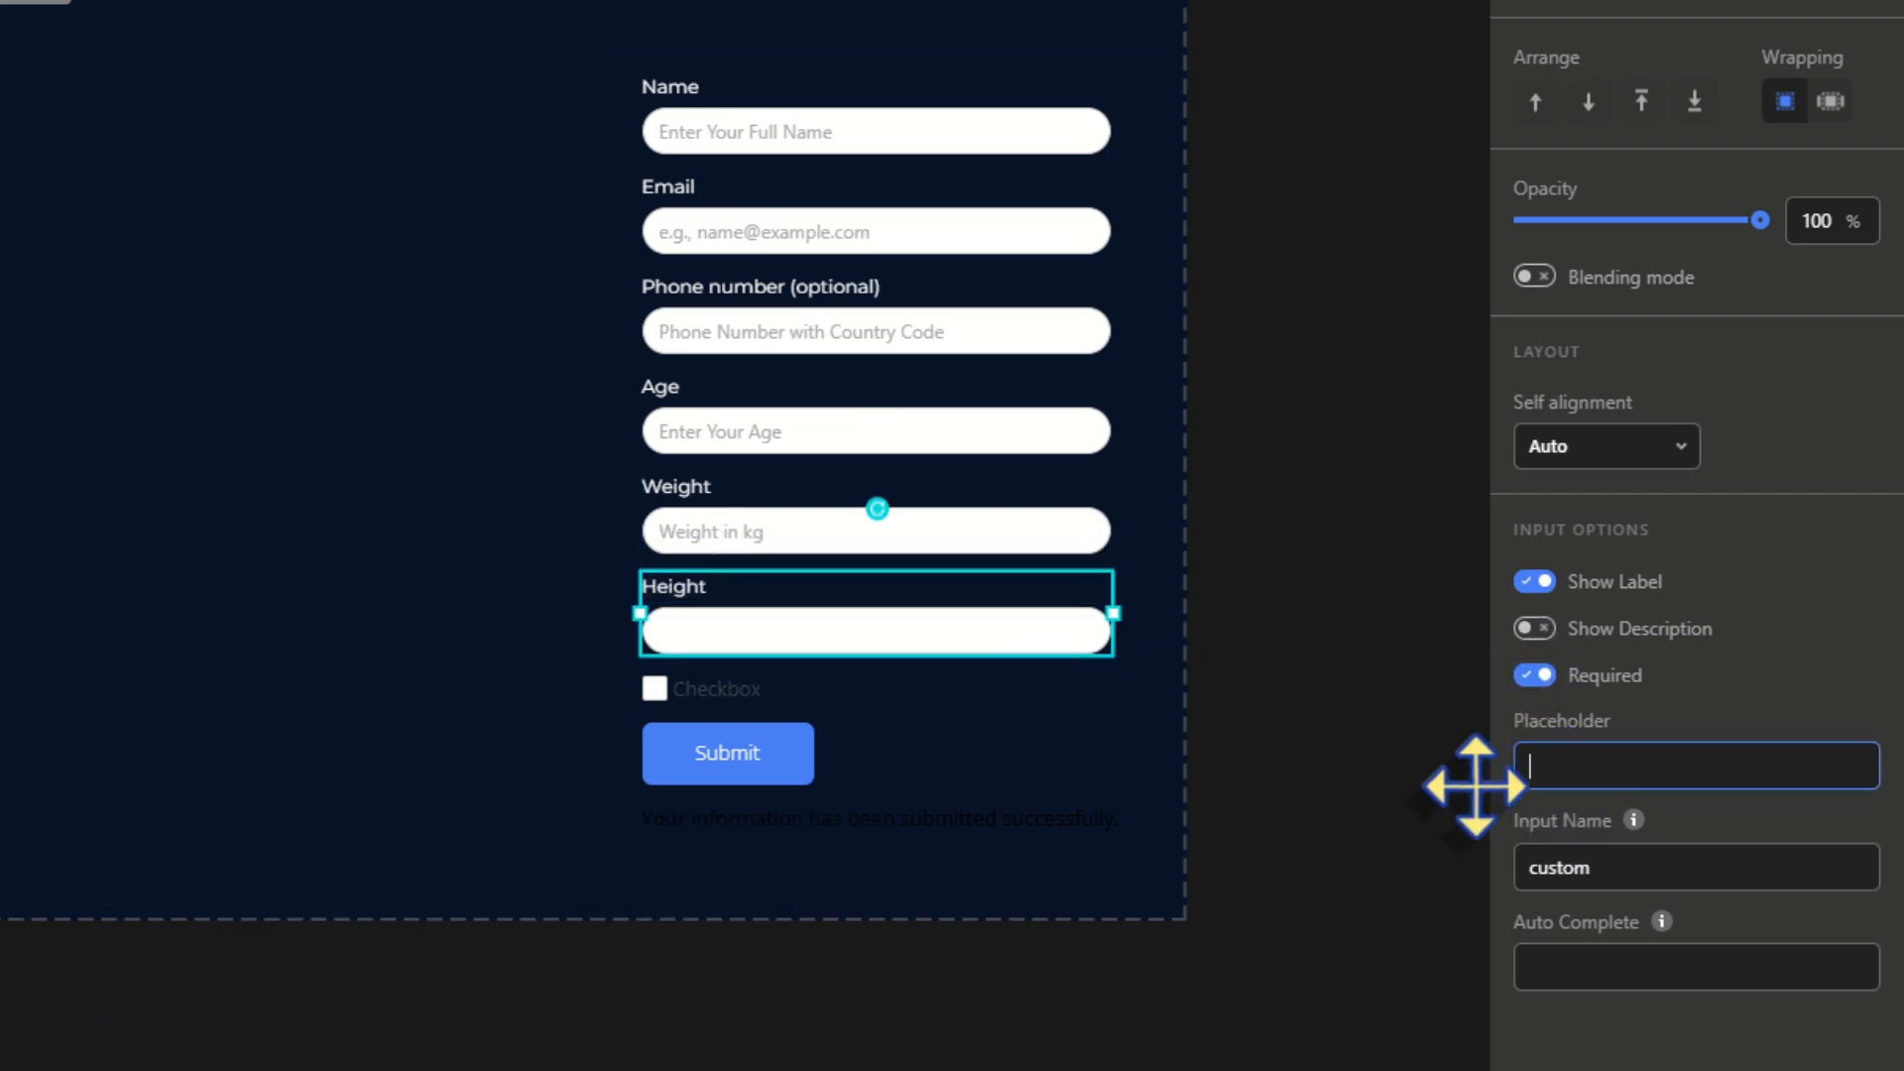
{"action": "type", "text": "Height in cm"}
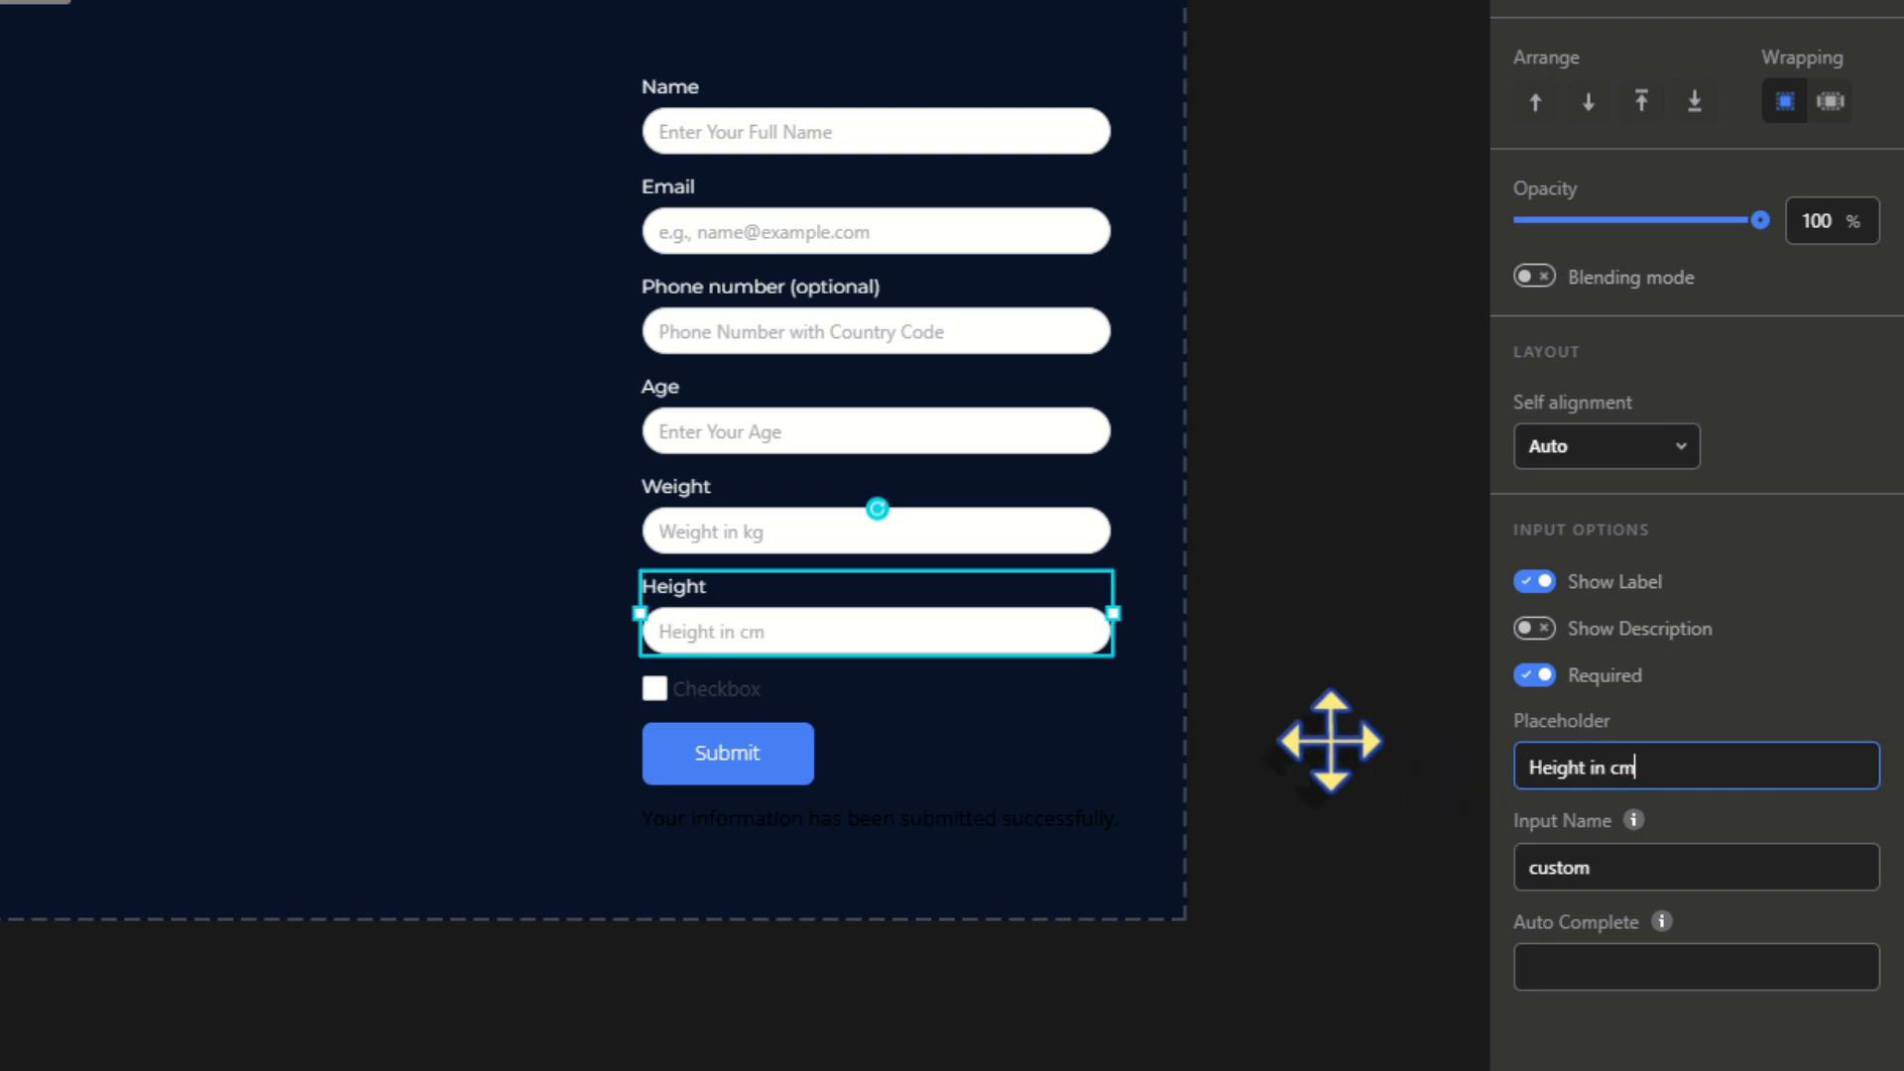
{"action": "left_click", "coordinate": [814, 692]}
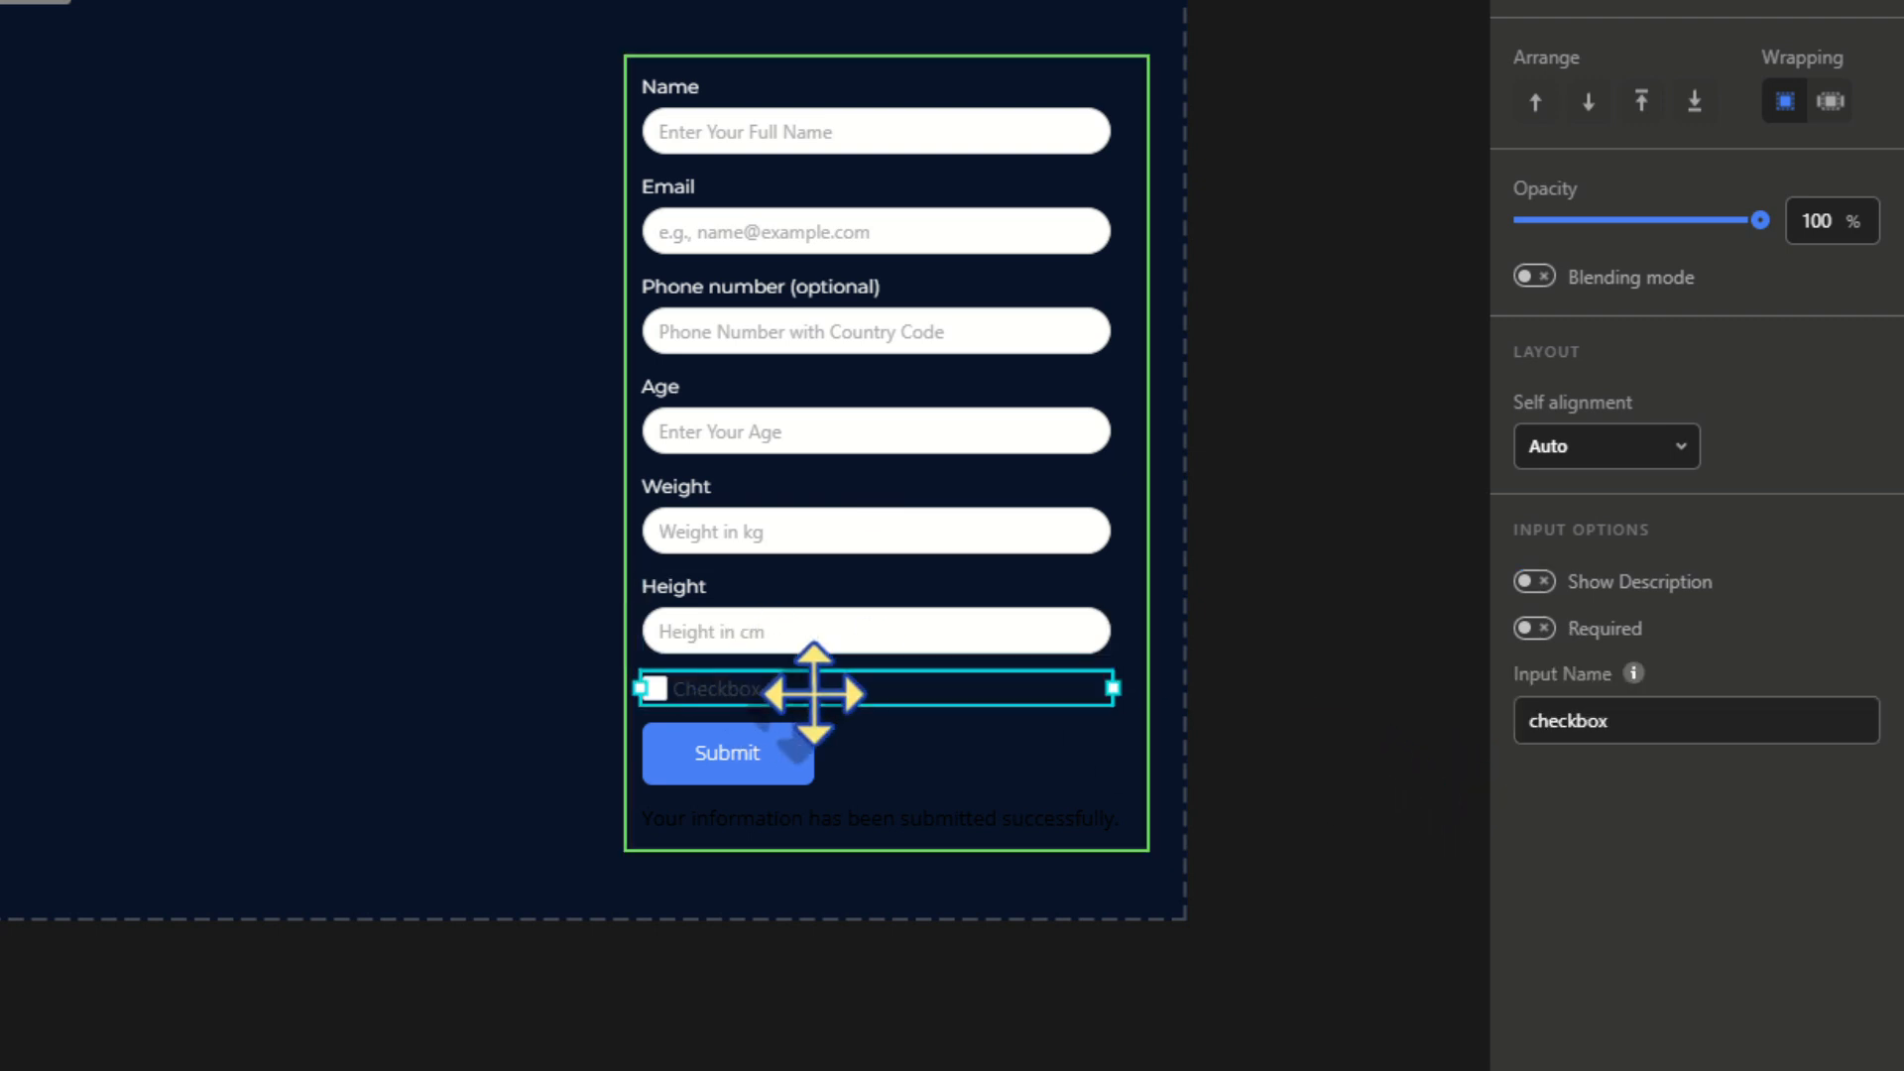
Relabel the checkbox 'I AM VEGETERIAN' and show the description 'we'll exclude meat from your diet plan'
{"action": "double_click", "coordinate": [813, 692]}
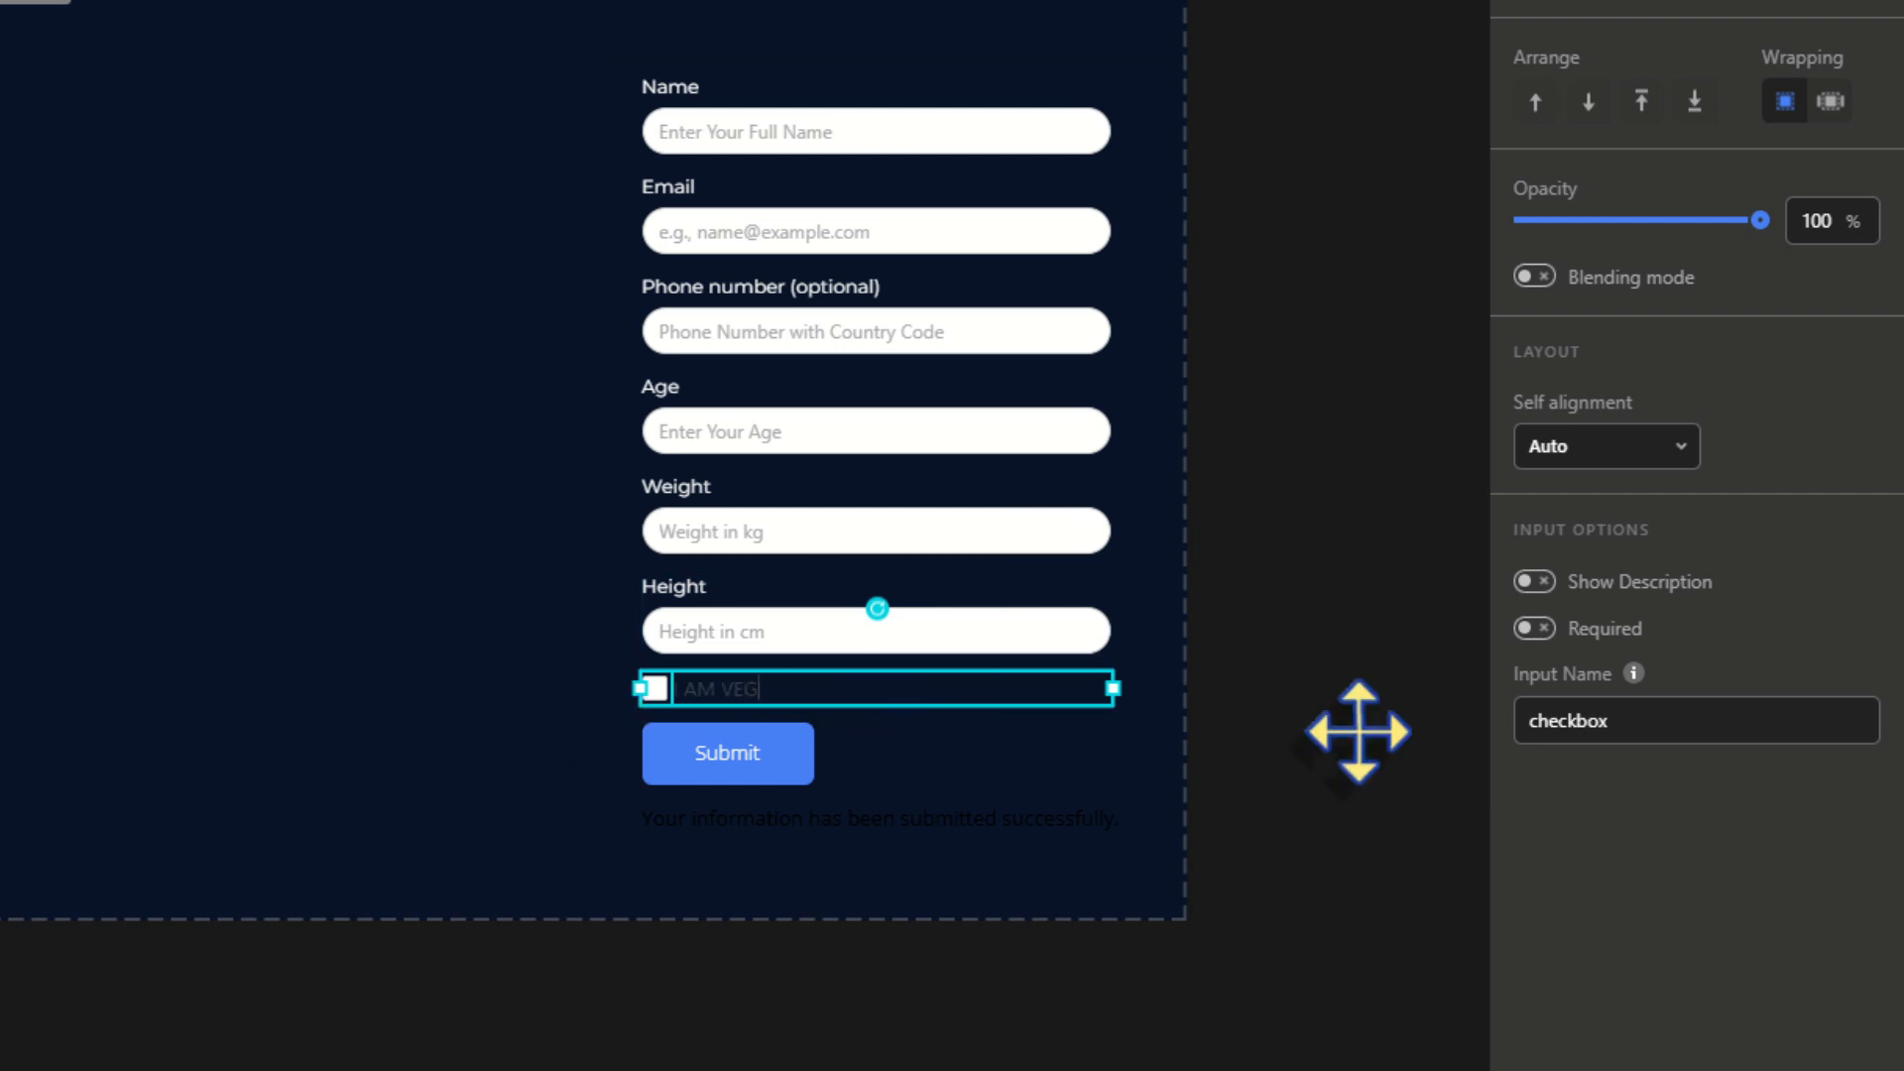
{"action": "left_click", "coordinate": [1535, 581]}
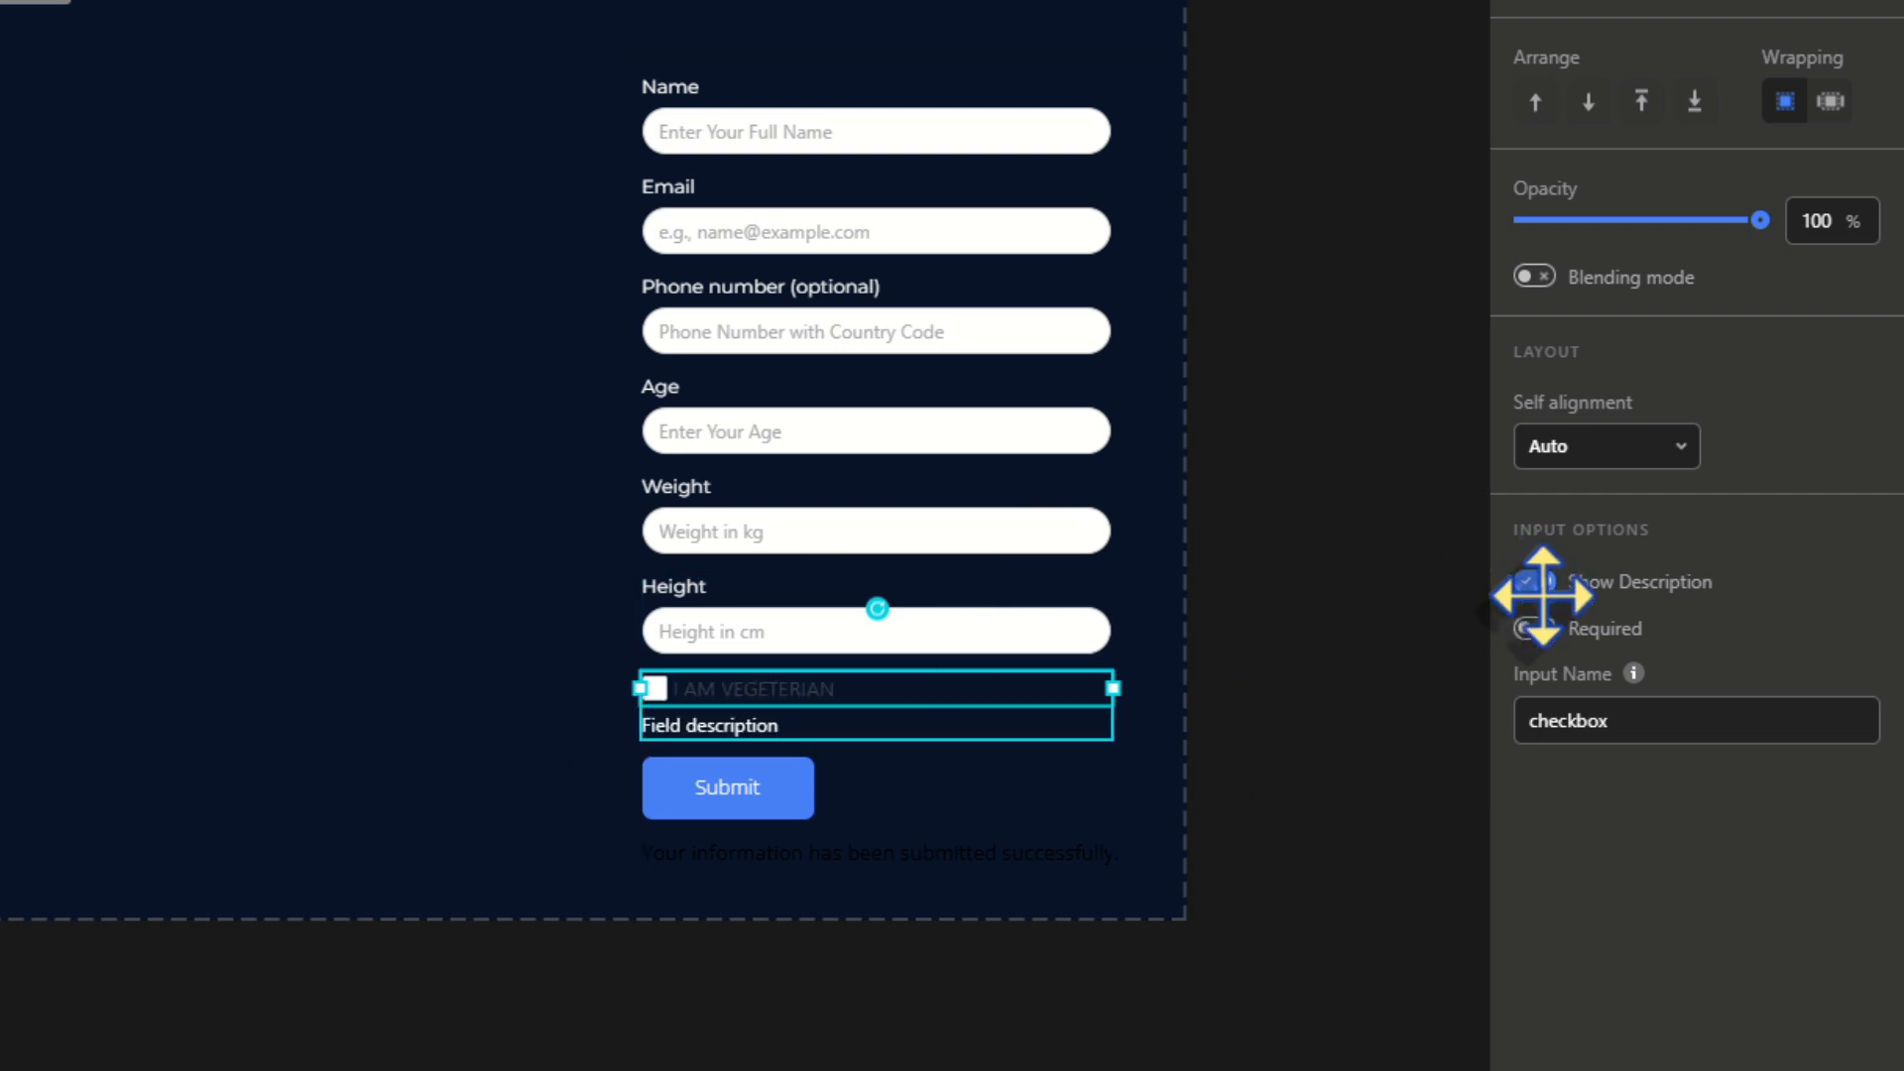
{"action": "double_click", "coordinate": [731, 722]}
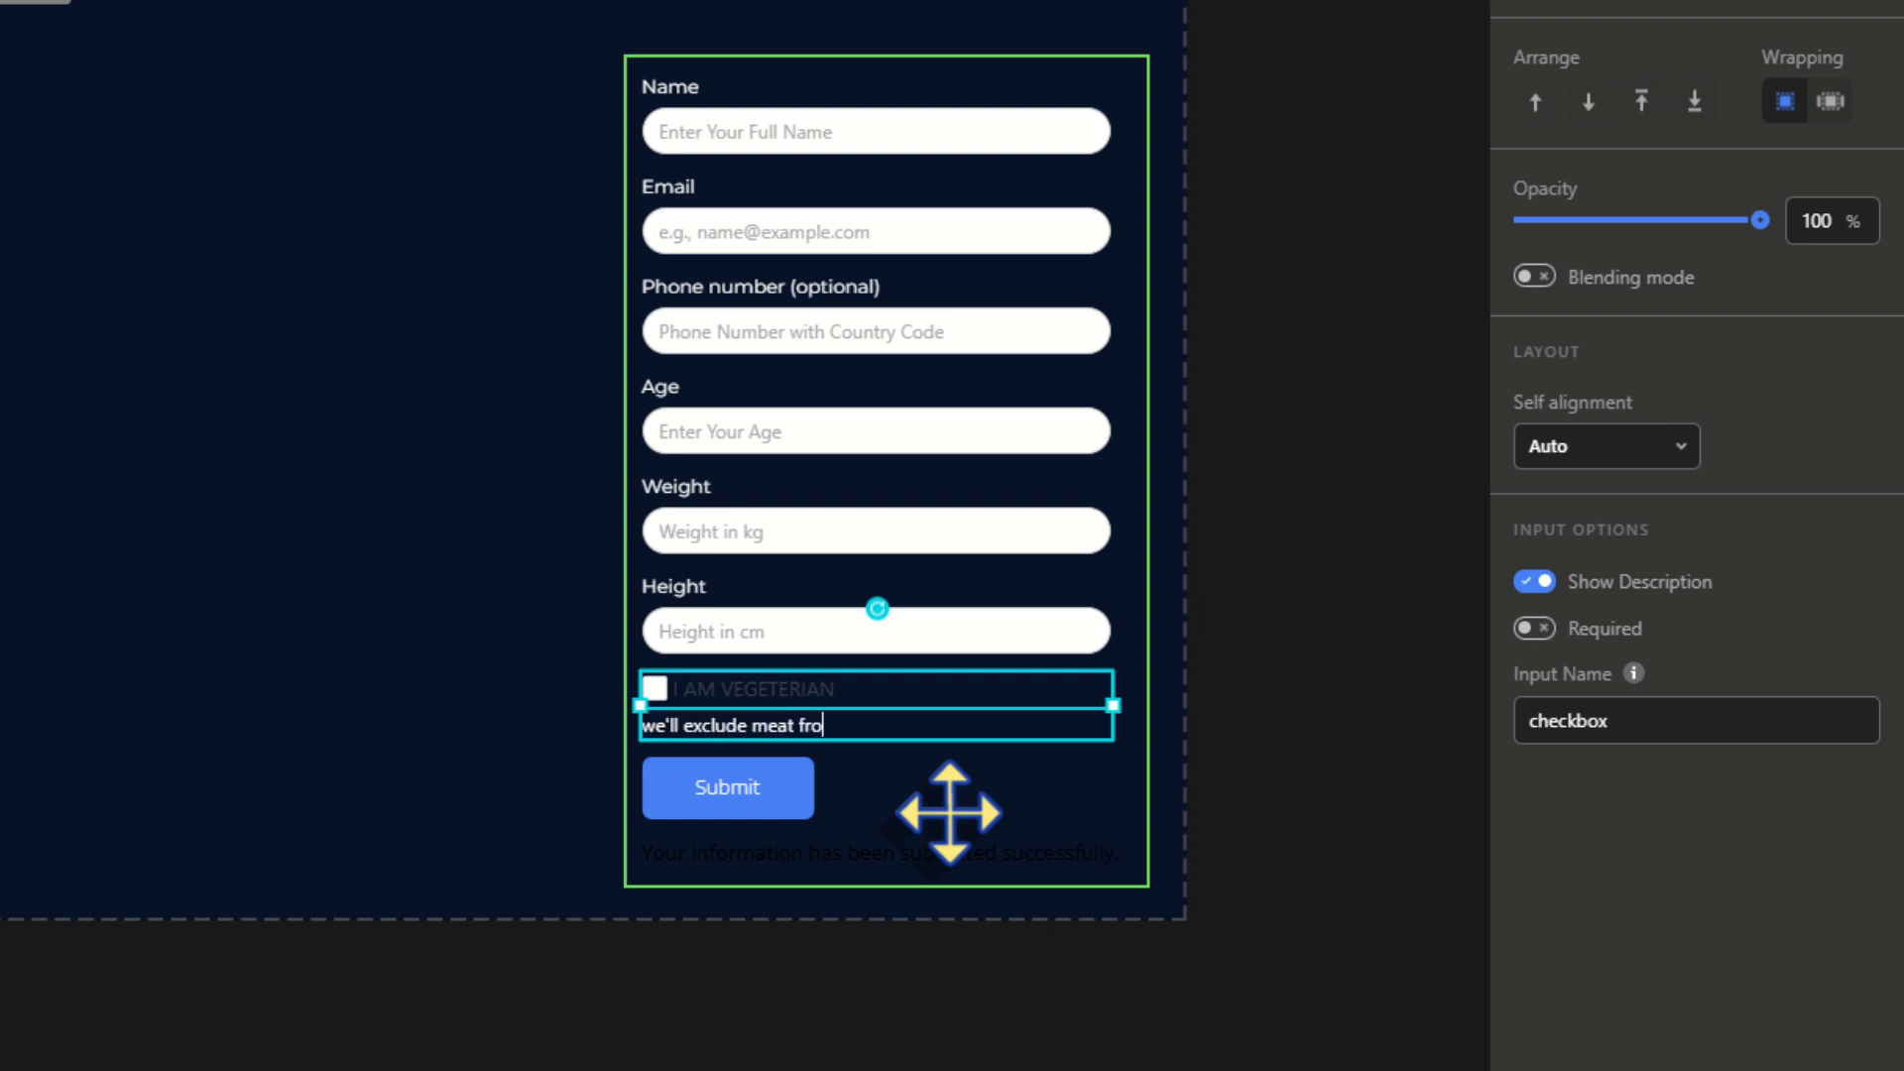
{"action": "type", "text": "your diet plan"}
{"action": "left_click", "coordinate": [725, 794]}
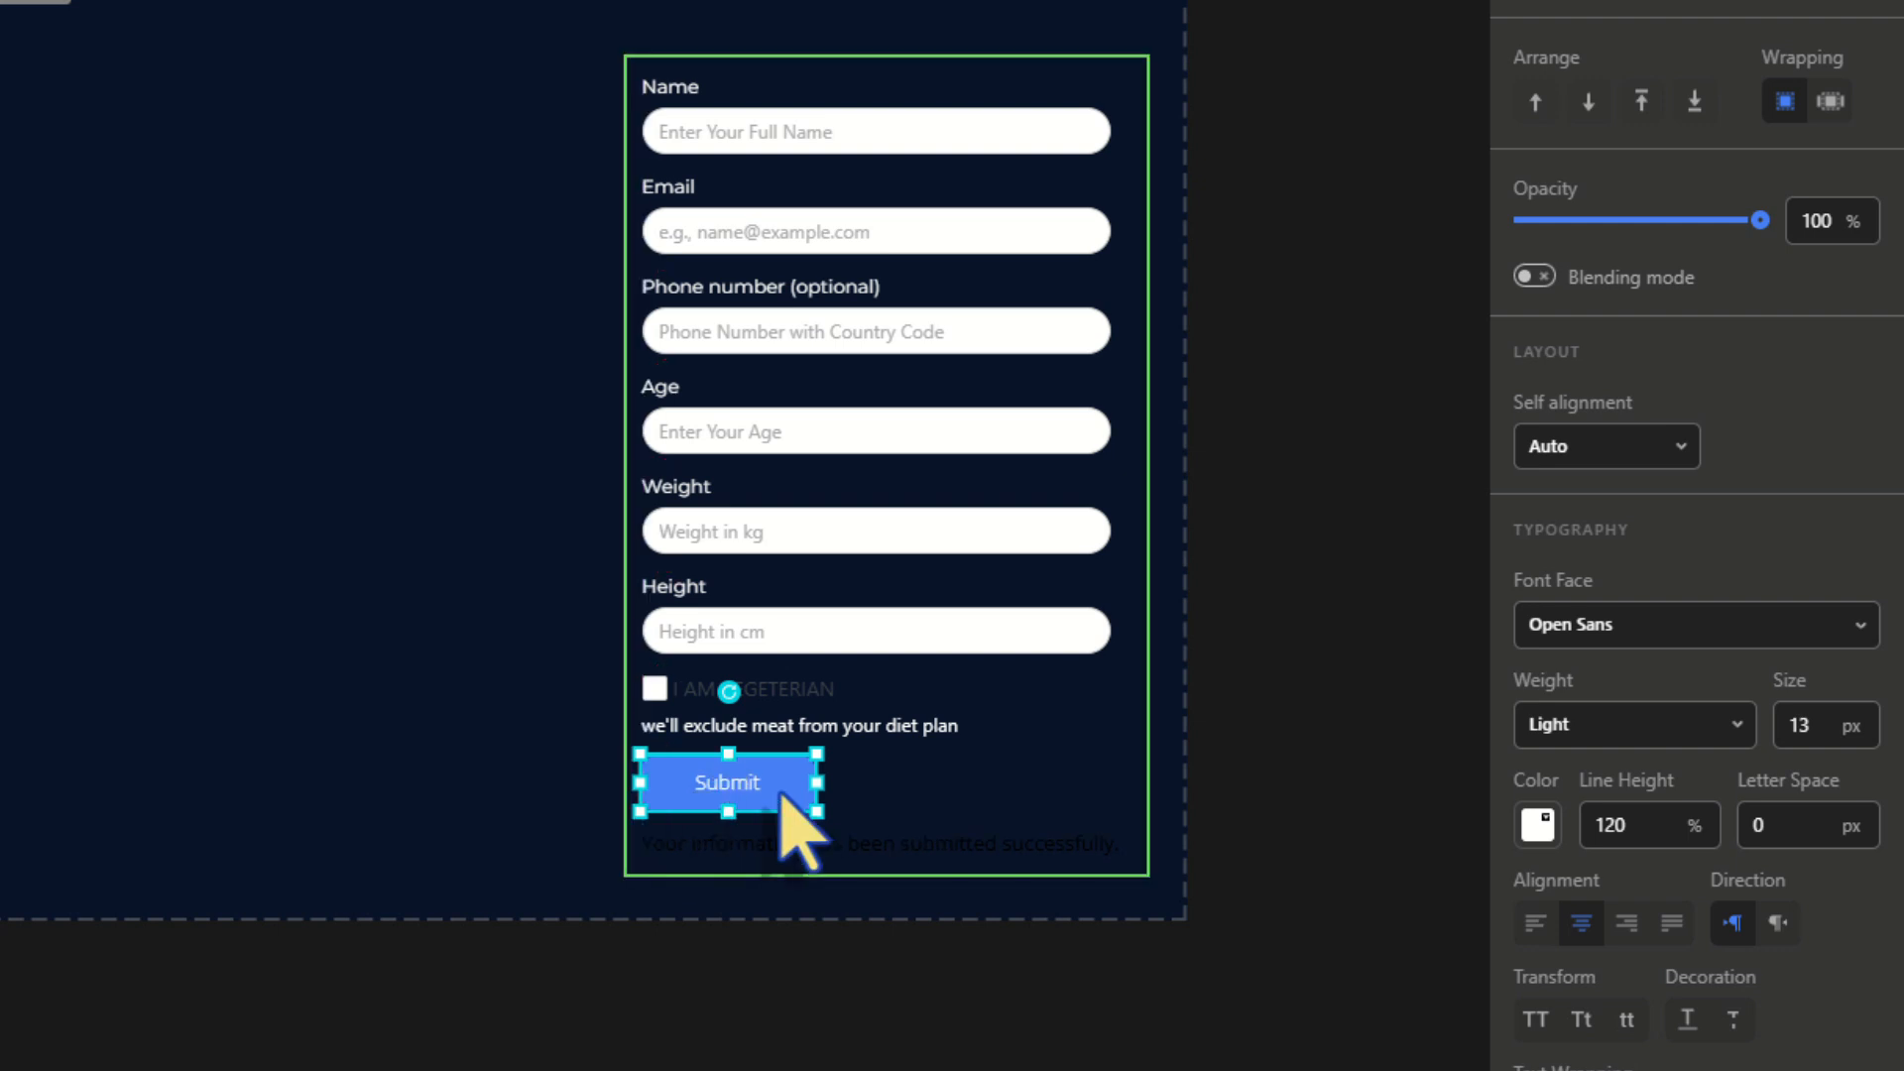
Style Submit with black Semi Bold Montserrat text, #00cc99 background and 20 px corner radius
{"action": "left_click", "coordinate": [1686, 624]}
{"action": "left_click", "coordinate": [1580, 746]}
{"action": "left_click", "coordinate": [1587, 725]}
{"action": "left_click", "coordinate": [1549, 964]}
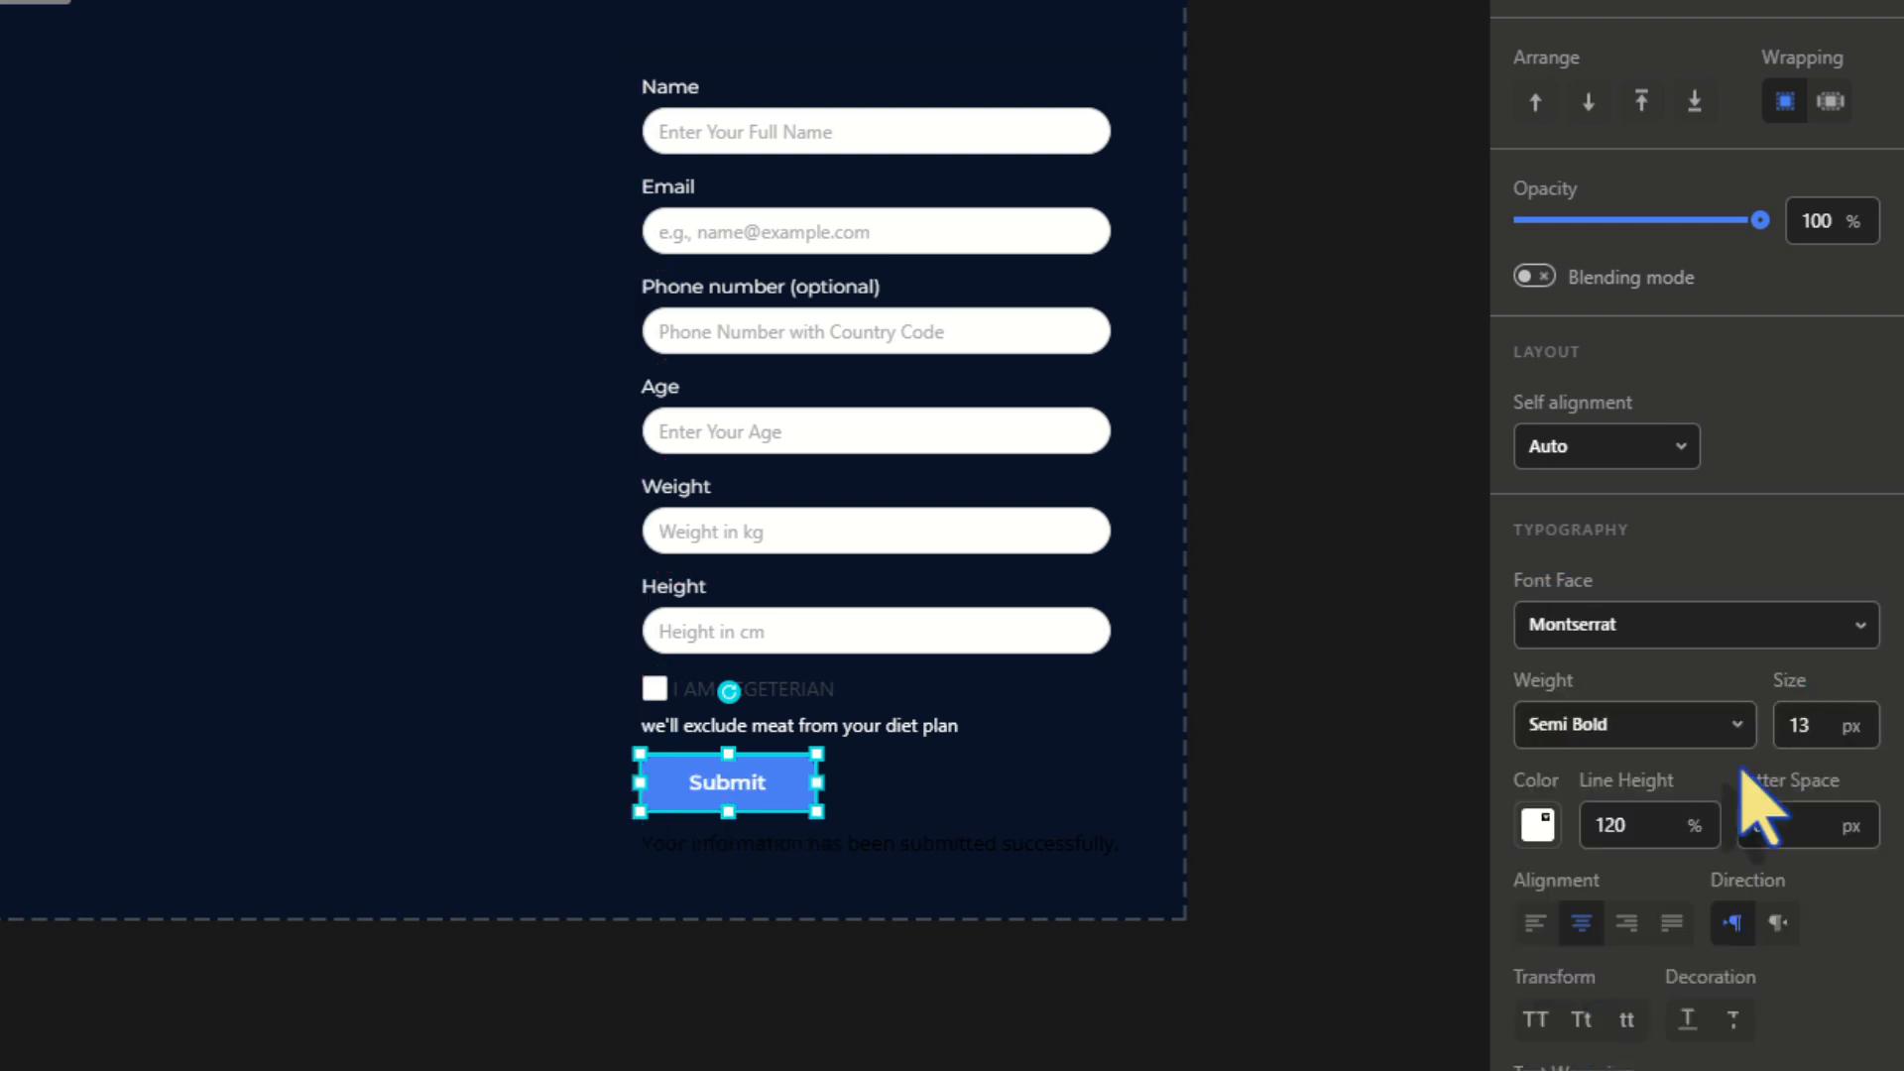
{"action": "left_click", "coordinate": [1538, 826]}
{"action": "scroll", "coordinate": [1643, 870], "scroll_direction": "down", "scroll_amount": 6}
{"action": "left_click", "coordinate": [1539, 657]}
{"action": "double_click", "coordinate": [1549, 380]}
{"action": "type", "text": "00cc99"}
{"action": "double_click", "coordinate": [1567, 857]}
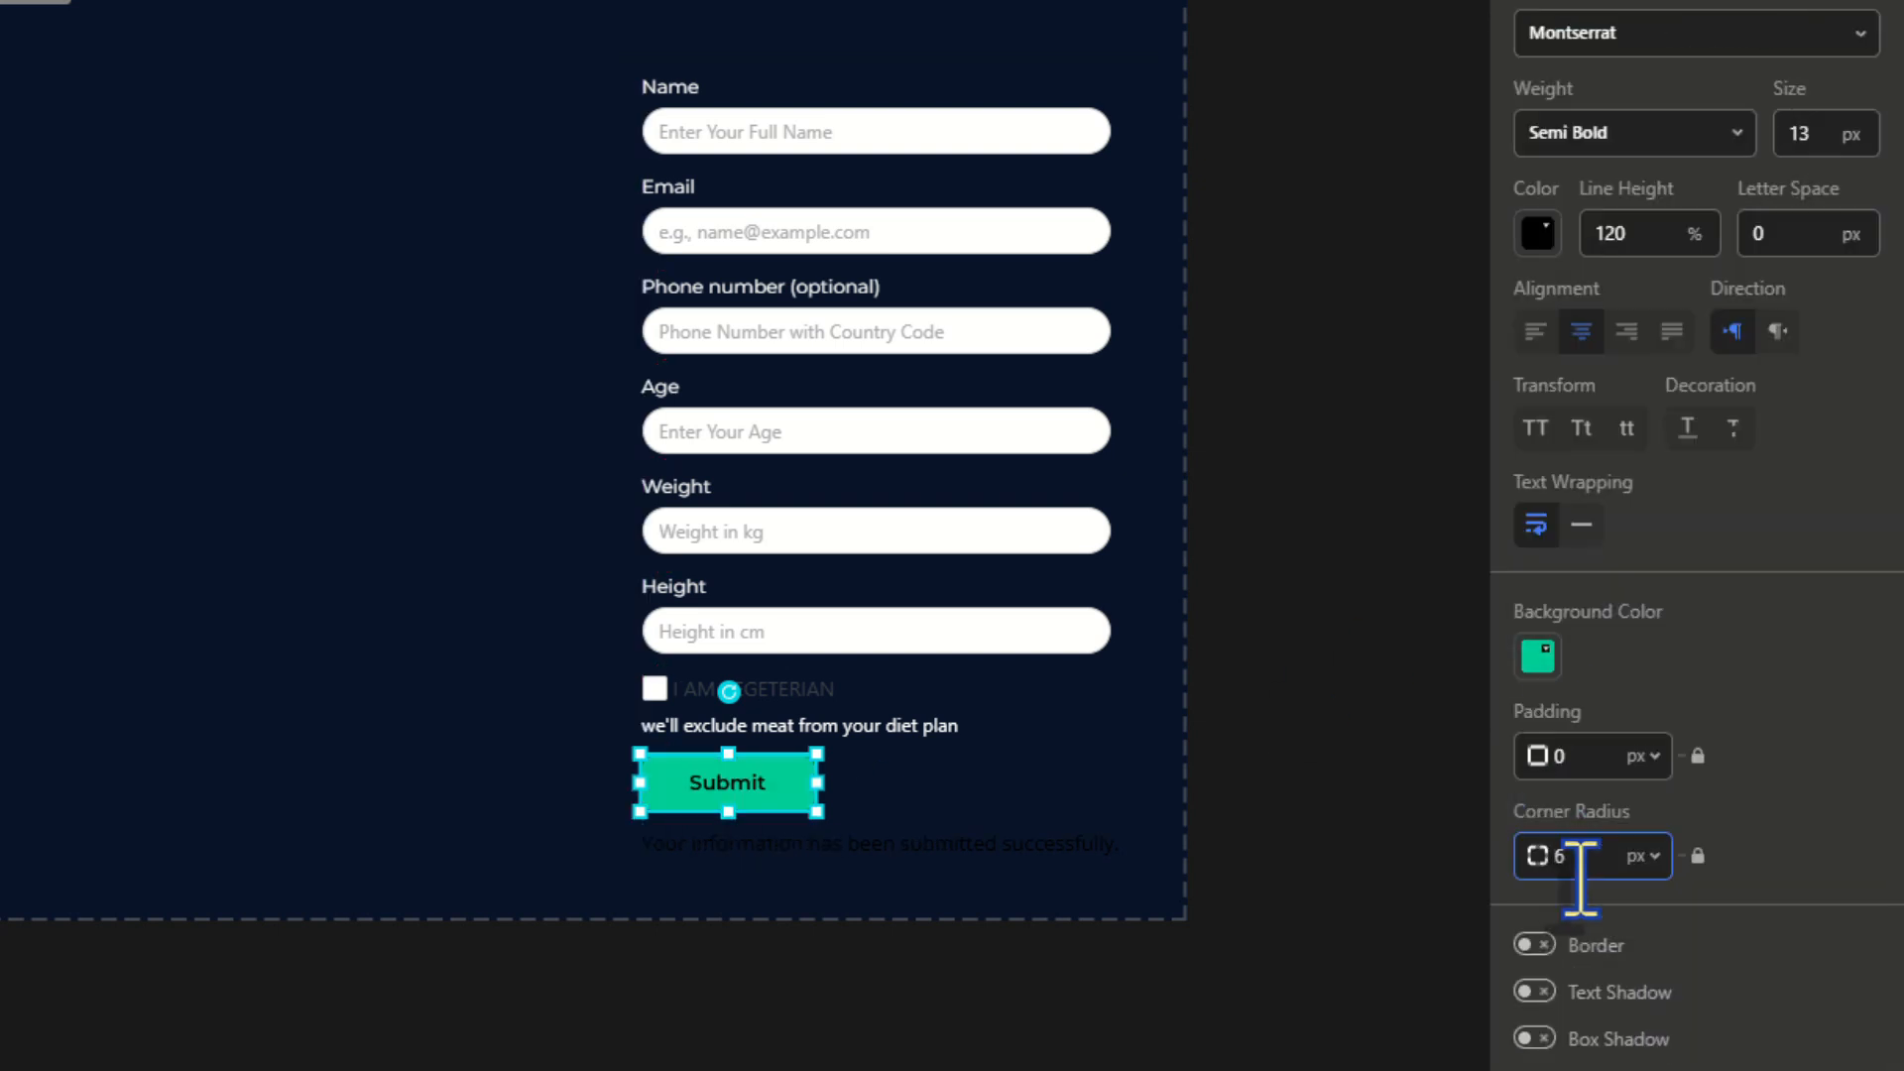
{"action": "type", "text": "20"}
{"action": "left_click", "coordinate": [1772, 846]}
Set the success message to white 14 px Montserrat, saying the personalized plan arrives by email soon
{"action": "left_click", "coordinate": [870, 851]}
{"action": "left_click", "coordinate": [1635, 243]}
{"action": "left_click", "coordinate": [1593, 364]}
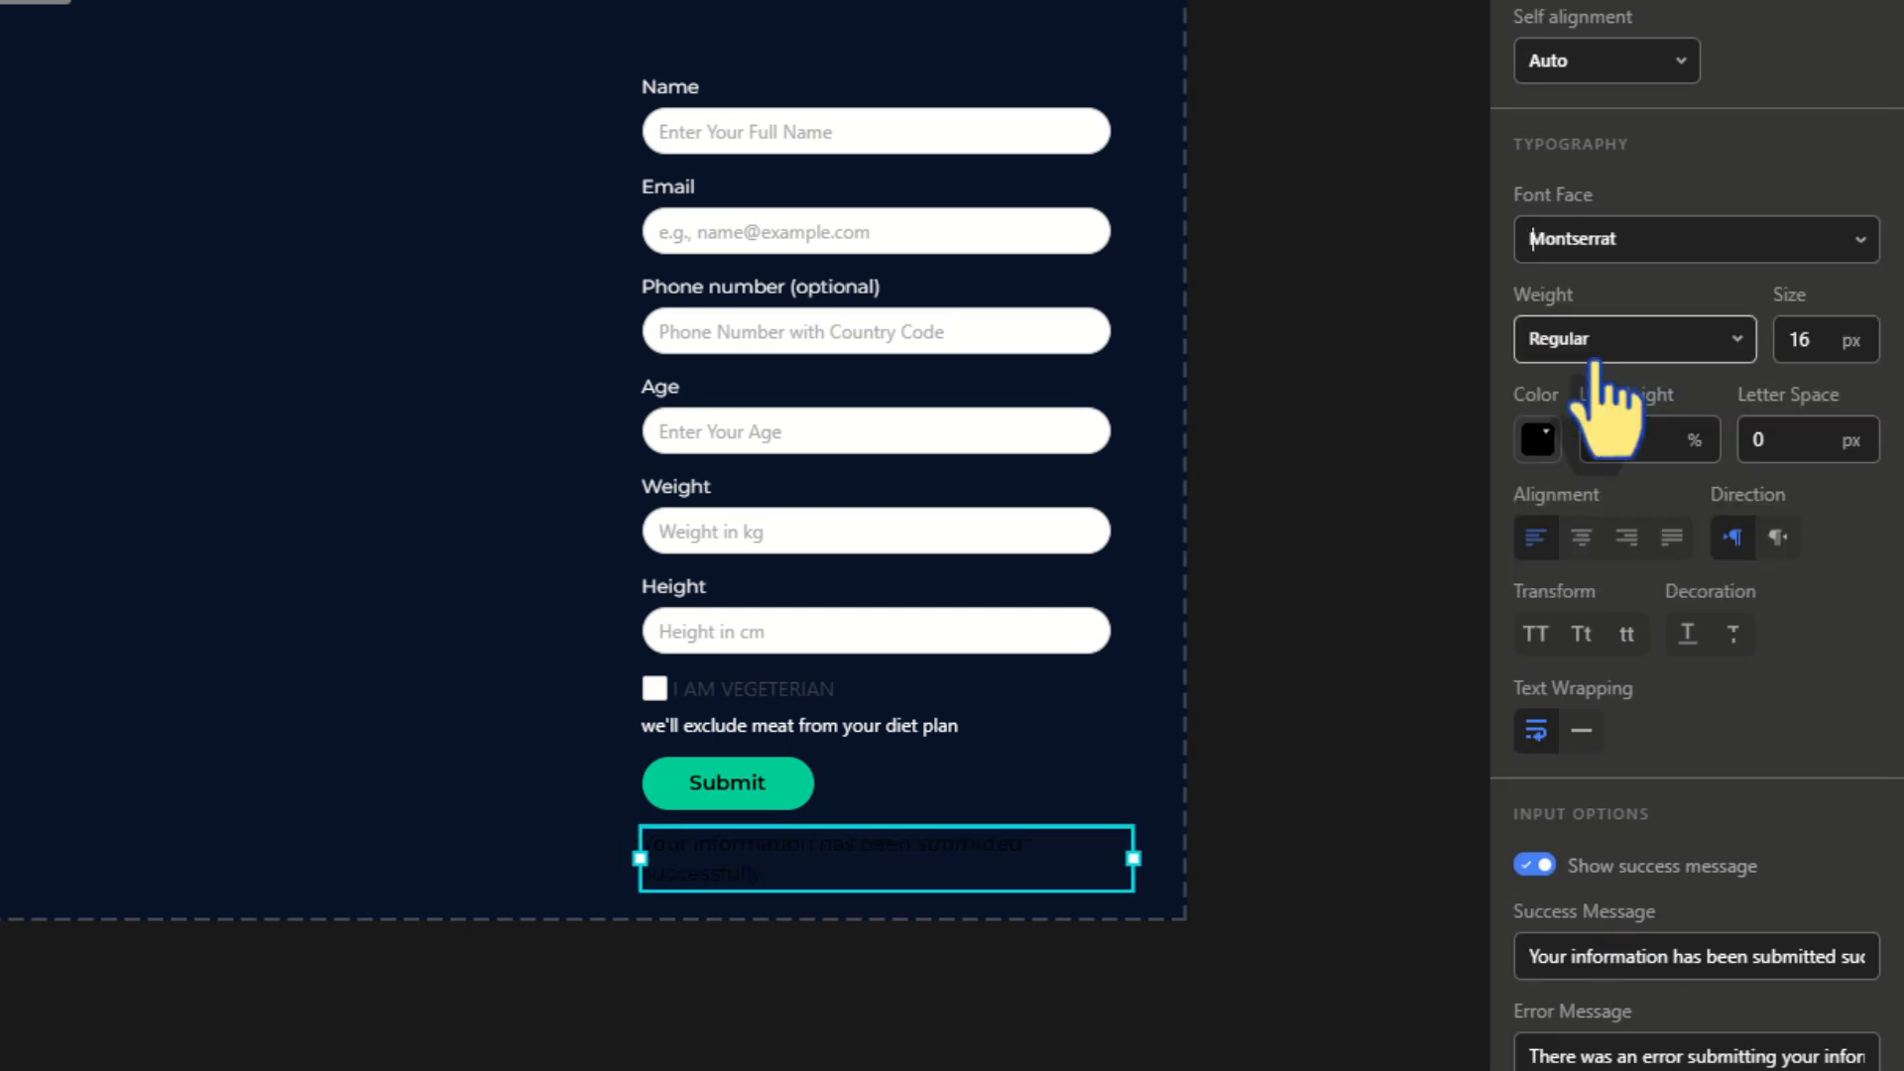
{"action": "left_click", "coordinate": [1538, 439]}
{"action": "left_click", "coordinate": [1751, 1014]}
{"action": "double_click", "coordinate": [1800, 340]}
{"action": "type", "text": "14"}
{"action": "triple_click", "coordinate": [1635, 956]}
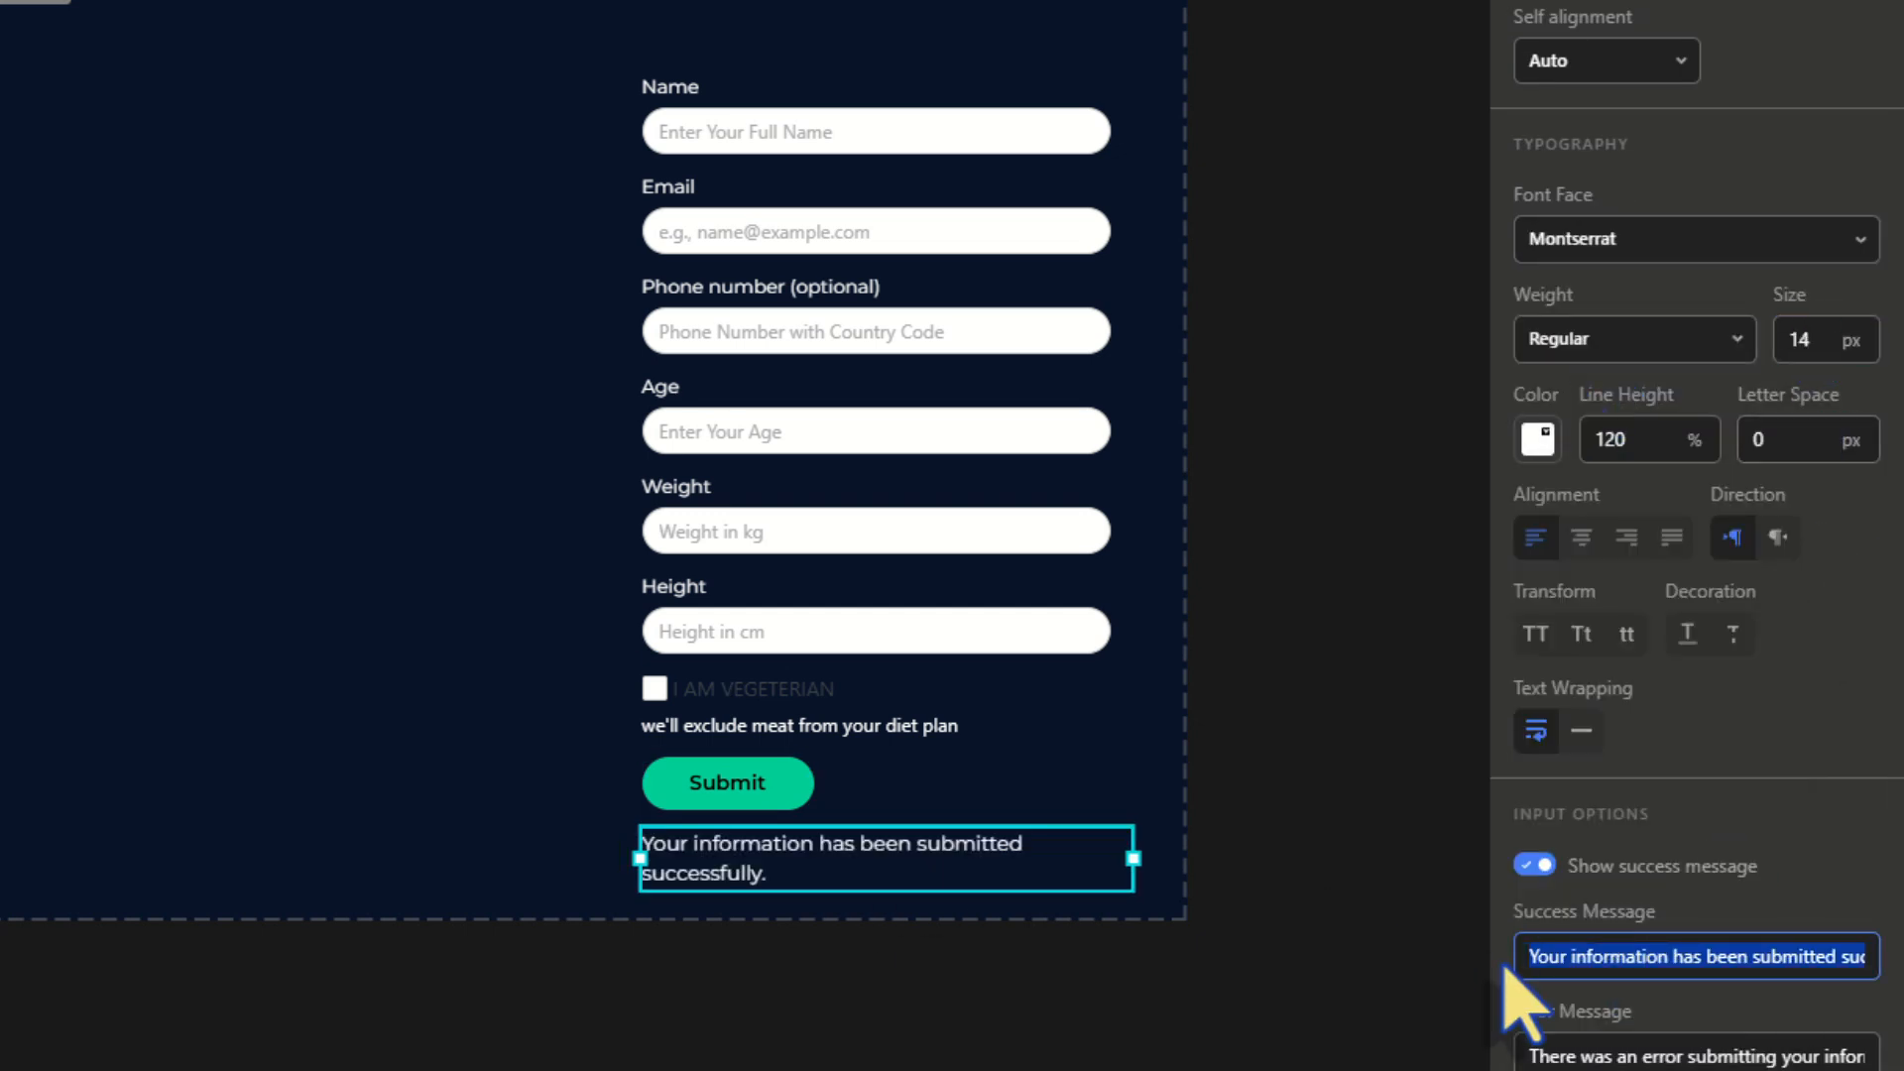
{"action": "type", "text": "We've got journey to health! Your personalized plan will arrive in your email soon. Stay tuned!"}
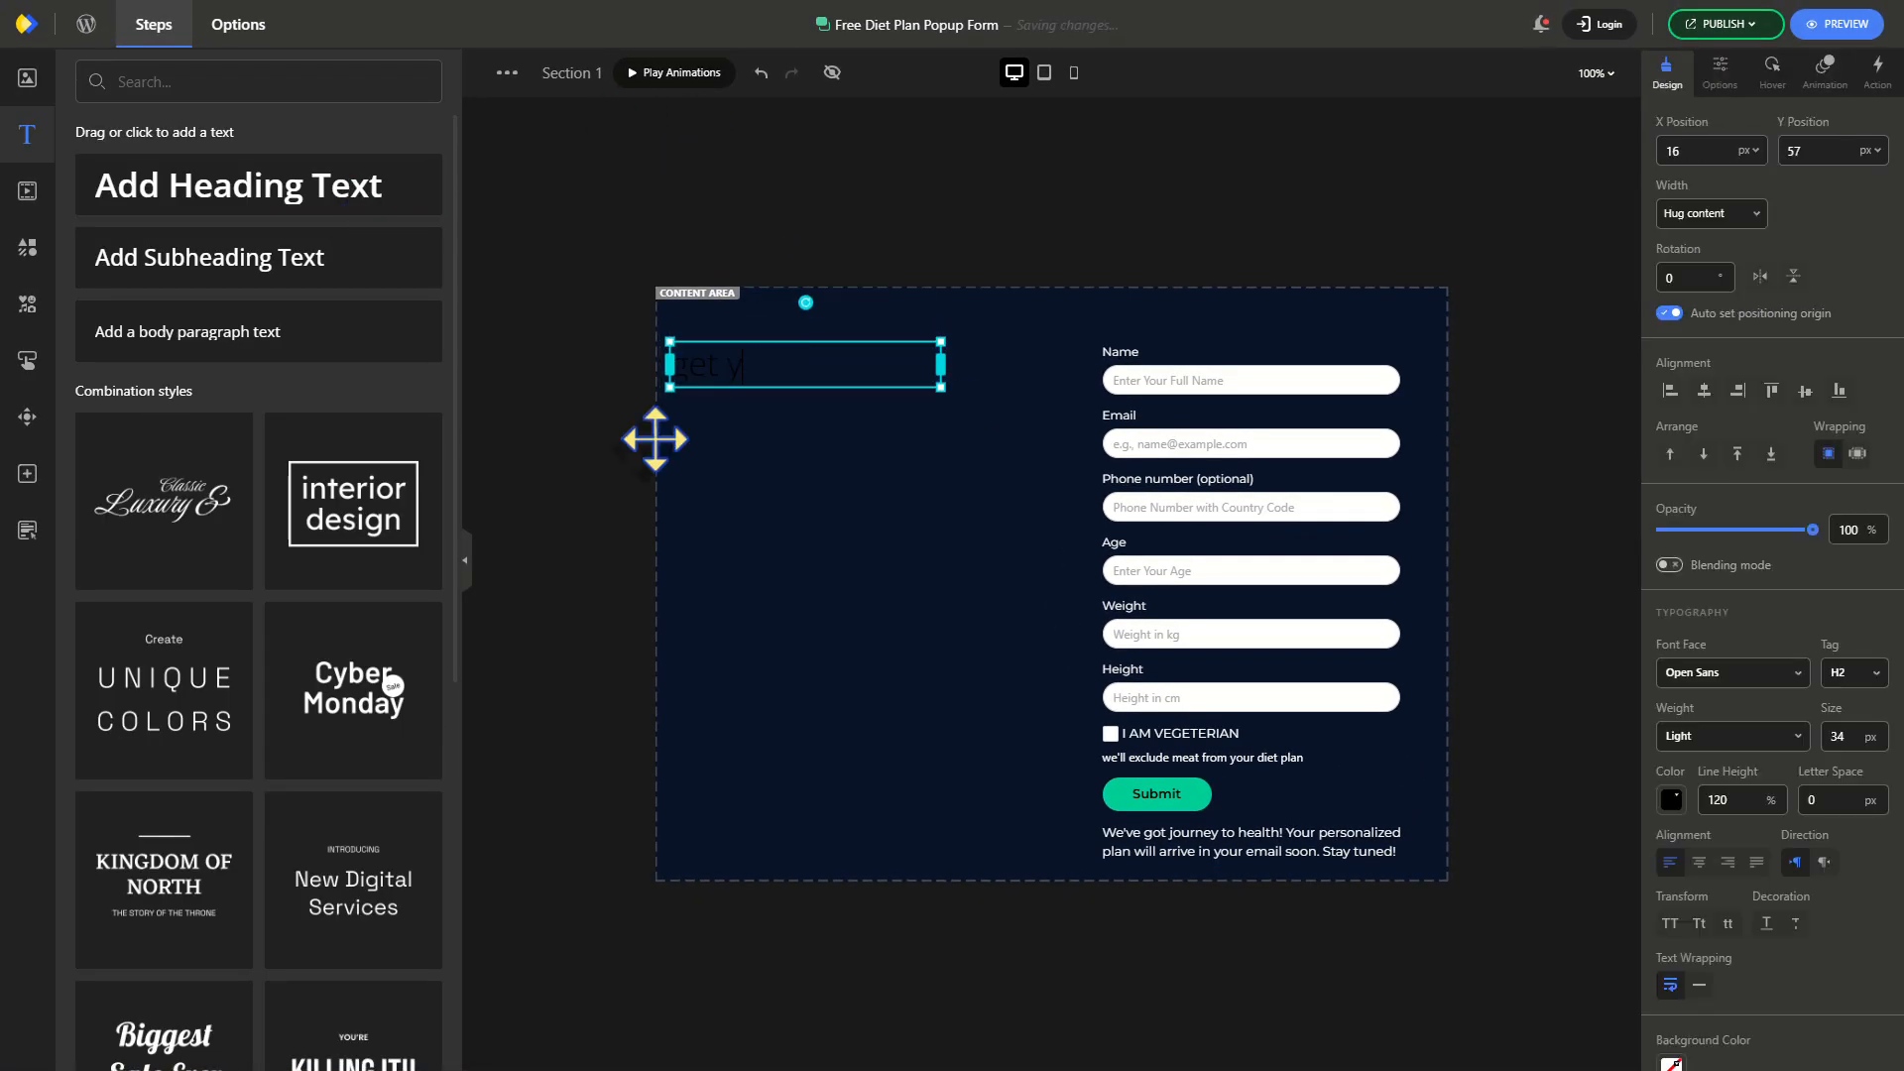
Style the heading in white Raleway Bold 35, title case, widened and nudged right
{"action": "left_click", "coordinate": [1731, 672]}
{"action": "left_click", "coordinate": [1688, 731]}
{"action": "left_click", "coordinate": [1847, 738]}
{"action": "left_click", "coordinate": [1691, 736]}
{"action": "left_click", "coordinate": [1679, 914]}
{"action": "left_click", "coordinate": [1673, 800]}
{"action": "left_click", "coordinate": [1680, 706]}
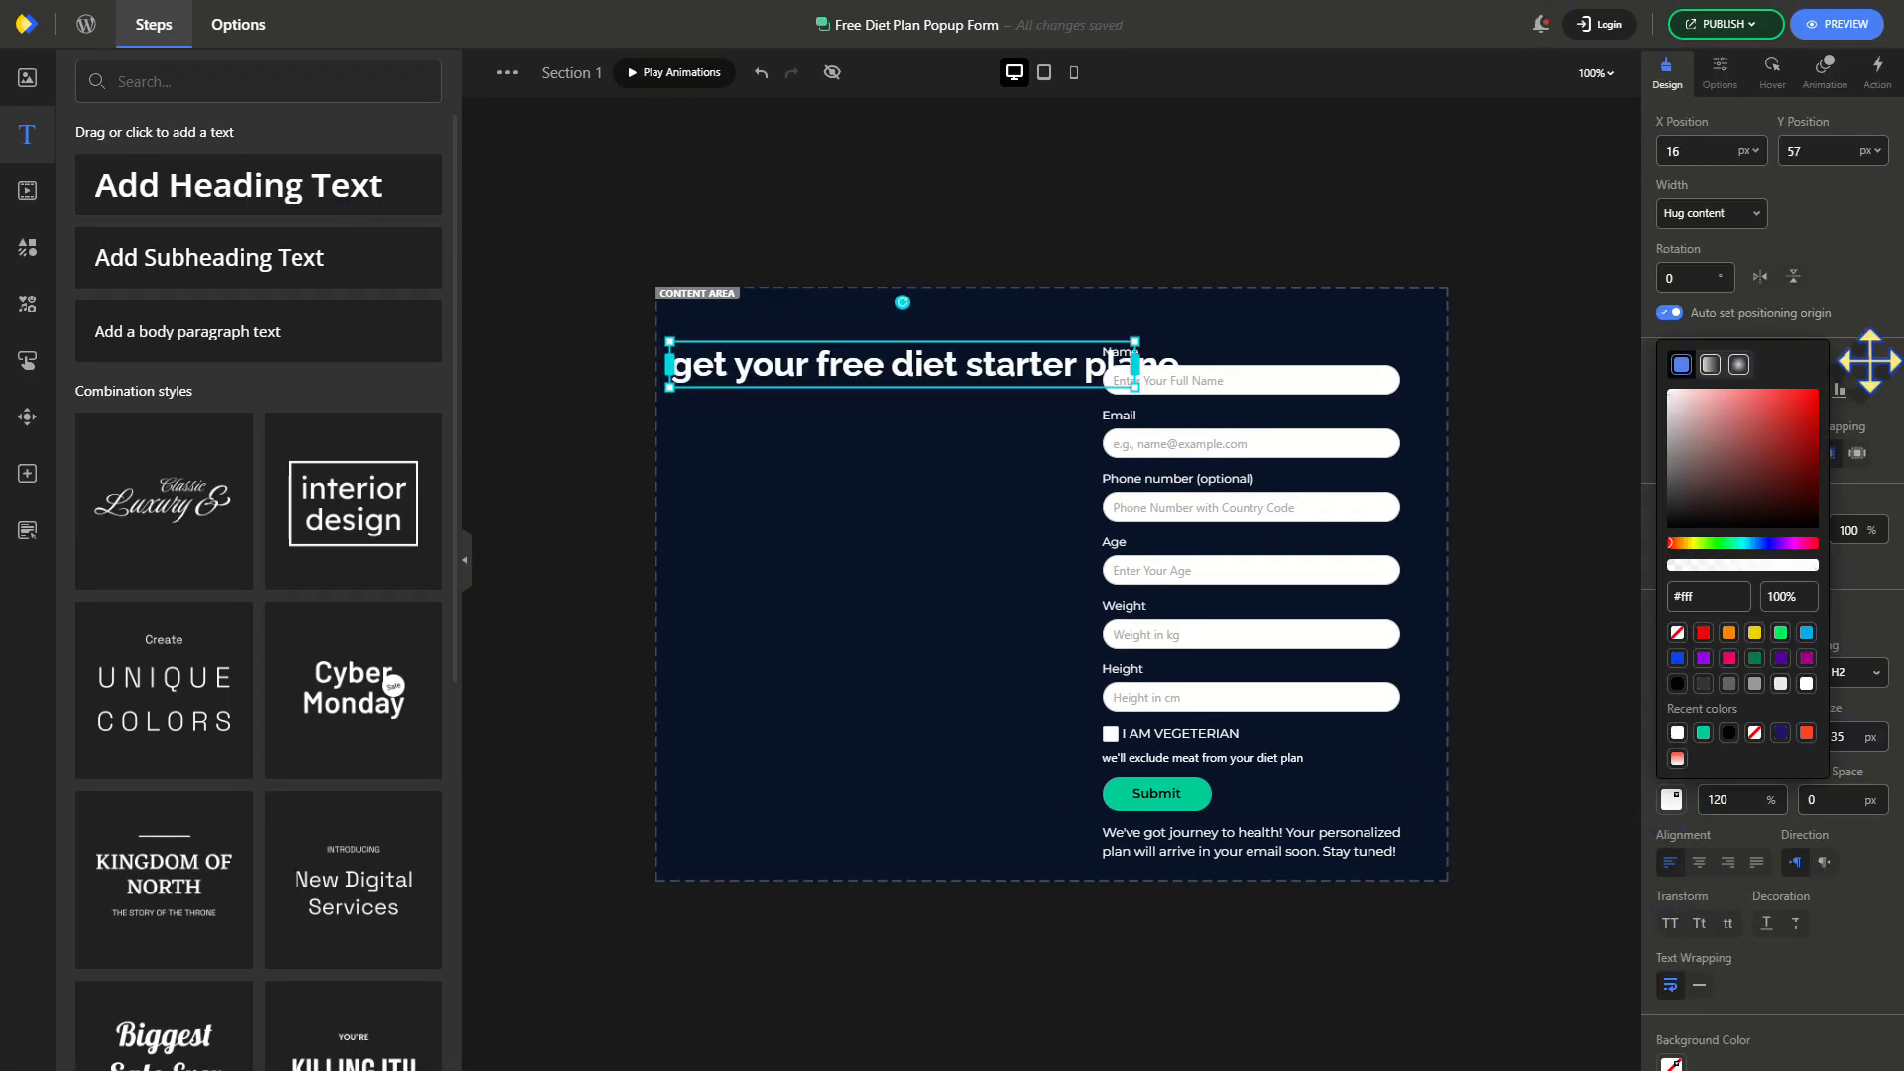
{"action": "left_click_drag", "start_coordinate": [1134, 364], "coordinate": [1078, 365]}
{"action": "left_click", "coordinate": [1699, 923]}
{"action": "left_click_drag", "start_coordinate": [670, 385], "coordinate": [699, 385]}
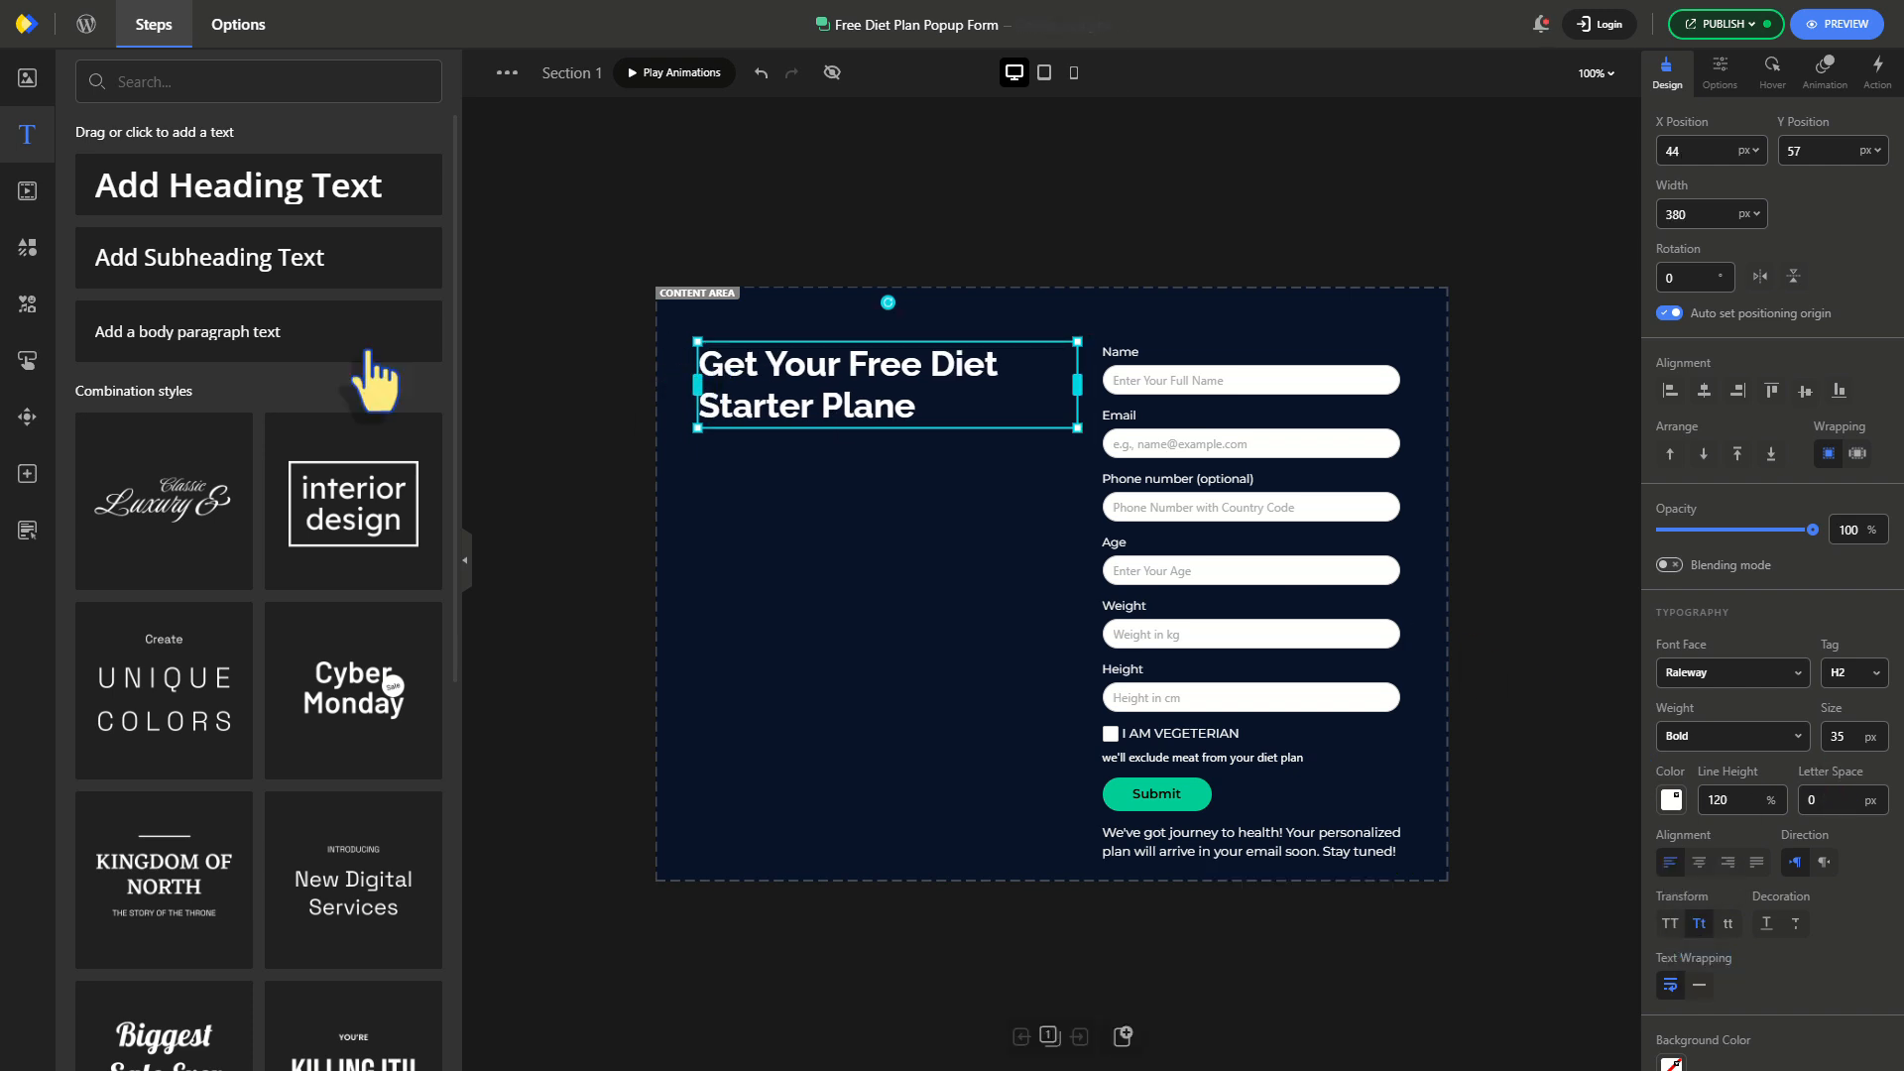
Add a white 16 px intro paragraph below the heading, widened to wrap onto two lines
{"action": "left_click_drag", "start_coordinate": [366, 348], "coordinate": [797, 460]}
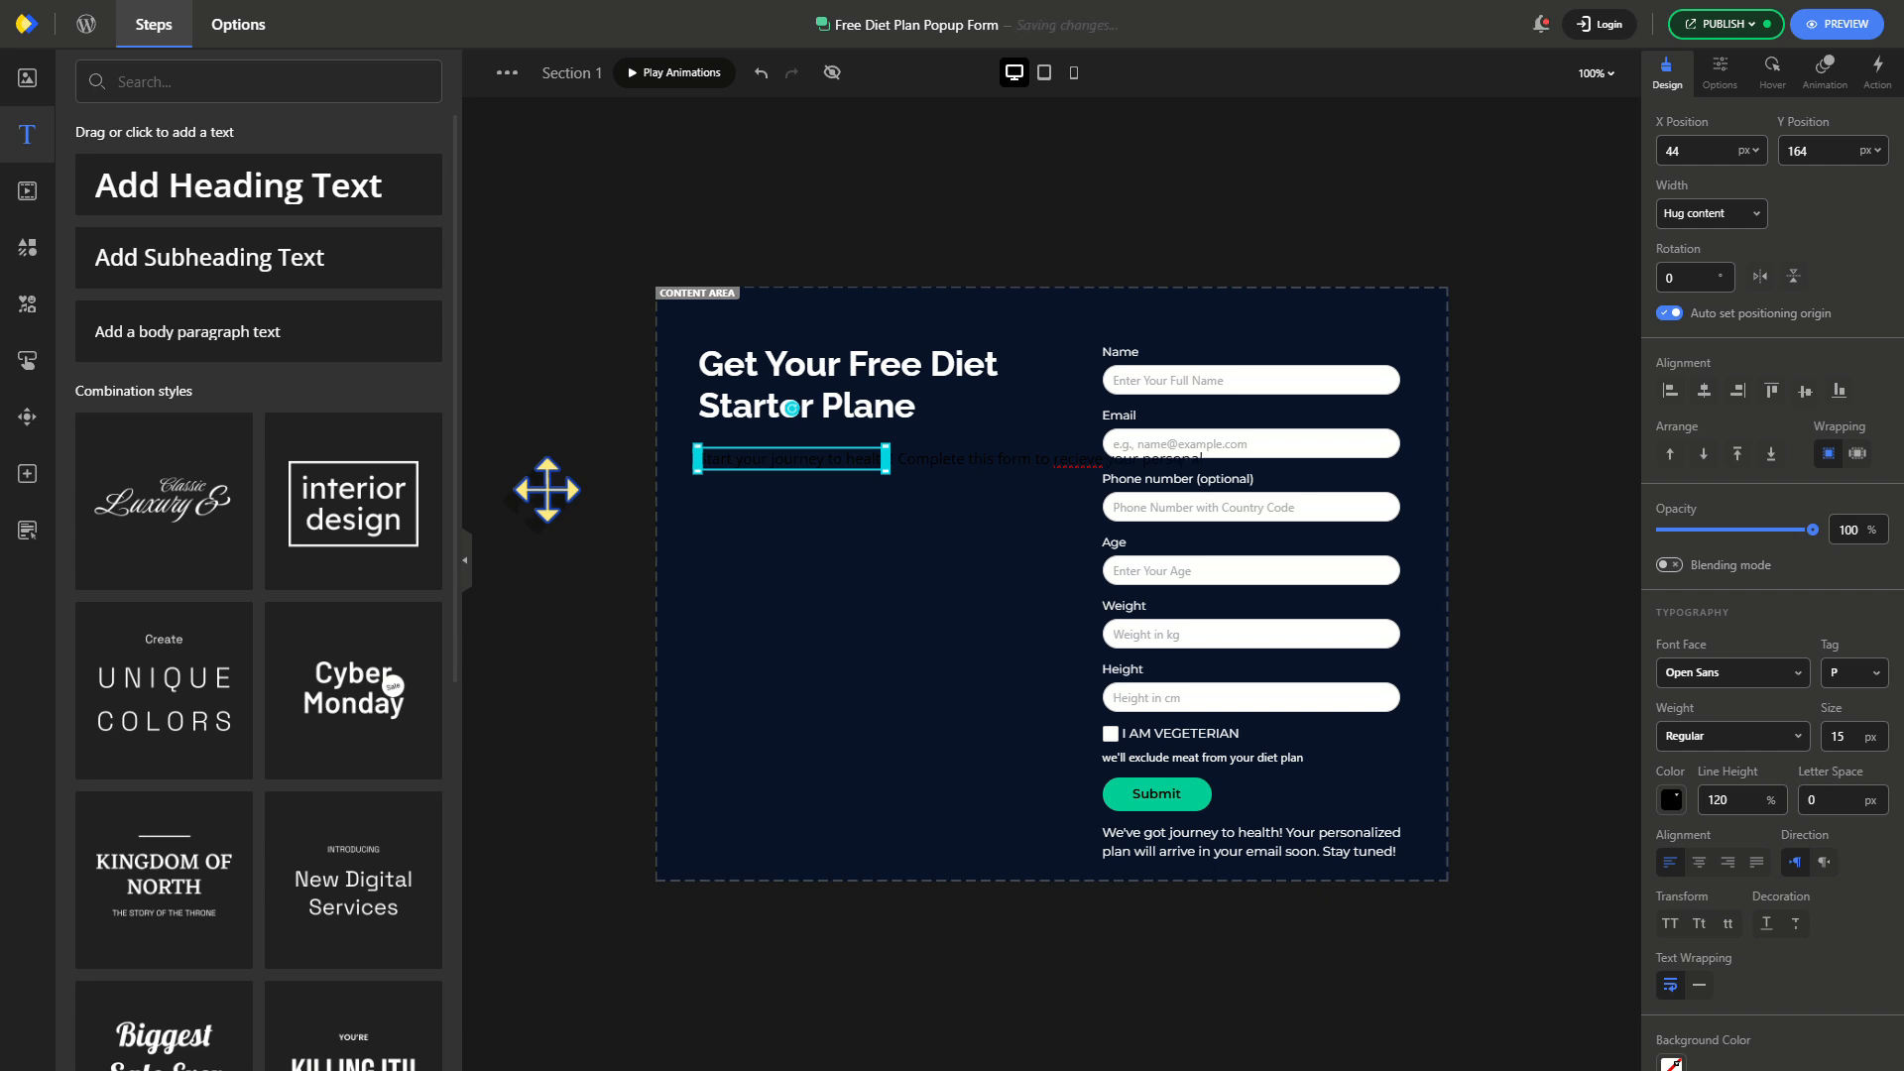
{"action": "left_click_drag", "start_coordinate": [886, 458], "coordinate": [1053, 464]}
{"action": "key", "text": "Up"}
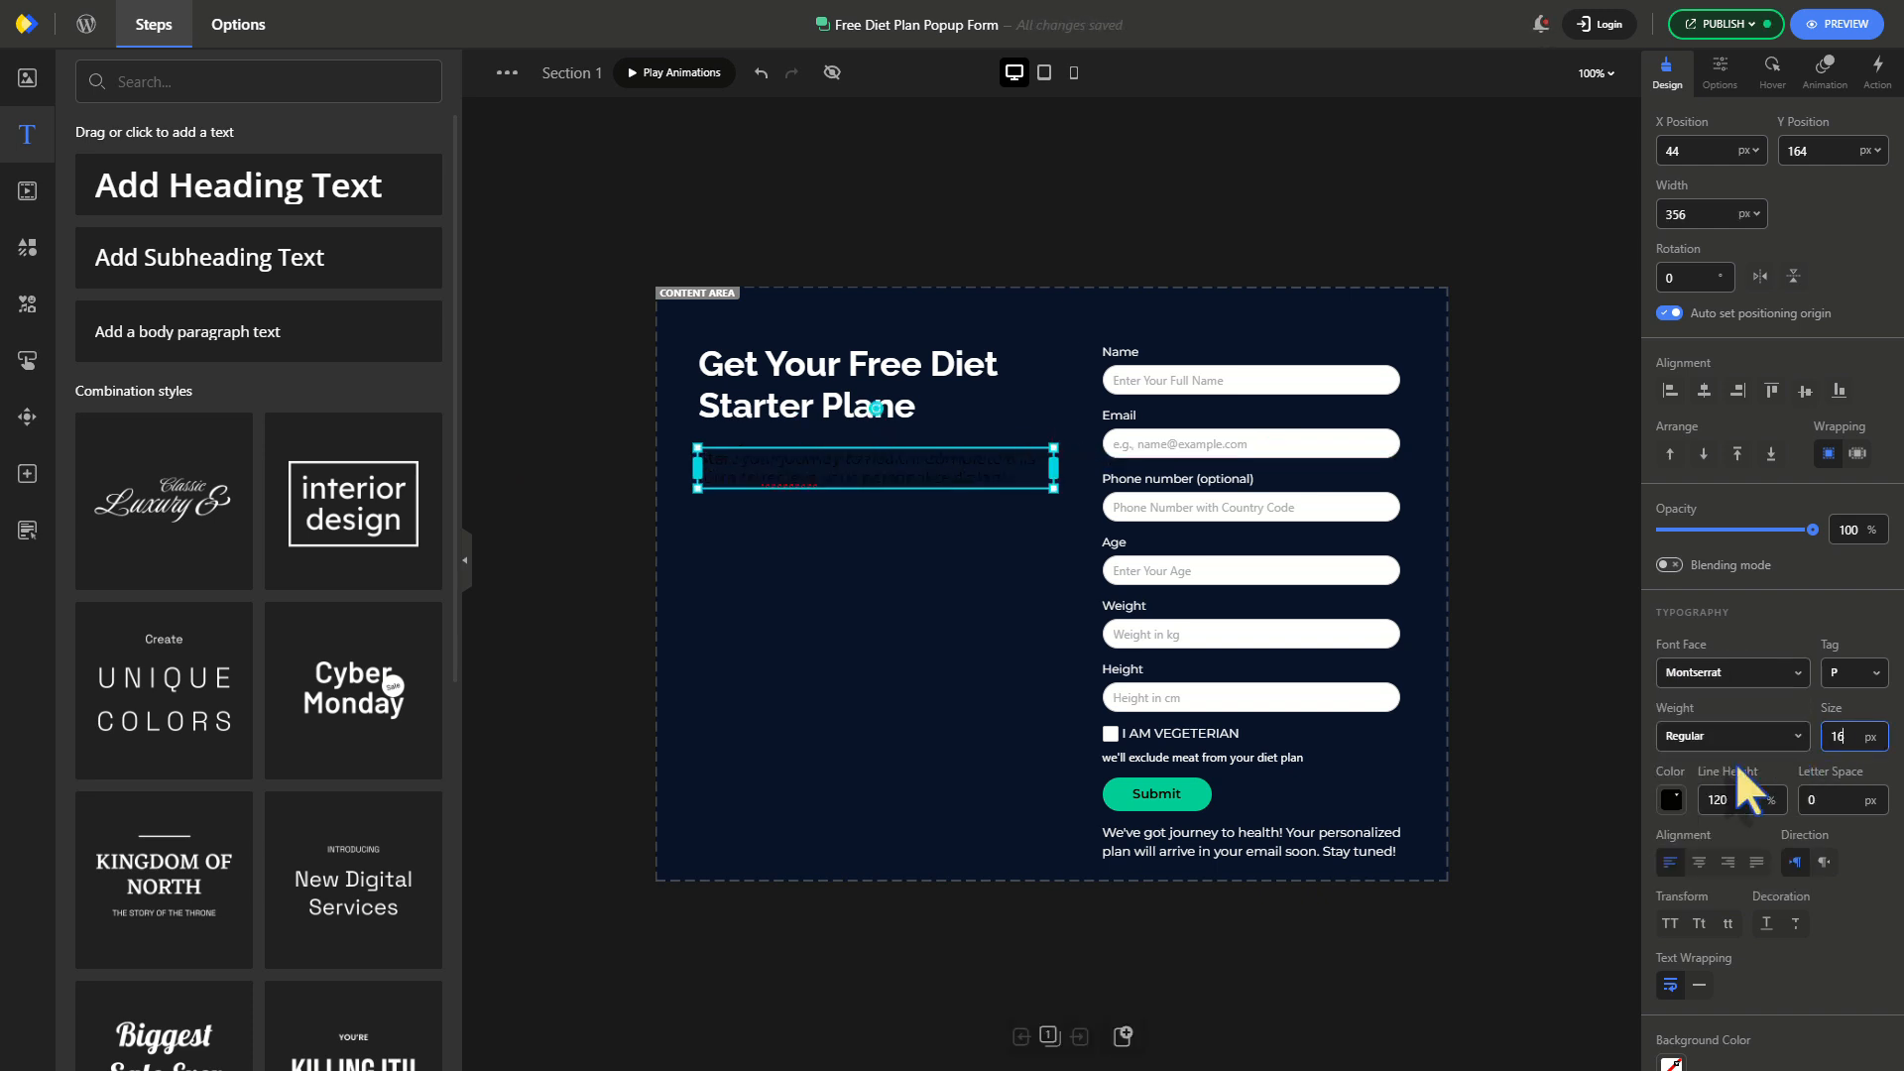
{"action": "left_click", "coordinate": [1672, 799]}
{"action": "left_click", "coordinate": [1671, 393]}
{"action": "left_click", "coordinate": [1868, 843]}
{"action": "left_click", "coordinate": [591, 557]}
Insert the woman-with-lettuce photo from My Photos, resize it under the paragraph on the left, and flip it
{"action": "left_click", "coordinate": [26, 78]}
{"action": "left_click", "coordinate": [197, 85]}
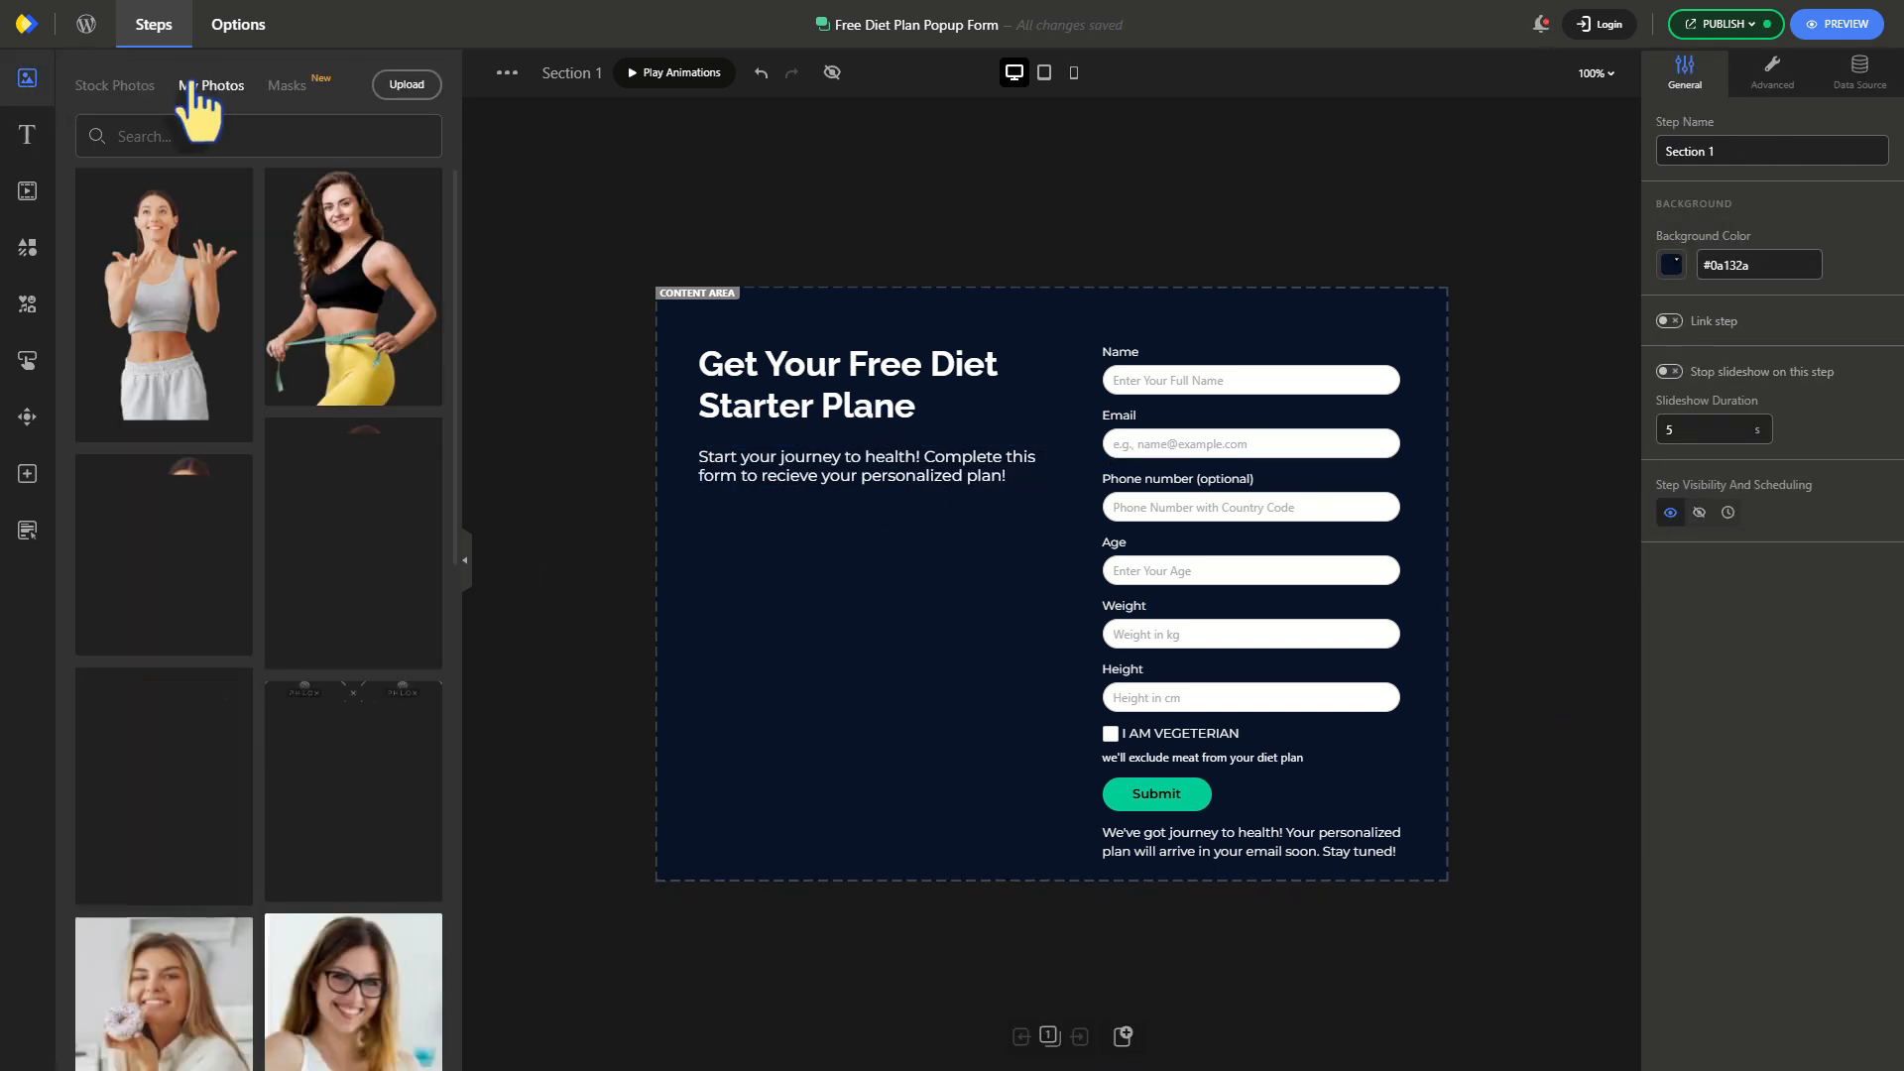
{"action": "left_click", "coordinate": [163, 556]}
{"action": "left_click_drag", "start_coordinate": [1068, 631], "coordinate": [884, 692]}
{"action": "left_click_drag", "start_coordinate": [1079, 401], "coordinate": [1001, 493]}
{"action": "left_click_drag", "start_coordinate": [907, 605], "coordinate": [957, 606]}
{"action": "left_click", "coordinate": [1760, 276]}
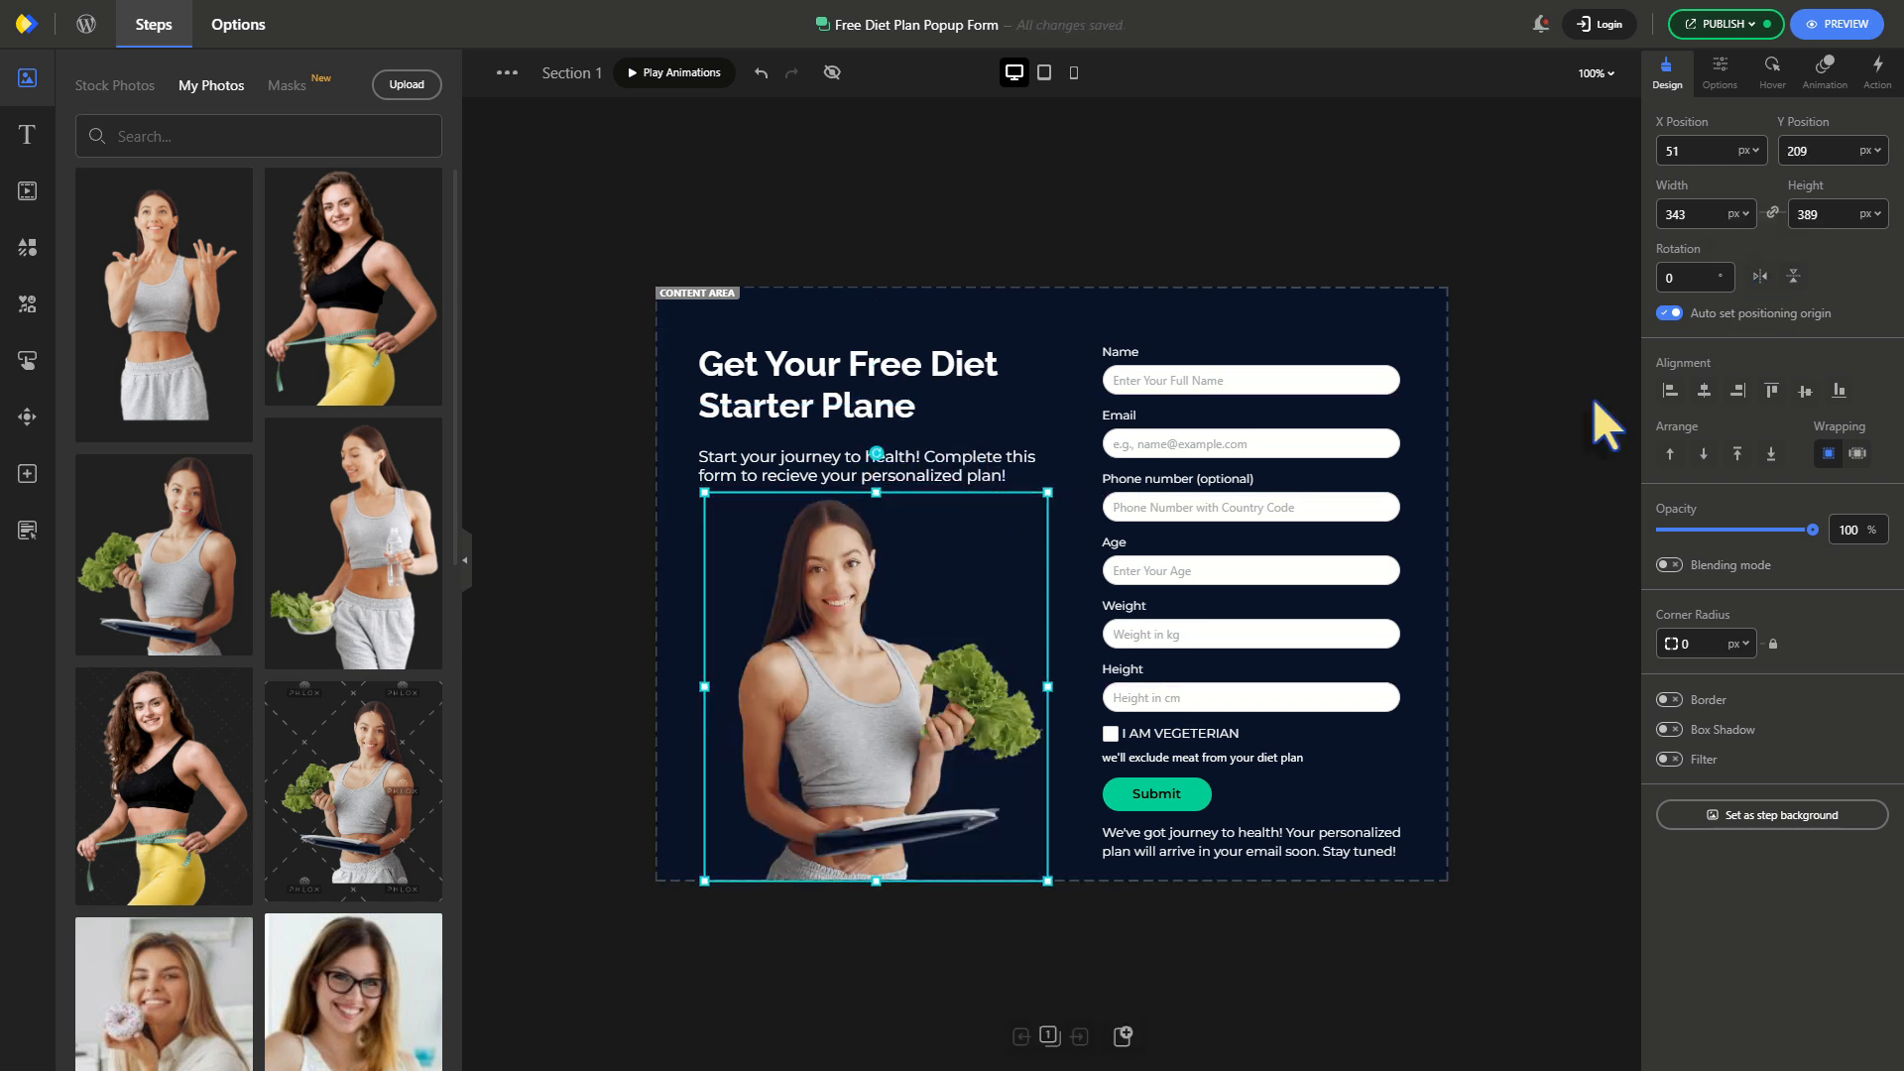
{"action": "left_click", "coordinate": [1593, 398]}
Place a round close button at the popup's top-right corner with a white background
{"action": "left_click", "coordinate": [26, 417]}
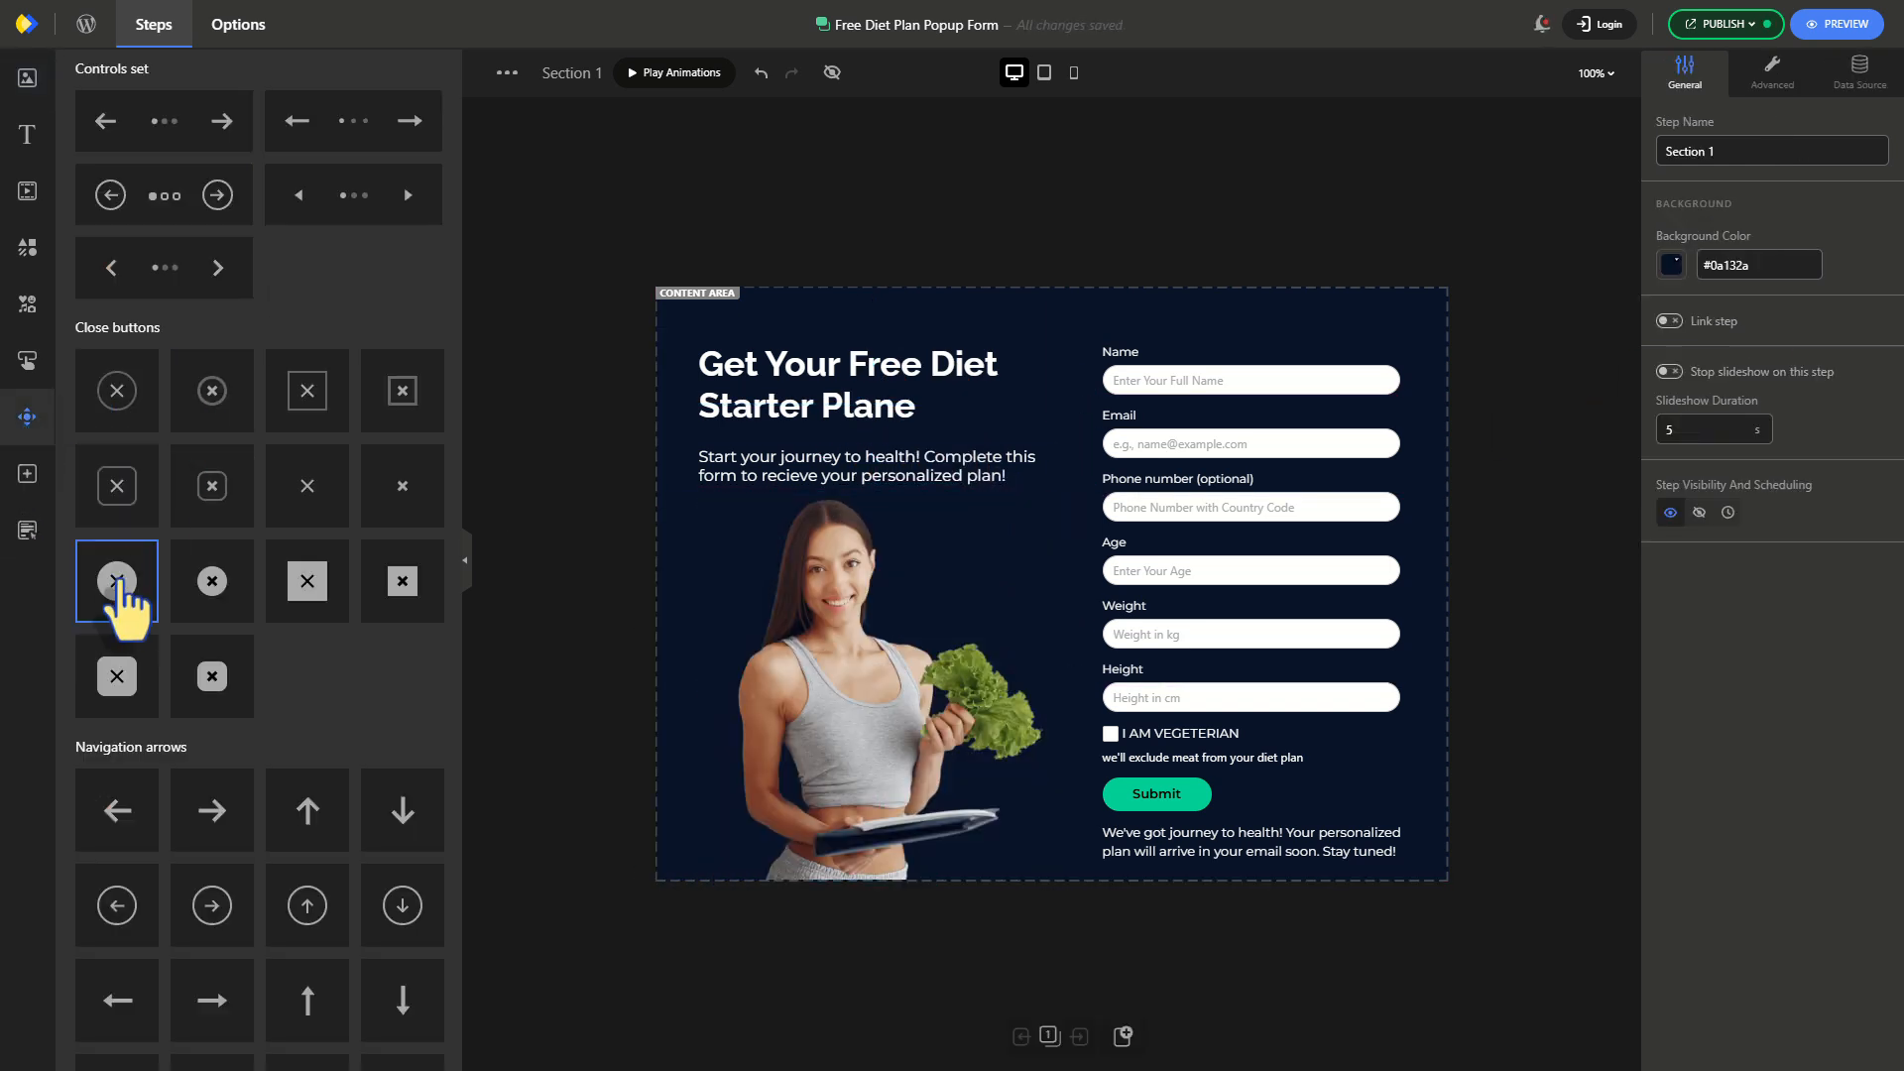
{"action": "left_click", "coordinate": [213, 583]}
{"action": "left_click_drag", "start_coordinate": [1390, 328], "coordinate": [1413, 317]}
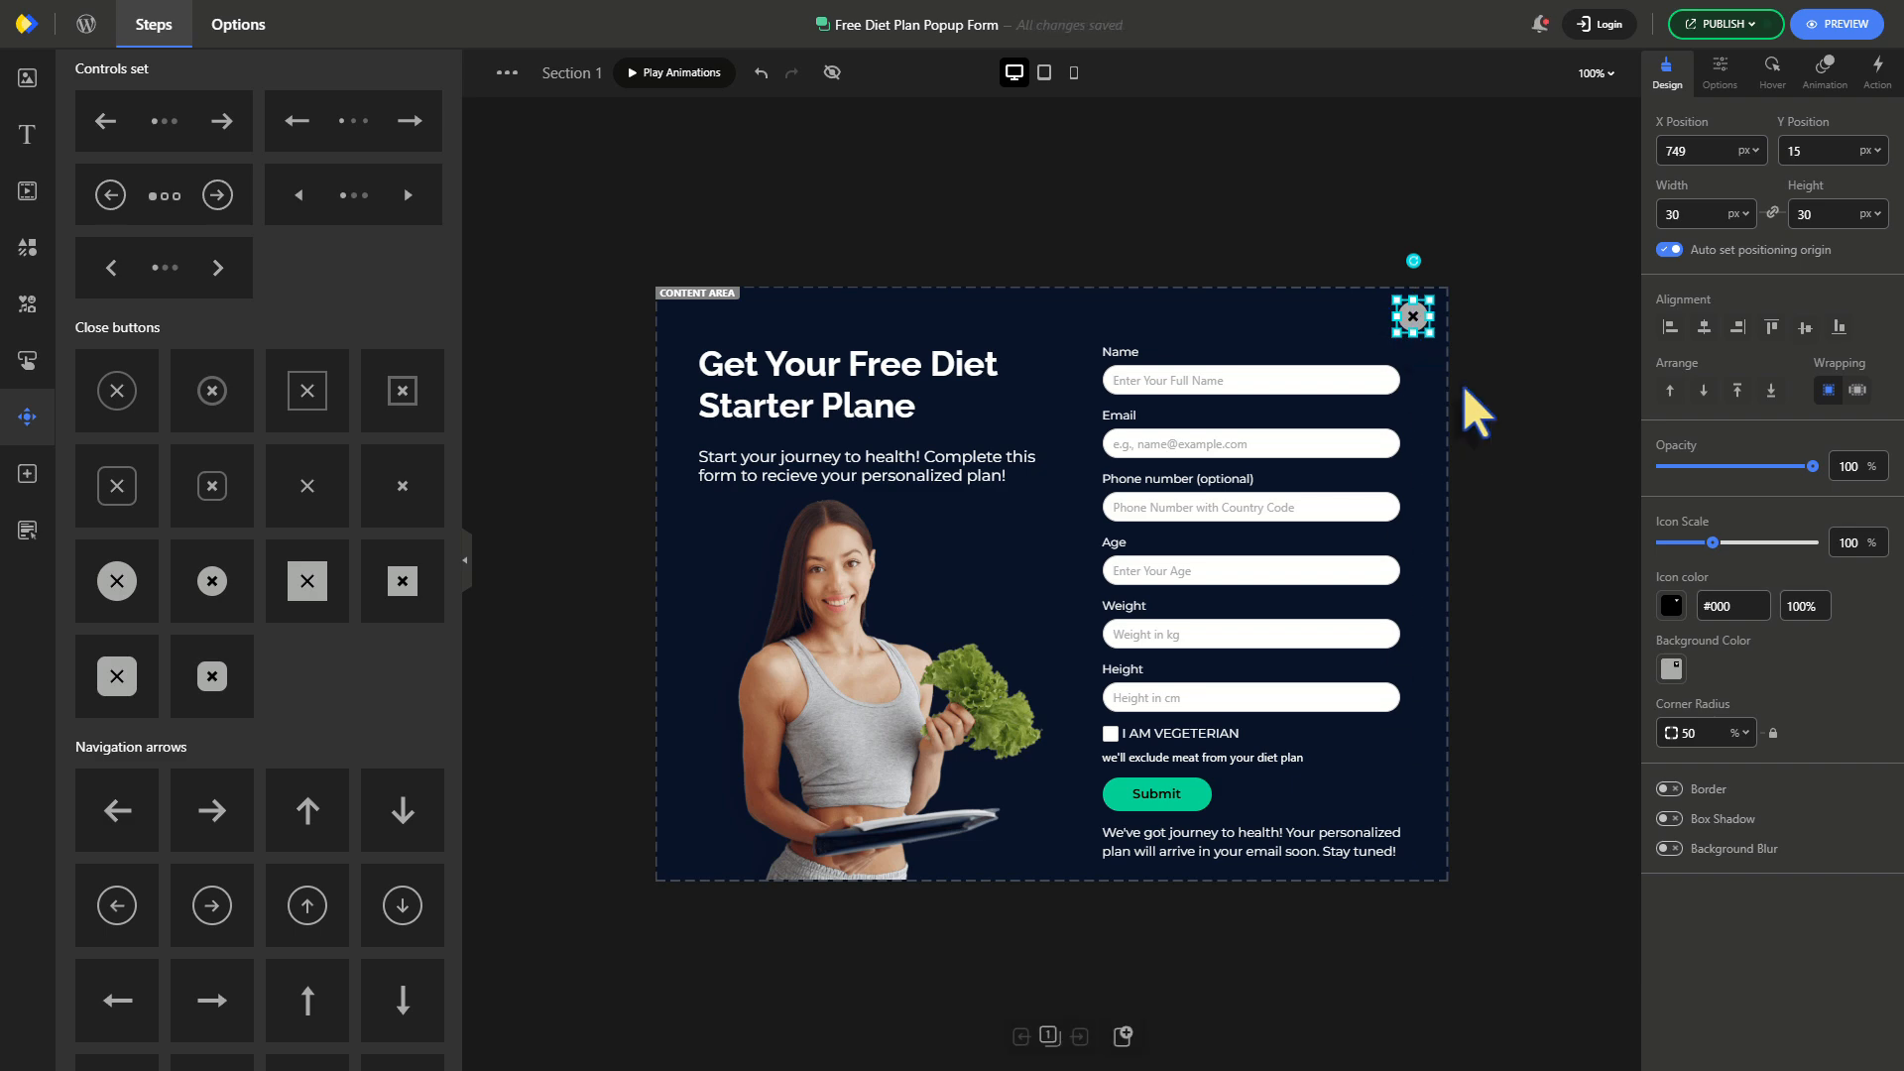
{"action": "left_click", "coordinate": [1670, 671]}
{"action": "left_click_drag", "start_coordinate": [1689, 374], "coordinate": [1664, 253]}
{"action": "left_click", "coordinate": [1547, 405]}
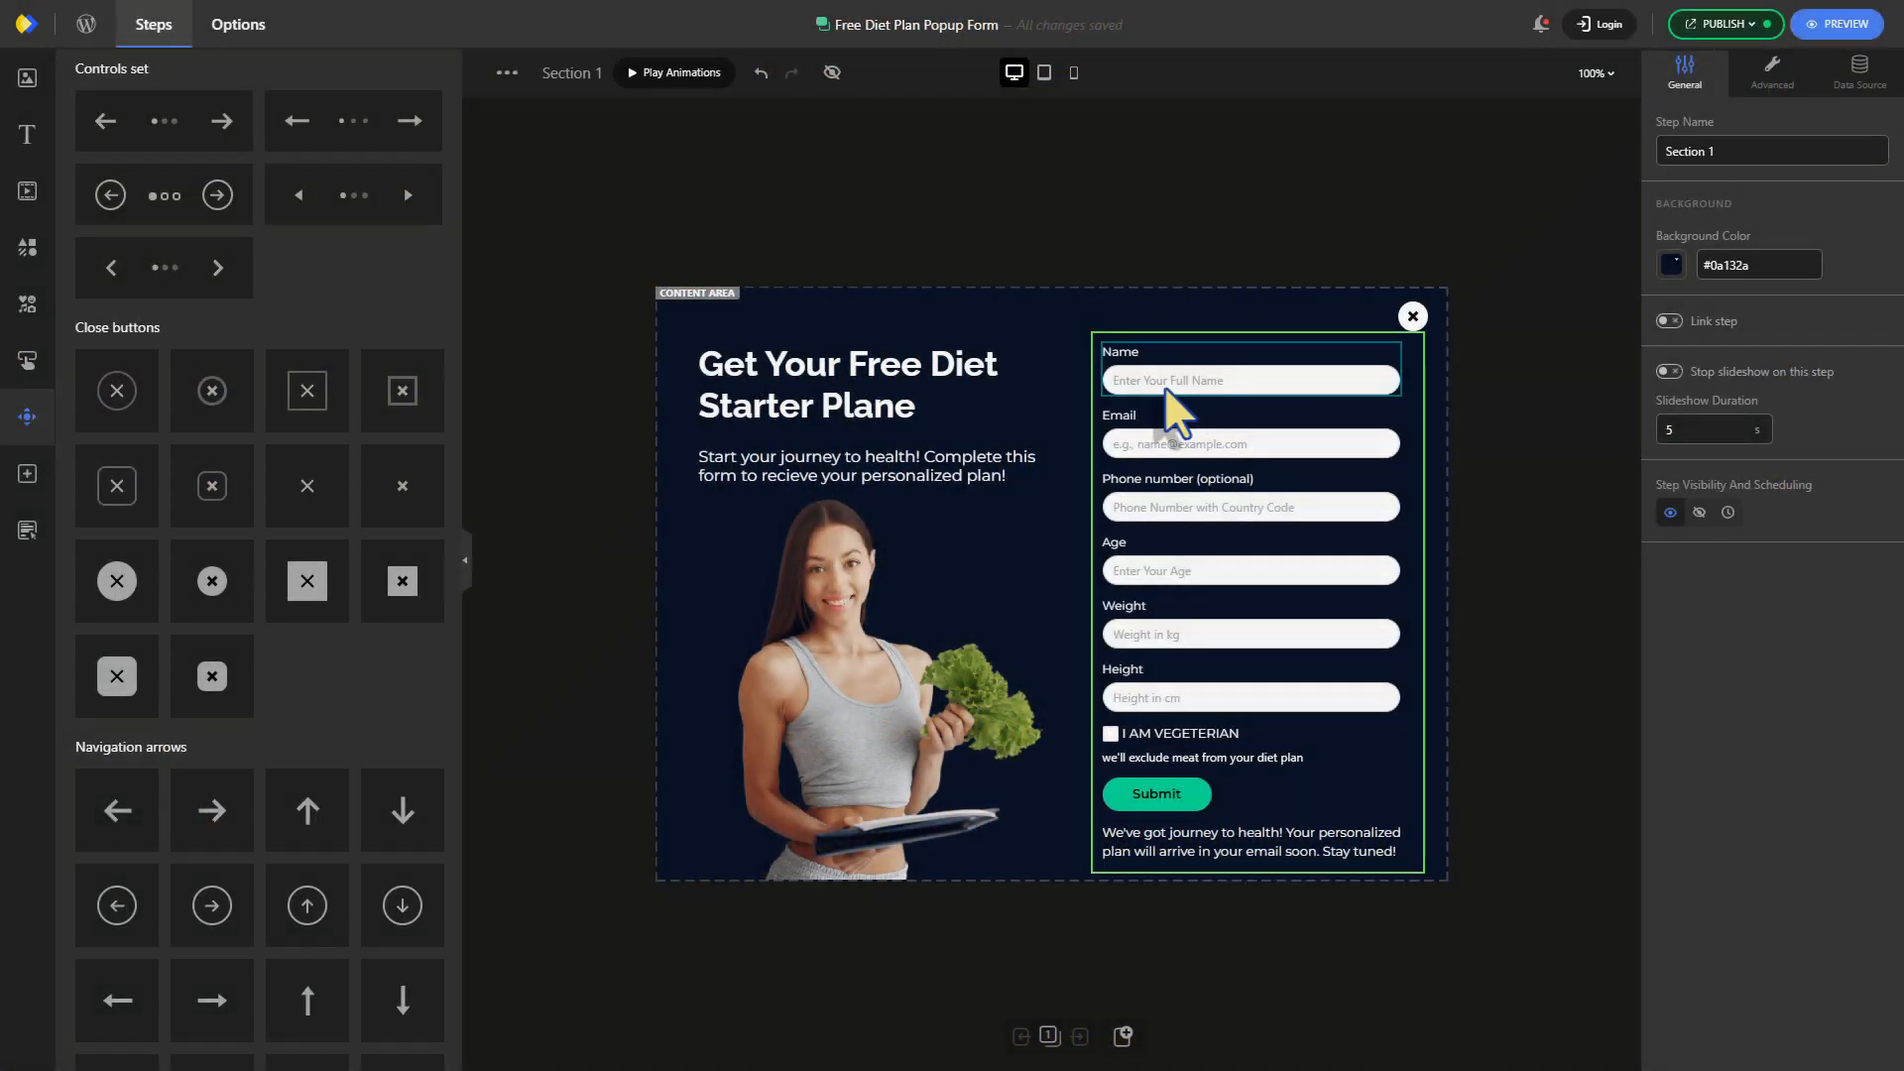
Enable hover styles on the Name and Email fields with a 104% scale
{"action": "left_click", "coordinate": [1170, 389]}
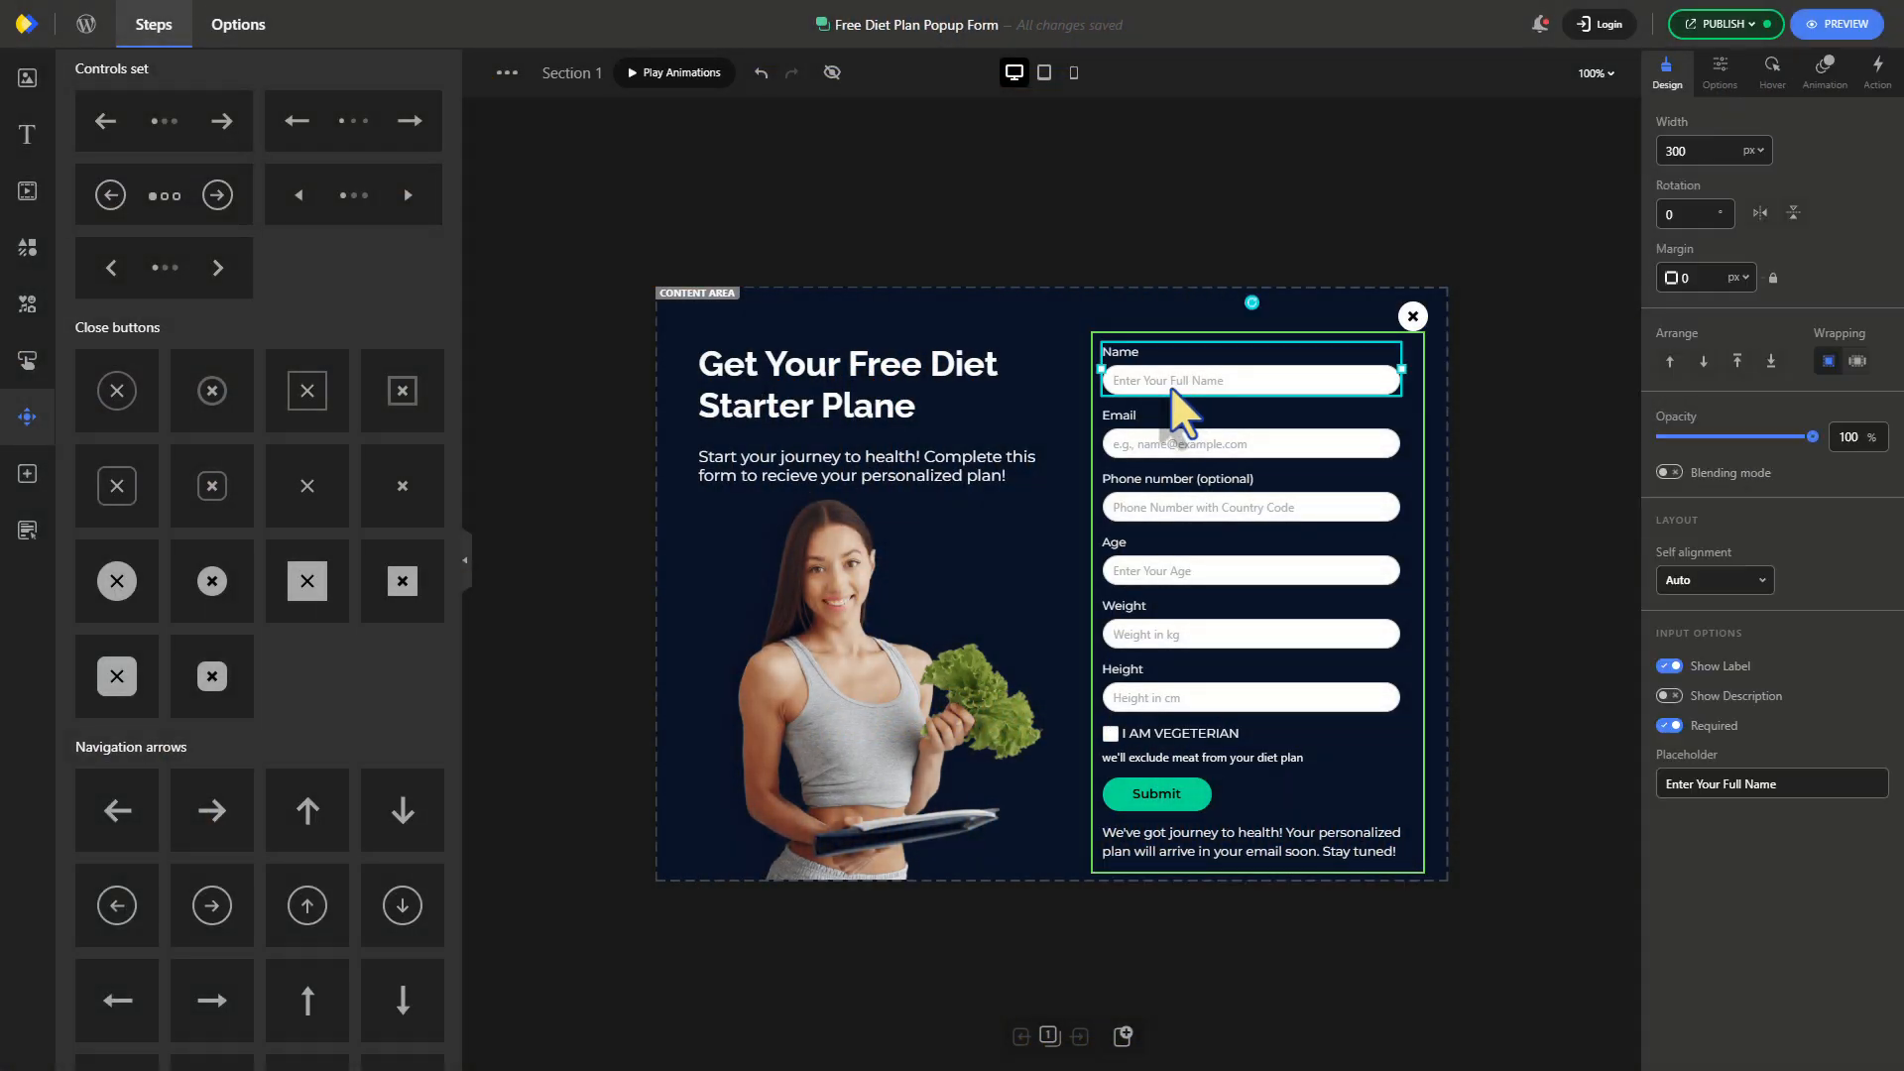
{"action": "left_click", "coordinate": [1771, 72]}
{"action": "left_click", "coordinate": [1670, 122]}
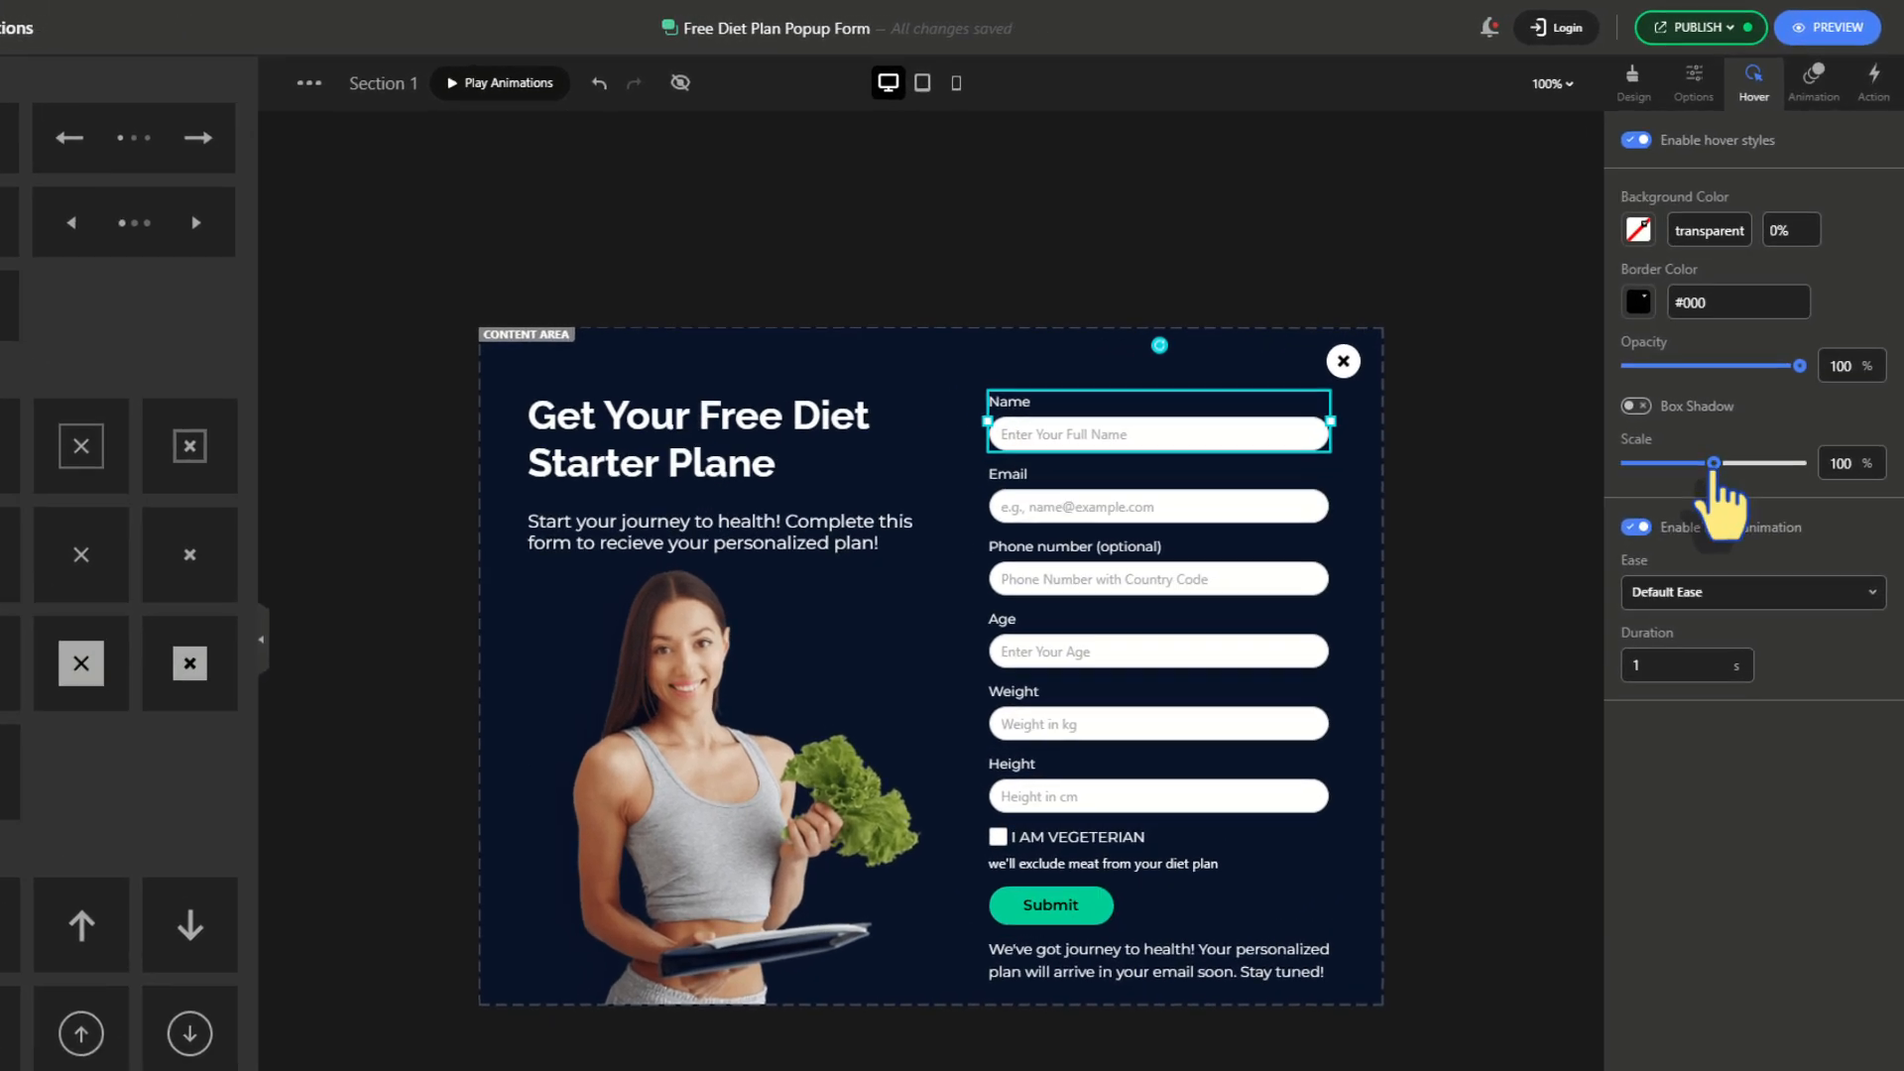
{"action": "left_click_drag", "start_coordinate": [1737, 405], "coordinate": [1741, 405]}
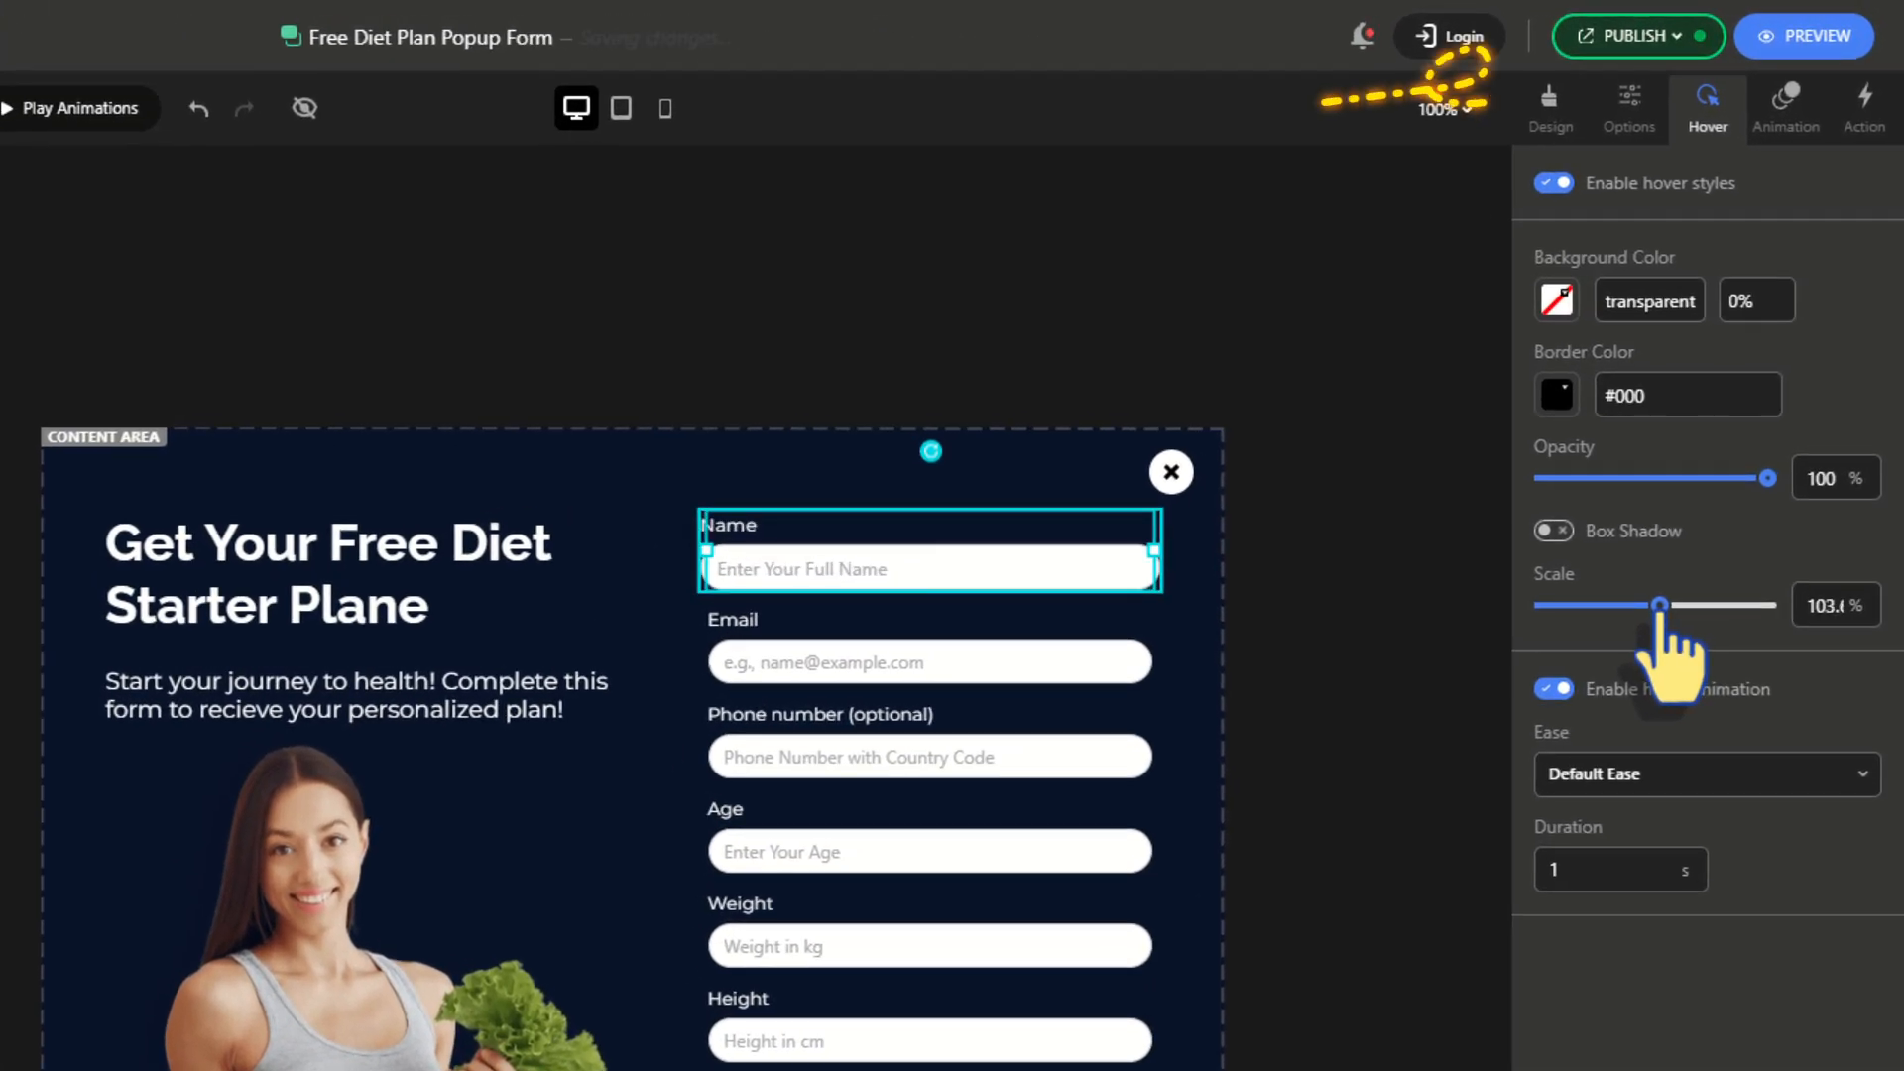
{"action": "left_click", "coordinate": [1007, 661]}
{"action": "left_click", "coordinate": [1555, 182]}
{"action": "left_click", "coordinate": [1828, 606]}
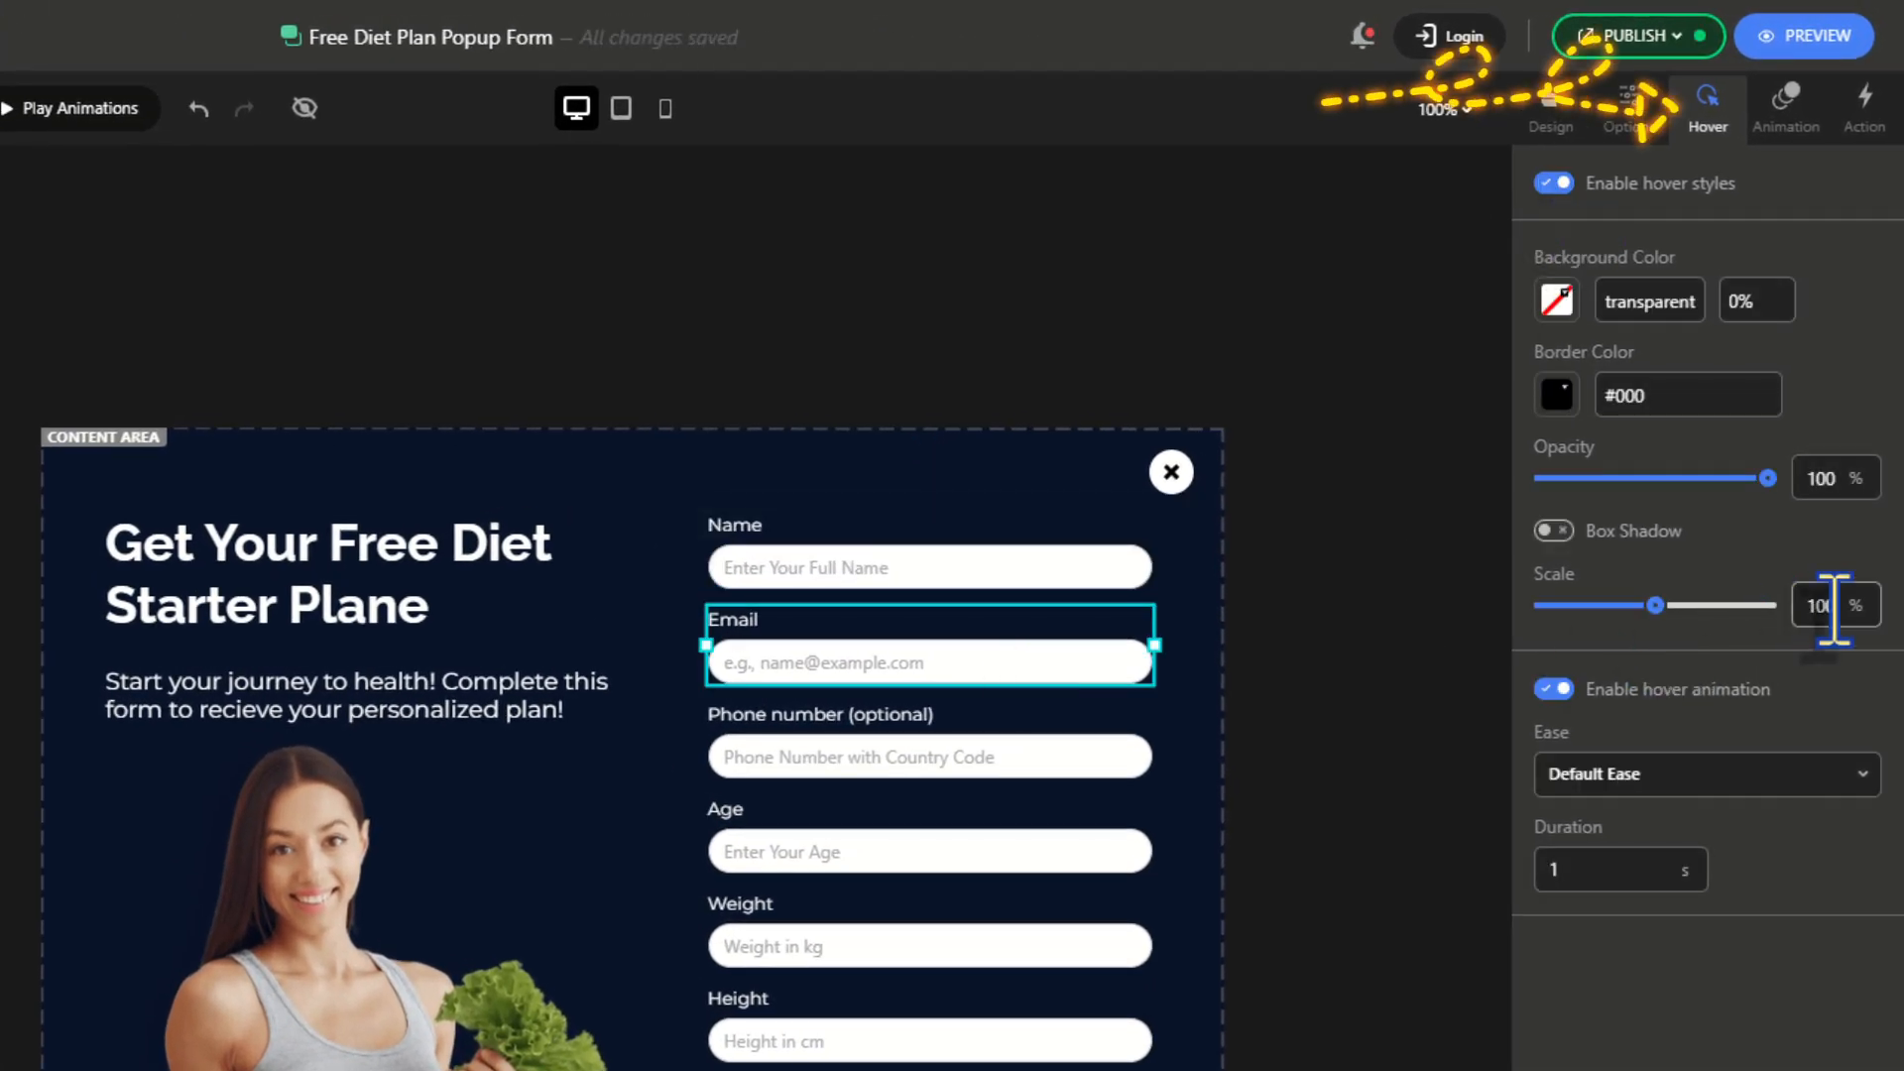
{"action": "key", "text": "BackSpace"}
{"action": "type", "text": "3"}
Give the Phone number and Age fields hover styles scaling to 104%
{"action": "left_click", "coordinate": [1008, 756]}
{"action": "left_click", "coordinate": [1554, 182]}
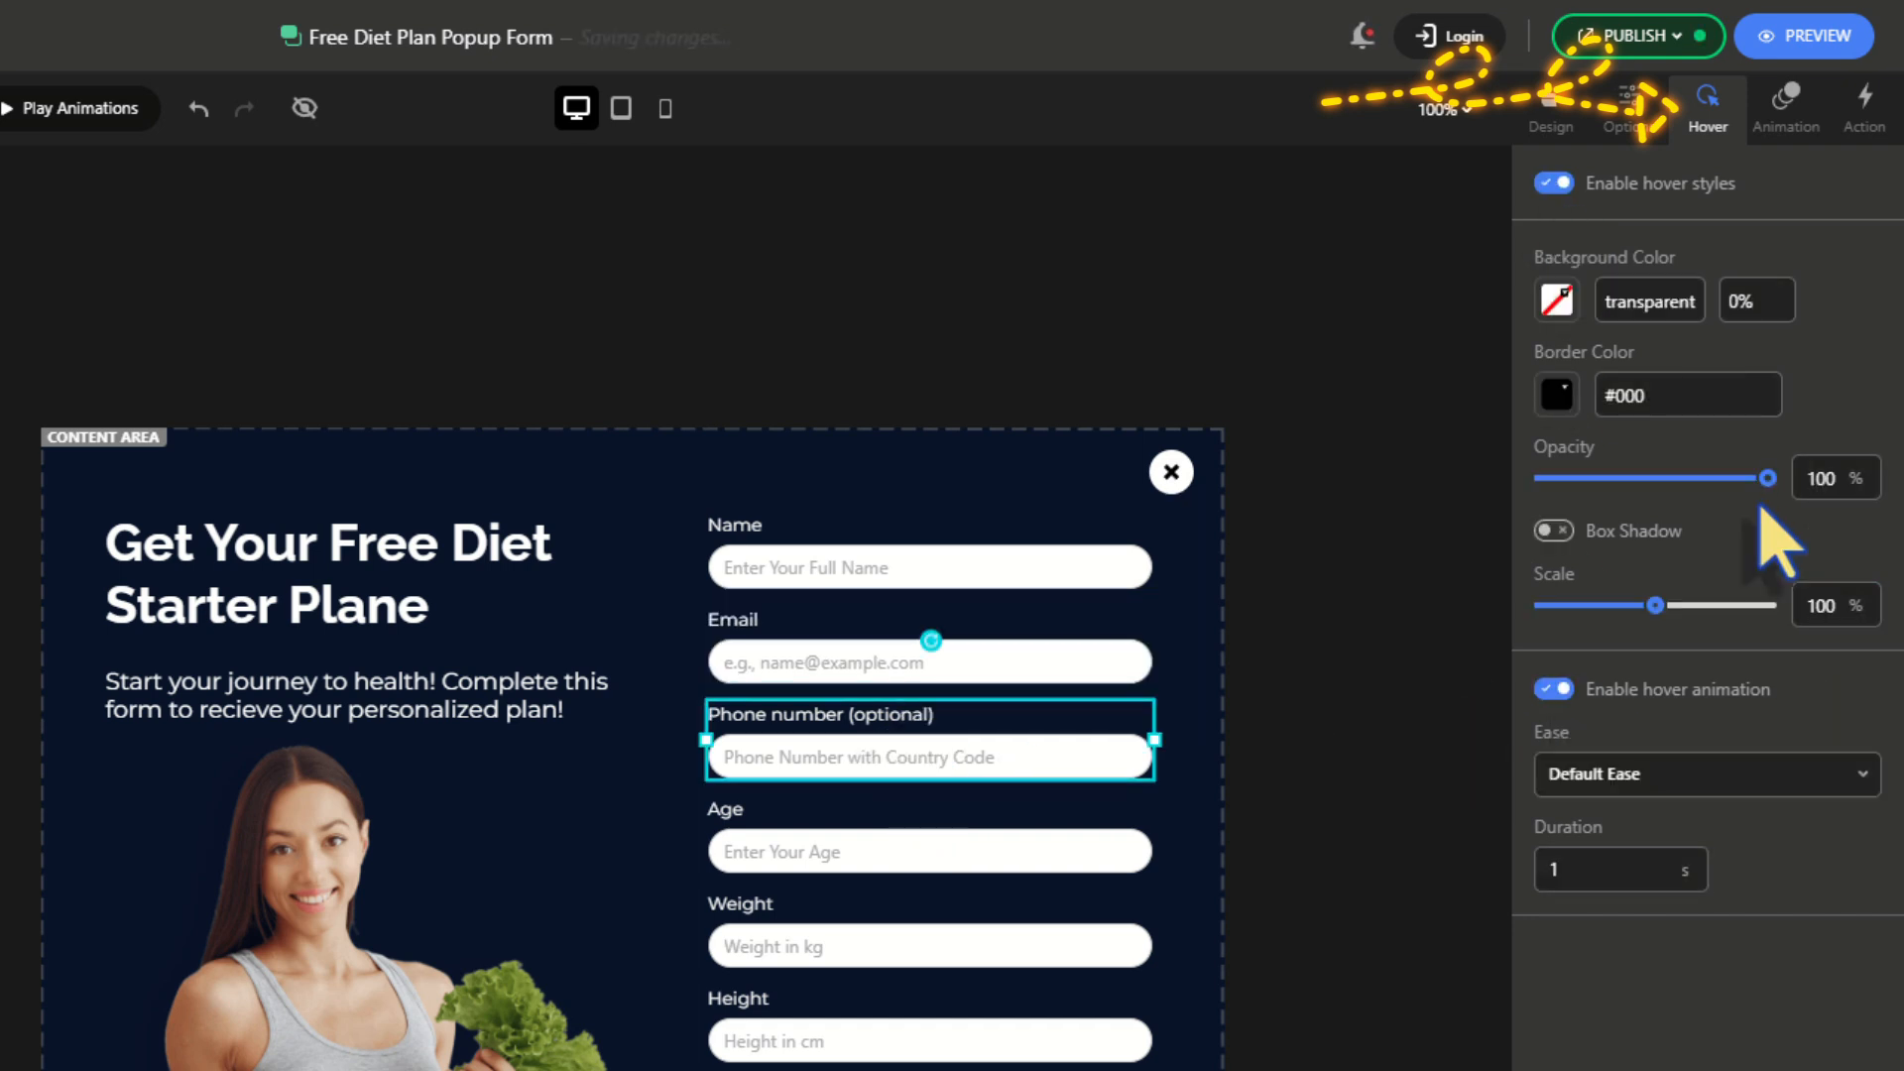
{"action": "key", "text": "BackSpace"}
{"action": "type", "text": "5"}
{"action": "left_click", "coordinate": [936, 843]}
{"action": "left_click", "coordinate": [1554, 182]}
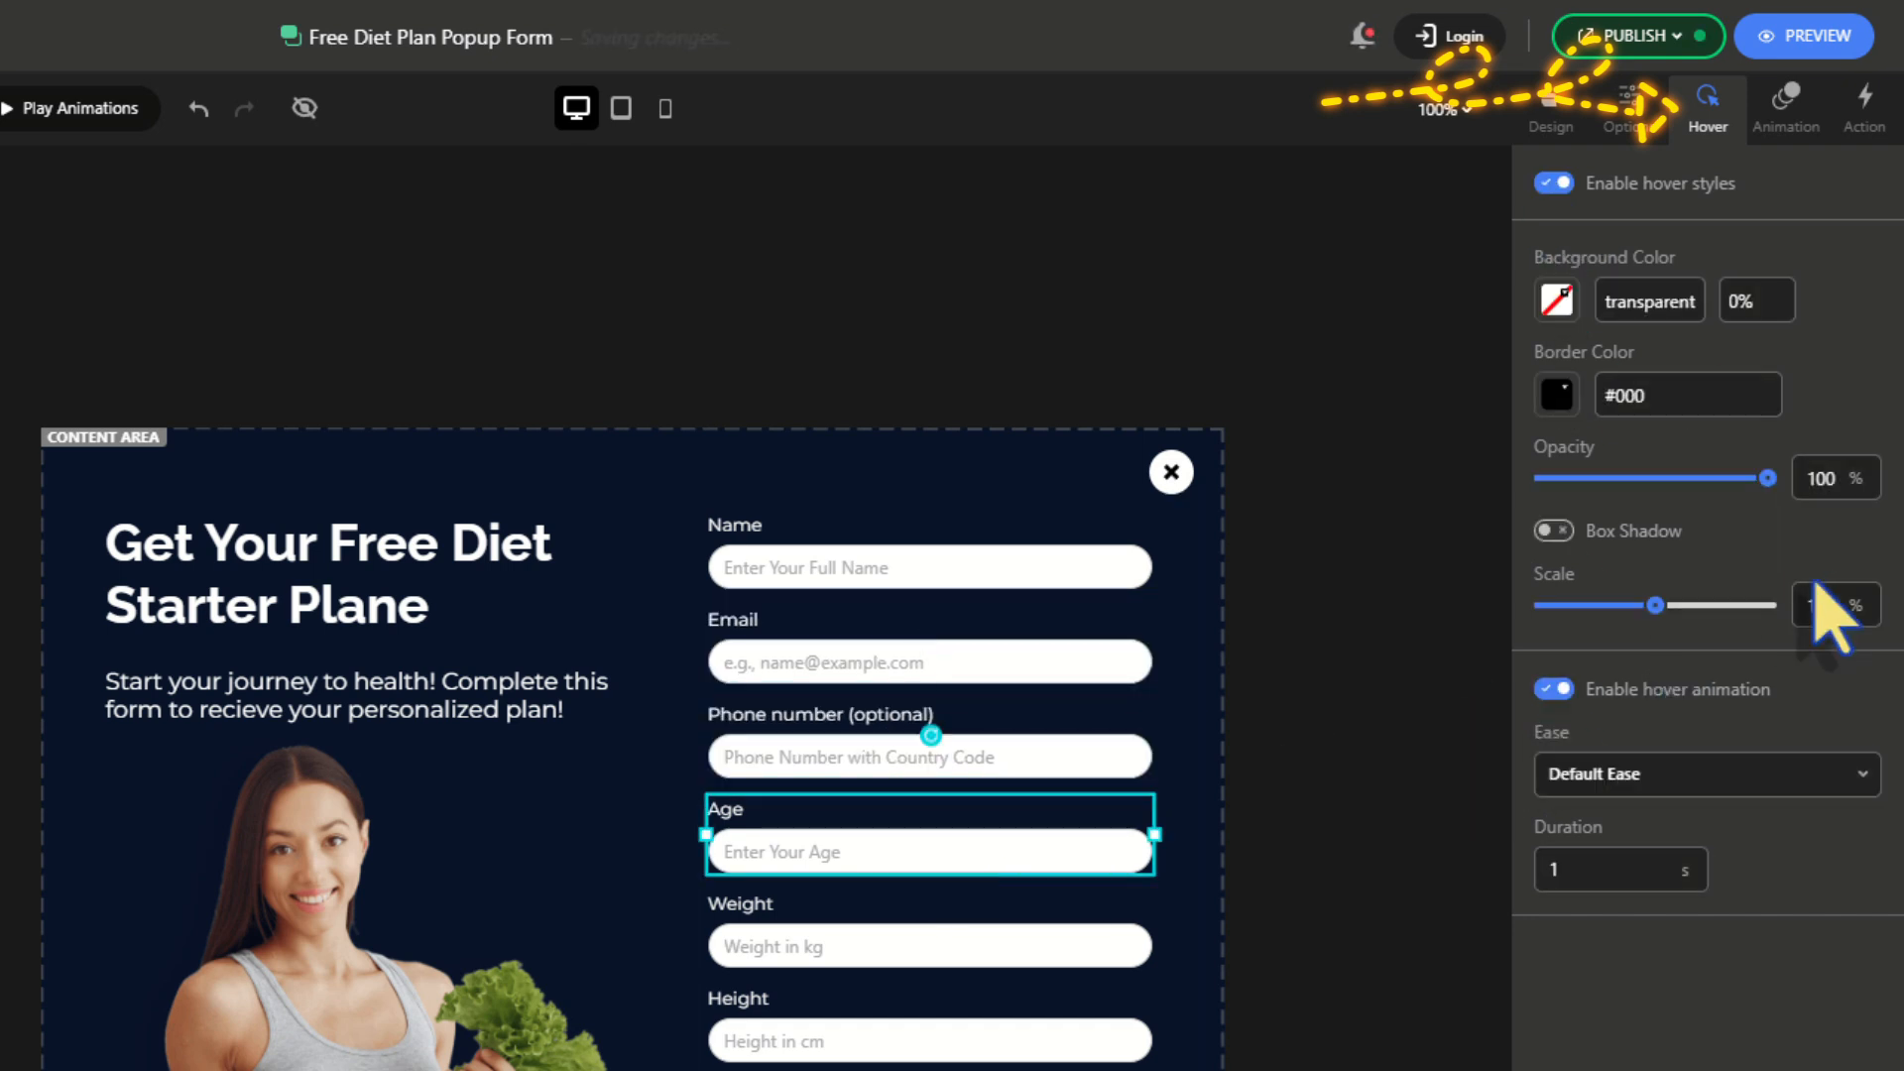
{"action": "left_click", "coordinate": [1833, 606]}
{"action": "key", "text": "BackSpace"}
{"action": "type", "text": "4"}
Give the Weight and Height fields hover styles scaling to 104%
{"action": "left_click", "coordinate": [1056, 937]}
{"action": "left_click", "coordinate": [1582, 185]}
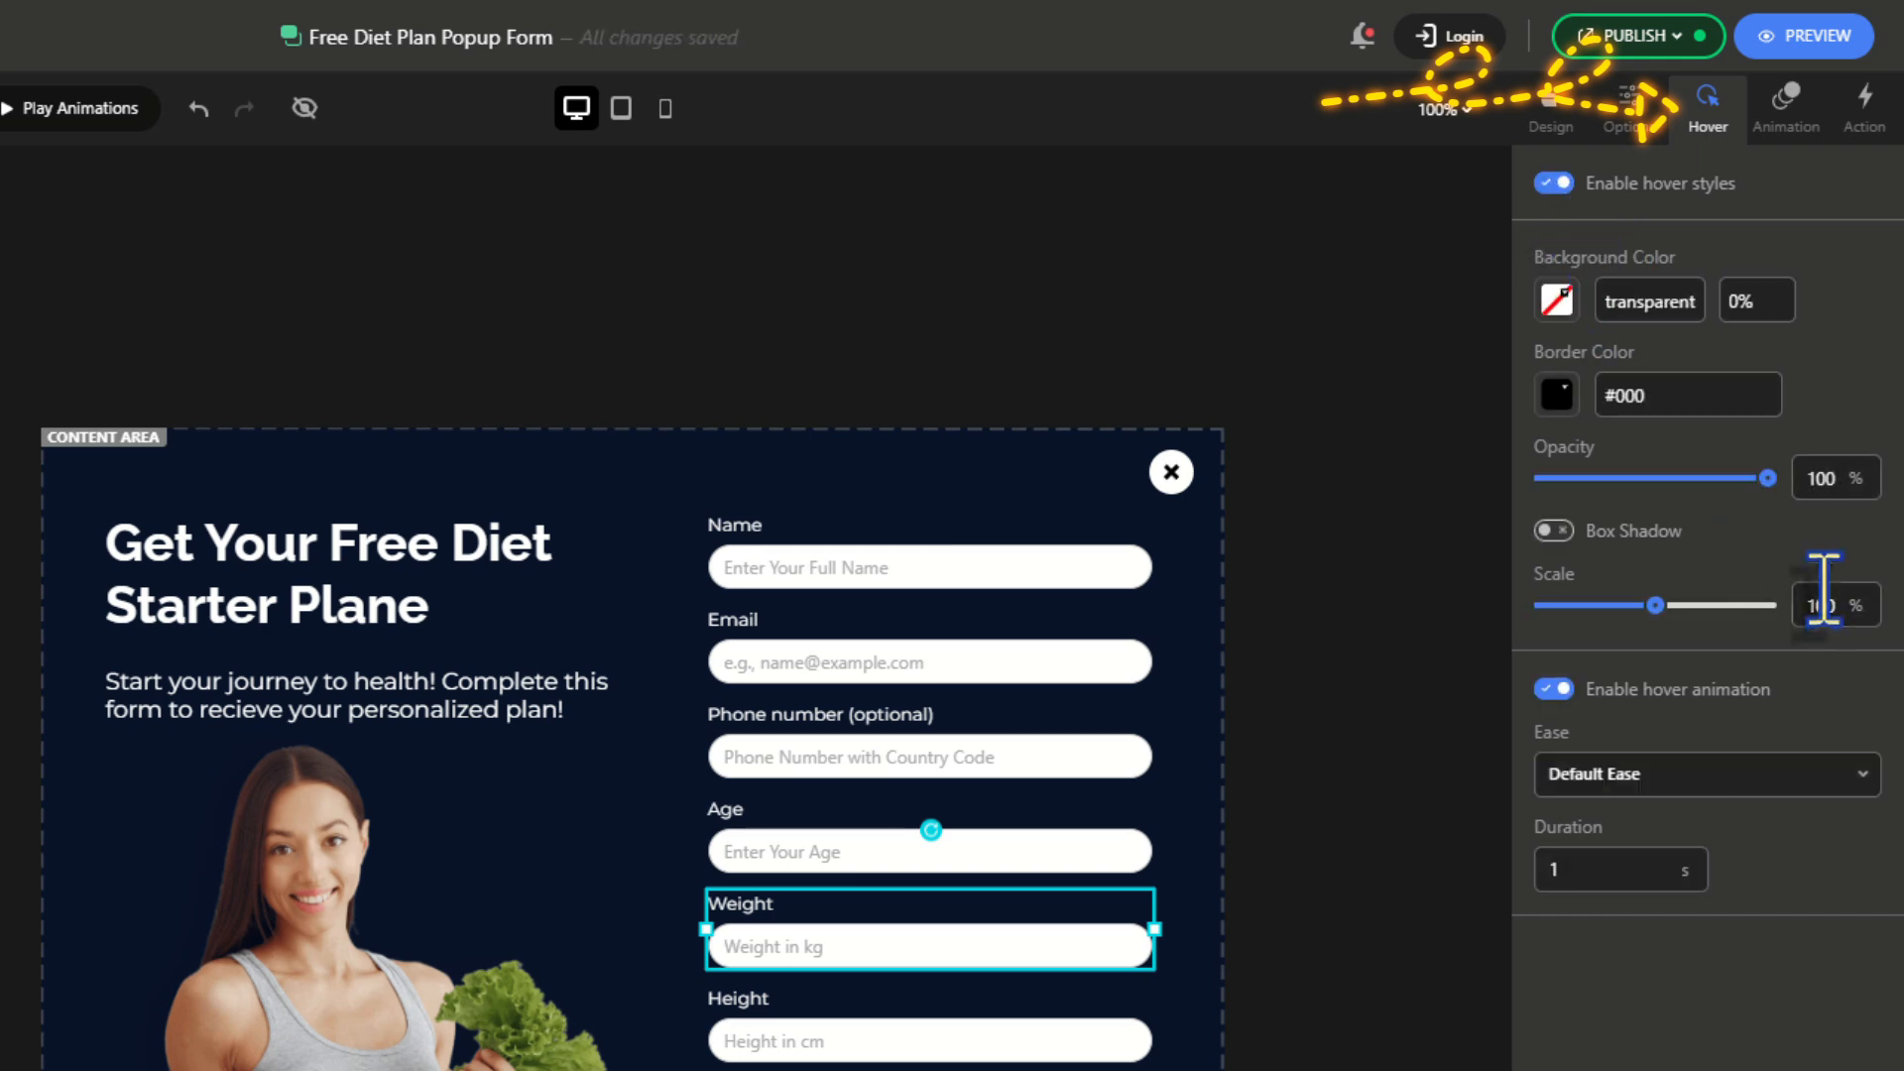
{"action": "left_click", "coordinate": [1838, 608]}
{"action": "key", "text": "BackSpace"}
{"action": "type", "text": "4"}
{"action": "left_click", "coordinate": [875, 1032]}
{"action": "left_click", "coordinate": [1554, 183]}
{"action": "left_click", "coordinate": [1837, 607]}
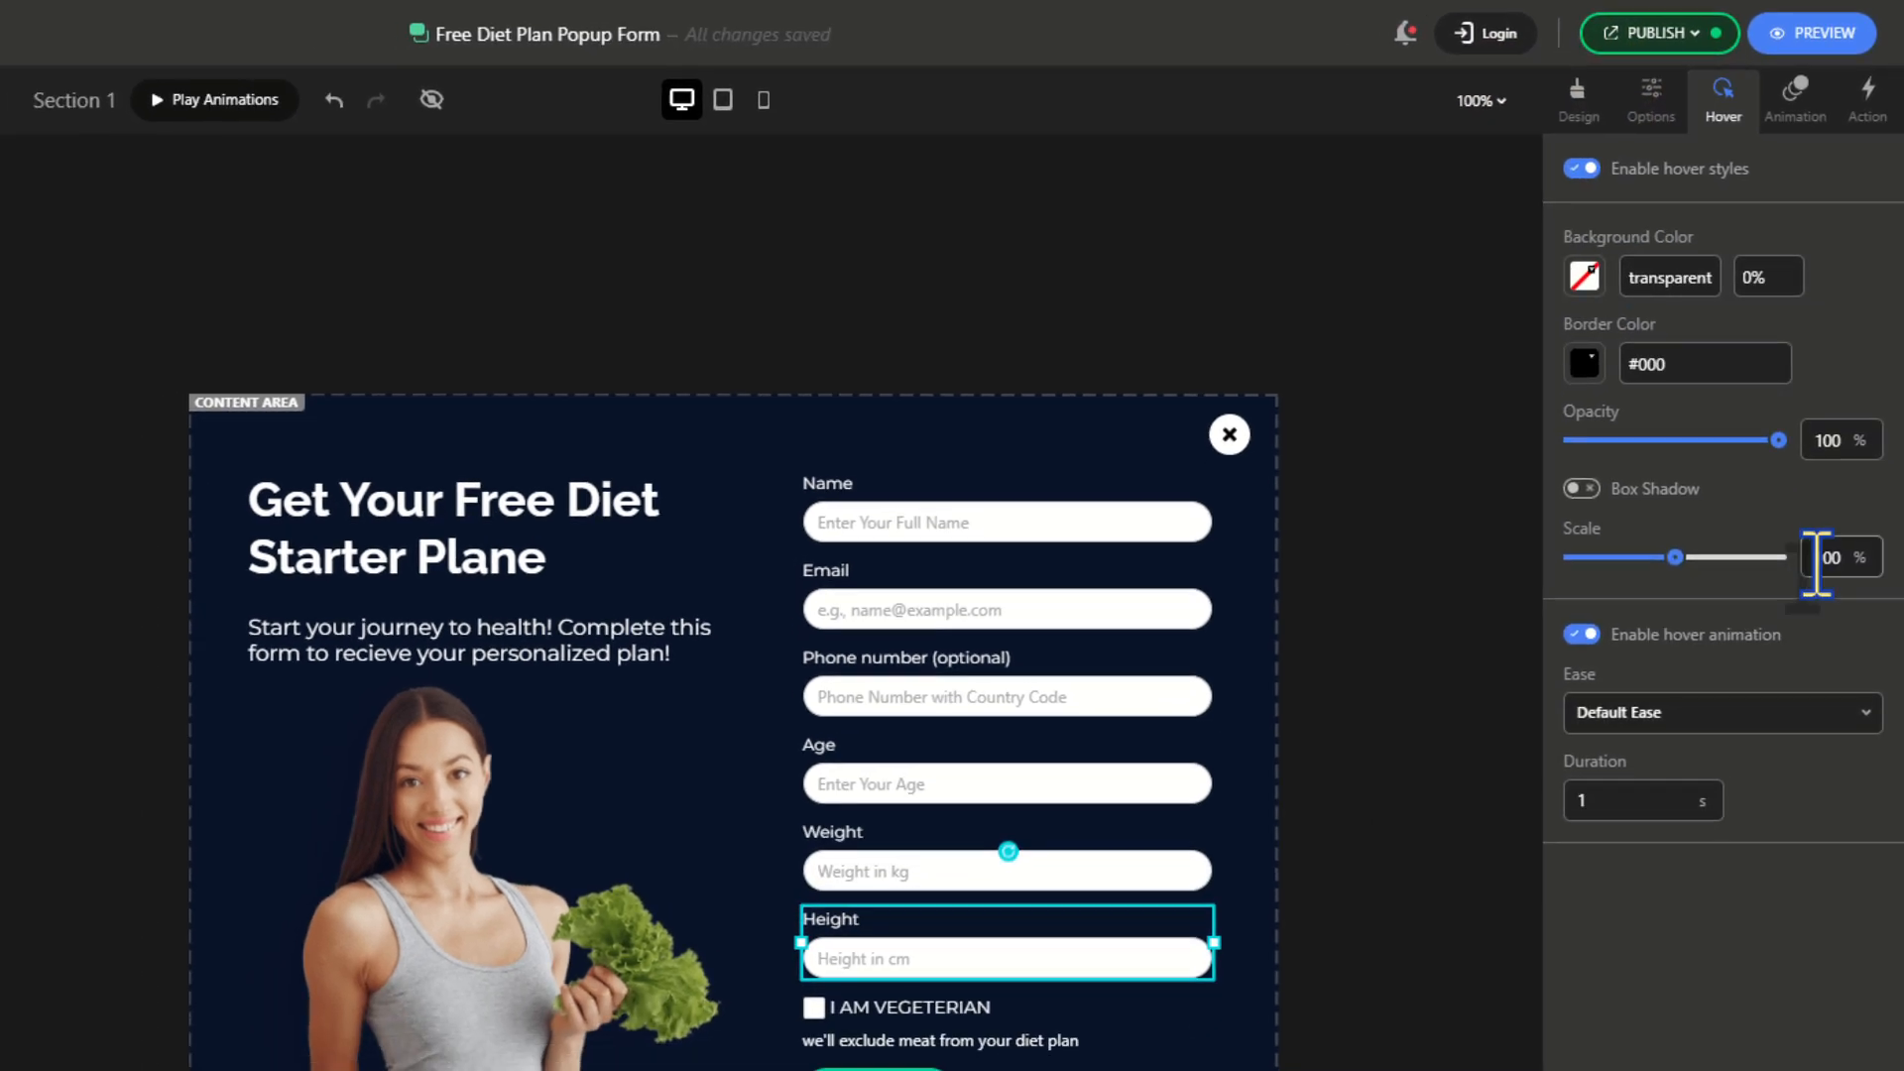
{"action": "key", "text": "BackSpace"}
{"action": "type", "text": "4"}
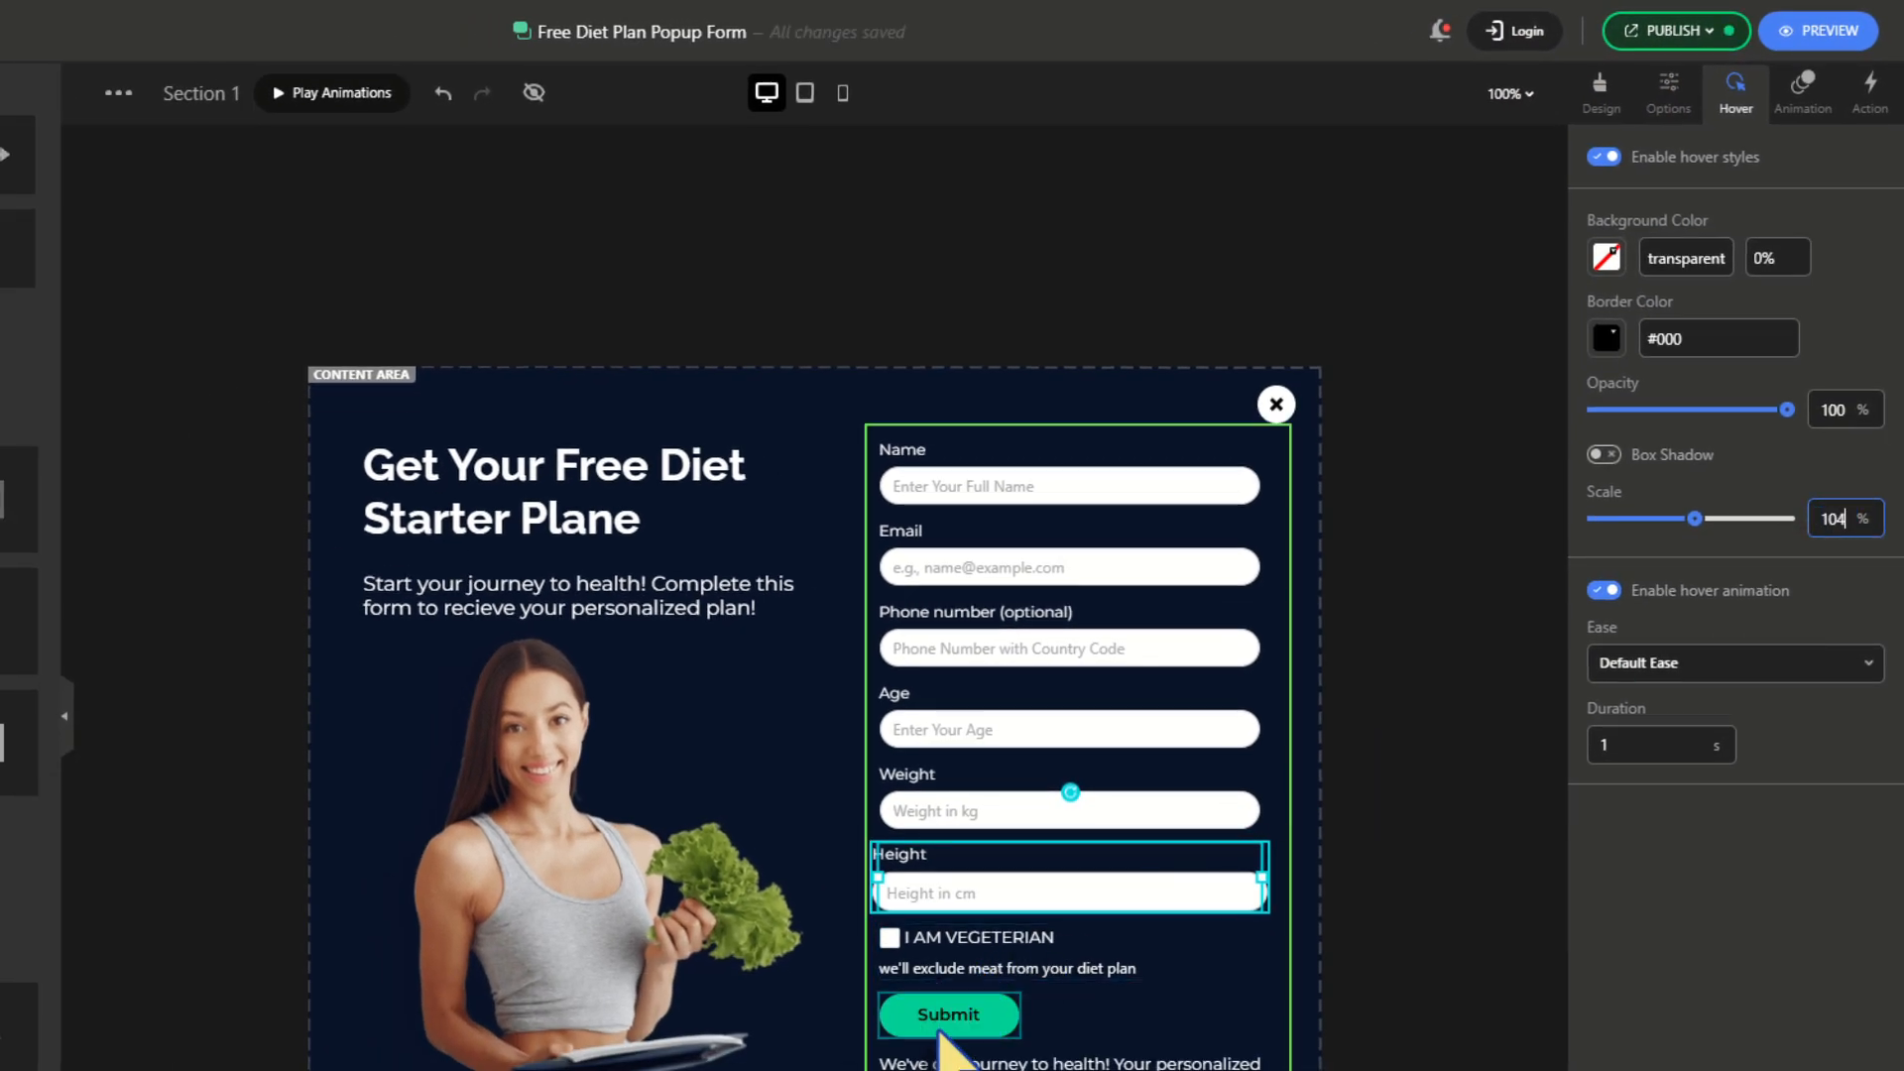
Make the Submit button scale to 104% on hover, turning white with black text
{"action": "left_click", "coordinate": [922, 1013]}
{"action": "left_click", "coordinate": [1606, 159]}
{"action": "left_click", "coordinate": [1837, 637]}
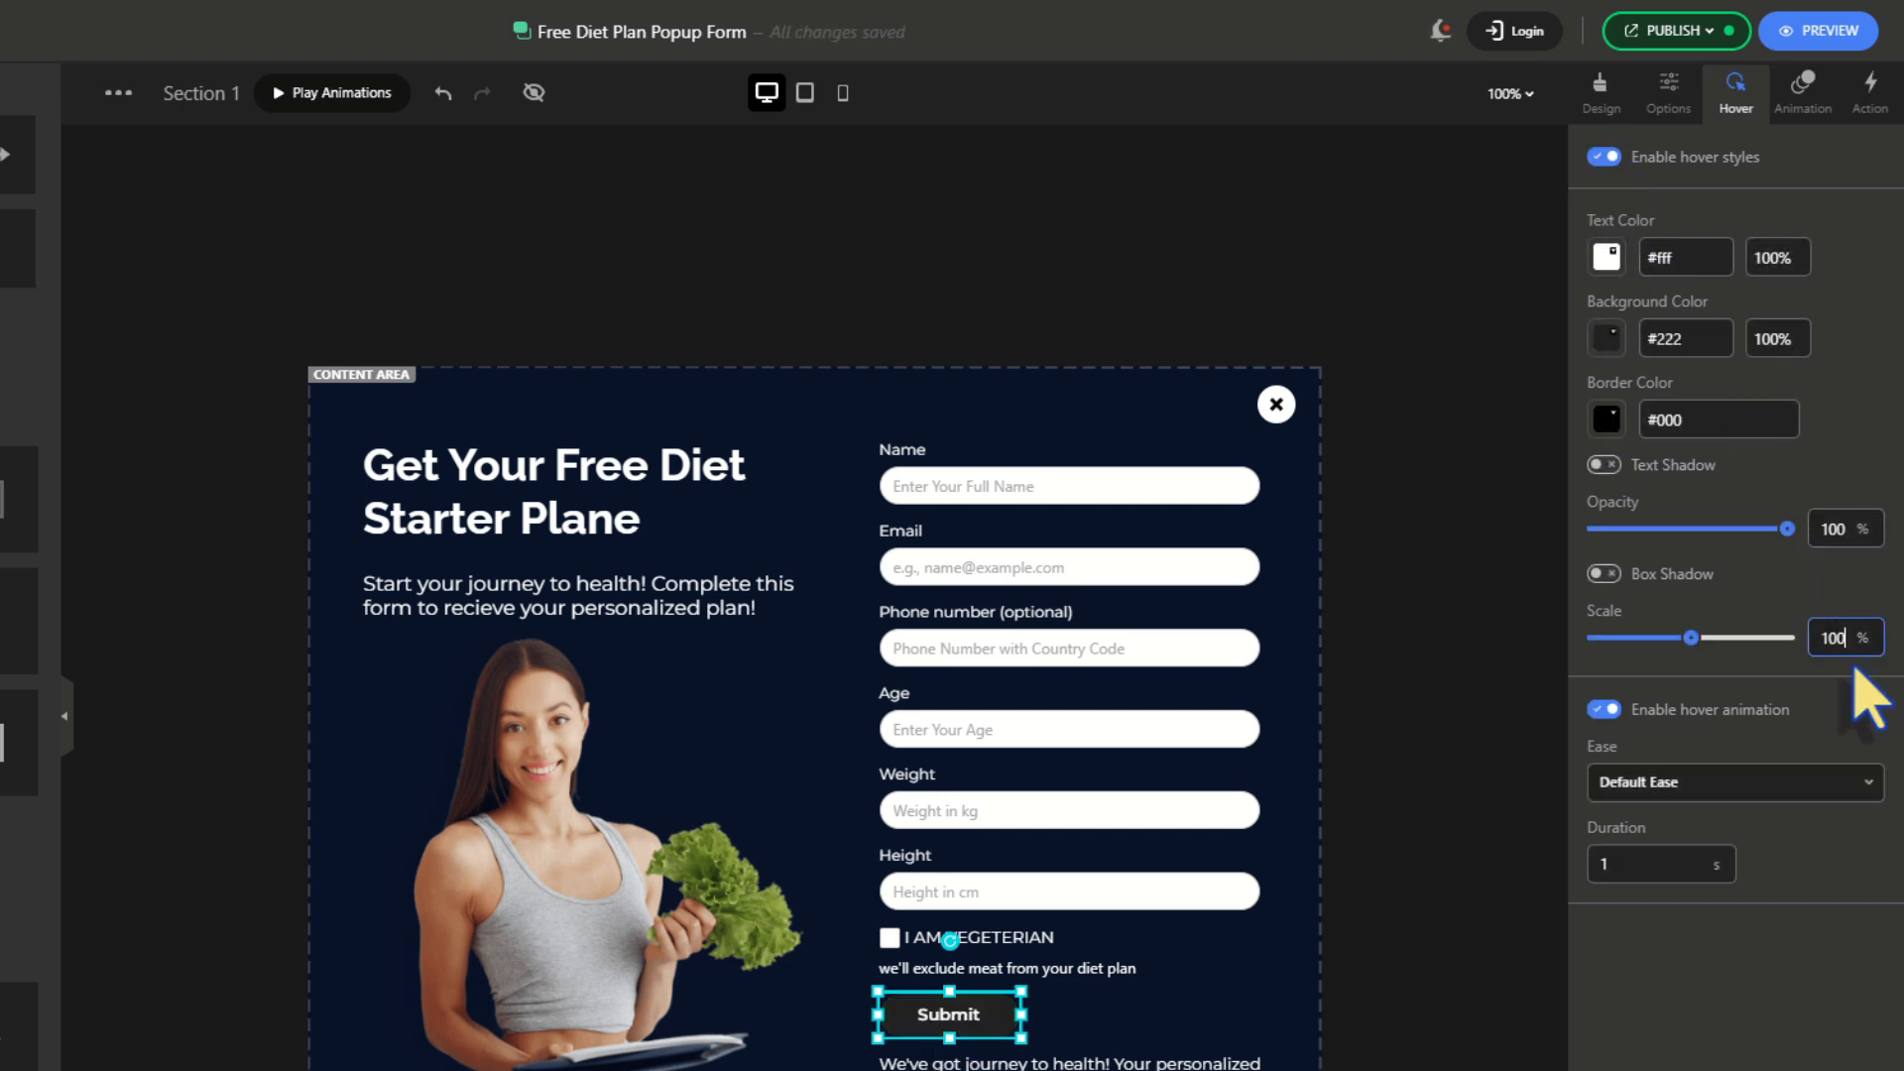
{"action": "key", "text": "BackSpace"}
{"action": "type", "text": "4"}
{"action": "left_click", "coordinate": [1608, 258]}
{"action": "left_click_drag", "start_coordinate": [1628, 310], "coordinate": [1601, 490]}
{"action": "left_click", "coordinate": [1872, 334]}
{"action": "left_click", "coordinate": [1607, 339]}
{"action": "left_click_drag", "start_coordinate": [1635, 400], "coordinate": [1592, 370]}
{"action": "left_click", "coordinate": [1863, 395]}
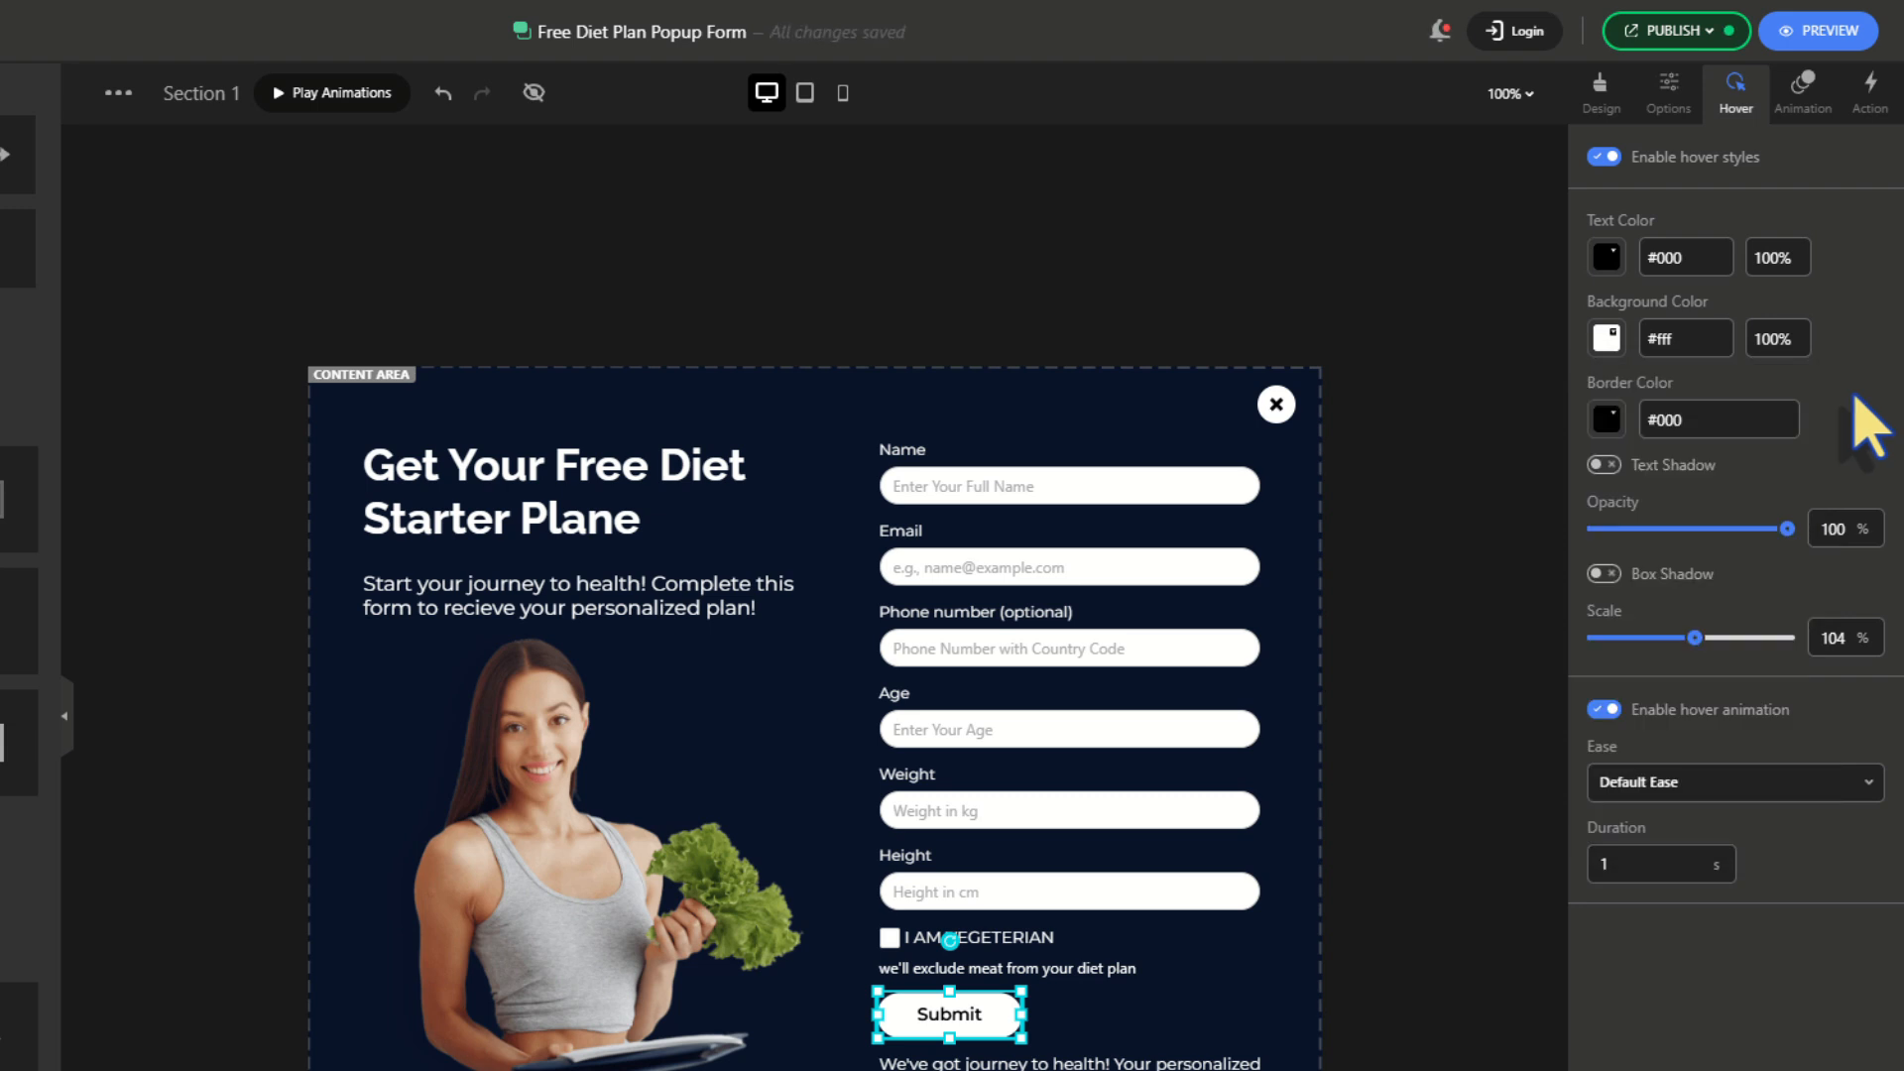
{"action": "left_click", "coordinate": [1319, 317]}
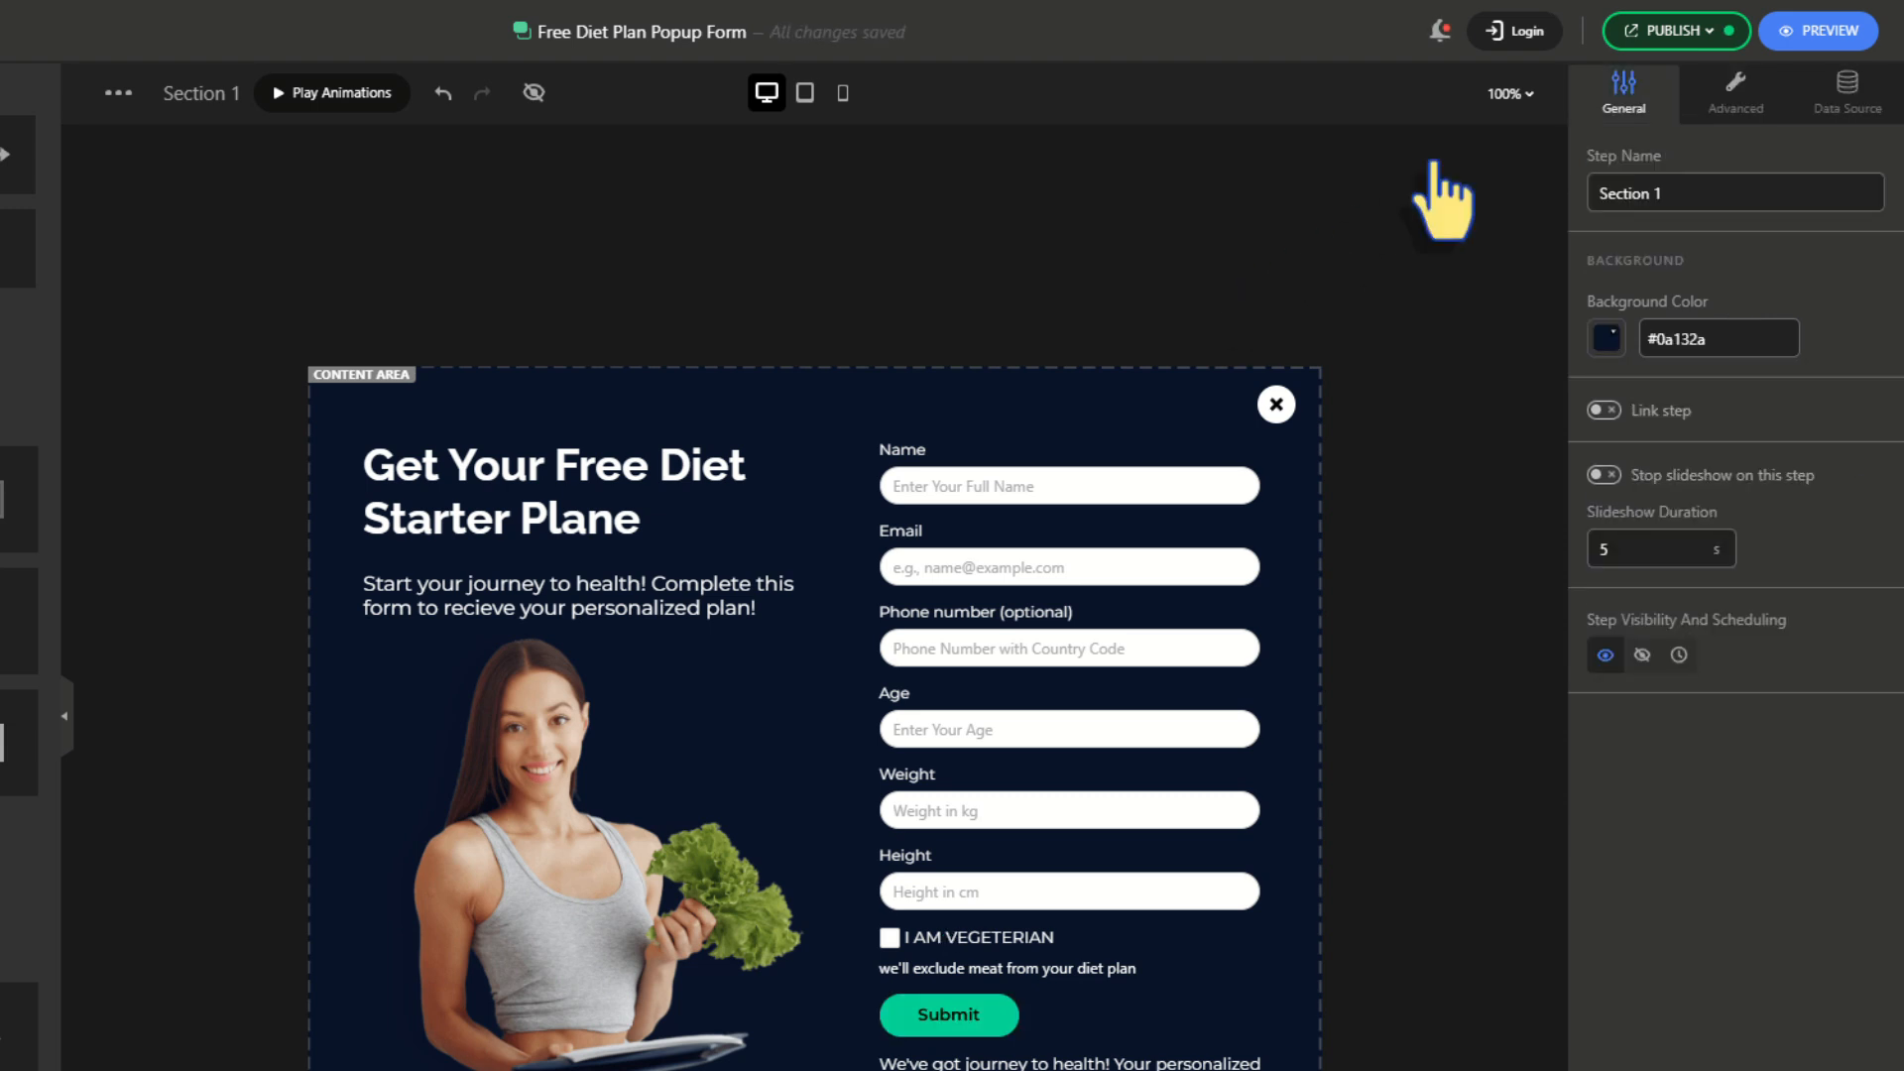
Publish the popup with a Scroll percentage display trigger set to 50
{"action": "left_click", "coordinate": [1652, 35]}
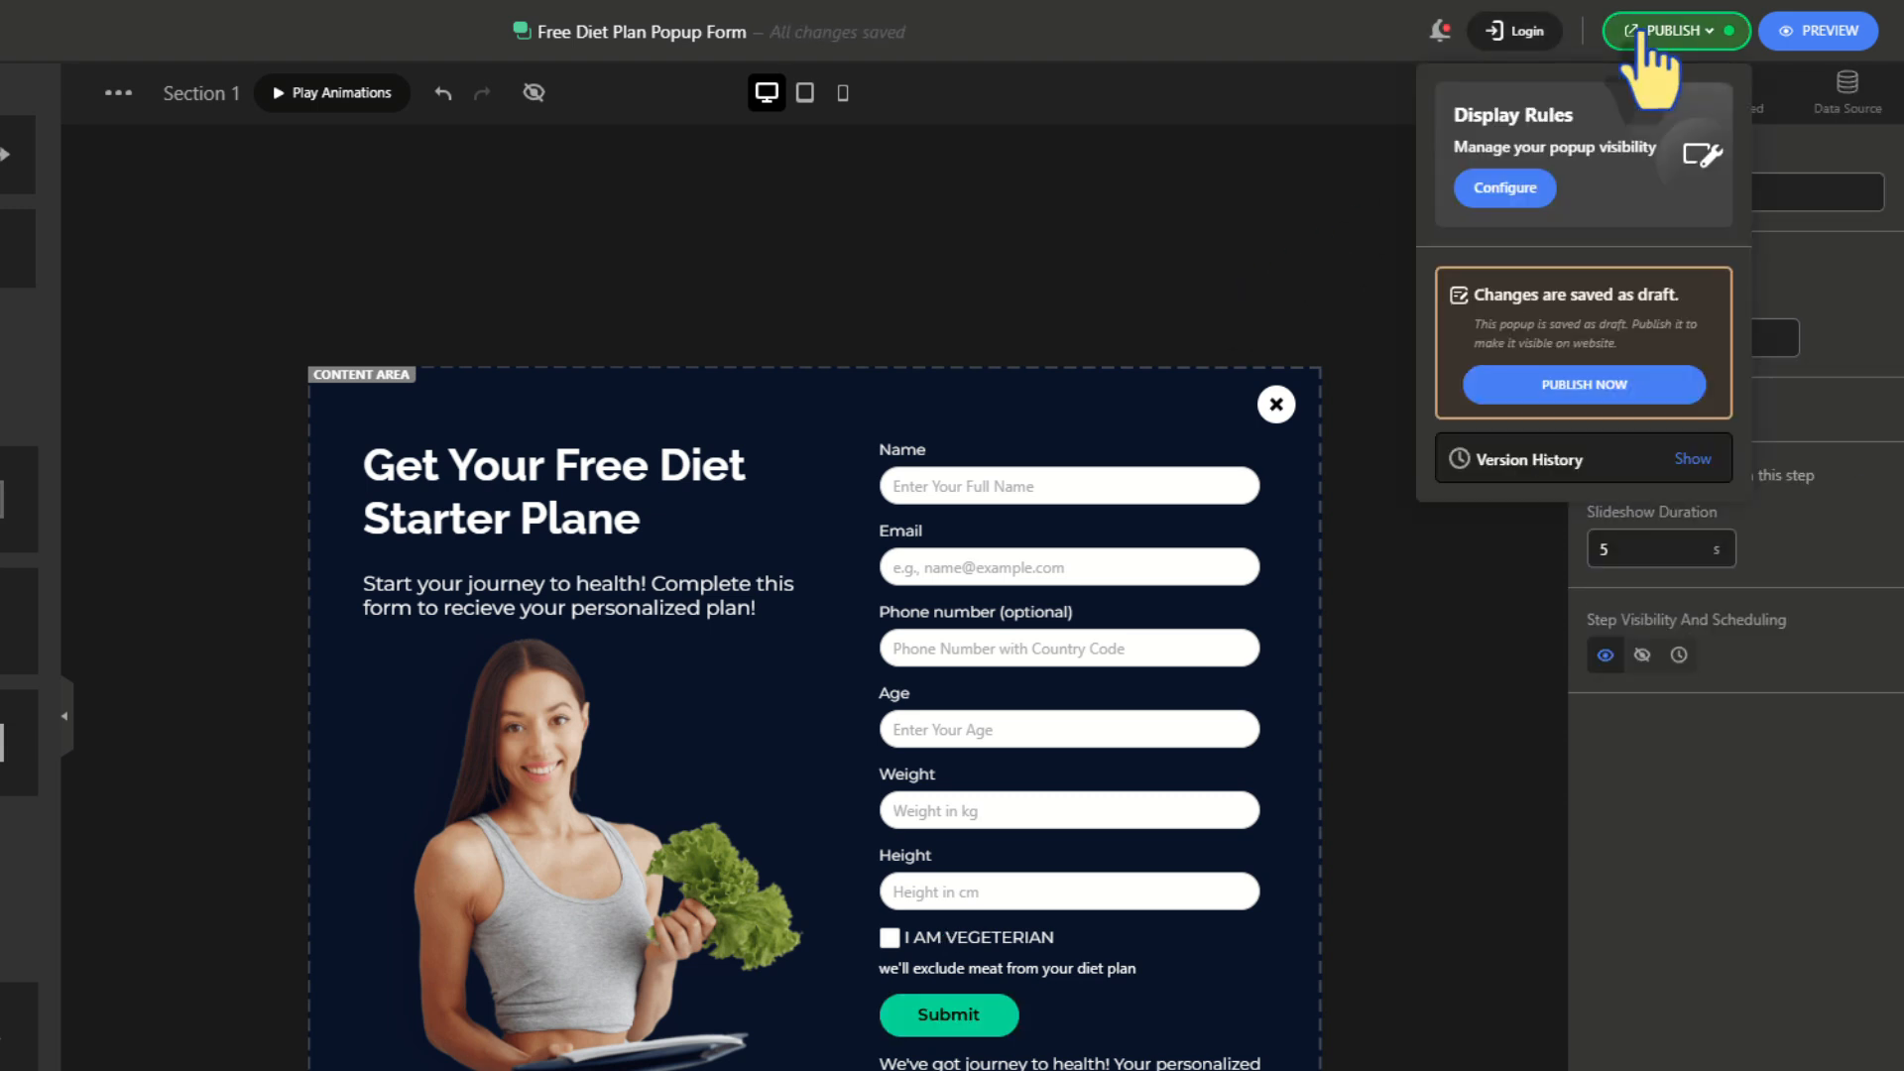
{"action": "left_click", "coordinate": [1560, 392]}
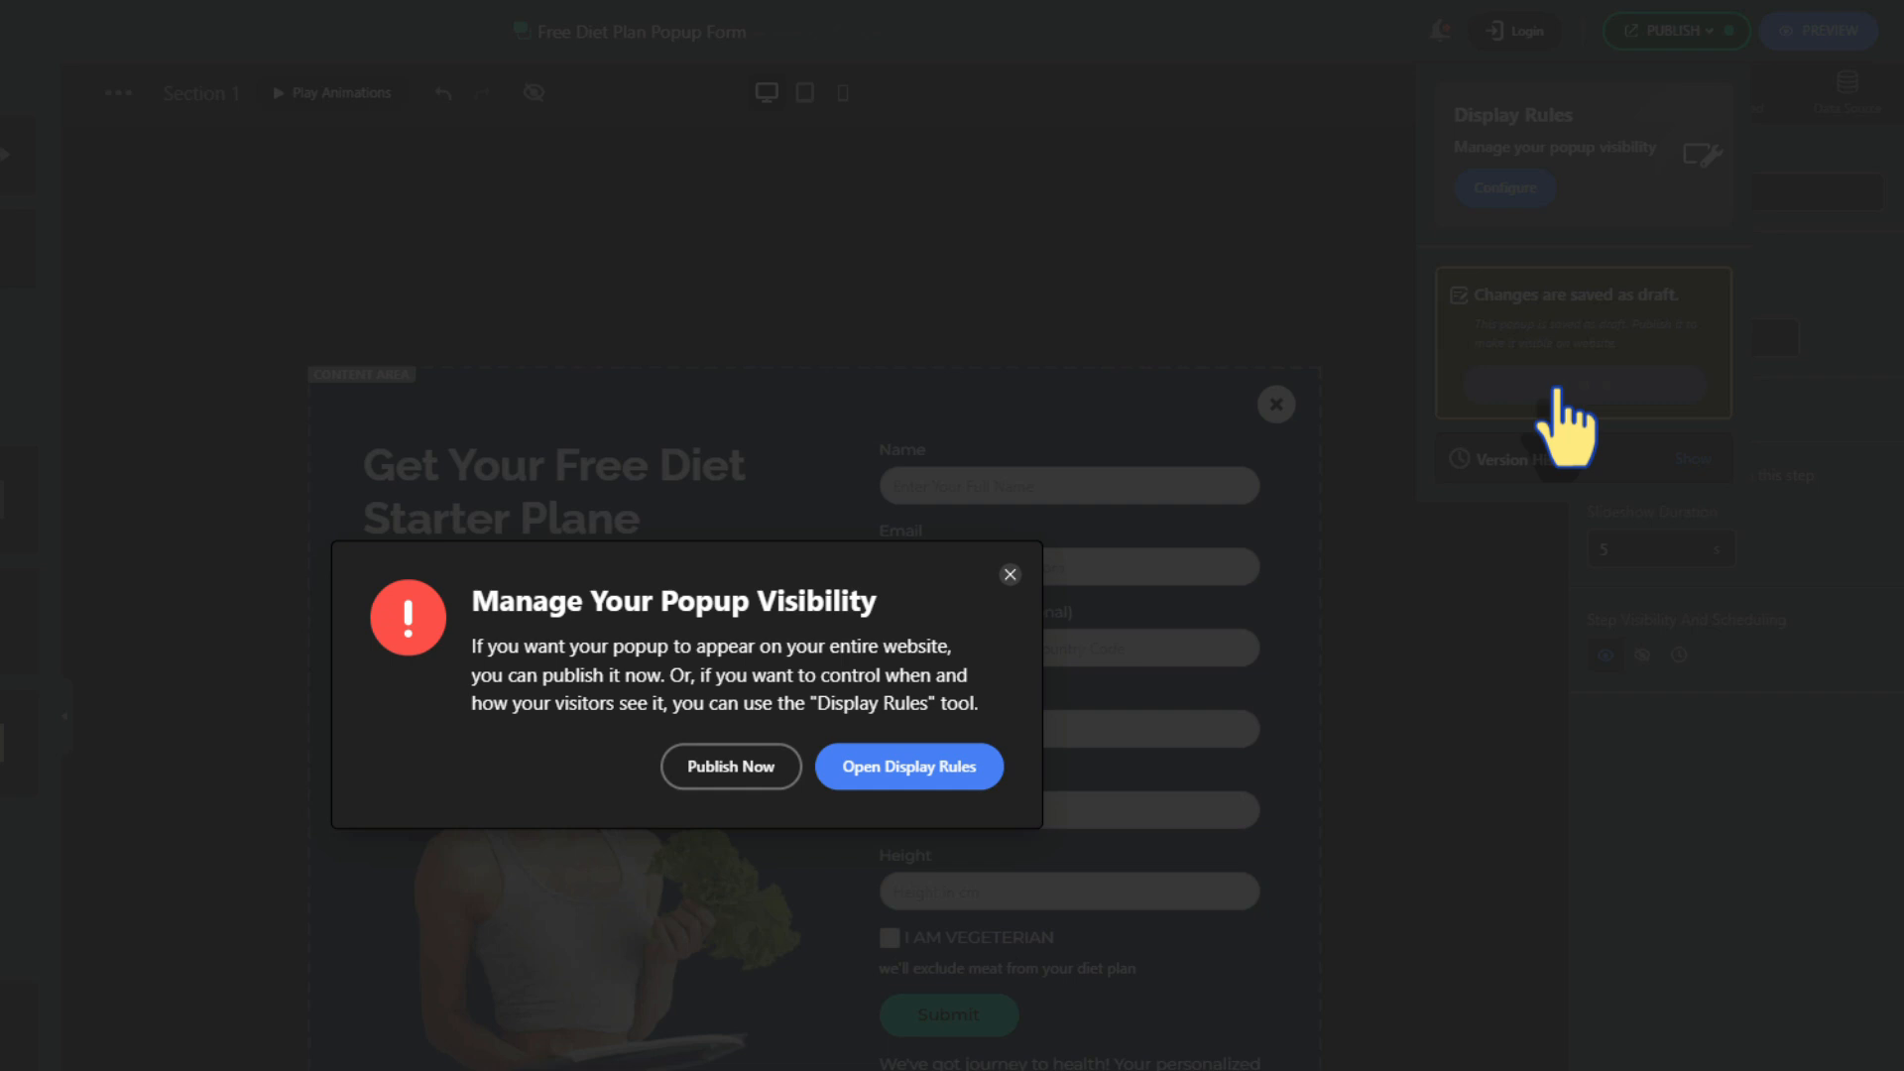
{"action": "left_click", "coordinate": [953, 768]}
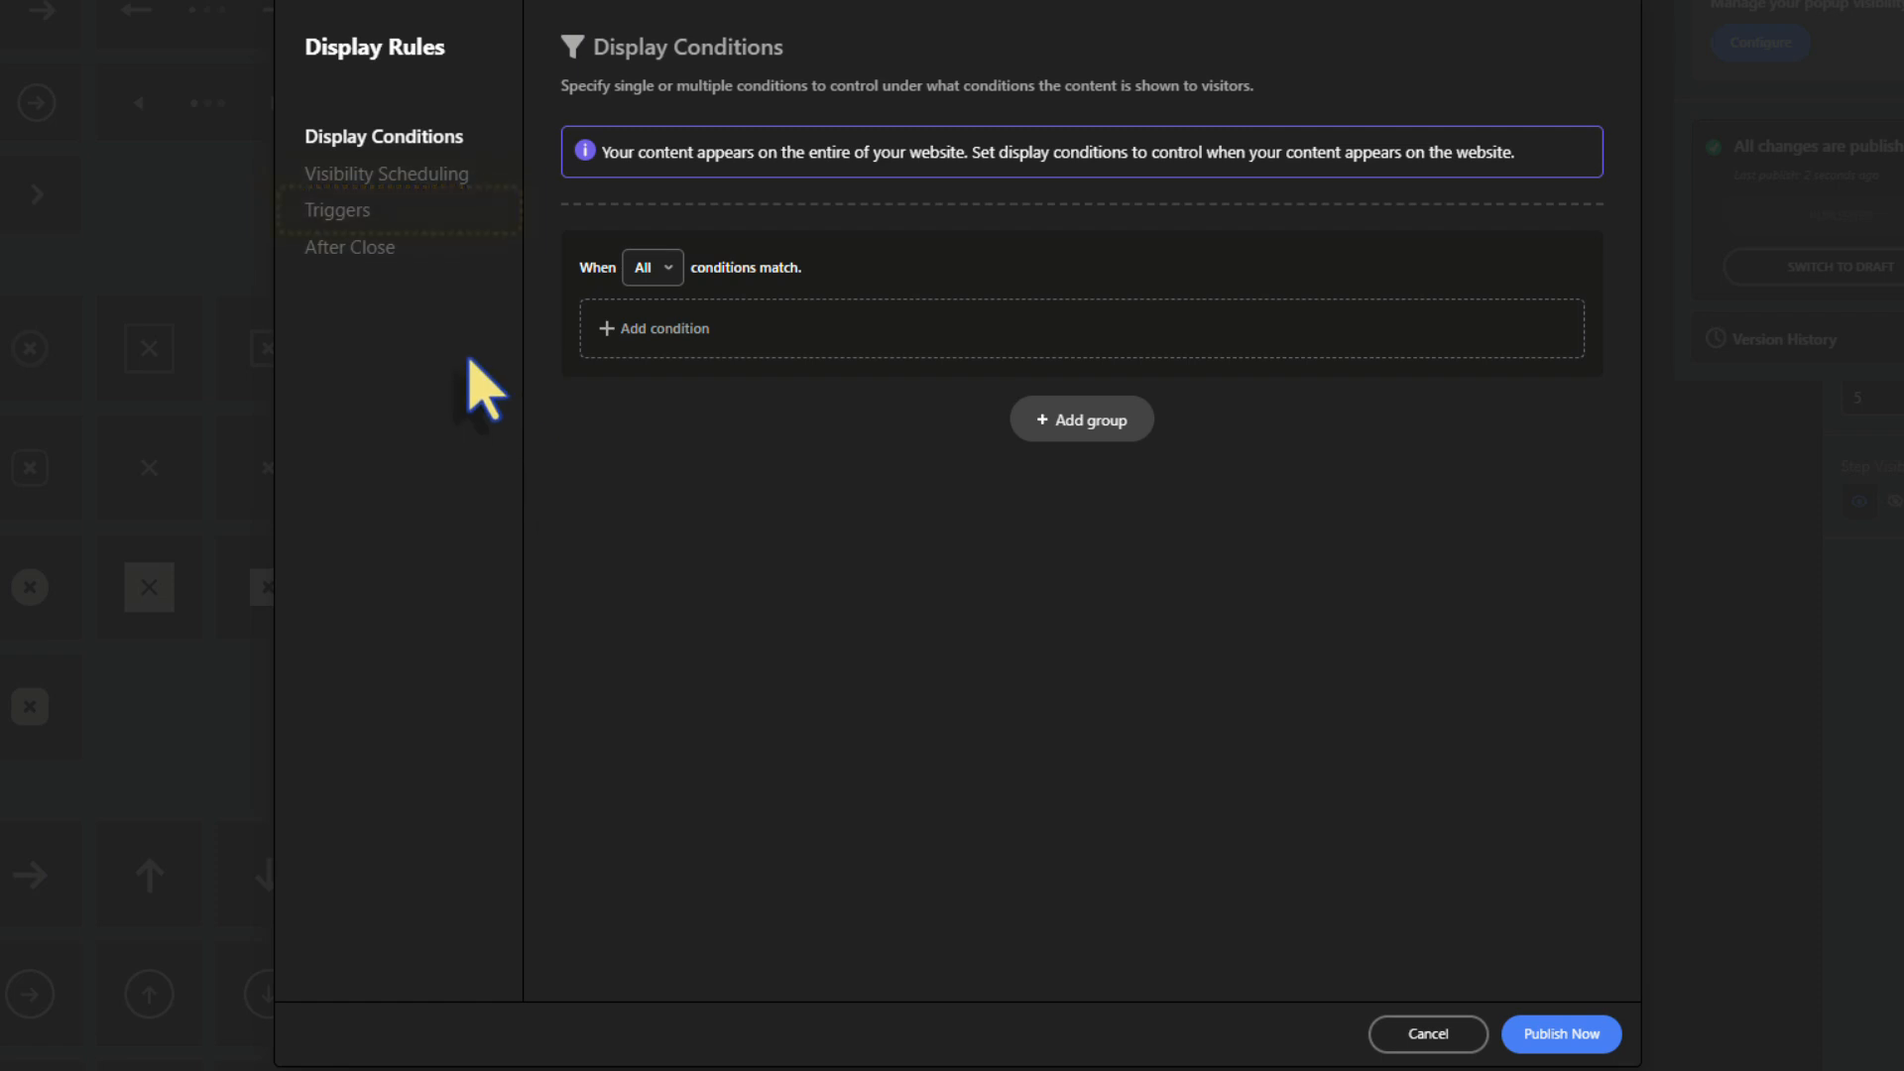
{"action": "left_click", "coordinate": [359, 223]}
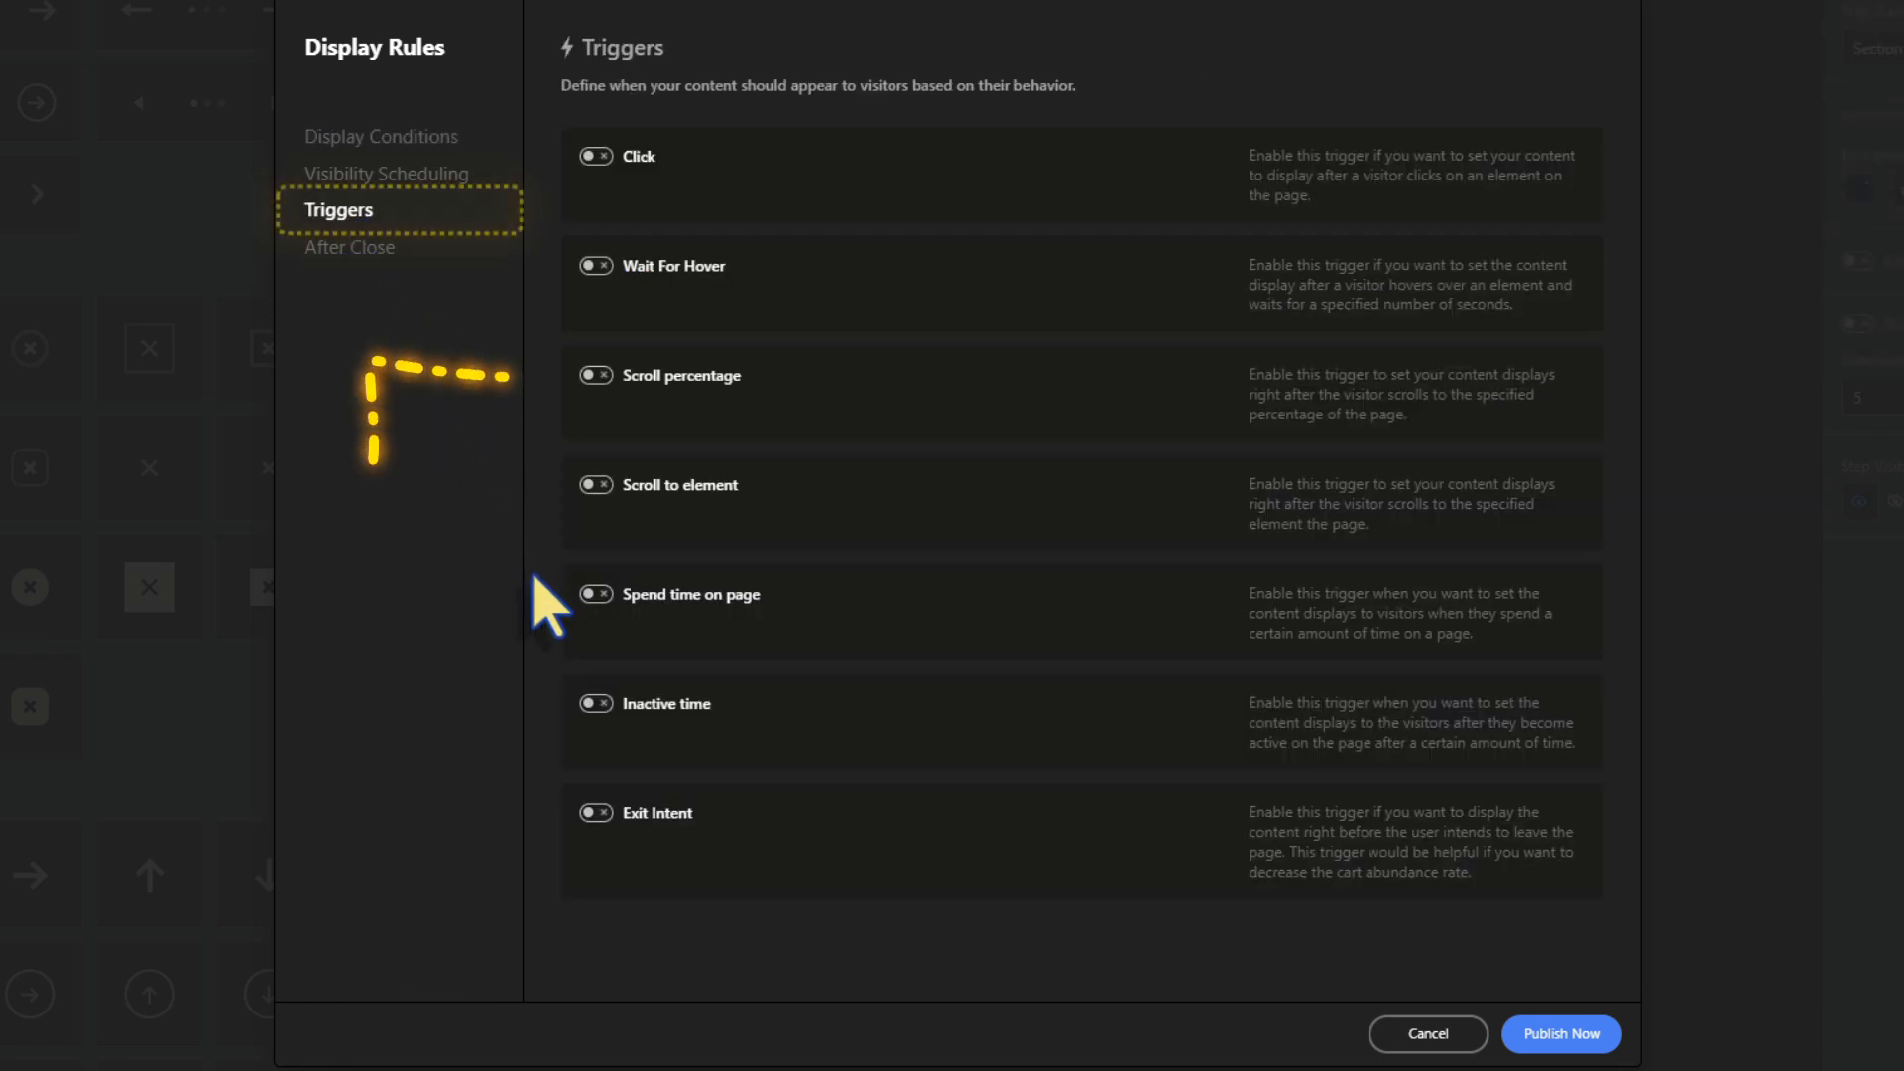
{"action": "left_click", "coordinate": [596, 375]}
{"action": "left_click", "coordinate": [661, 448]}
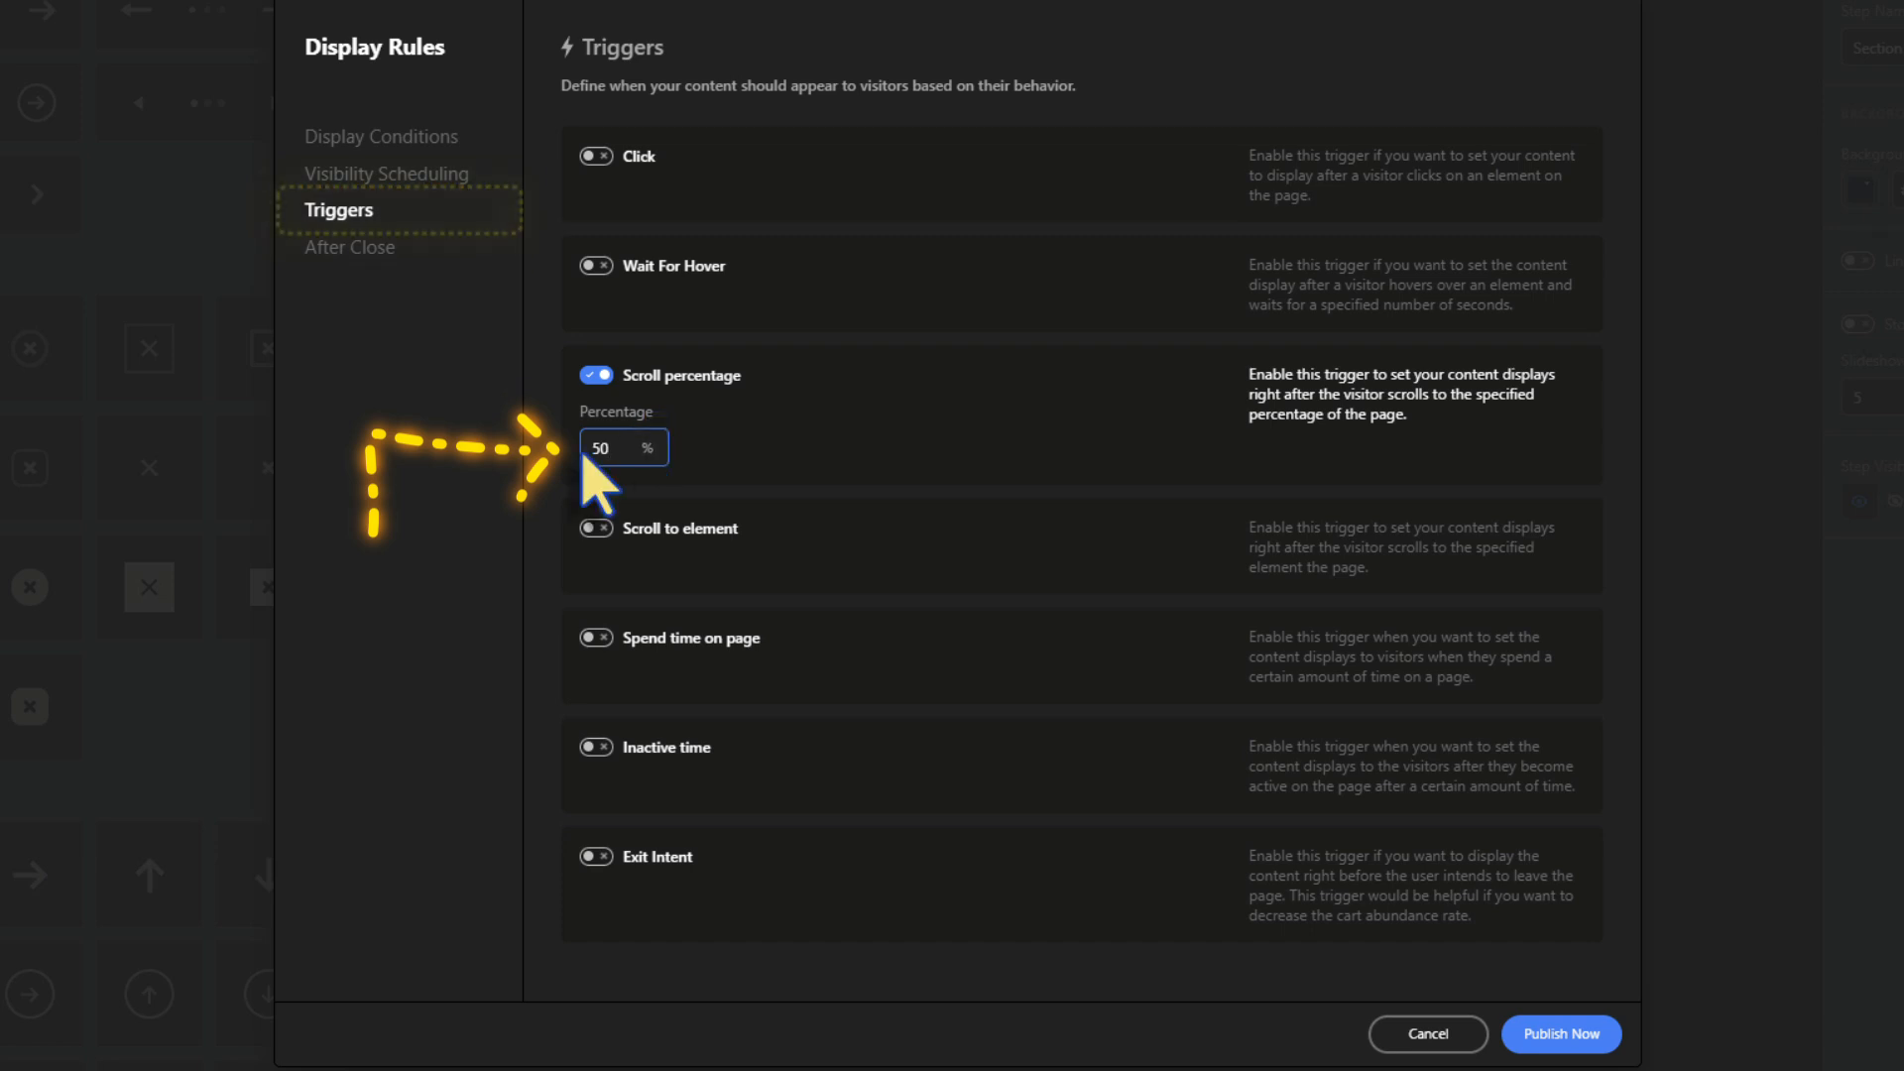
{"action": "left_click", "coordinate": [1554, 1032]}
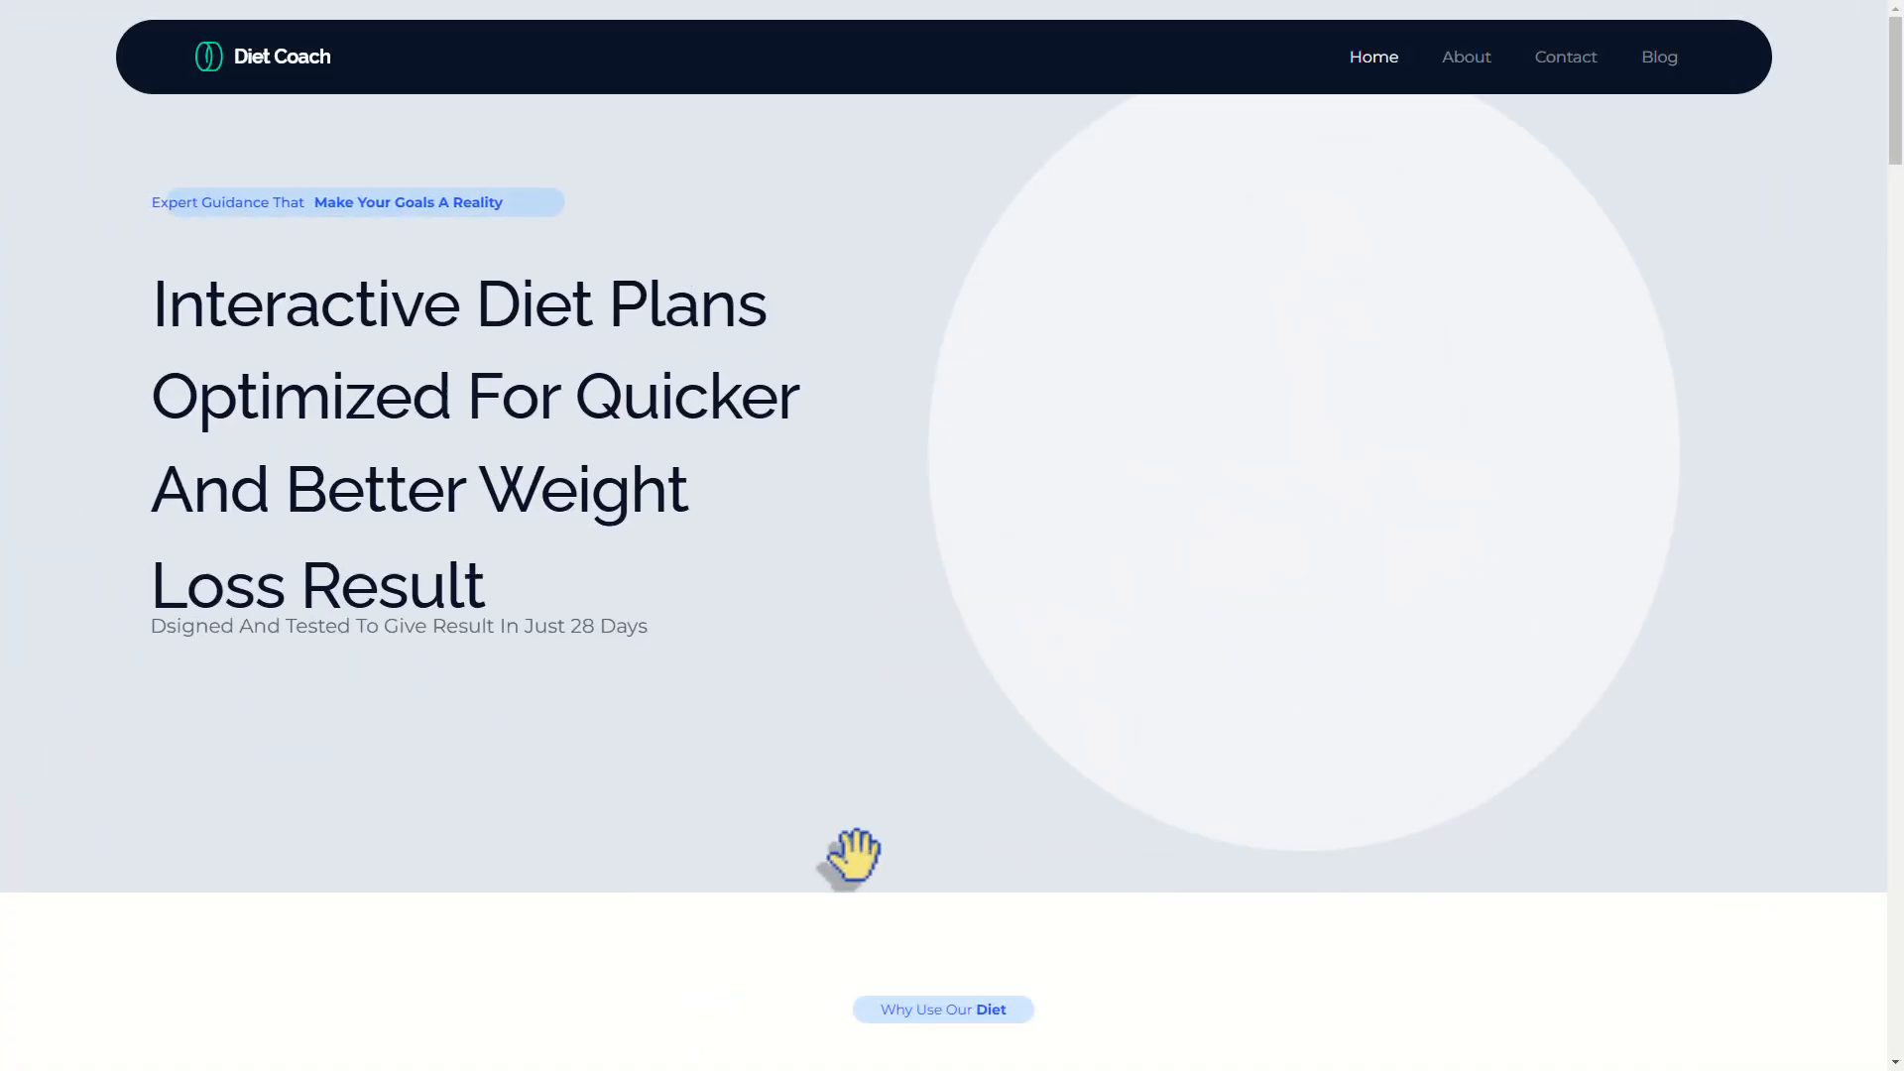
Scroll the live page until the popup appears, then enter a test name and e-mail address
{"action": "scroll", "coordinate": [821, 962], "scroll_direction": "down", "scroll_amount": 6}
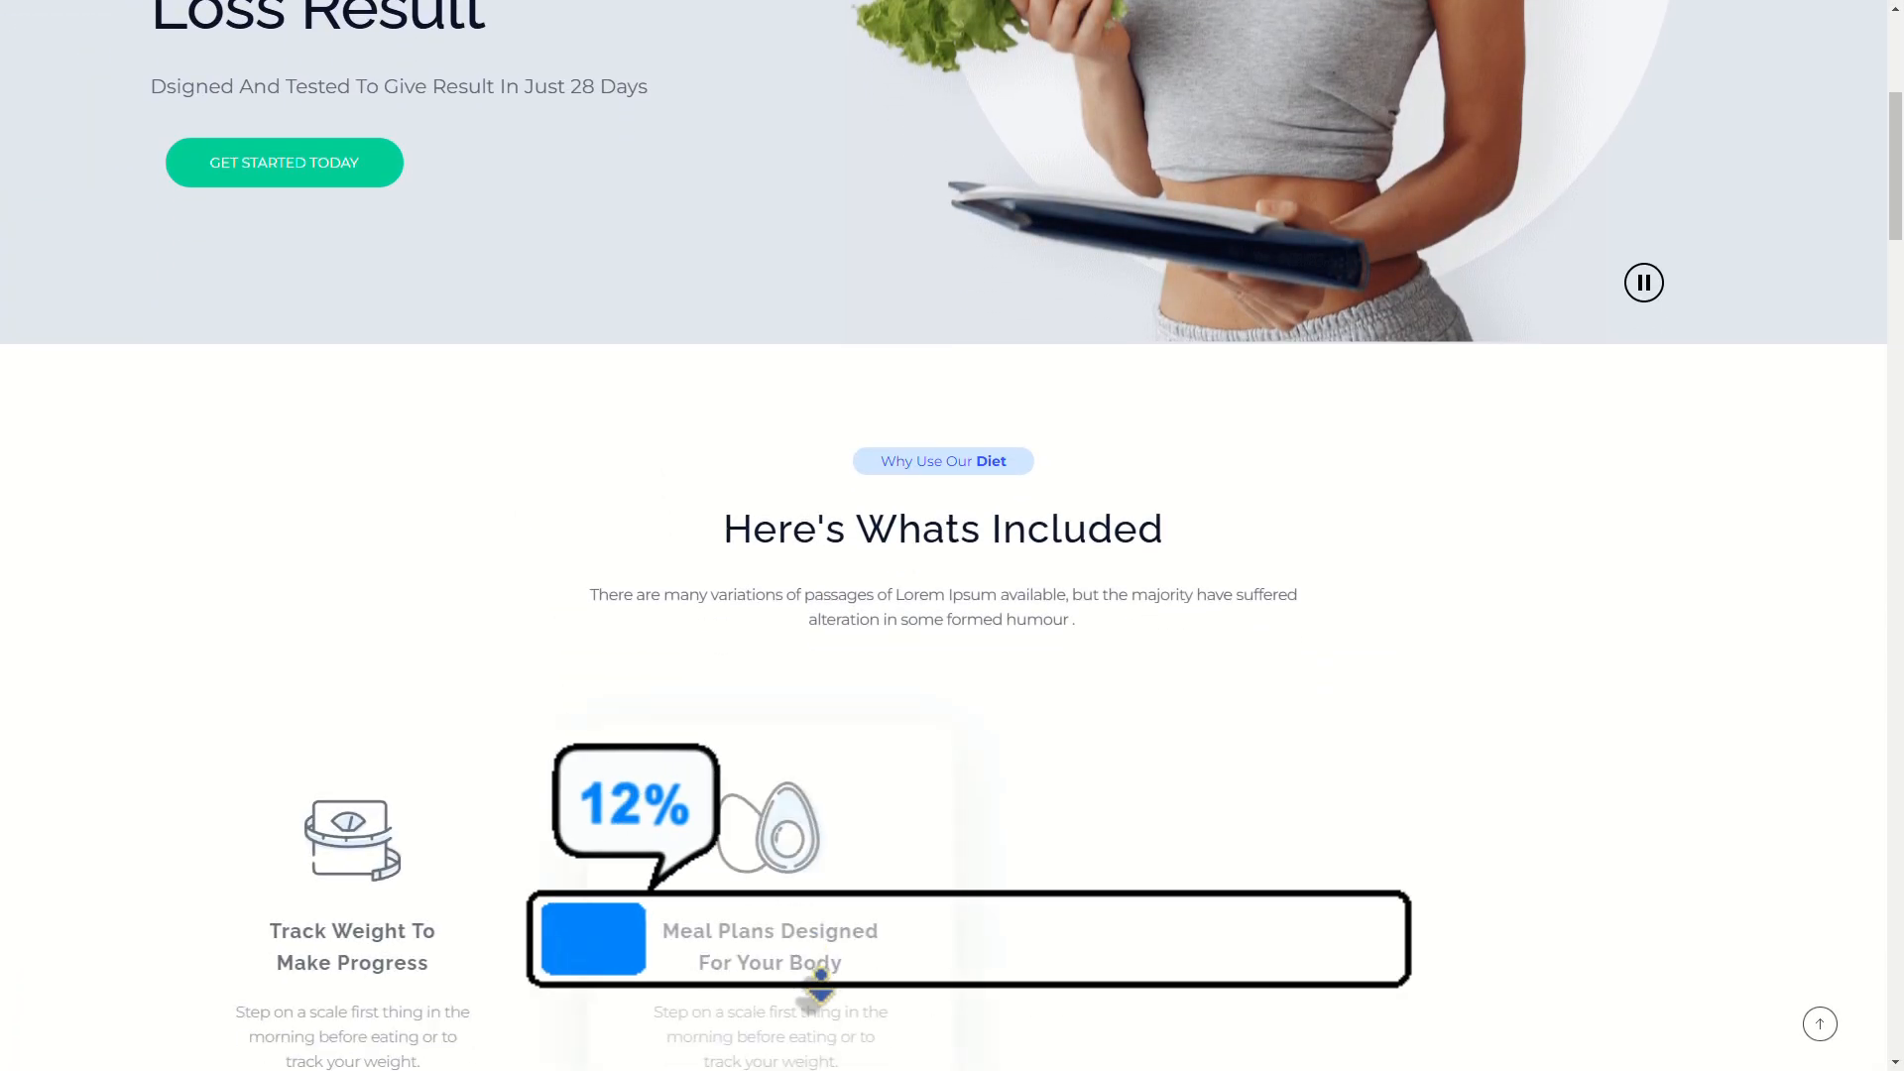
{"action": "scroll", "coordinate": [821, 982], "scroll_direction": "down", "scroll_amount": 12}
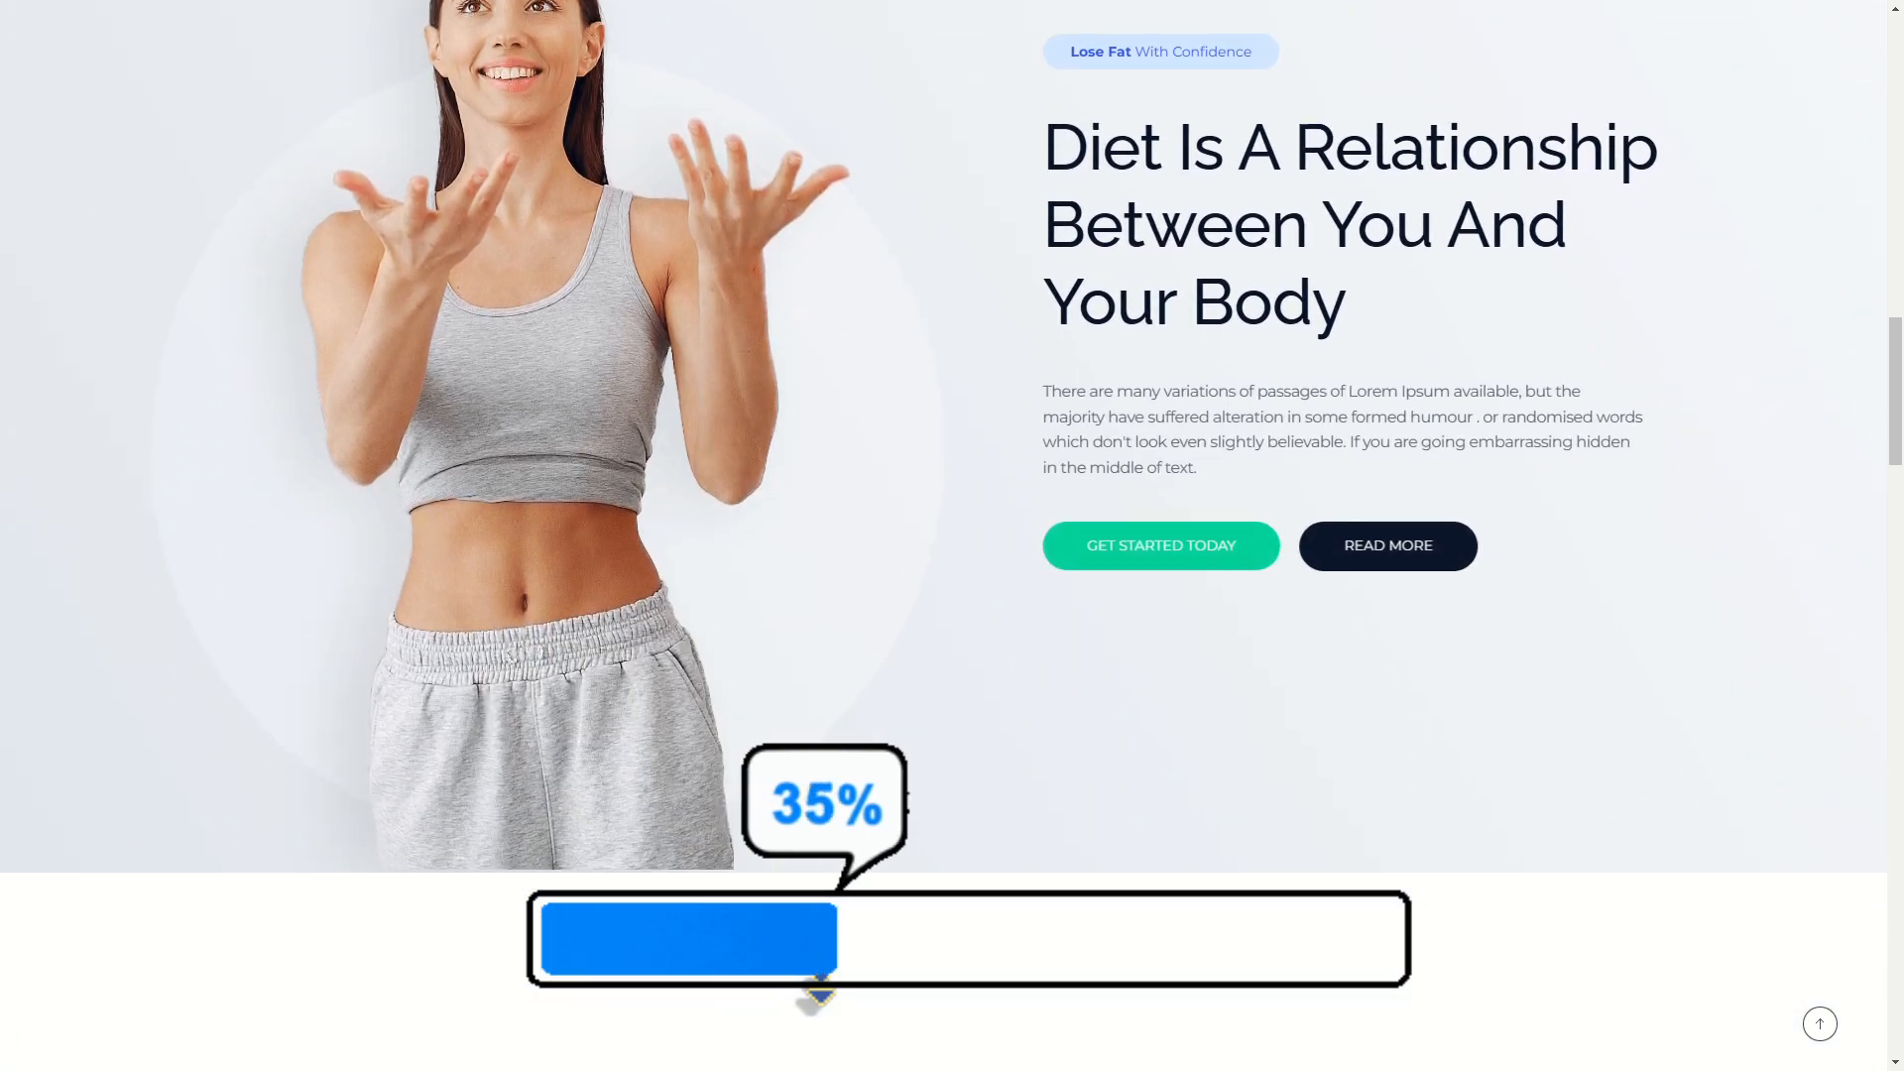
{"action": "scroll", "coordinate": [813, 997], "scroll_direction": "down", "scroll_amount": 11}
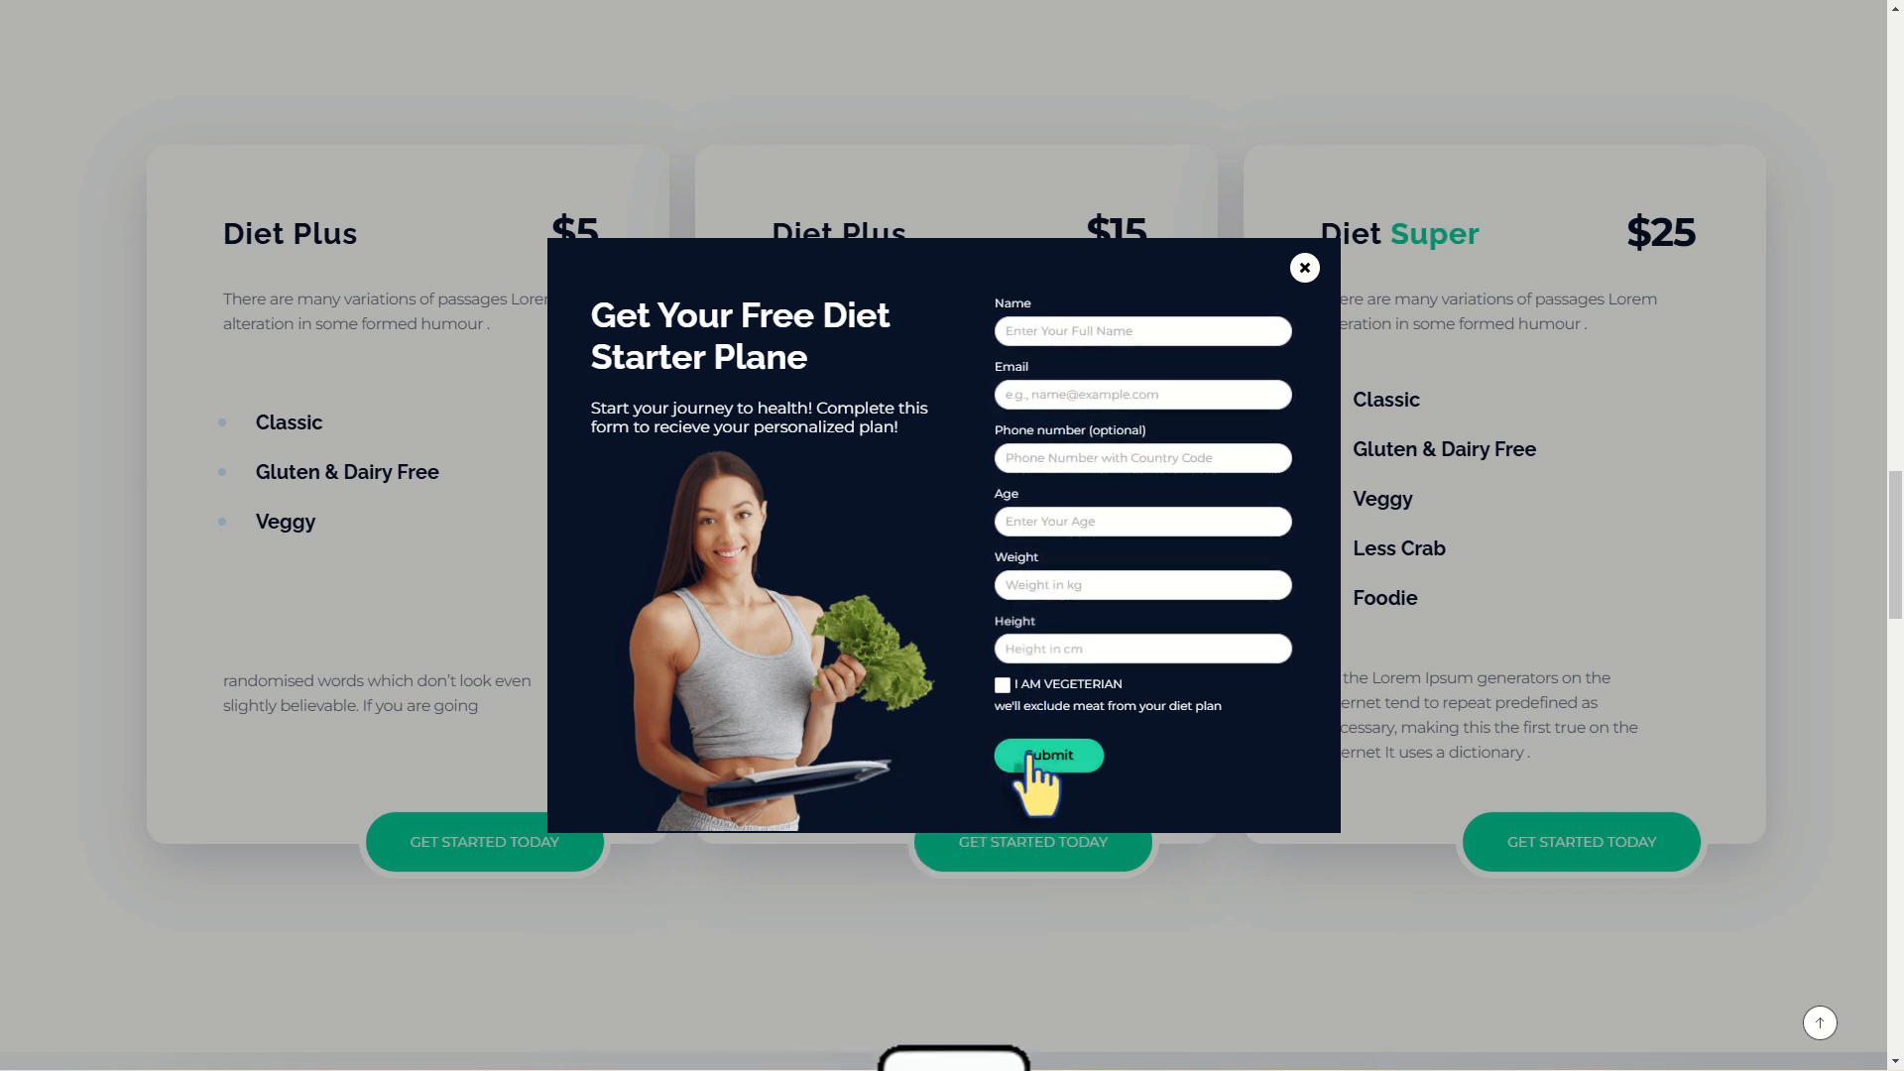
{"action": "left_click", "coordinate": [1028, 334]}
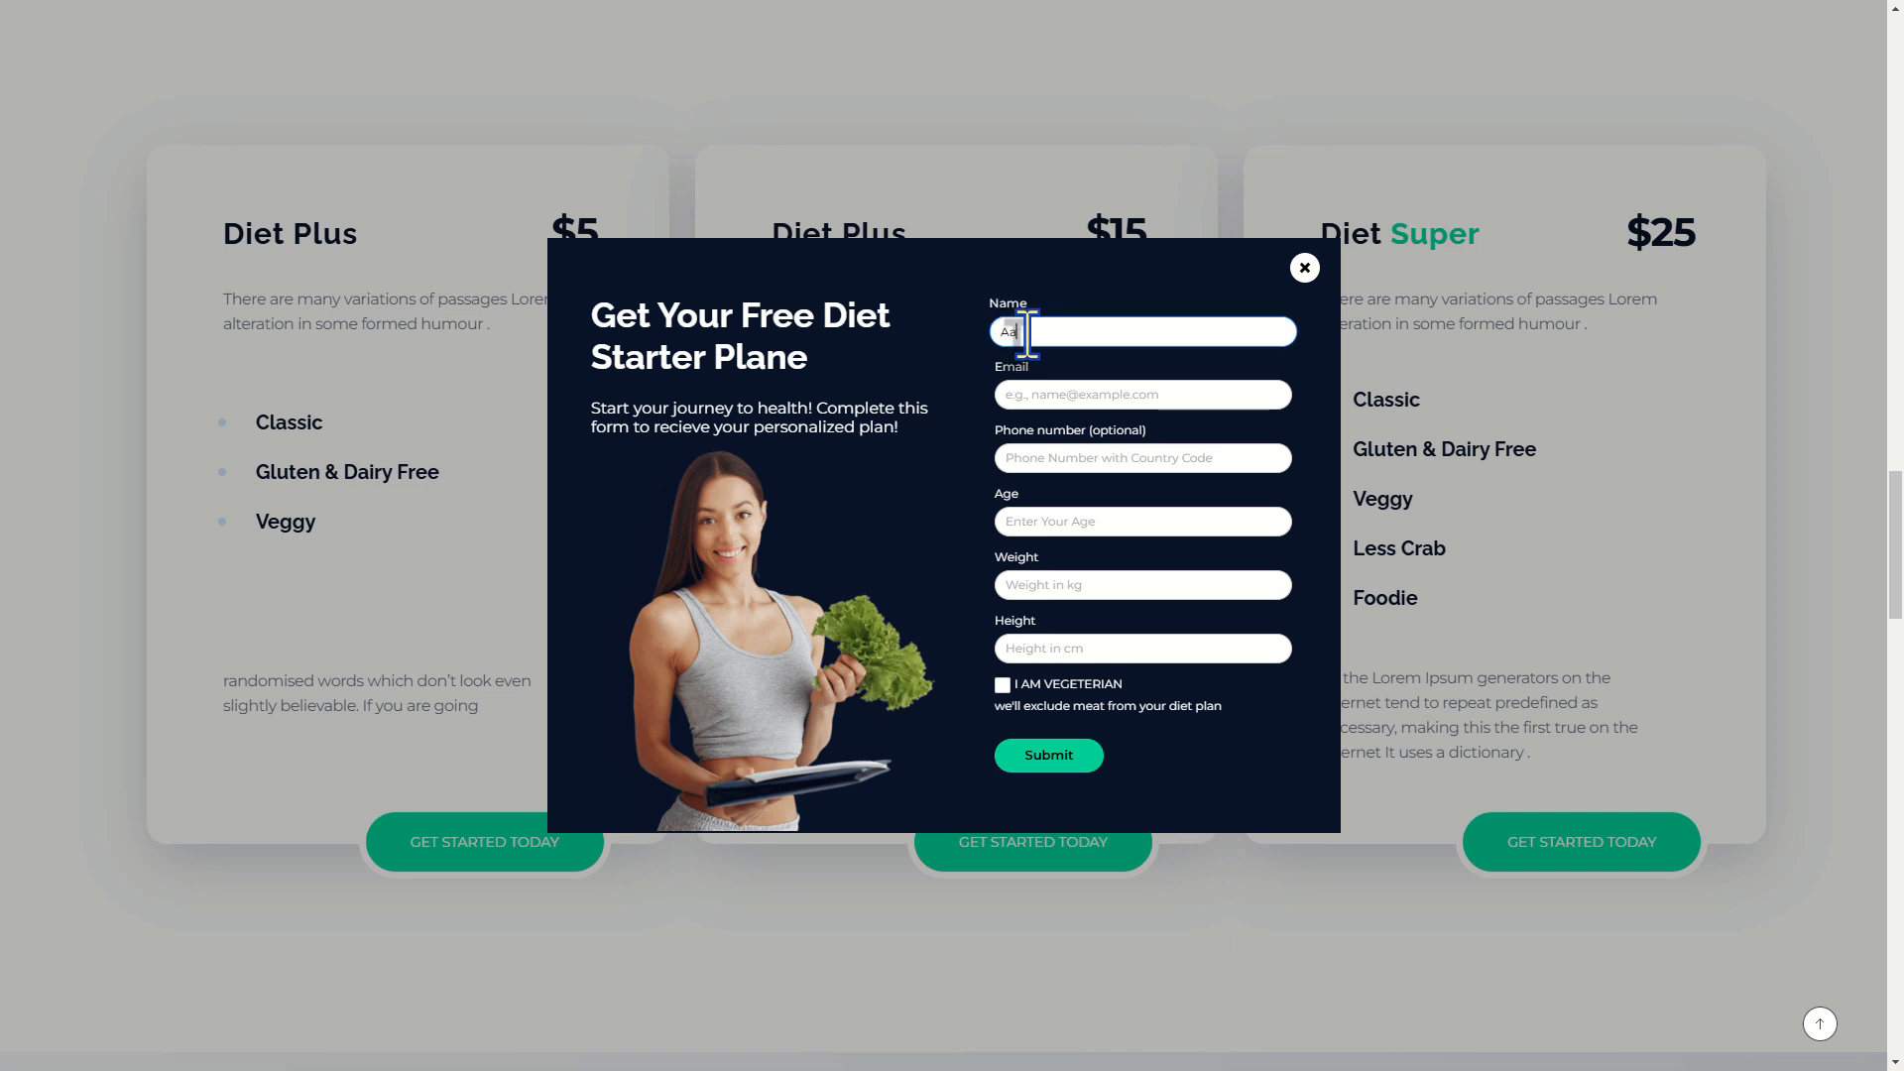
{"action": "key", "text": "Tab"}
{"action": "type", "text": "Aala@"}
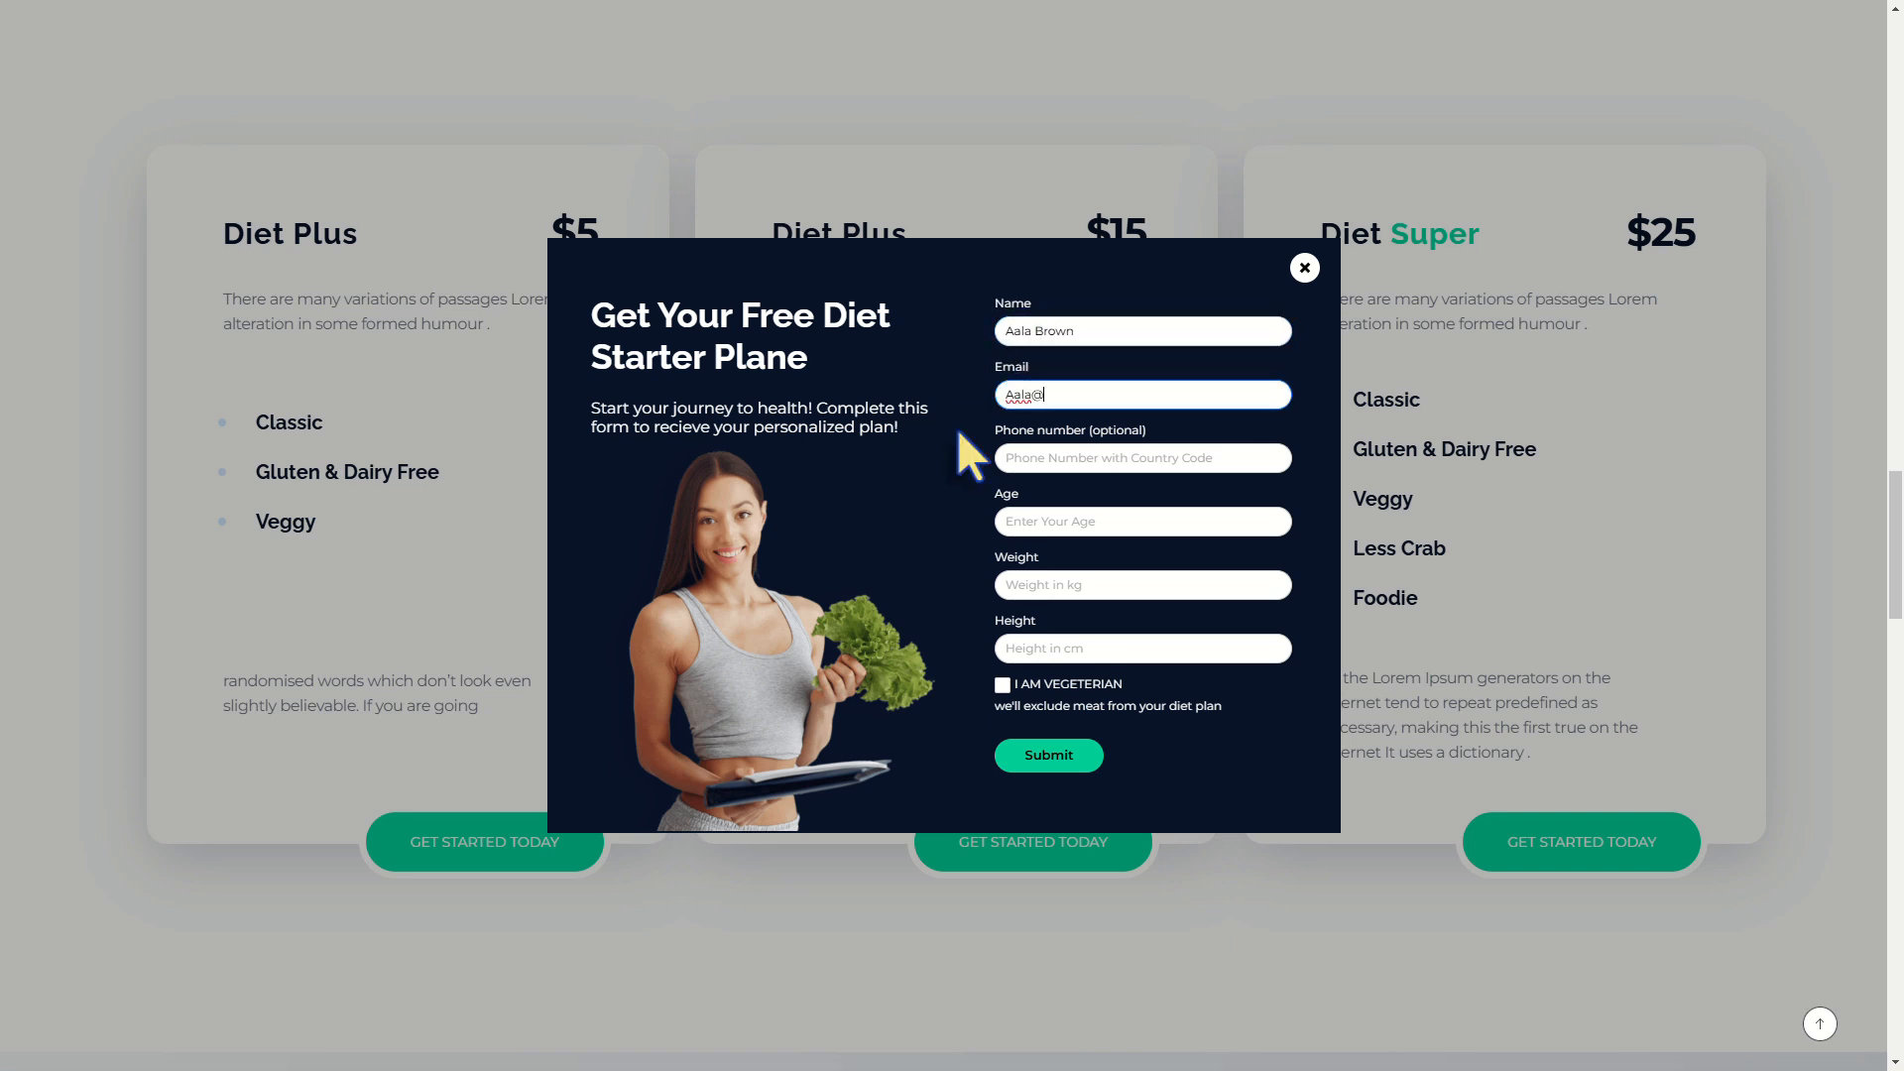
{"action": "type", "text": "example.com"}
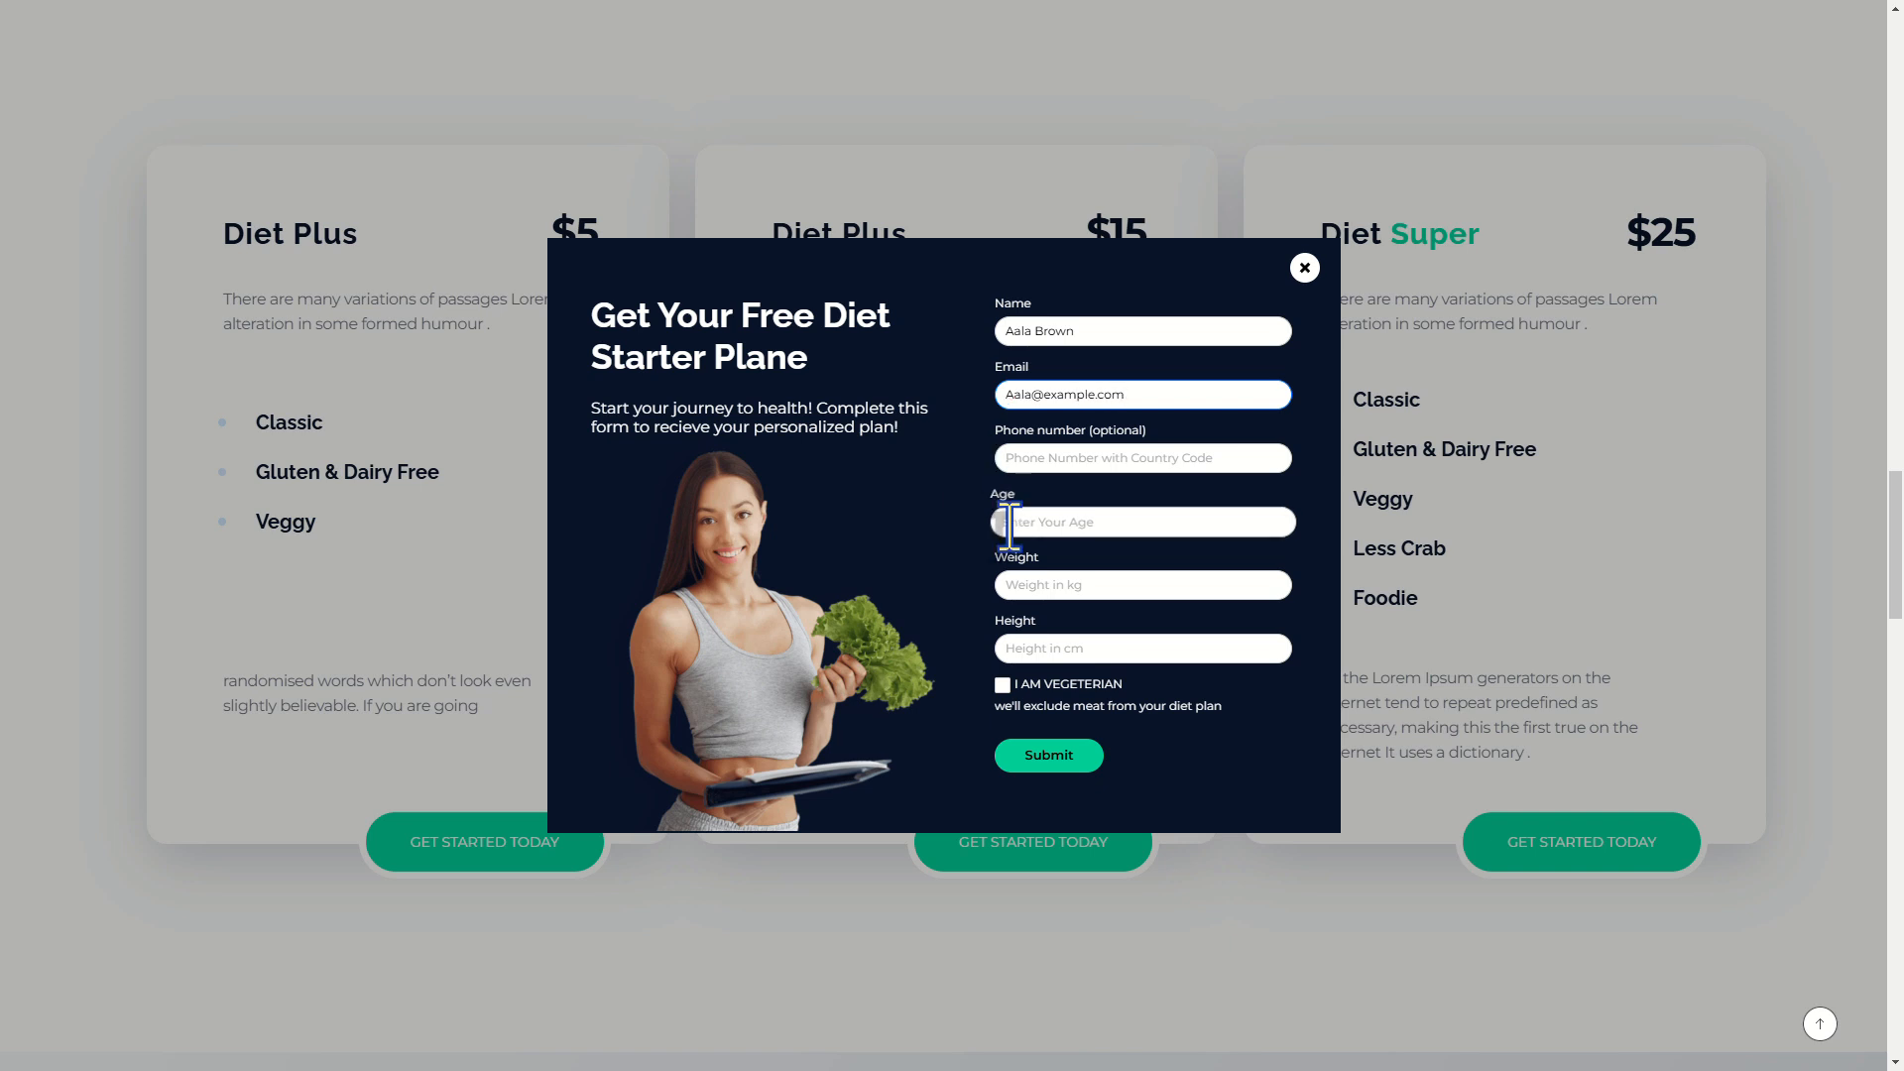
Fill in age 25, weight 70, height 163, tick vegetarian, submit, and close the popup
{"action": "left_click", "coordinate": [1008, 525]}
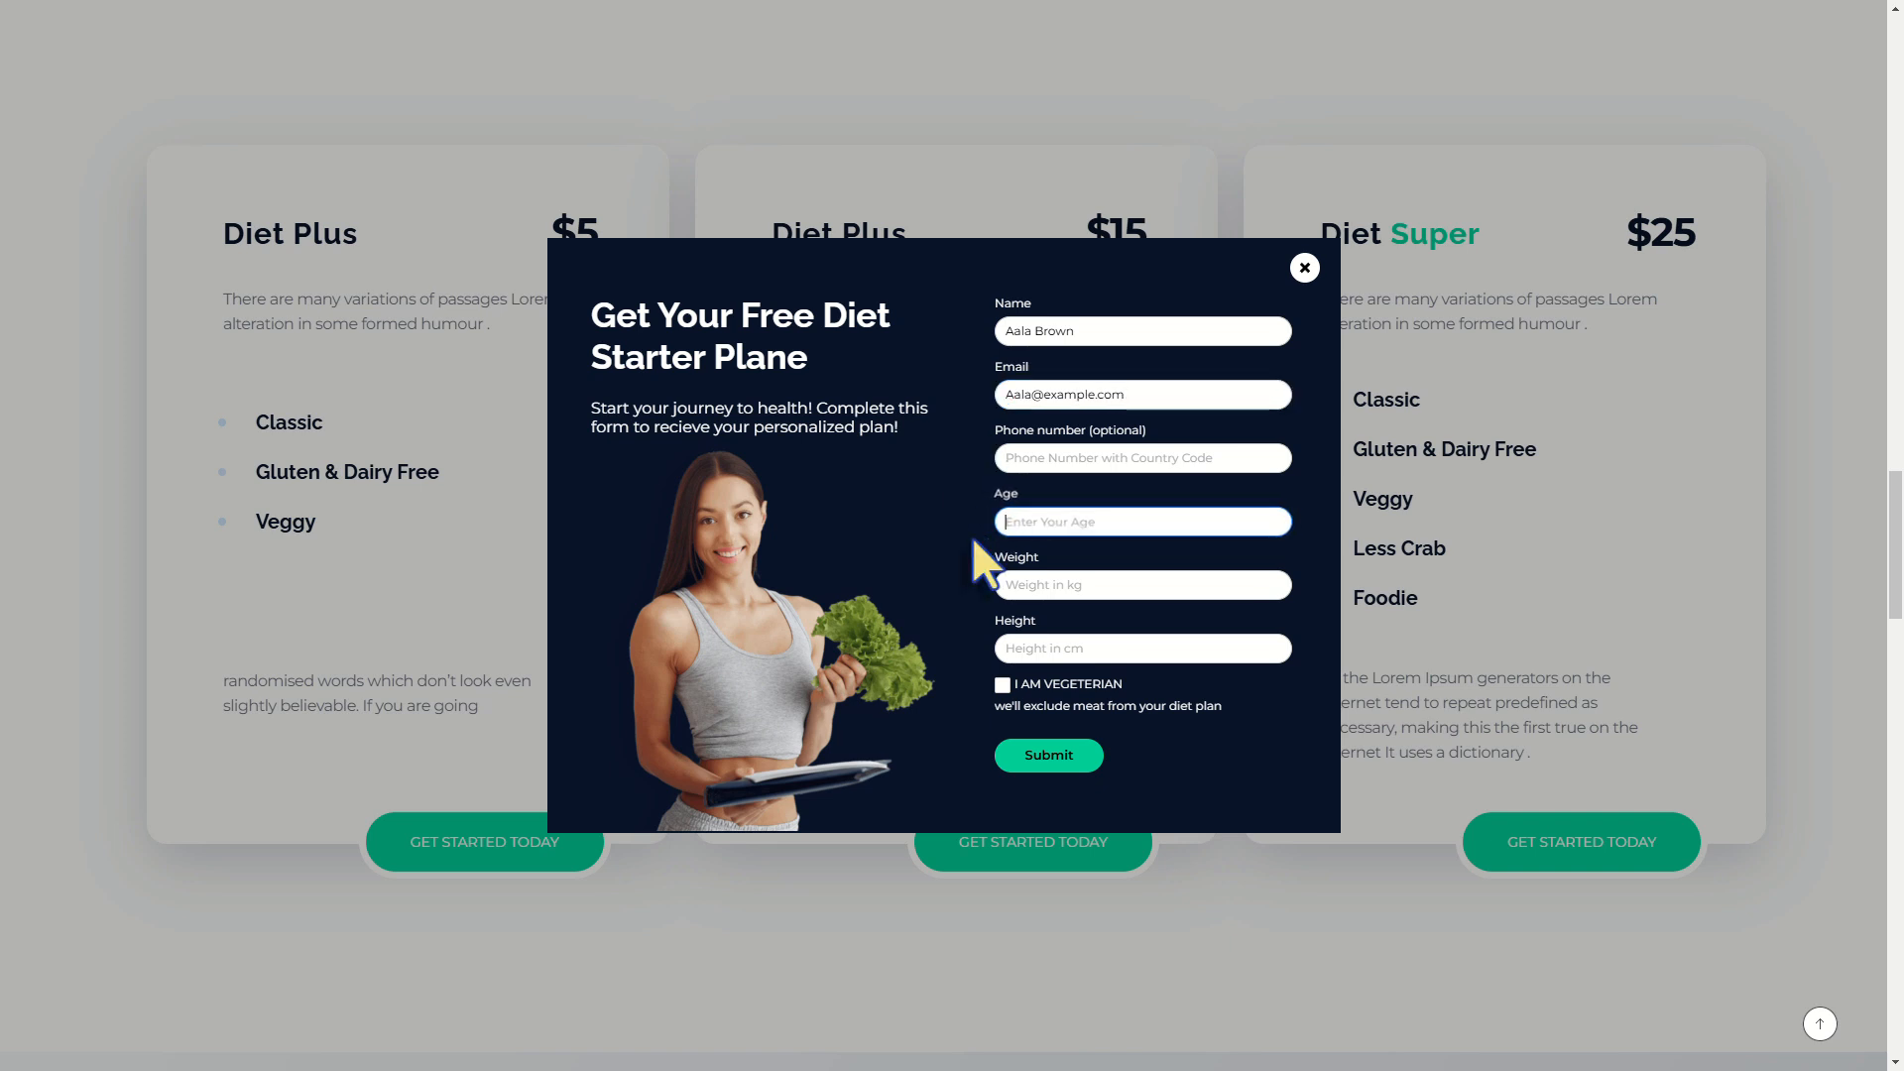
{"action": "left_click", "coordinate": [1011, 589]}
{"action": "type", "text": "70"}
{"action": "left_click", "coordinate": [1009, 646]}
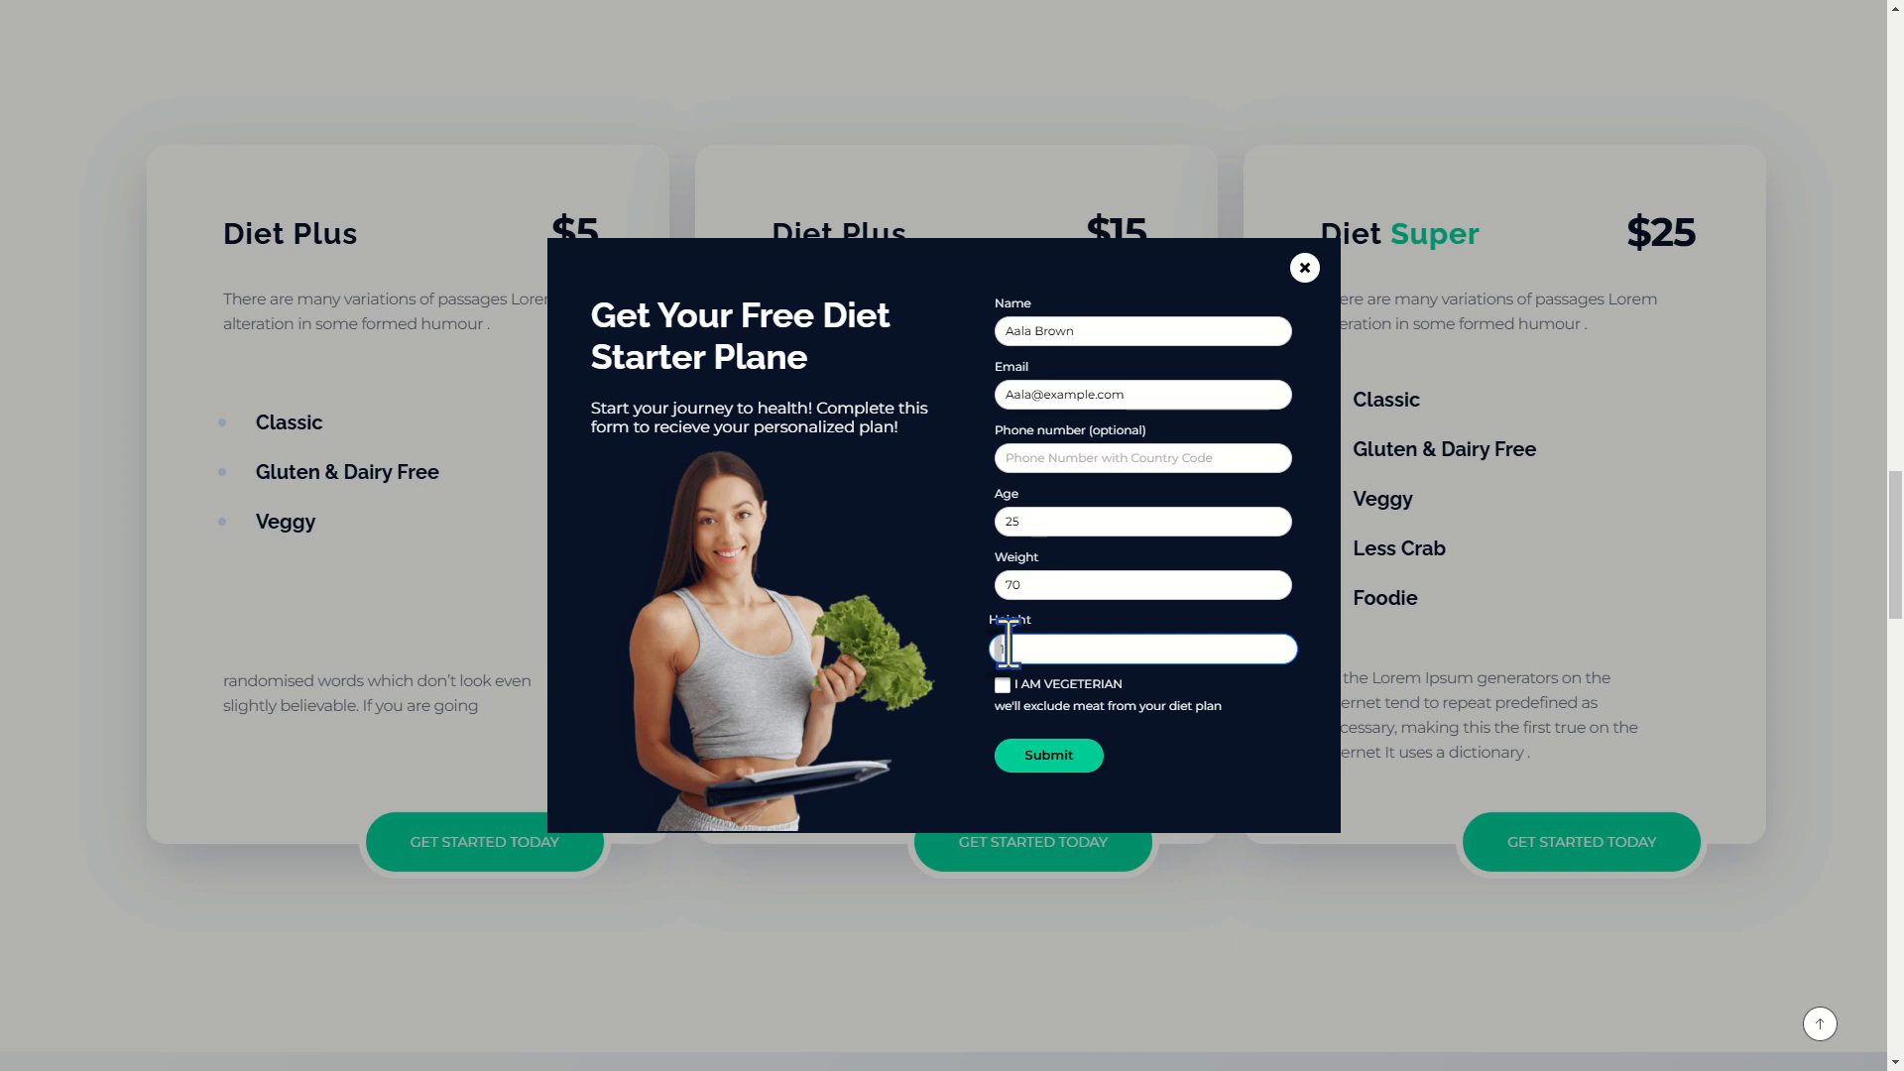
{"action": "left_click", "coordinate": [1002, 686]}
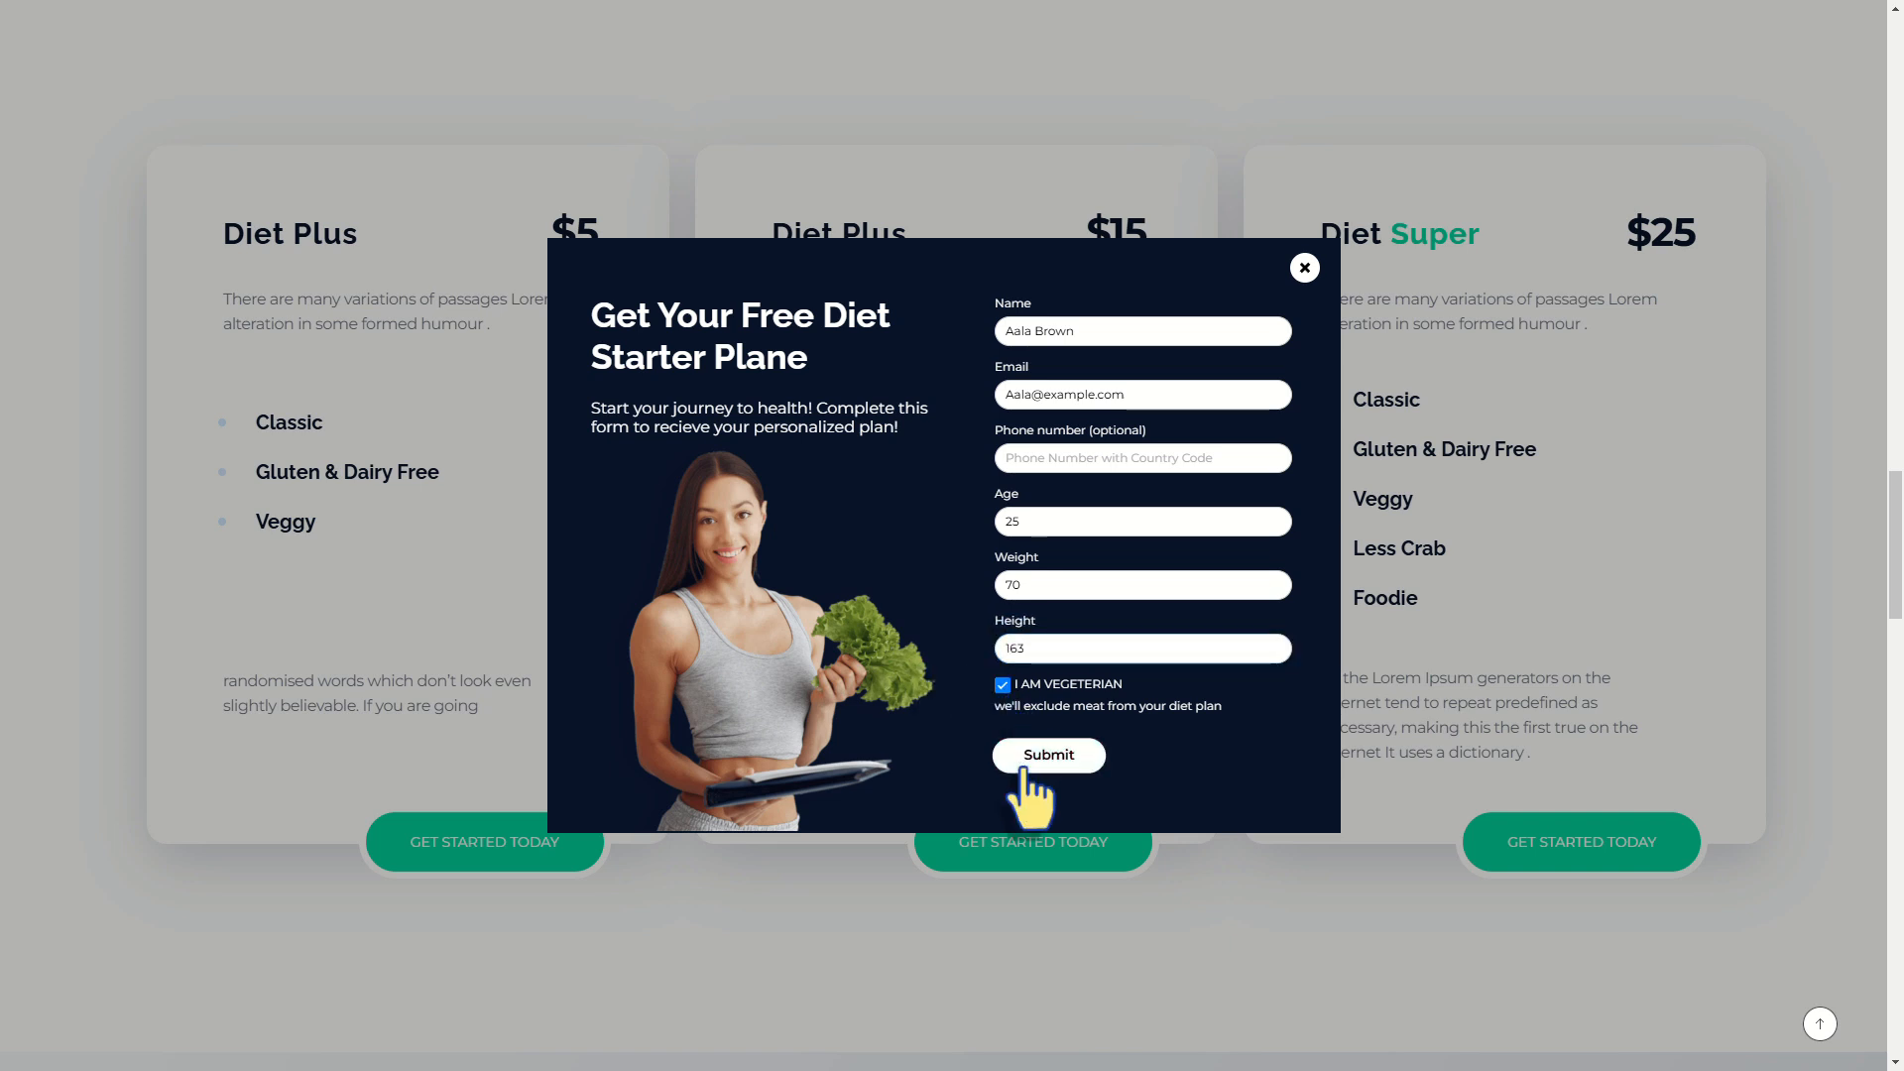
{"action": "left_click", "coordinate": [1031, 759]}
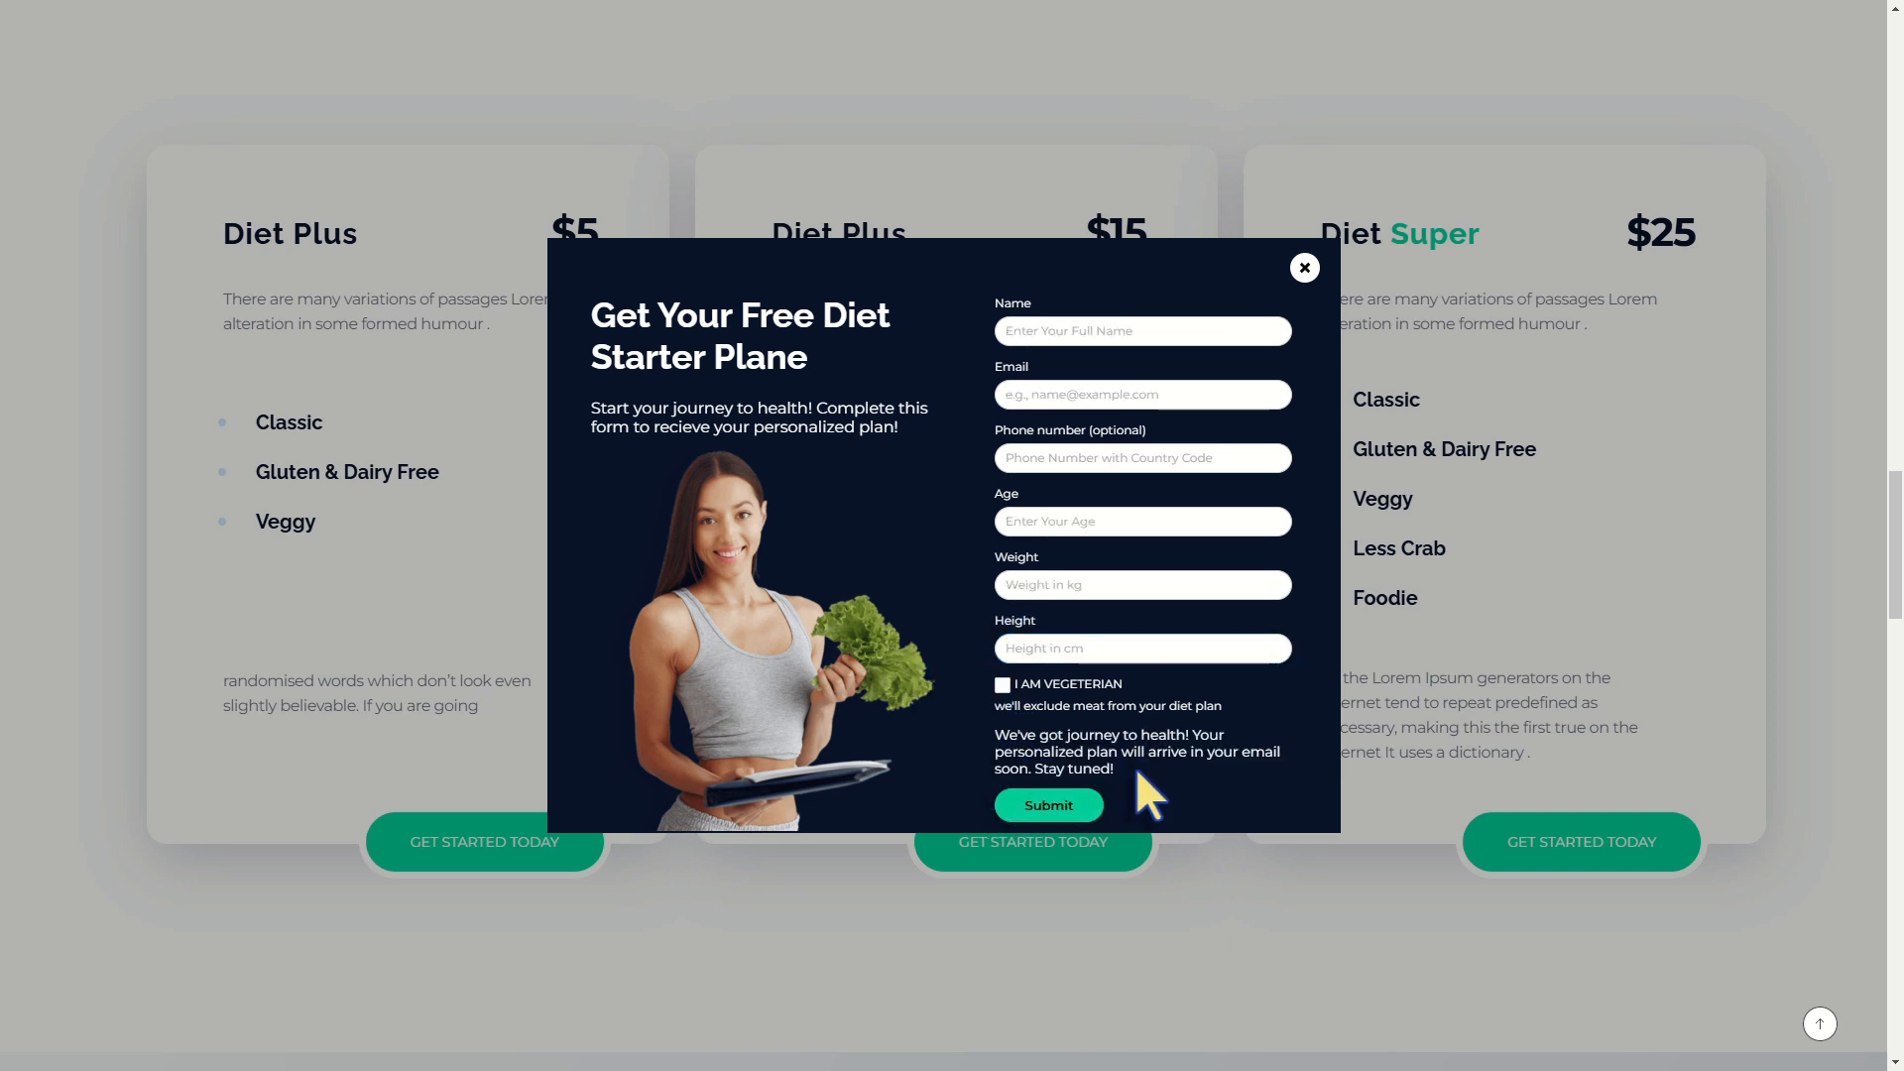
{"action": "left_click", "coordinate": [1305, 268]}
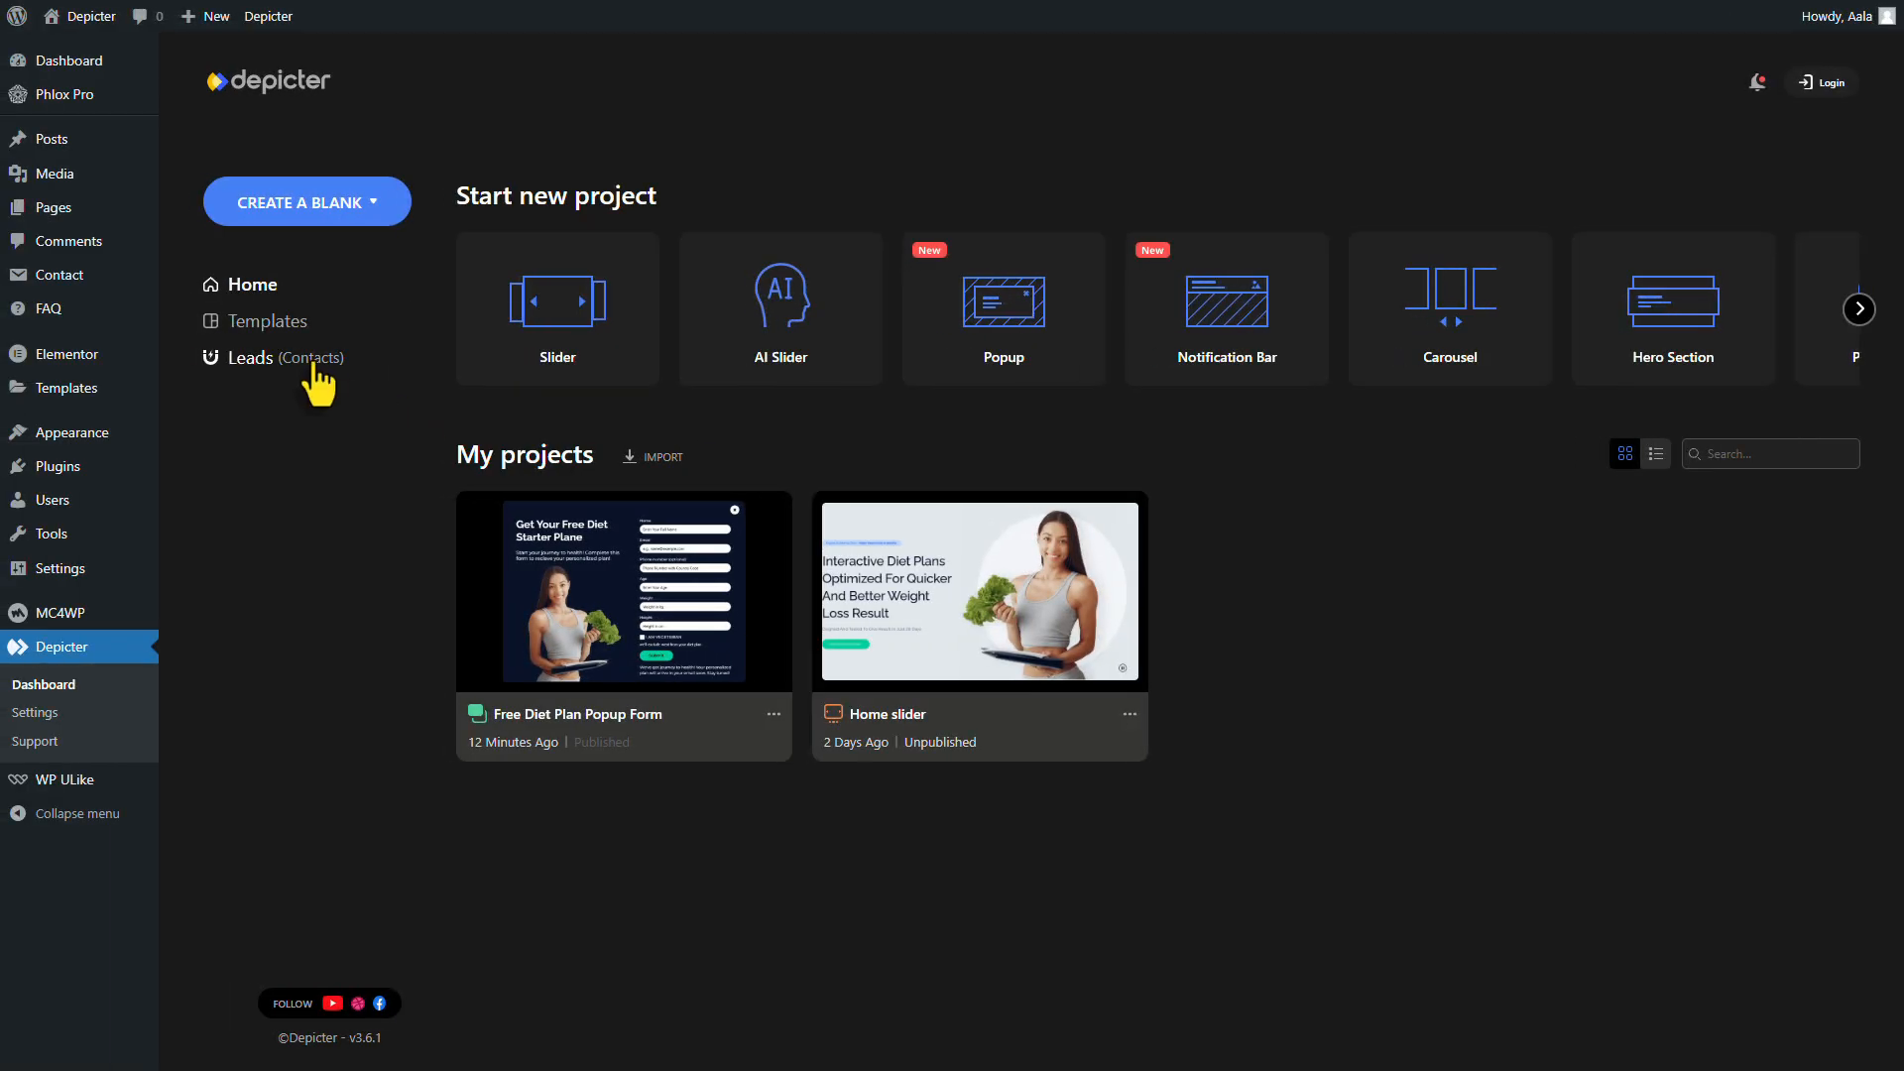
Open Leads, view the test submission's details, then export the leads list to CSV
{"action": "left_click", "coordinate": [311, 365]}
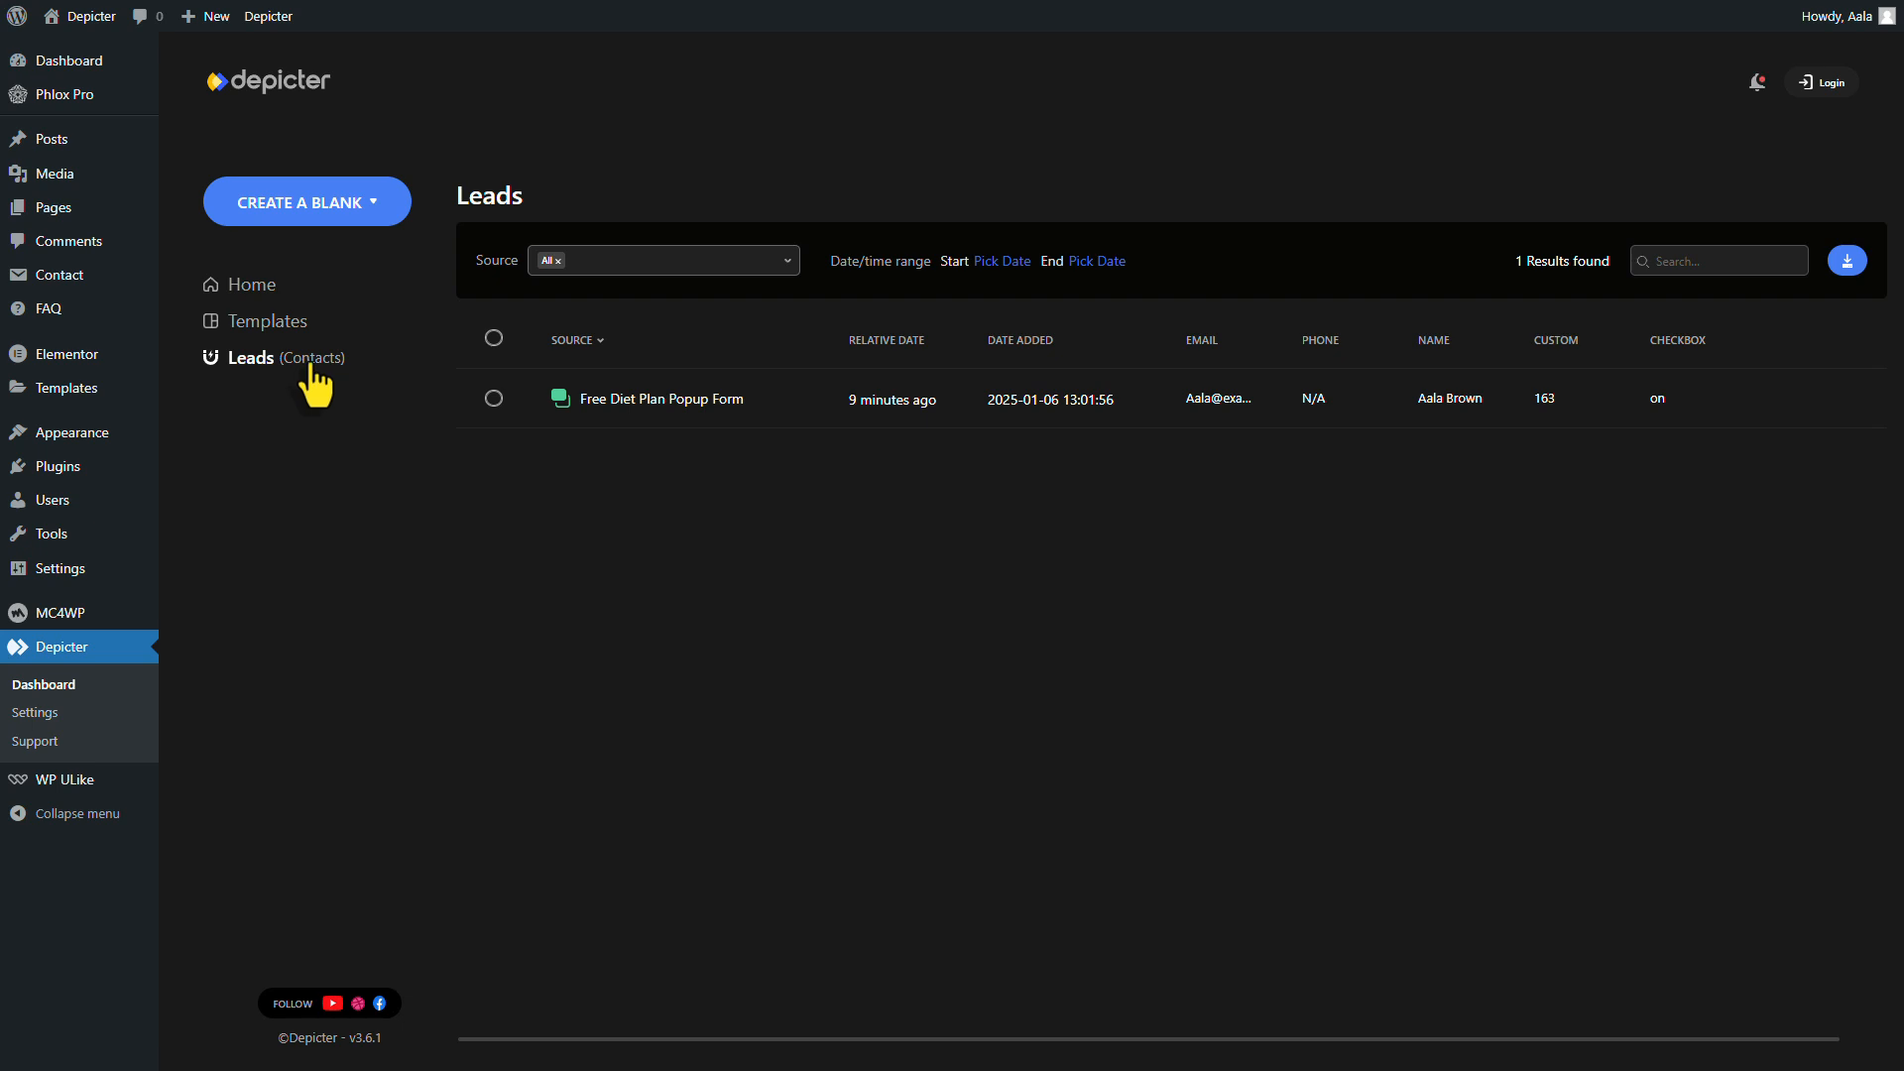
{"action": "left_click", "coordinate": [1840, 402]}
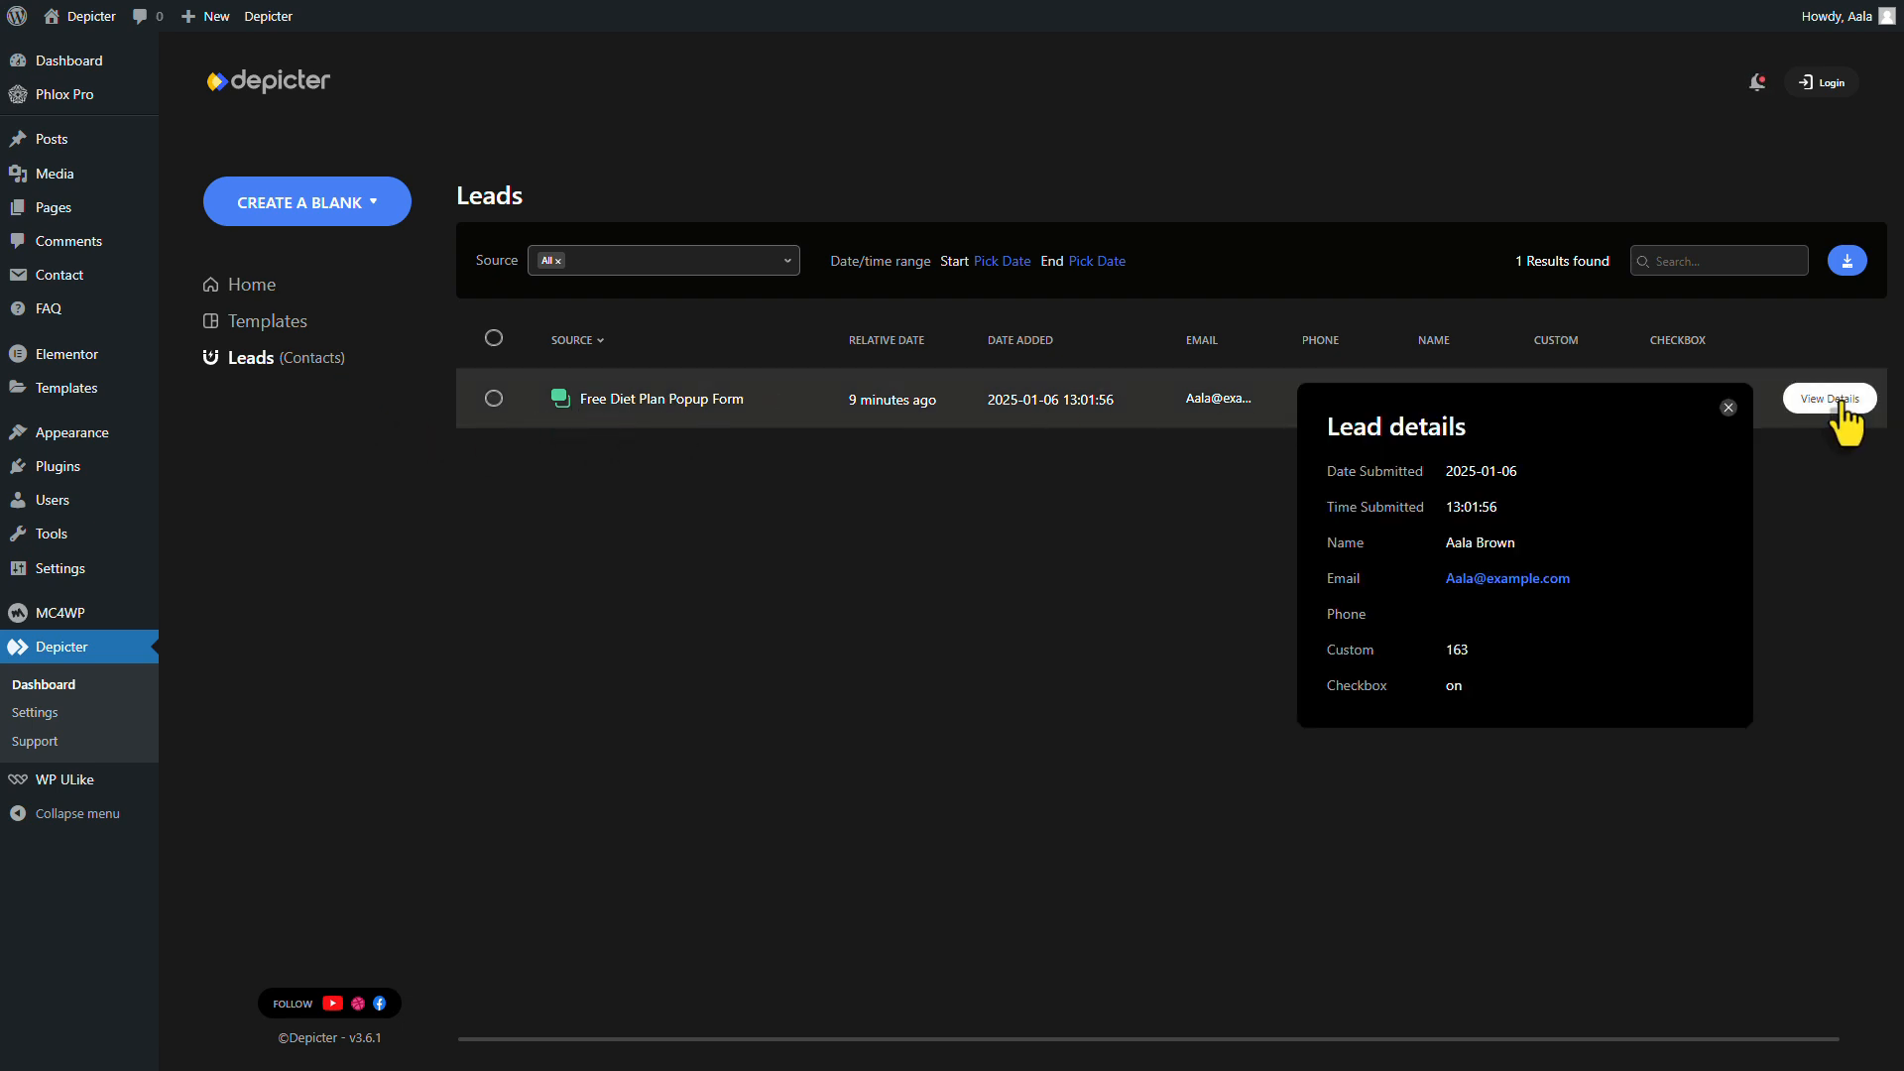
{"action": "left_click", "coordinate": [1731, 406]}
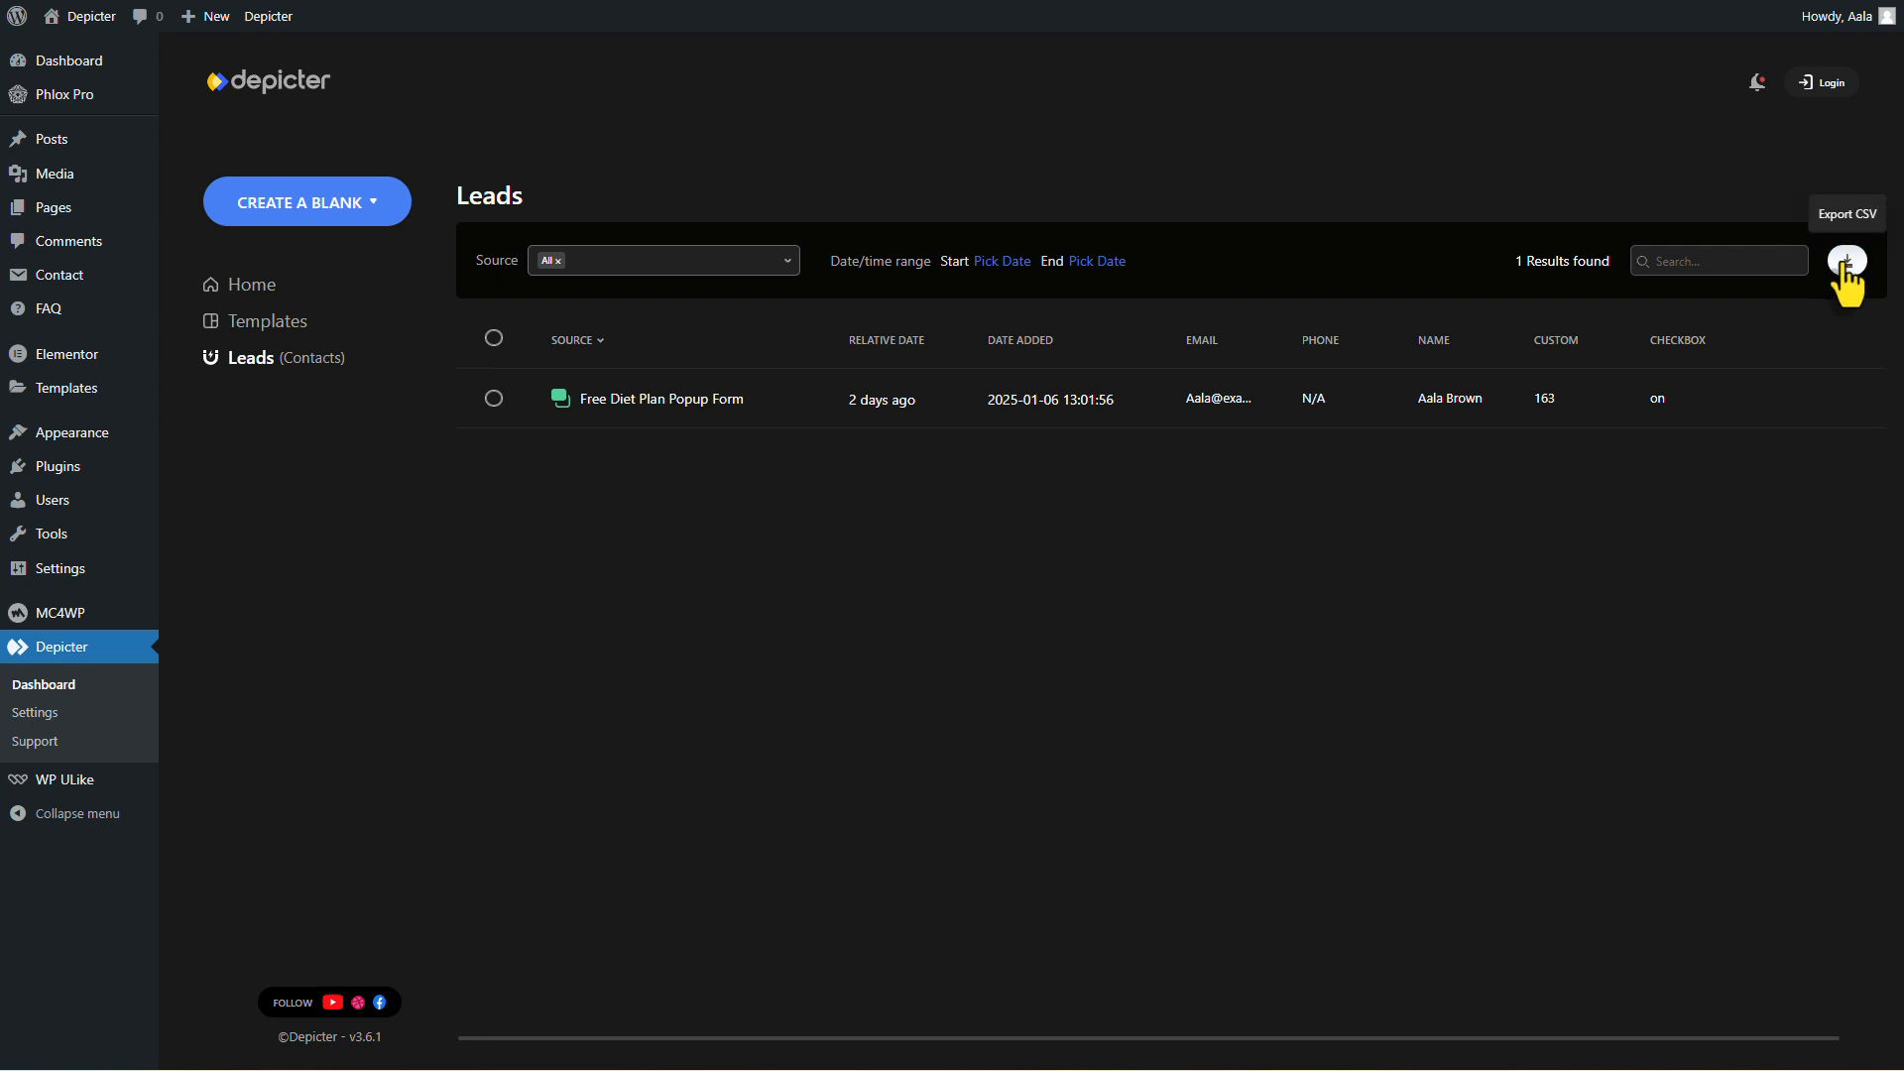
{"action": "left_click", "coordinate": [1844, 264]}
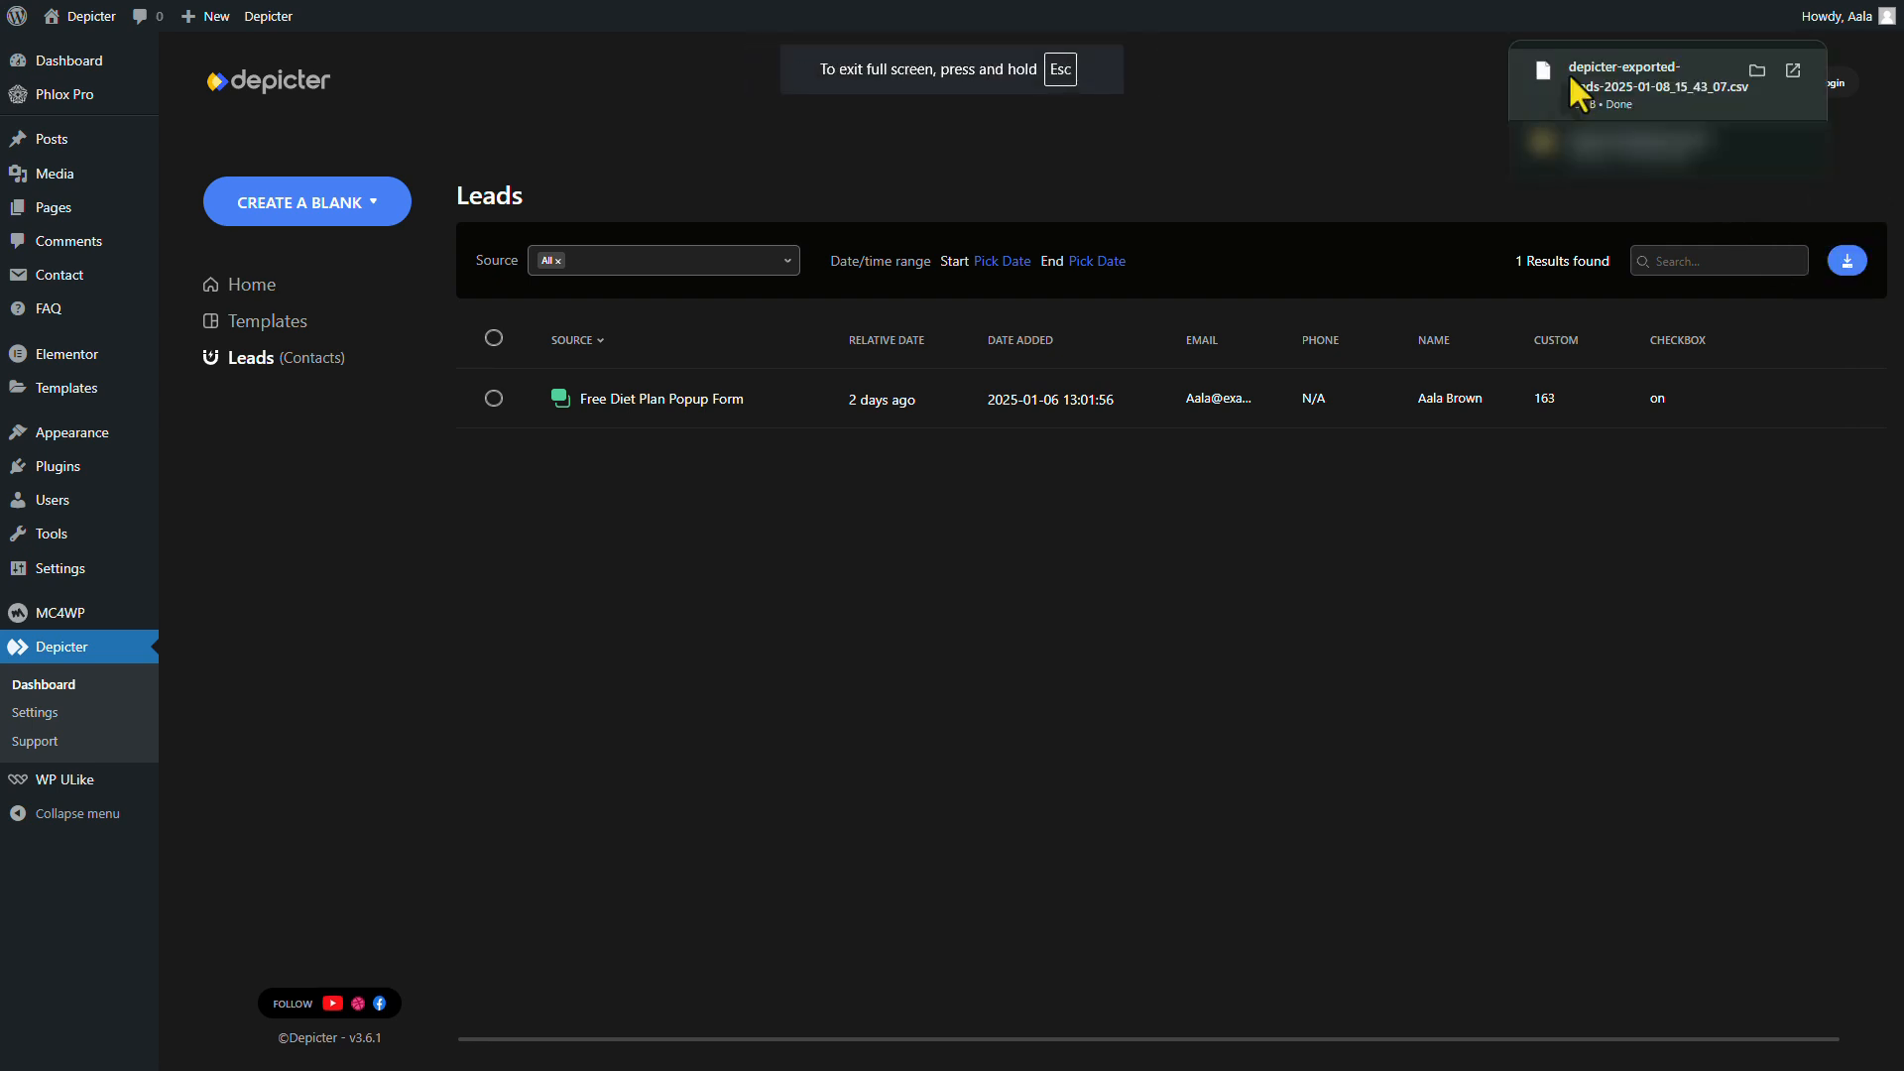